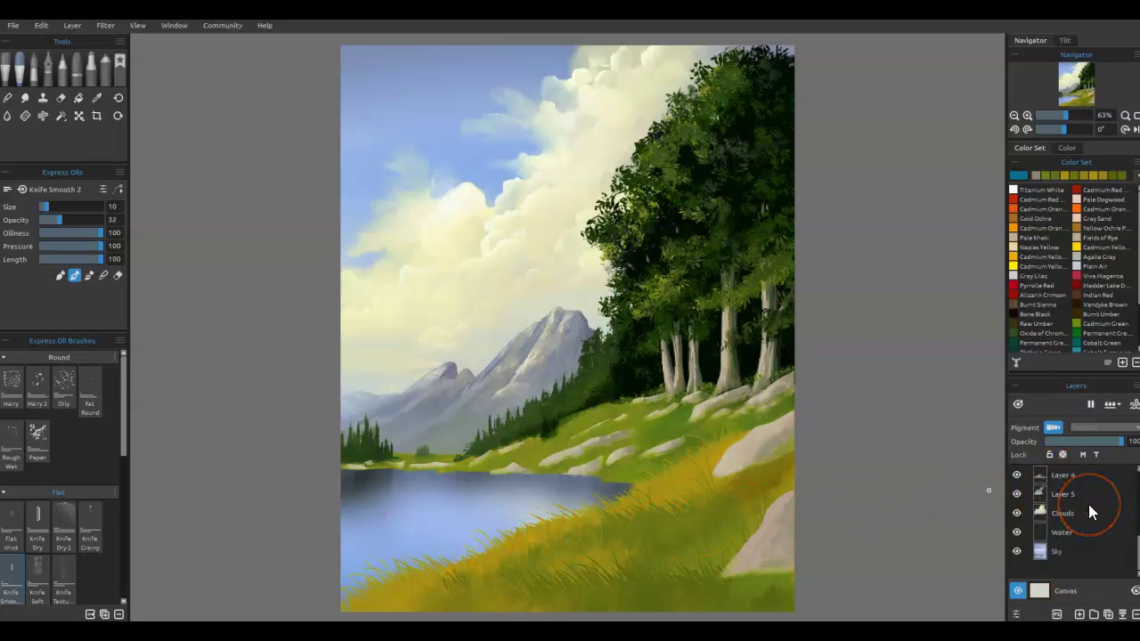
Step: Add a new layer at the top of the stack and place the Canvas (10) texture stencil over the two large foreground rocks
{"action": "left_click", "coordinate": [1079, 615]}
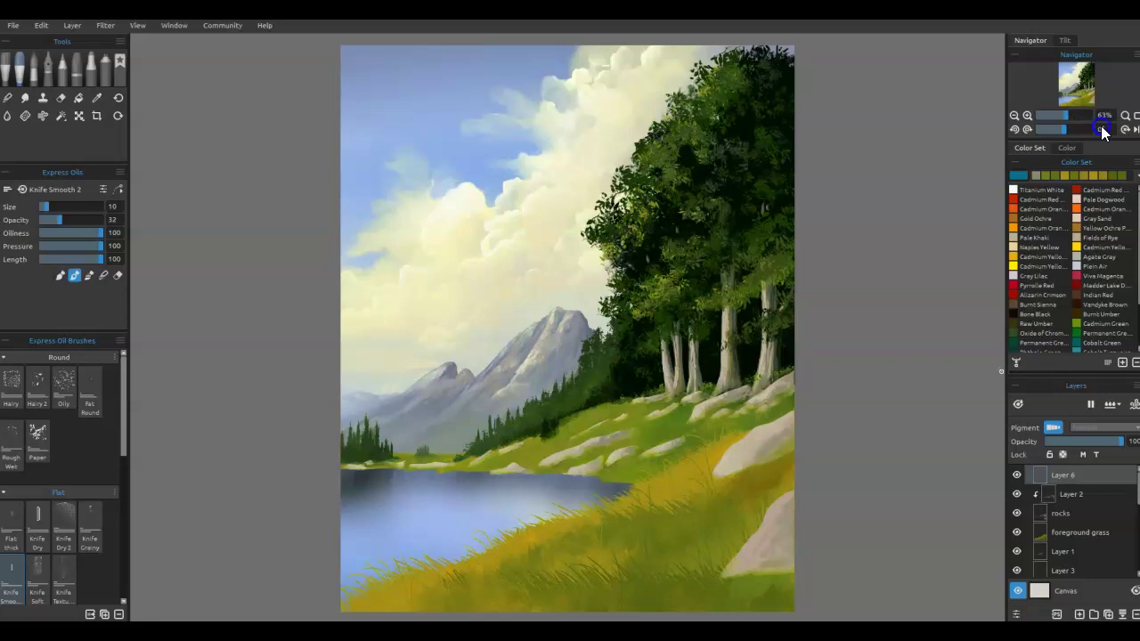
{"action": "left_click_drag", "start_coordinate": [1139, 187], "coordinate": [731, 66]}
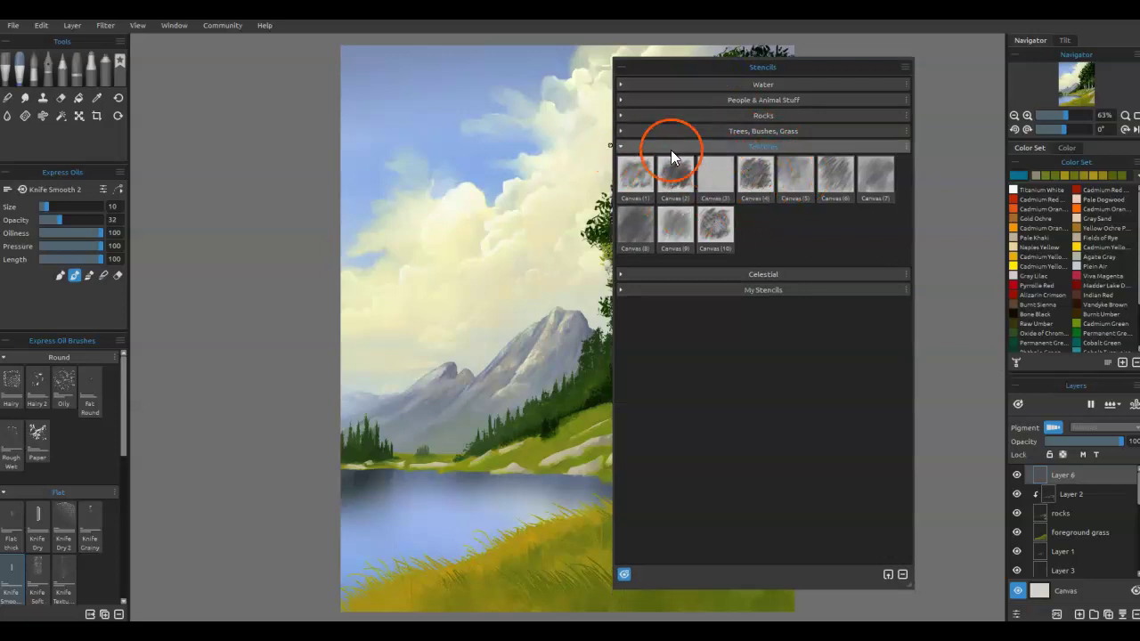
{"action": "left_click", "coordinate": [620, 116]}
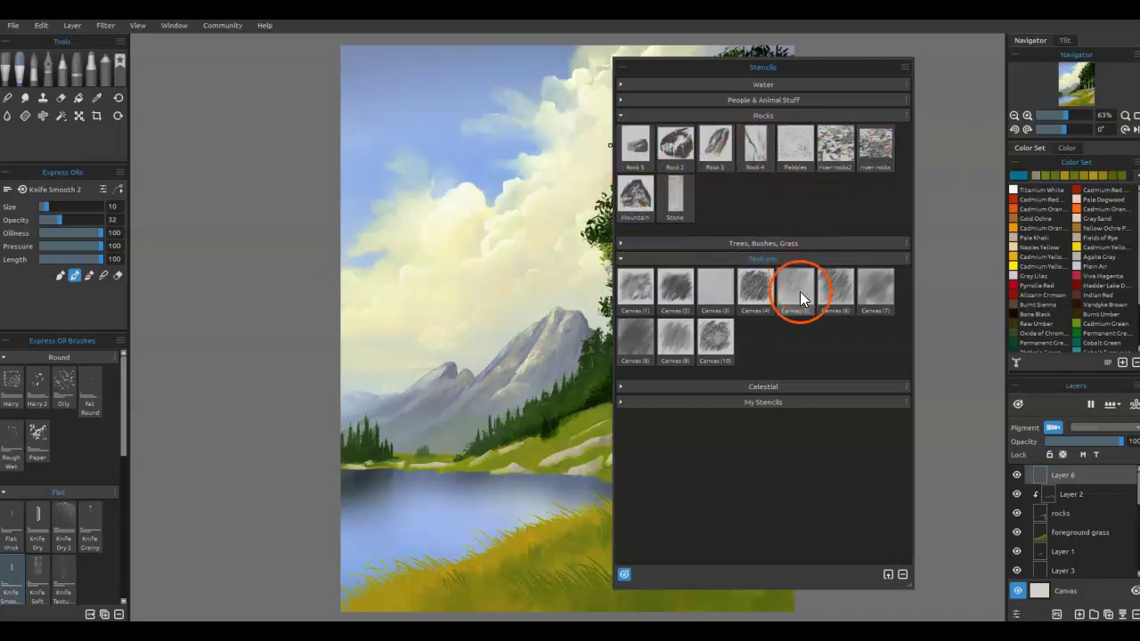
{"action": "left_click", "coordinate": [712, 337]}
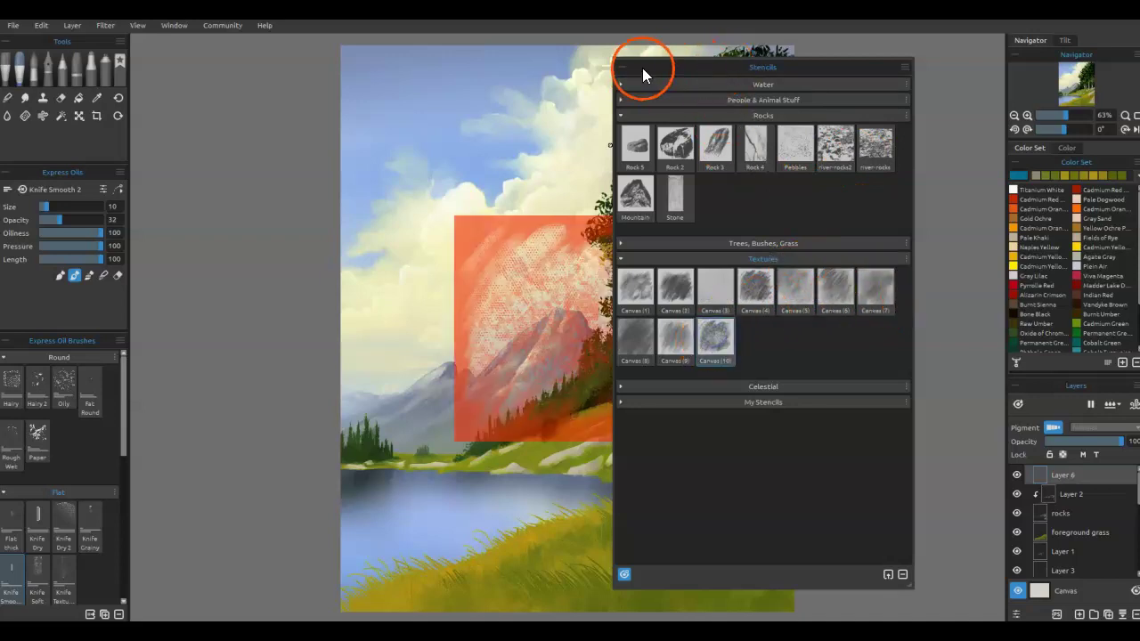
{"action": "left_click", "coordinate": [642, 68]}
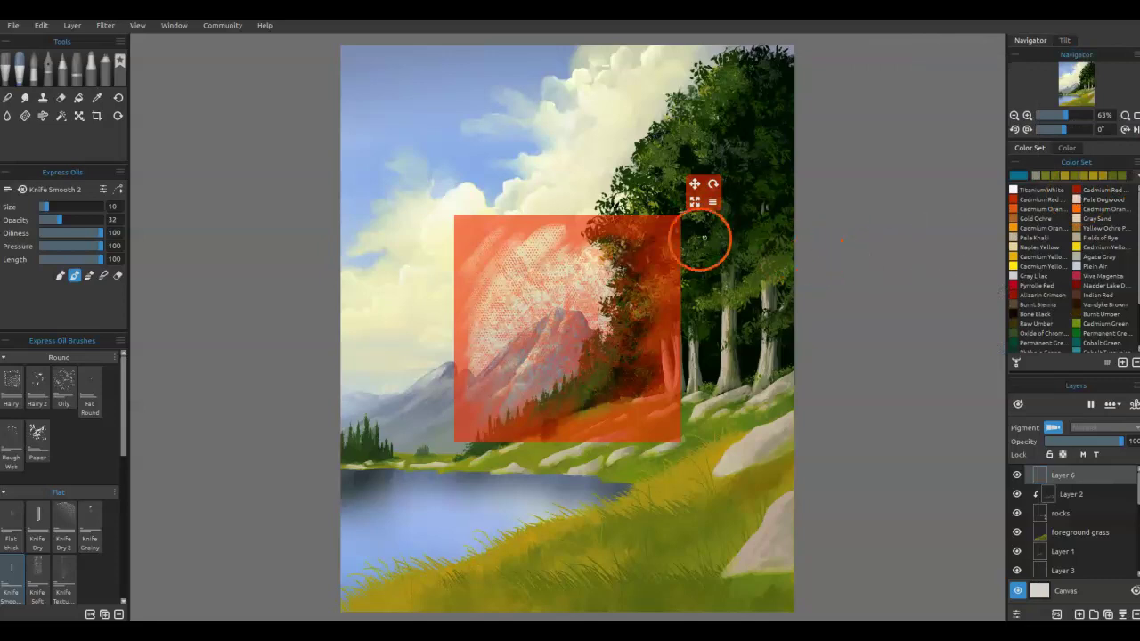
{"action": "left_click_drag", "start_coordinate": [661, 247], "coordinate": [863, 406]}
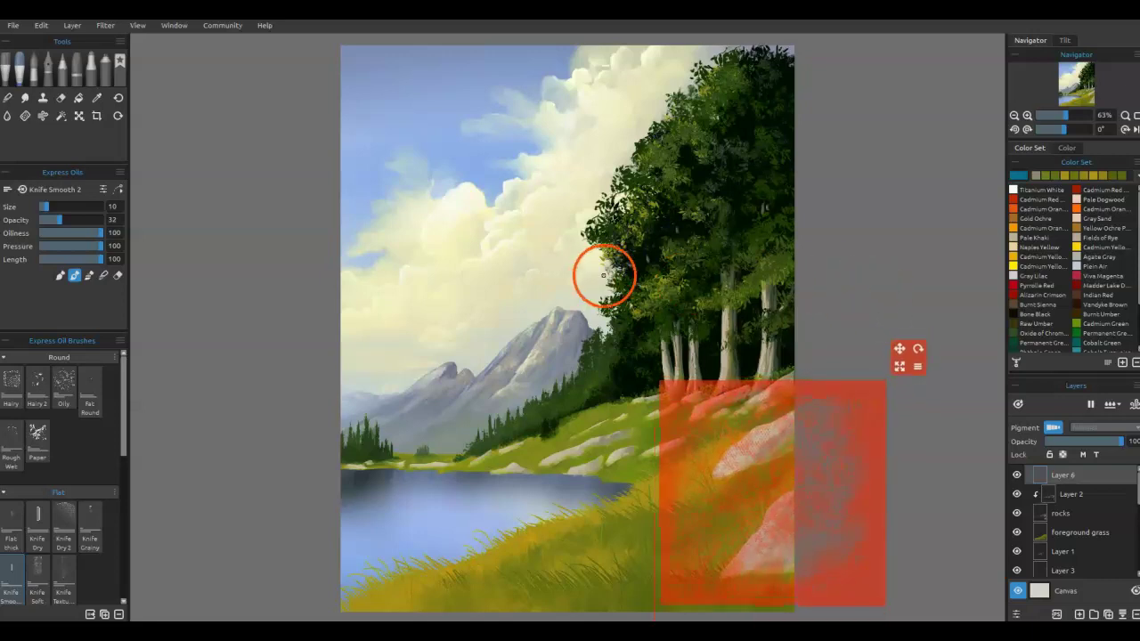
Step: Sample a grey-blue from the mountain base and brush it through the stencil onto both foreground rocks with the Pastel Dry 1 brush
{"action": "left_click", "coordinate": [79, 67]}
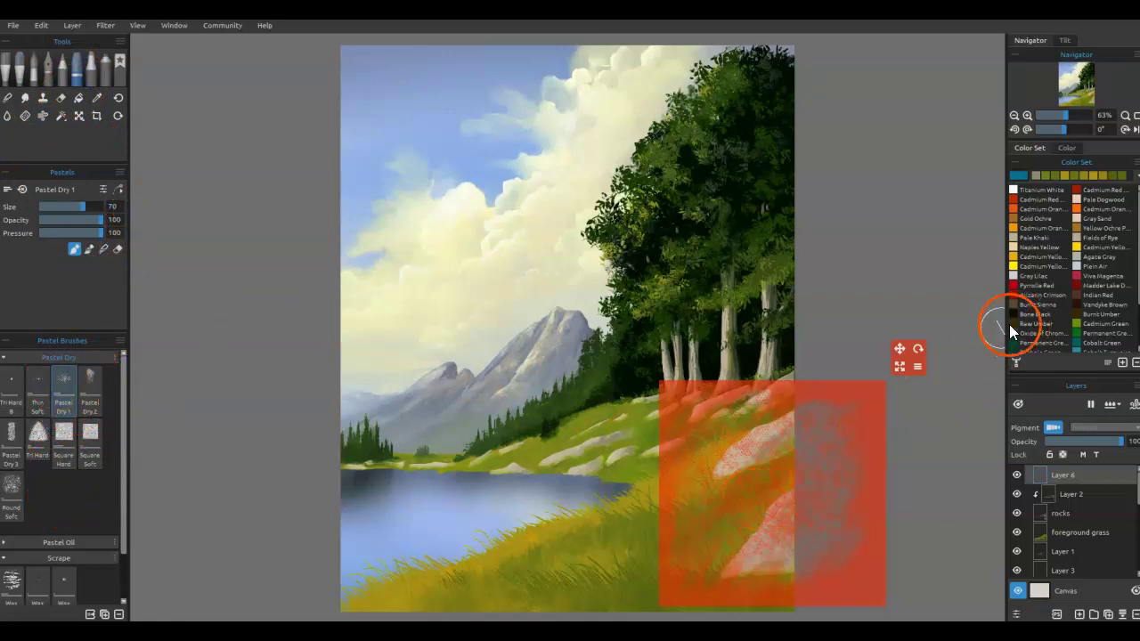
{"action": "key", "text": "alt"}
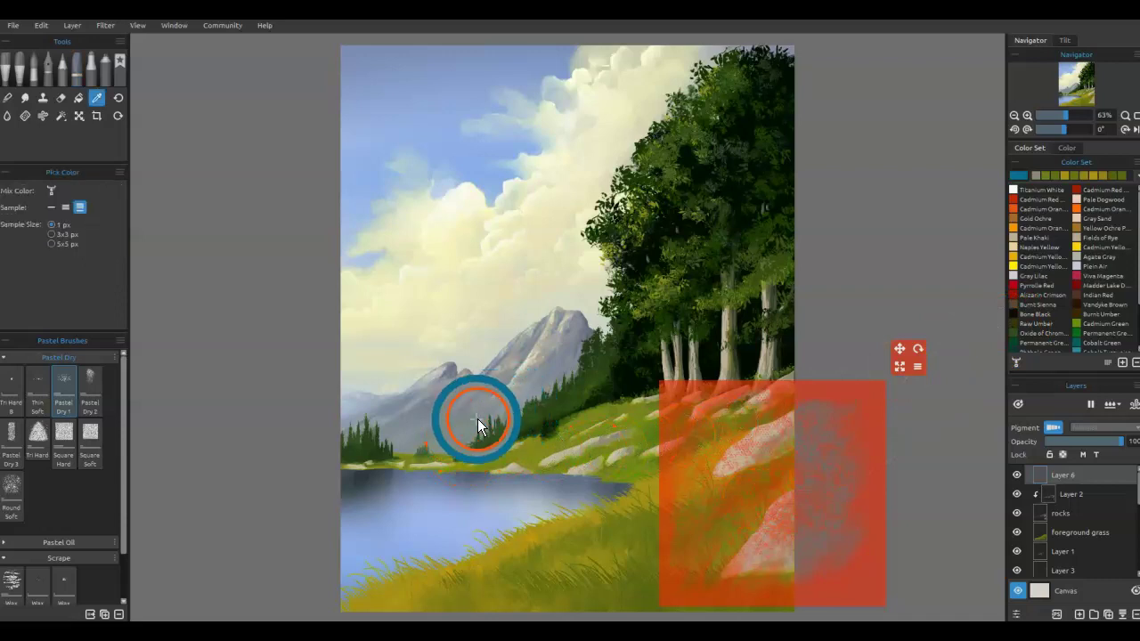
{"action": "left_click", "coordinate": [467, 421], "text": "alt"}
{"action": "left_click", "coordinate": [463, 411], "text": "alt"}
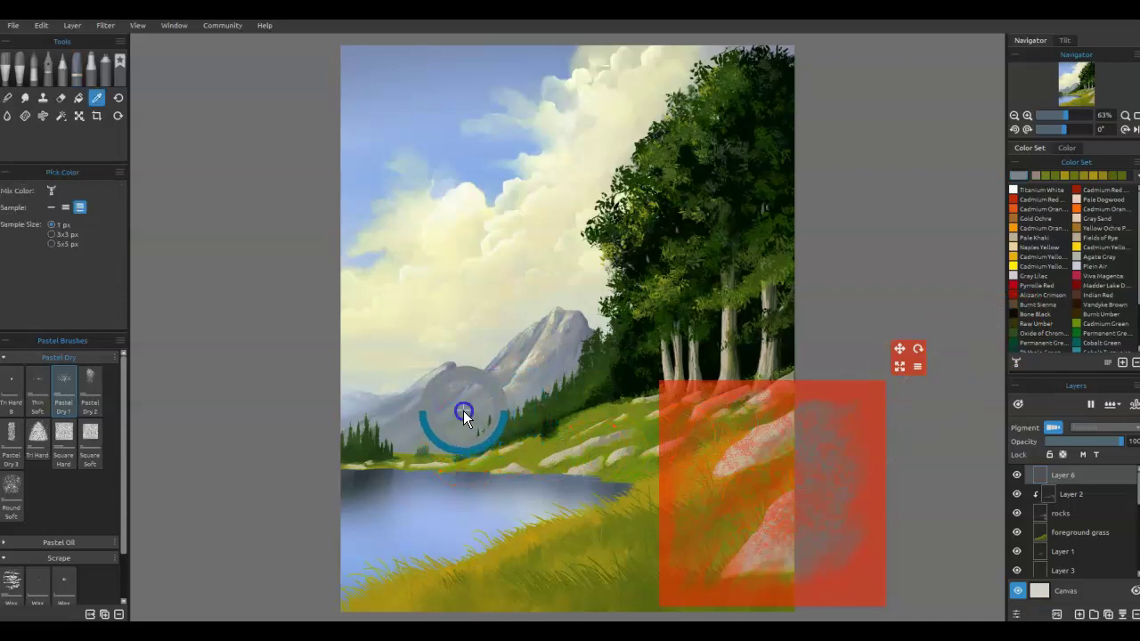
{"action": "mouse_move", "coordinate": [790, 481]}
{"action": "left_mouse_down"}
{"action": "mouse_move", "coordinate": [792, 537]}
{"action": "mouse_move", "coordinate": [763, 557]}
{"action": "mouse_move", "coordinate": [774, 564]}
{"action": "mouse_move", "coordinate": [796, 548]}
{"action": "mouse_move", "coordinate": [788, 566]}
{"action": "mouse_move", "coordinate": [763, 545]}
{"action": "left_mouse_up"}
{"action": "left_click_drag", "start_coordinate": [757, 445], "coordinate": [770, 434]}
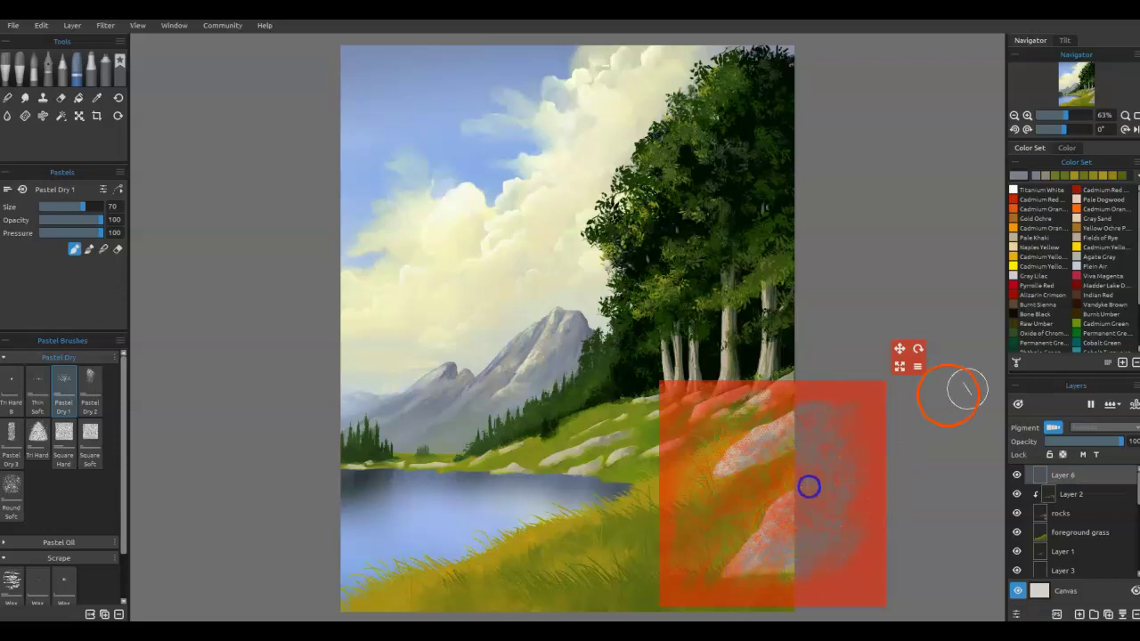
Step: Brush Bone Black texture through the stencil onto the shaded areas of both foreground rocks
{"action": "left_click", "coordinate": [1013, 314]}
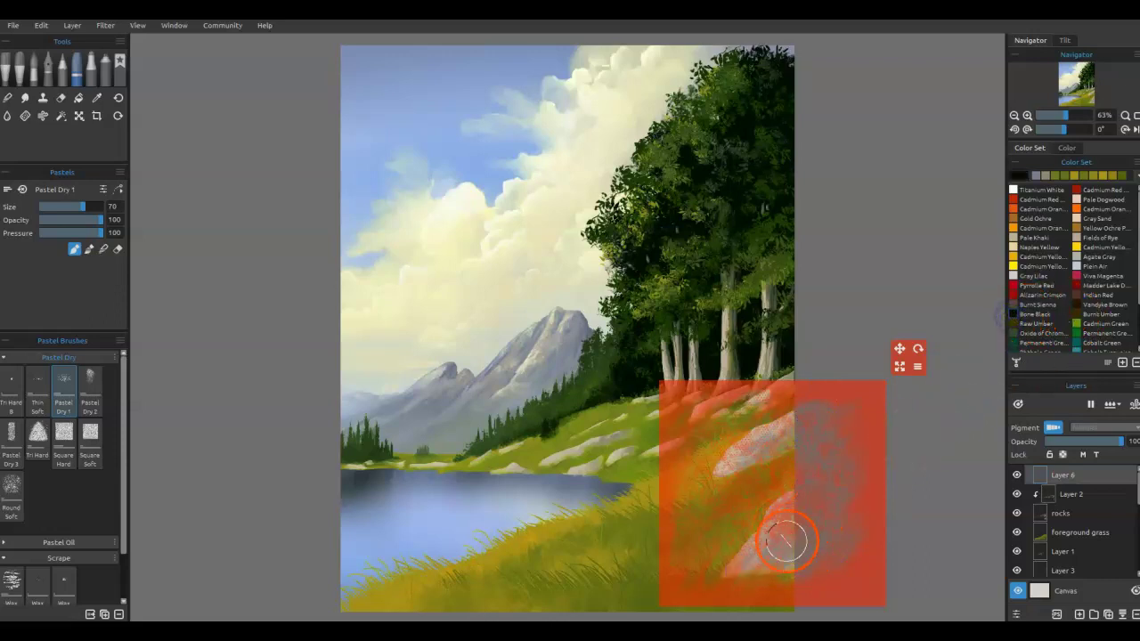
{"action": "left_click_drag", "start_coordinate": [773, 564], "coordinate": [758, 555]}
{"action": "left_click_drag", "start_coordinate": [784, 429], "coordinate": [752, 459]}
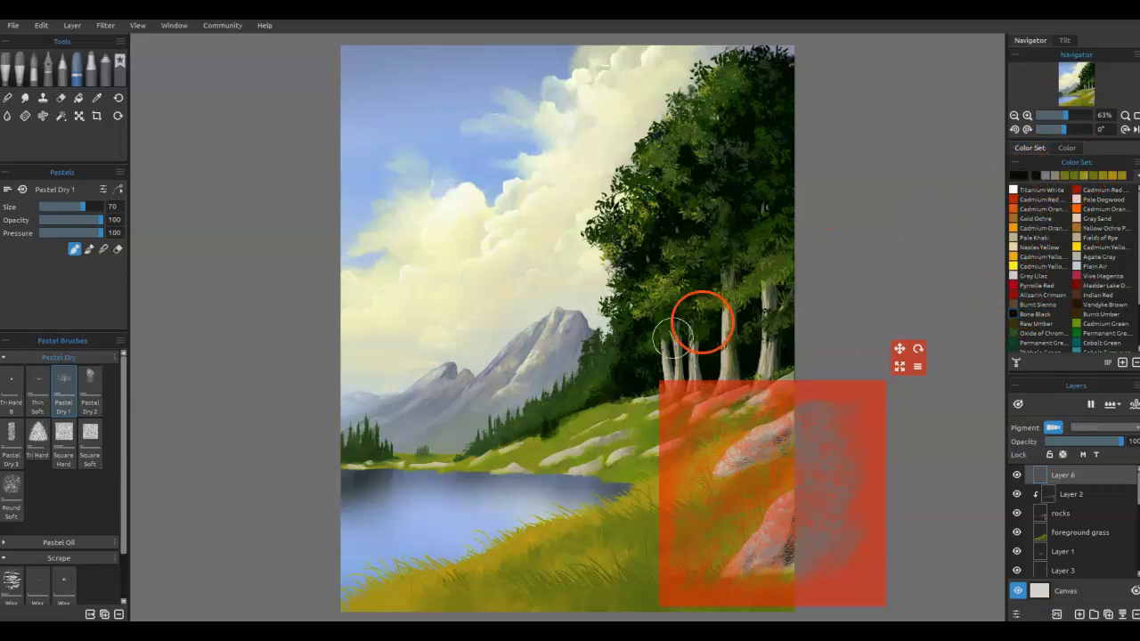
Step: Sample a greyish green from the meadow beside the small rocks and stroke it through the stencil onto both foreground rocks
{"action": "left_click", "coordinate": [612, 435], "text": "alt"}
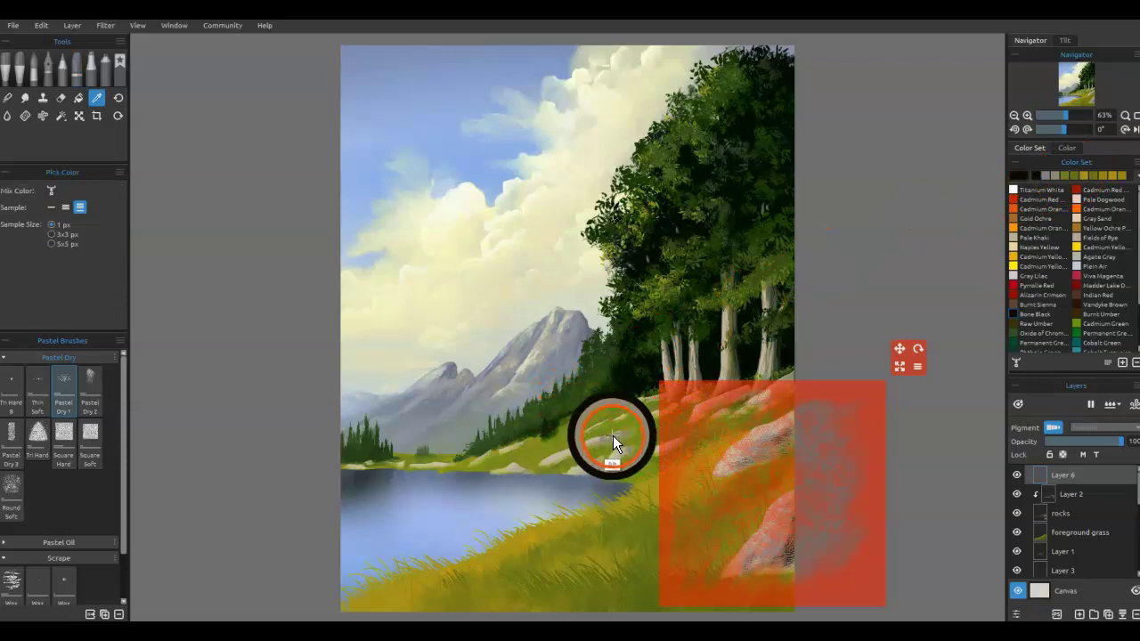
{"action": "left_click", "coordinate": [614, 439]}
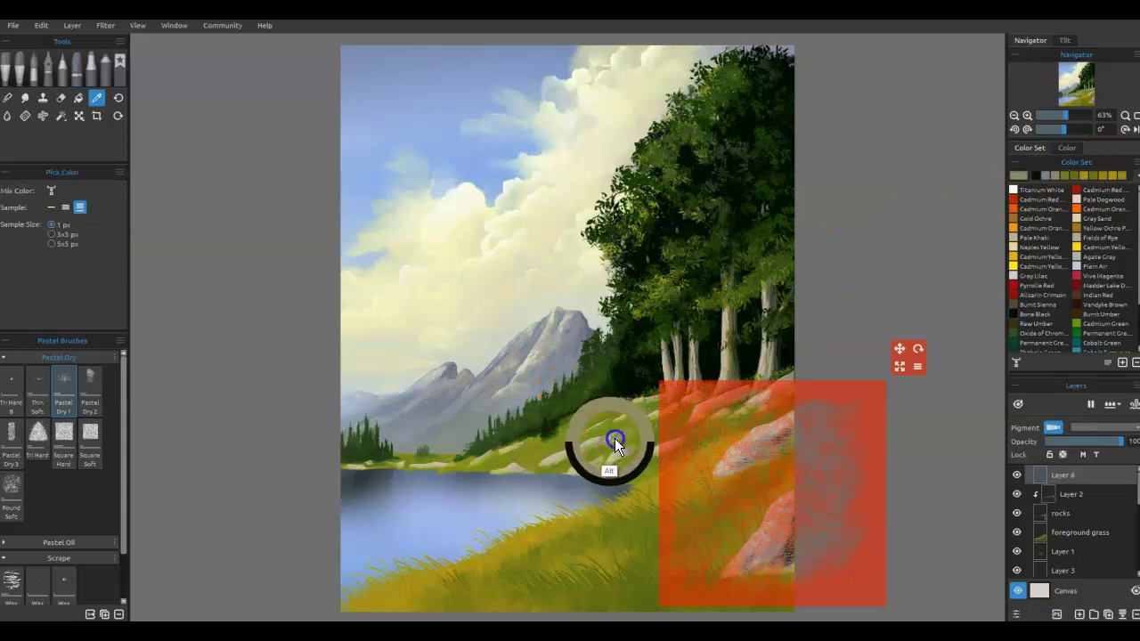
{"action": "left_click_drag", "start_coordinate": [615, 439], "coordinate": [629, 425]}
{"action": "mouse_move", "coordinate": [789, 440]}
{"action": "left_mouse_down"}
{"action": "mouse_move", "coordinate": [767, 463]}
{"action": "mouse_move", "coordinate": [742, 459]}
{"action": "mouse_move", "coordinate": [774, 438]}
{"action": "left_mouse_up"}
{"action": "left_click_drag", "start_coordinate": [788, 566], "coordinate": [793, 538]}
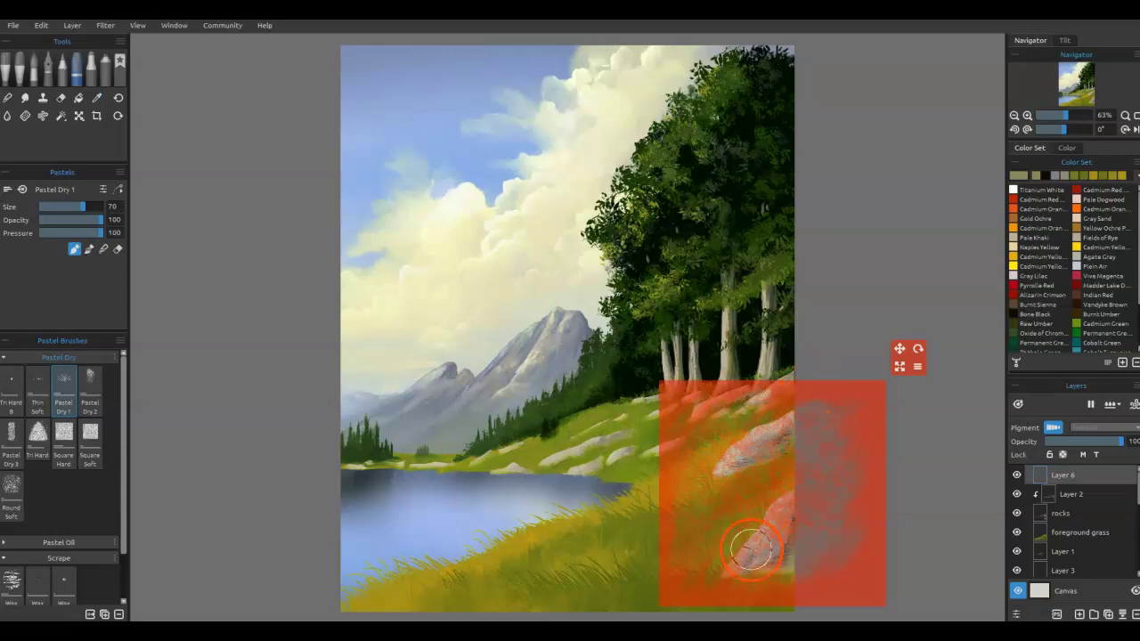
Step: Shift the texture stencil slightly to the left over the foreground rocks
{"action": "scroll", "coordinate": [751, 542], "scroll_direction": "up", "scroll_amount": 5}
{"action": "mouse_move", "coordinate": [359, 503]}
{"action": "left_mouse_down"}
{"action": "mouse_move", "coordinate": [379, 269]}
{"action": "mouse_move", "coordinate": [285, 377]}
{"action": "left_mouse_up"}
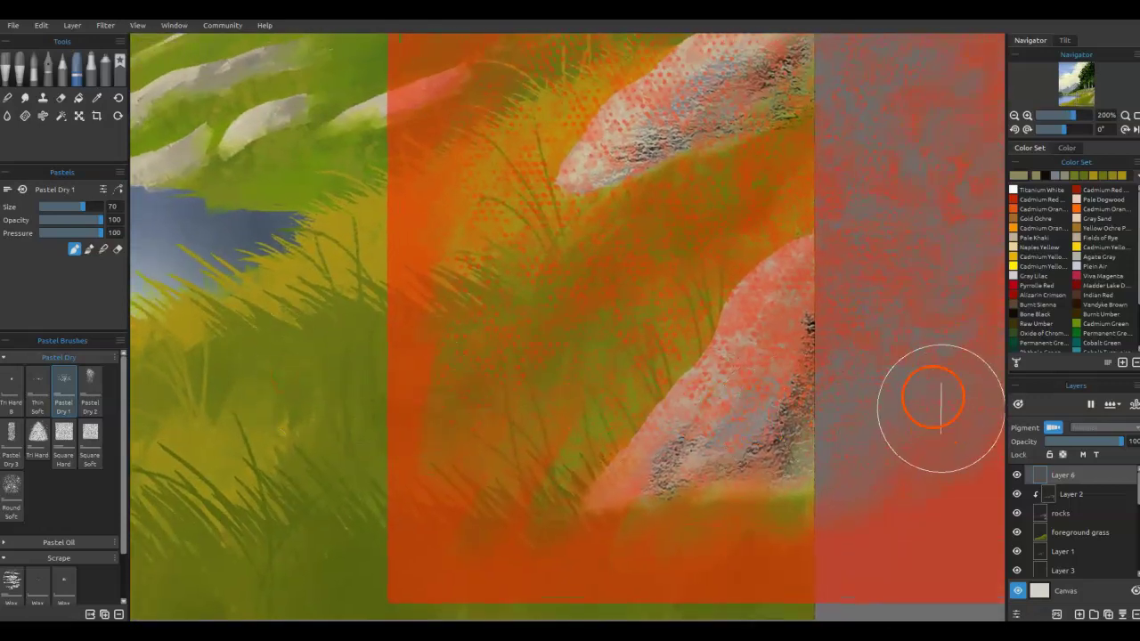
{"action": "mouse_move", "coordinate": [908, 535]}
{"action": "left_mouse_down"}
{"action": "mouse_move", "coordinate": [386, 519]}
{"action": "mouse_move", "coordinate": [868, 533]}
{"action": "left_mouse_up"}
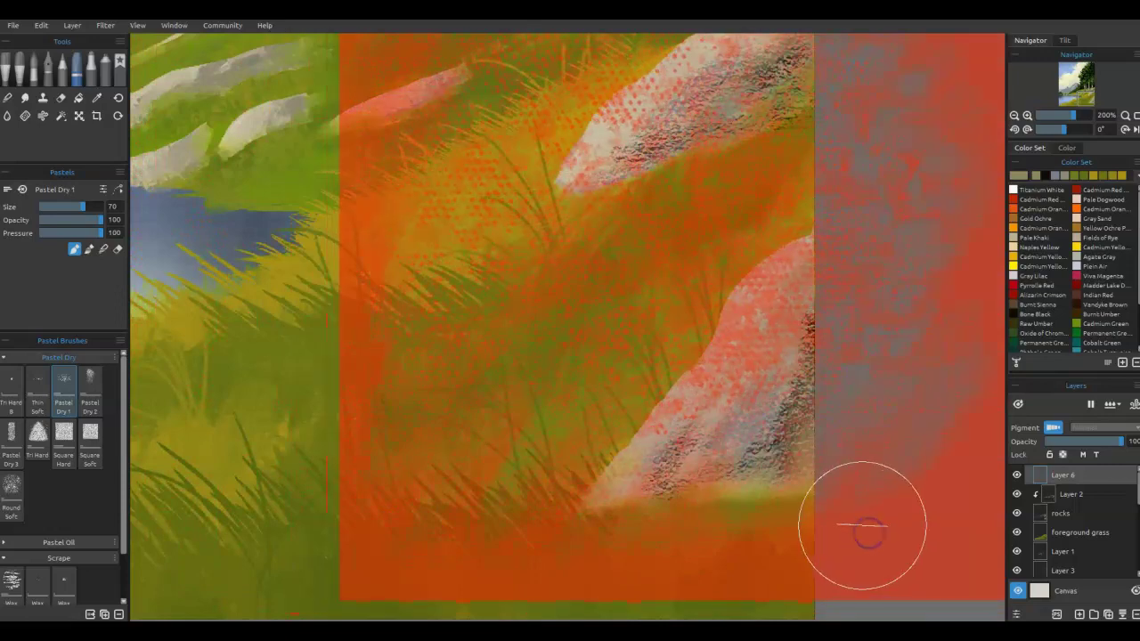
Step: Soften the lower foreground rock's texture using the Wax Scrape 2 brush in blend mode at size 16
{"action": "scroll", "coordinate": [21, 495], "scroll_direction": "down", "scroll_amount": 2}
{"action": "left_click", "coordinate": [11, 533]}
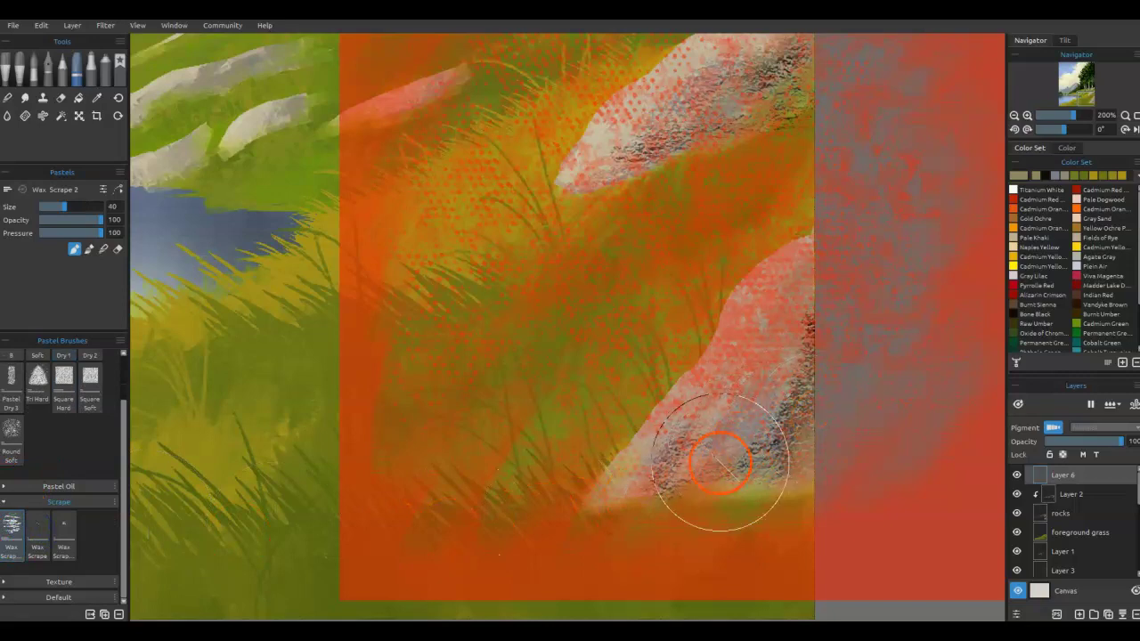
{"action": "key", "text": "b"}
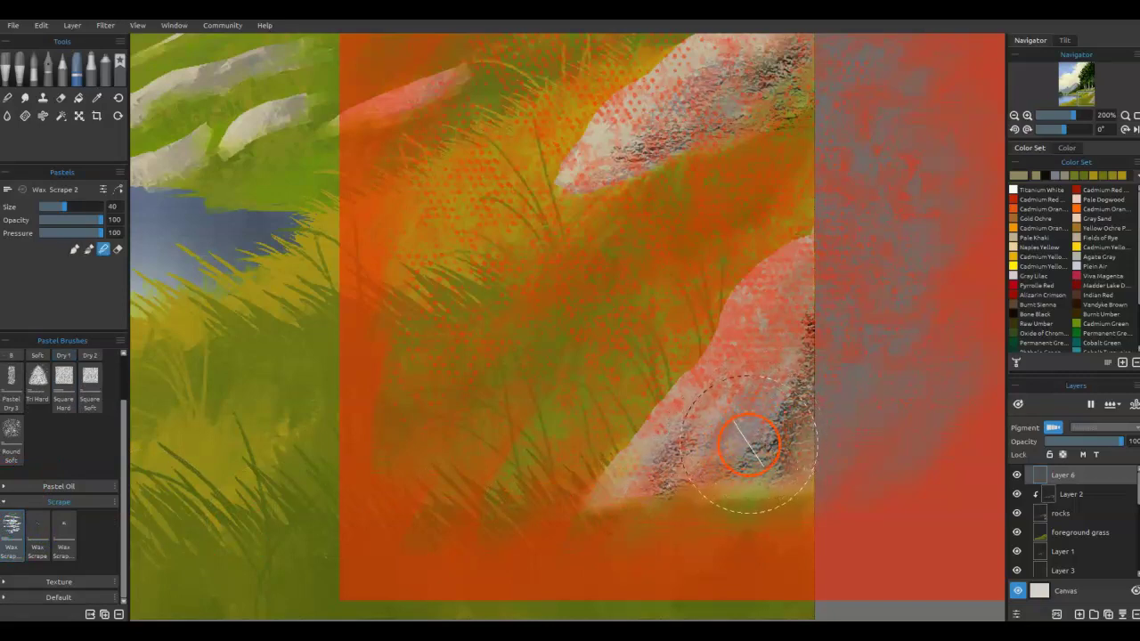
{"action": "key", "text": "bracketright"}
{"action": "key", "text": "bracketright"}
{"action": "key", "text": "bracketleft"}
{"action": "key", "text": "bracketleft"}
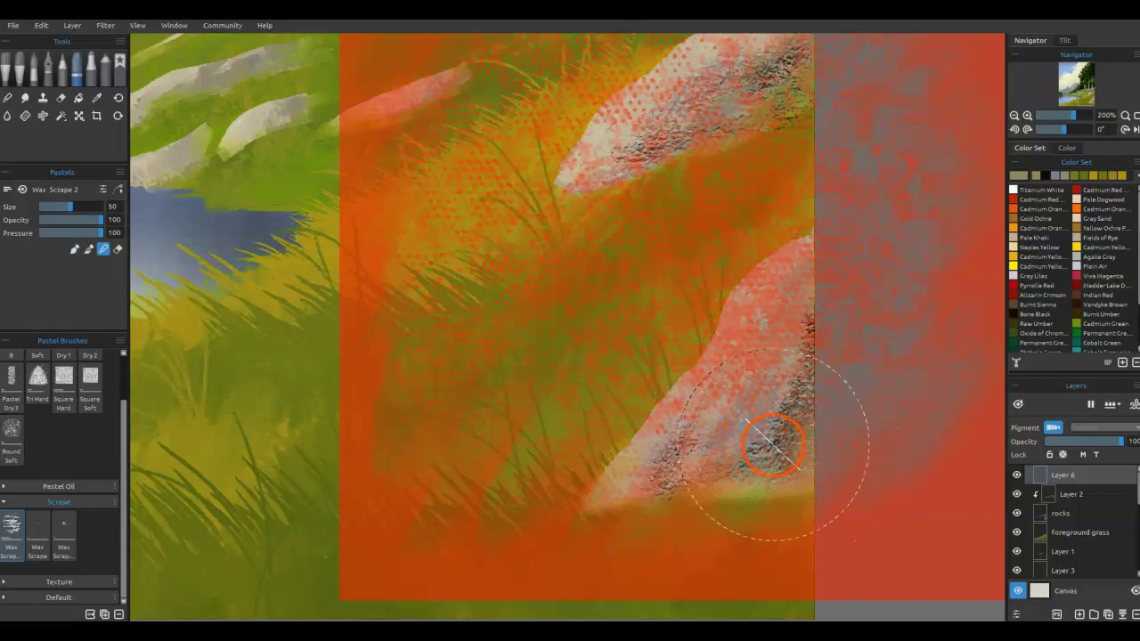
{"action": "key", "text": "bracketleft"}
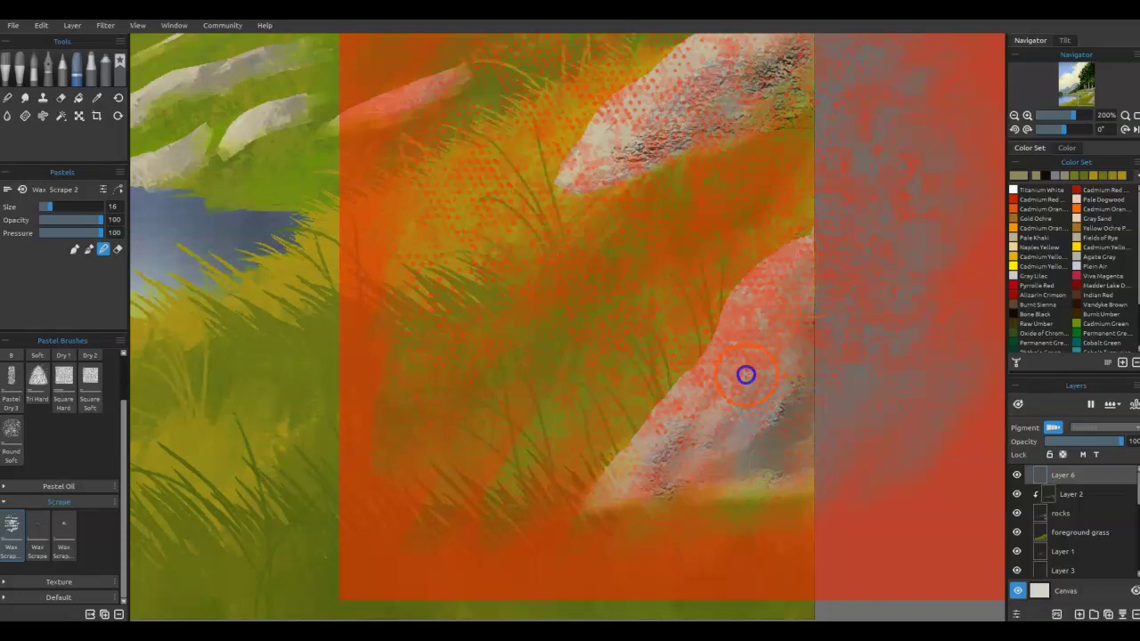
{"action": "left_click_drag", "start_coordinate": [756, 318], "coordinate": [717, 397]}
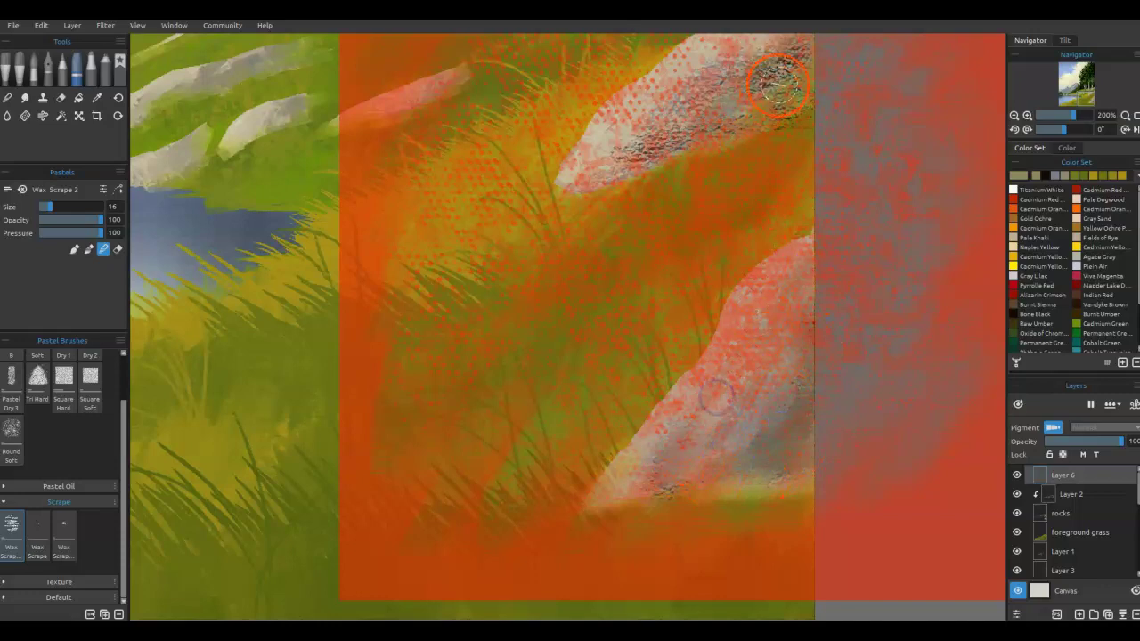
Step: Blend the dark stencil texture across the upper foreground rock with the Wax Scrape 2 brush
{"action": "left_click_drag", "start_coordinate": [290, 346], "coordinate": [273, 527]}
{"action": "left_click_drag", "start_coordinate": [753, 247], "coordinate": [770, 258]}
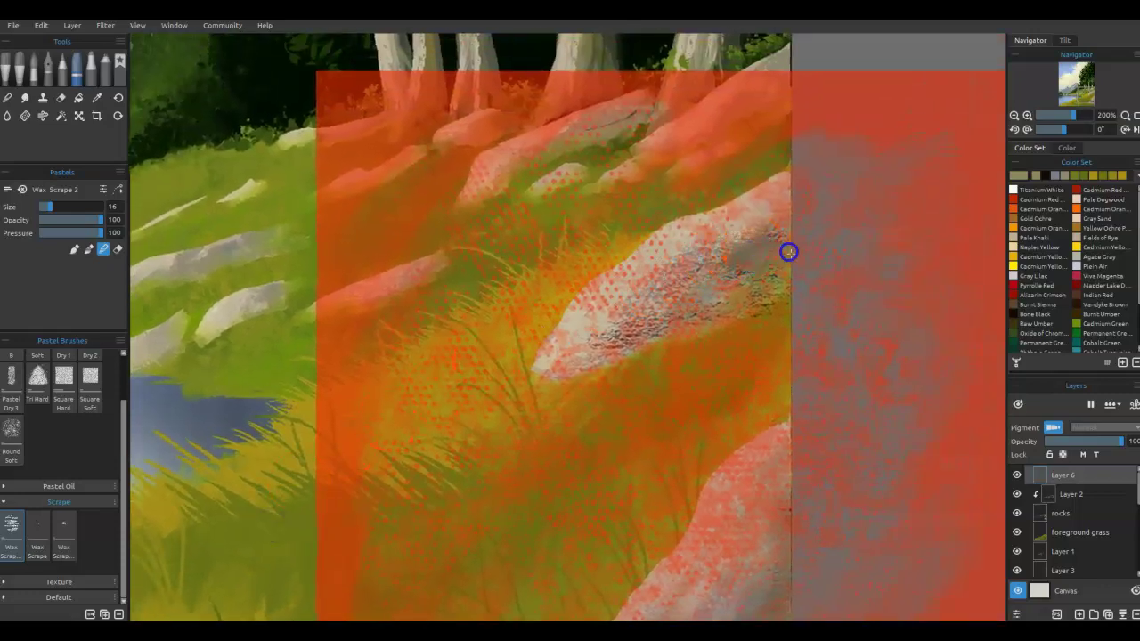
{"action": "mouse_move", "coordinate": [737, 314]}
{"action": "left_mouse_down"}
{"action": "mouse_move", "coordinate": [752, 212]}
{"action": "mouse_move", "coordinate": [652, 291]}
{"action": "mouse_move", "coordinate": [608, 343]}
{"action": "mouse_move", "coordinate": [645, 333]}
{"action": "mouse_move", "coordinate": [737, 233]}
{"action": "mouse_move", "coordinate": [802, 202]}
{"action": "mouse_move", "coordinate": [749, 287]}
{"action": "mouse_move", "coordinate": [611, 347]}
{"action": "left_mouse_up"}
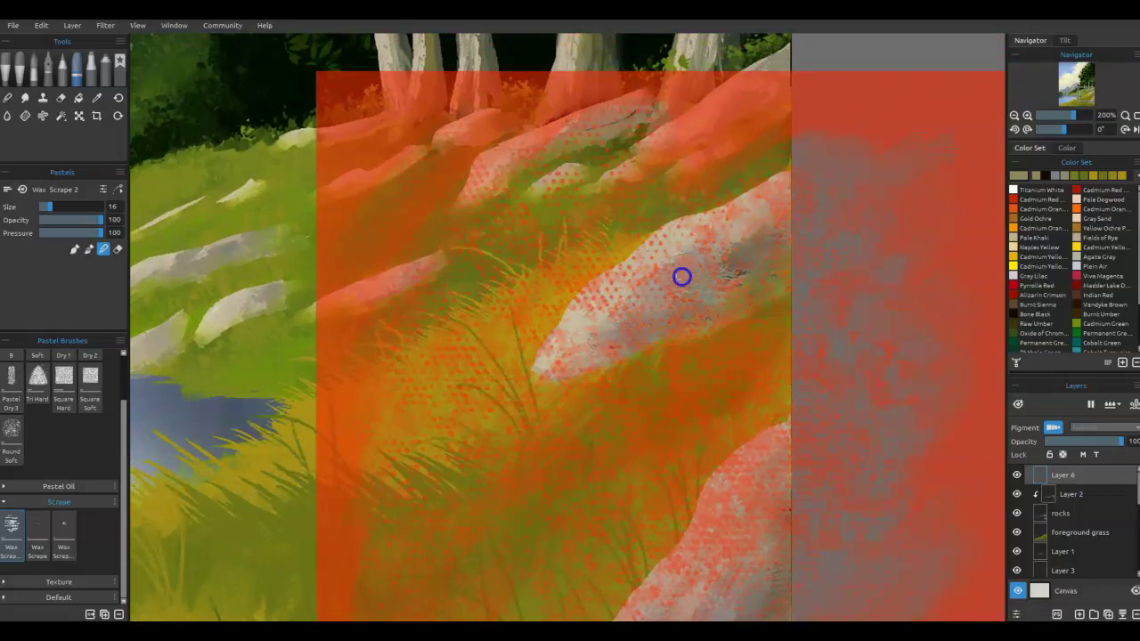
Step: Blend the remaining rough texture on the lower foreground rock and take the stencil off the canvas
{"action": "left_click_drag", "start_coordinate": [773, 555], "coordinate": [780, 558]}
{"action": "left_click_drag", "start_coordinate": [885, 332], "coordinate": [885, 331]}
{"action": "left_click_drag", "start_coordinate": [660, 452], "coordinate": [641, 319]}
{"action": "left_click_drag", "start_coordinate": [738, 452], "coordinate": [730, 472]}
{"action": "left_click_drag", "start_coordinate": [773, 374], "coordinate": [776, 367]}
{"action": "mouse_move", "coordinate": [774, 446]}
{"action": "left_mouse_down"}
{"action": "mouse_move", "coordinate": [755, 538]}
{"action": "mouse_move", "coordinate": [614, 553]}
{"action": "mouse_move", "coordinate": [643, 542]}
{"action": "mouse_move", "coordinate": [743, 445]}
{"action": "mouse_move", "coordinate": [716, 428]}
{"action": "mouse_move", "coordinate": [725, 427]}
{"action": "mouse_move", "coordinate": [667, 436]}
{"action": "mouse_move", "coordinate": [631, 485]}
{"action": "mouse_move", "coordinate": [586, 507]}
{"action": "mouse_move", "coordinate": [628, 499]}
{"action": "mouse_move", "coordinate": [654, 509]}
{"action": "mouse_move", "coordinate": [667, 469]}
{"action": "mouse_move", "coordinate": [503, 371]}
{"action": "mouse_move", "coordinate": [439, 362]}
{"action": "mouse_move", "coordinate": [281, 383]}
{"action": "mouse_move", "coordinate": [503, 349]}
{"action": "mouse_move", "coordinate": [652, 419]}
{"action": "mouse_move", "coordinate": [581, 497]}
{"action": "mouse_move", "coordinate": [236, 284]}
{"action": "mouse_move", "coordinate": [134, 166]}
{"action": "left_mouse_up"}
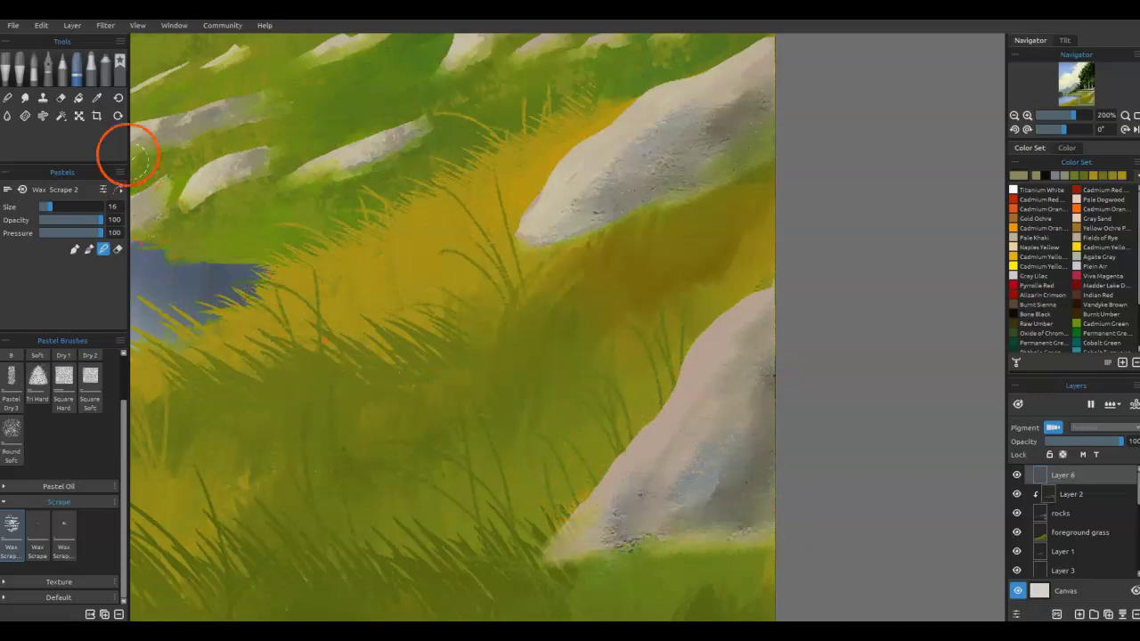
Step: Paint a few strokes on the lower rock's face with the Express Oils Knife Soft brush at size 9
{"action": "left_click", "coordinate": [20, 68]}
{"action": "left_click", "coordinate": [20, 68]}
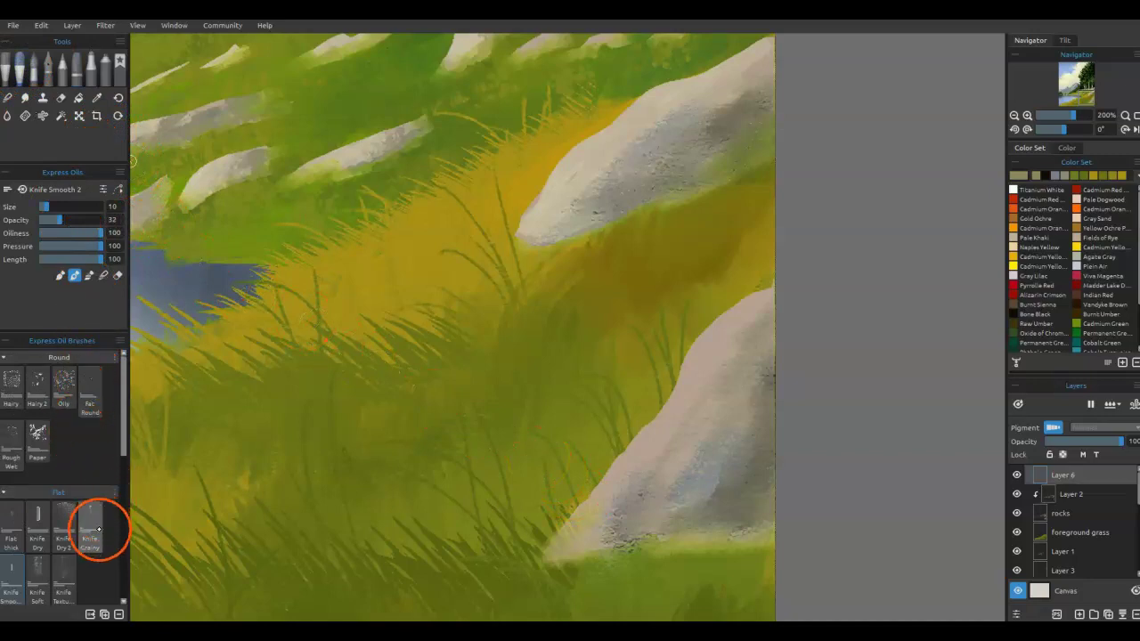
{"action": "left_click", "coordinate": [45, 569]}
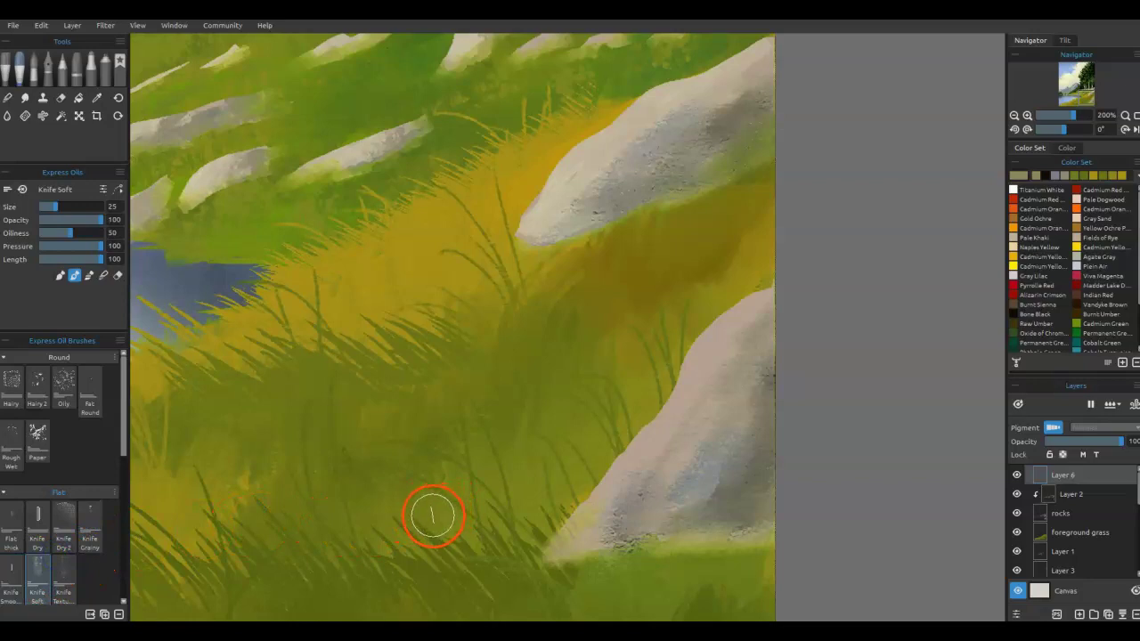
{"action": "left_click_drag", "start_coordinate": [724, 414], "coordinate": [730, 451]}
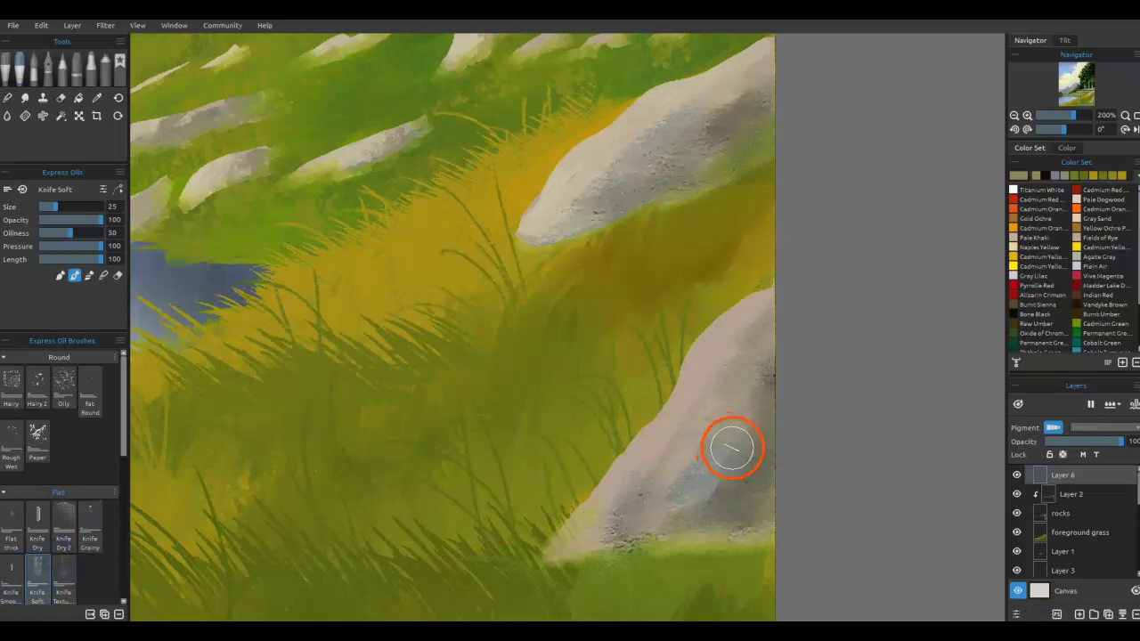
{"action": "key", "text": "["}
{"action": "key", "text": "["}
{"action": "key", "text": "["}
{"action": "key", "text": "["}
{"action": "key", "text": "["}
{"action": "key", "text": "["}
{"action": "key", "text": "["}
{"action": "key", "text": "["}
{"action": "key", "text": "["}
{"action": "key", "text": "["}
{"action": "key", "text": "["}
{"action": "key", "text": "["}
{"action": "key", "text": "["}
{"action": "key", "text": "bracketleft"}
{"action": "mouse_move", "coordinate": [616, 480]}
{"action": "left_mouse_down"}
{"action": "mouse_move", "coordinate": [719, 397]}
{"action": "mouse_move", "coordinate": [688, 436]}
{"action": "mouse_move", "coordinate": [719, 412]}
{"action": "mouse_move", "coordinate": [745, 411]}
{"action": "mouse_move", "coordinate": [729, 472]}
{"action": "left_mouse_up"}
{"action": "mouse_move", "coordinate": [745, 427]}
{"action": "left_mouse_down"}
{"action": "mouse_move", "coordinate": [748, 493]}
{"action": "mouse_move", "coordinate": [706, 490]}
{"action": "left_mouse_up"}
Step: Sample a grey from the lower rock and paint a dark diagonal crack across its face and shading at its top edge
{"action": "left_click", "coordinate": [738, 498], "text": "alt"}
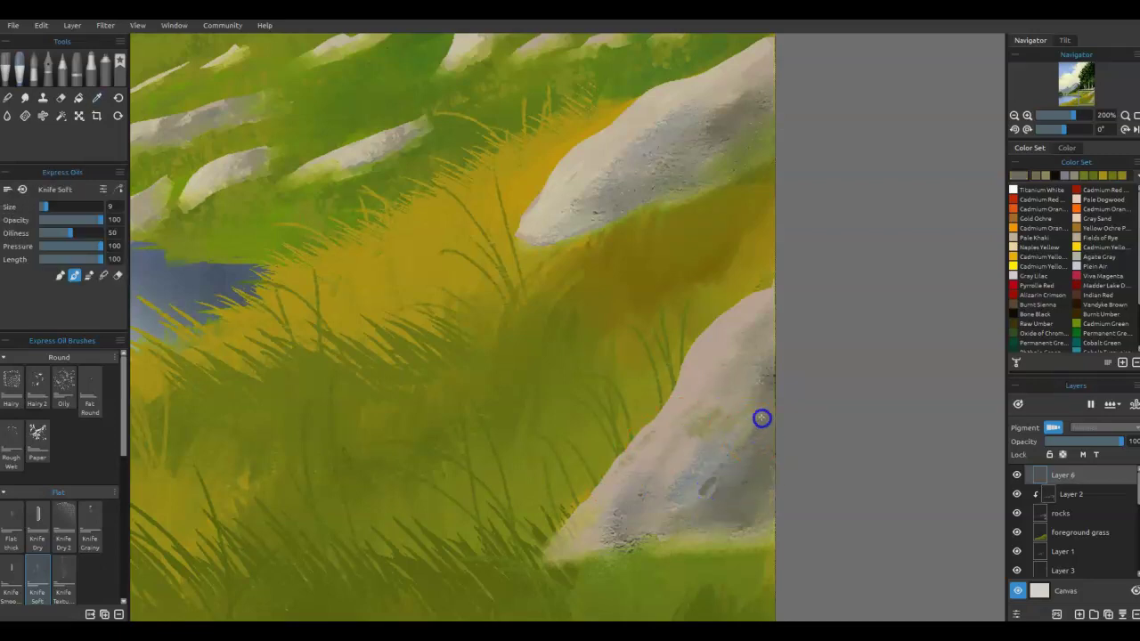
{"action": "left_click_drag", "start_coordinate": [738, 410], "coordinate": [731, 400]}
{"action": "left_click_drag", "start_coordinate": [685, 454], "coordinate": [731, 402]}
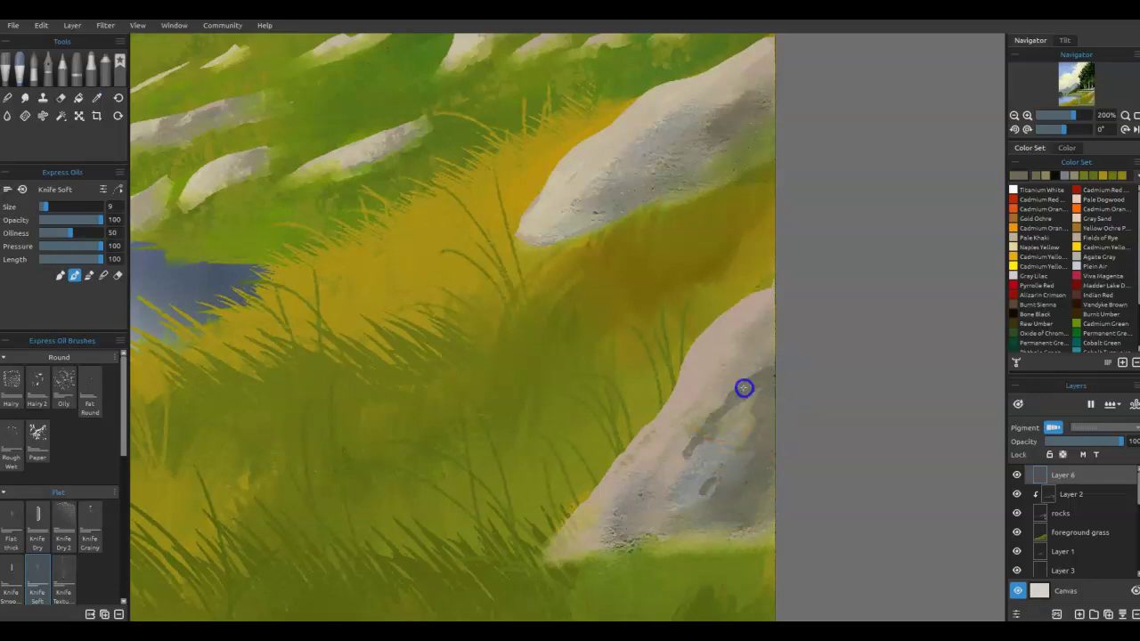
{"action": "left_click_drag", "start_coordinate": [760, 294], "coordinate": [776, 375]}
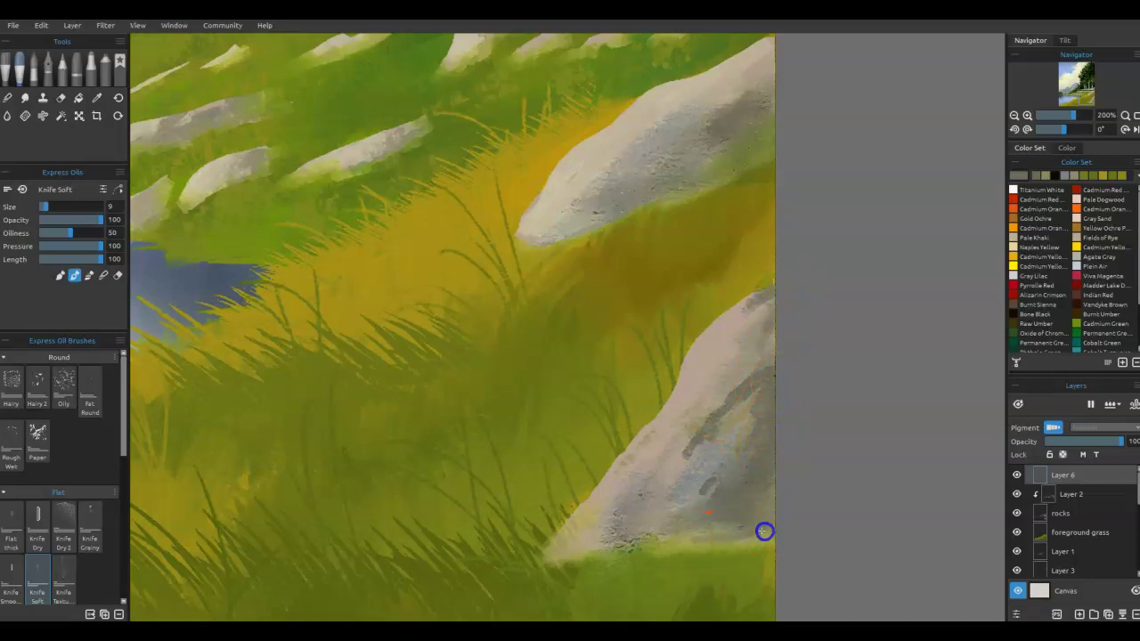
Step: Paint strokes over the lower rock's base and face, and extend its sloping outline into the grass with a pinkish beige
{"action": "mouse_move", "coordinate": [639, 542]}
{"action": "left_mouse_down"}
{"action": "mouse_move", "coordinate": [686, 491]}
{"action": "mouse_move", "coordinate": [713, 482]}
{"action": "left_mouse_up"}
{"action": "left_click_drag", "start_coordinate": [749, 438], "coordinate": [678, 463]}
{"action": "mouse_move", "coordinate": [615, 520]}
{"action": "left_mouse_down"}
{"action": "mouse_move", "coordinate": [575, 519]}
{"action": "mouse_move", "coordinate": [667, 420]}
{"action": "mouse_move", "coordinate": [624, 454]}
{"action": "mouse_move", "coordinate": [562, 534]}
{"action": "mouse_move", "coordinate": [646, 438]}
{"action": "left_mouse_up"}
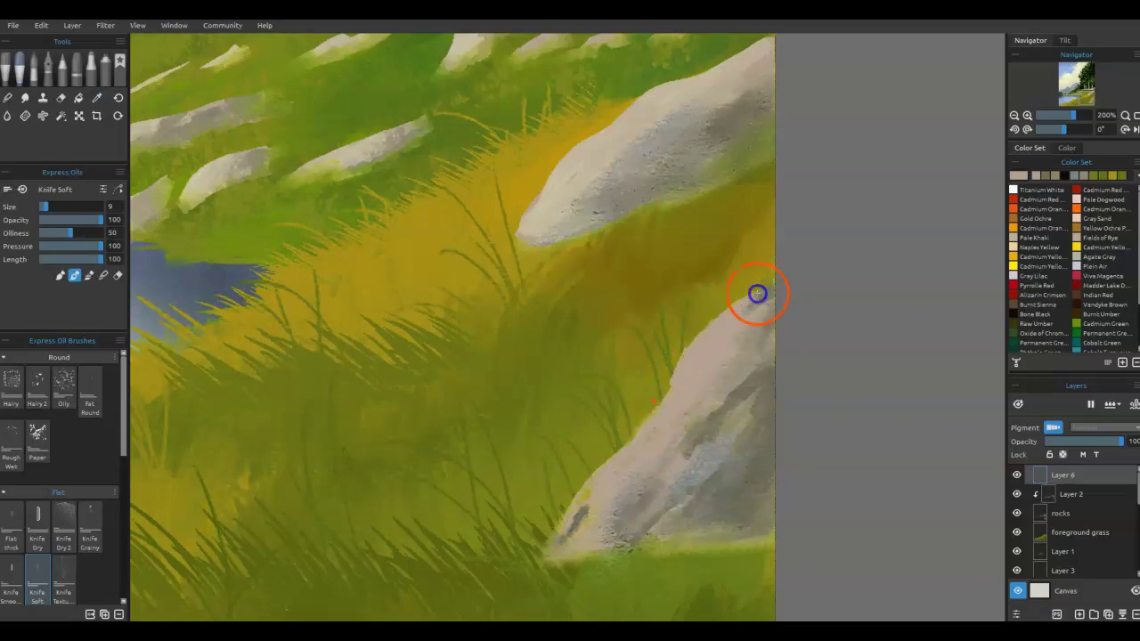
{"action": "mouse_move", "coordinate": [640, 435]}
{"action": "left_mouse_down"}
{"action": "mouse_move", "coordinate": [576, 499]}
{"action": "mouse_move", "coordinate": [550, 535]}
{"action": "left_mouse_up"}
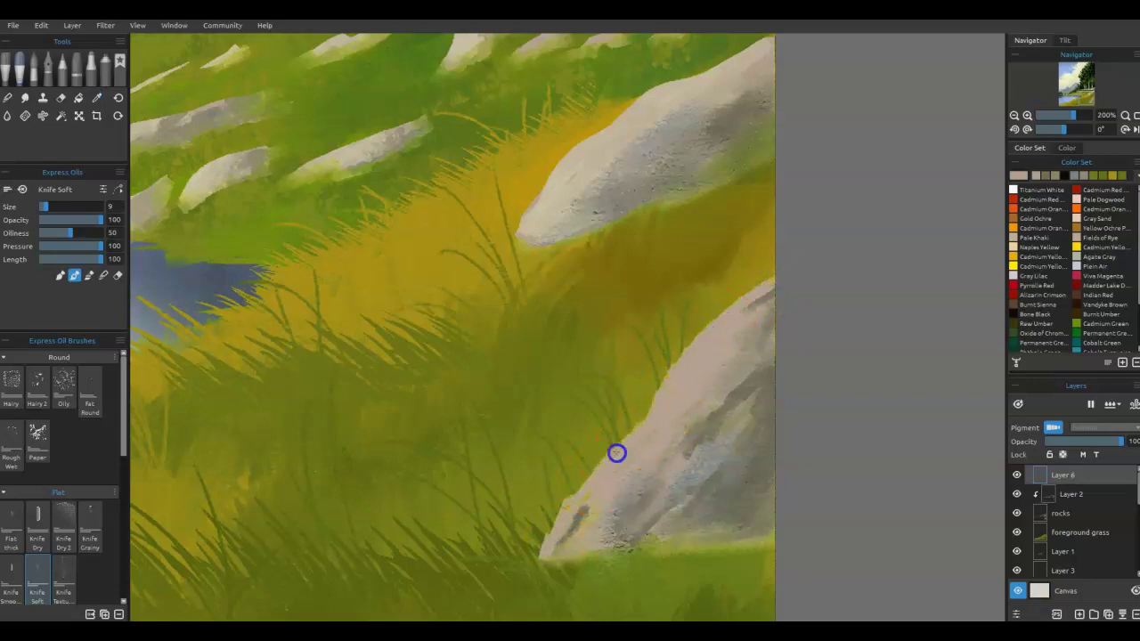
Step: Sample light tones from the upper foreground rock and paint along its upper edge to sharpen its outline against the grass
{"action": "left_click", "coordinate": [581, 152], "text": "alt"}
{"action": "mouse_move", "coordinate": [562, 163]}
{"action": "left_mouse_down"}
{"action": "mouse_move", "coordinate": [523, 223]}
{"action": "mouse_move", "coordinate": [592, 141]}
{"action": "left_mouse_up"}
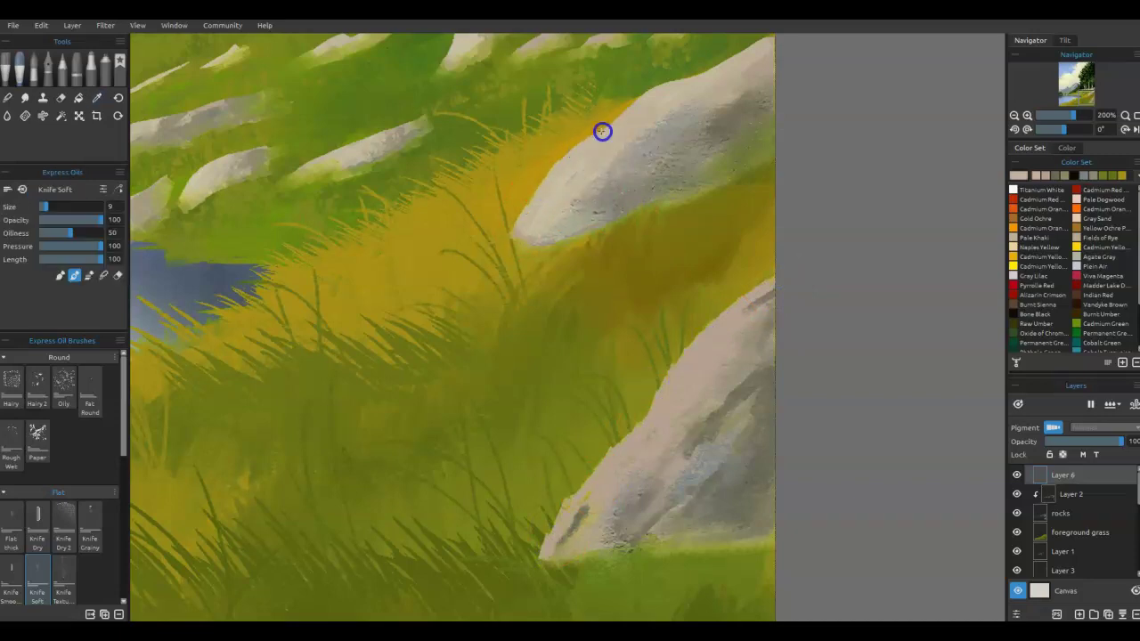
{"action": "left_click", "coordinate": [721, 67], "text": "alt"}
{"action": "left_click_drag", "start_coordinate": [766, 43], "coordinate": [749, 54]}
{"action": "left_click", "coordinate": [686, 119], "text": "alt"}
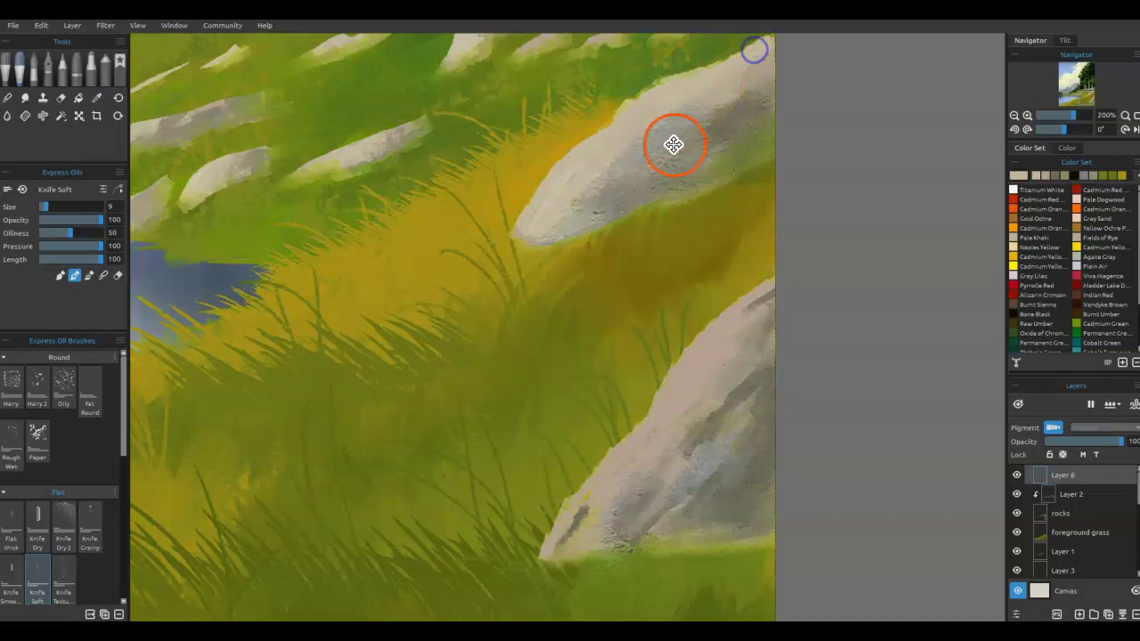
Step: Sample light tones from the upper foreground rock and paint its upper edge and pointed tip out into the grass
{"action": "left_click_drag", "start_coordinate": [673, 154], "coordinate": [653, 225]}
{"action": "left_click", "coordinate": [726, 126], "text": "alt"}
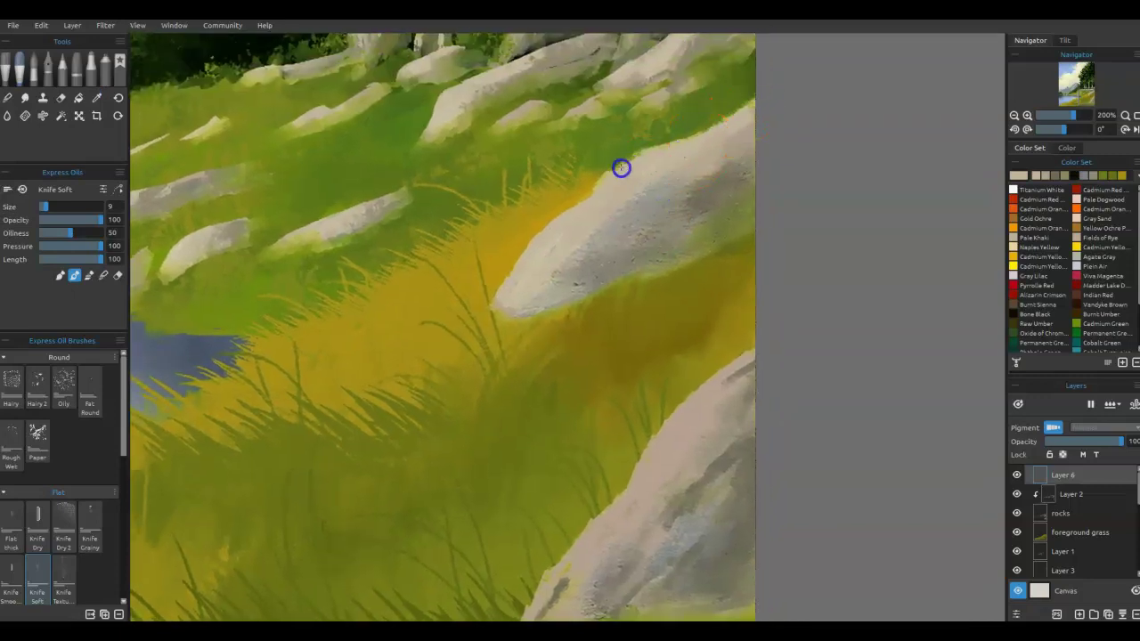
{"action": "left_click", "coordinate": [522, 278], "text": "alt"}
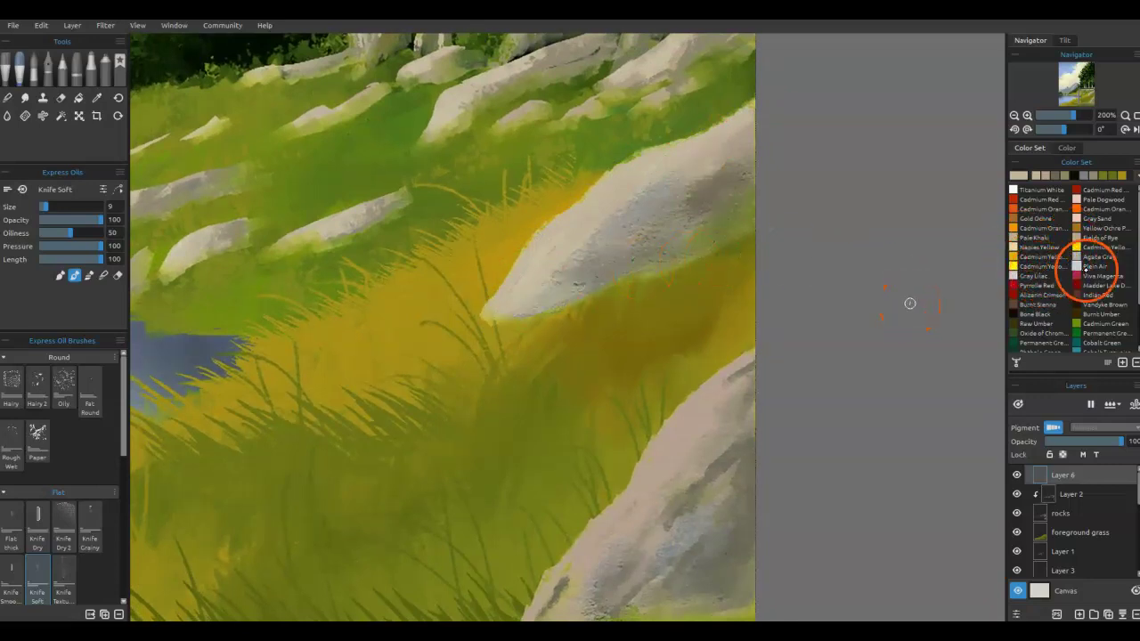
Step: Paint pale pinkish-white highlights along the lower foreground rock's sloping edge and across its face with the Knife Soft brush
{"action": "mouse_move", "coordinate": [680, 425]}
{"action": "left_mouse_down"}
{"action": "mouse_move", "coordinate": [645, 466]}
{"action": "mouse_move", "coordinate": [689, 410]}
{"action": "left_mouse_up"}
{"action": "left_click_drag", "start_coordinate": [639, 468], "coordinate": [722, 377]}
{"action": "left_click_drag", "start_coordinate": [656, 453], "coordinate": [677, 436]}
{"action": "left_click_drag", "start_coordinate": [705, 392], "coordinate": [667, 430]}
{"action": "mouse_move", "coordinate": [736, 359]}
{"action": "left_mouse_down"}
{"action": "mouse_move", "coordinate": [669, 431]}
{"action": "mouse_move", "coordinate": [611, 522]}
{"action": "mouse_move", "coordinate": [669, 522]}
{"action": "mouse_move", "coordinate": [664, 539]}
{"action": "mouse_move", "coordinate": [718, 443]}
{"action": "left_mouse_up"}
{"action": "mouse_move", "coordinate": [649, 462]}
{"action": "left_mouse_down"}
{"action": "mouse_move", "coordinate": [626, 484]}
{"action": "mouse_move", "coordinate": [620, 474]}
{"action": "left_mouse_up"}
{"action": "mouse_move", "coordinate": [638, 454]}
{"action": "left_mouse_down"}
{"action": "mouse_move", "coordinate": [663, 424]}
{"action": "mouse_move", "coordinate": [619, 466]}
{"action": "mouse_move", "coordinate": [727, 362]}
{"action": "mouse_move", "coordinate": [706, 461]}
{"action": "mouse_move", "coordinate": [730, 453]}
{"action": "mouse_move", "coordinate": [711, 452]}
{"action": "mouse_move", "coordinate": [799, 343]}
{"action": "mouse_move", "coordinate": [835, 319]}
{"action": "mouse_move", "coordinate": [783, 353]}
{"action": "mouse_move", "coordinate": [705, 372]}
{"action": "mouse_move", "coordinate": [706, 482]}
{"action": "mouse_move", "coordinate": [618, 516]}
{"action": "mouse_move", "coordinate": [621, 502]}
{"action": "mouse_move", "coordinate": [601, 498]}
{"action": "mouse_move", "coordinate": [617, 467]}
{"action": "mouse_move", "coordinate": [680, 427]}
{"action": "left_mouse_up"}
Step: Paint pale pinkish-white highlights across the face of the upper foreground rock
{"action": "mouse_move", "coordinate": [659, 190]}
{"action": "left_mouse_down"}
{"action": "mouse_move", "coordinate": [584, 184]}
{"action": "mouse_move", "coordinate": [632, 139]}
{"action": "mouse_move", "coordinate": [622, 120]}
{"action": "mouse_move", "coordinate": [568, 175]}
{"action": "mouse_move", "coordinate": [640, 133]}
{"action": "left_mouse_up"}
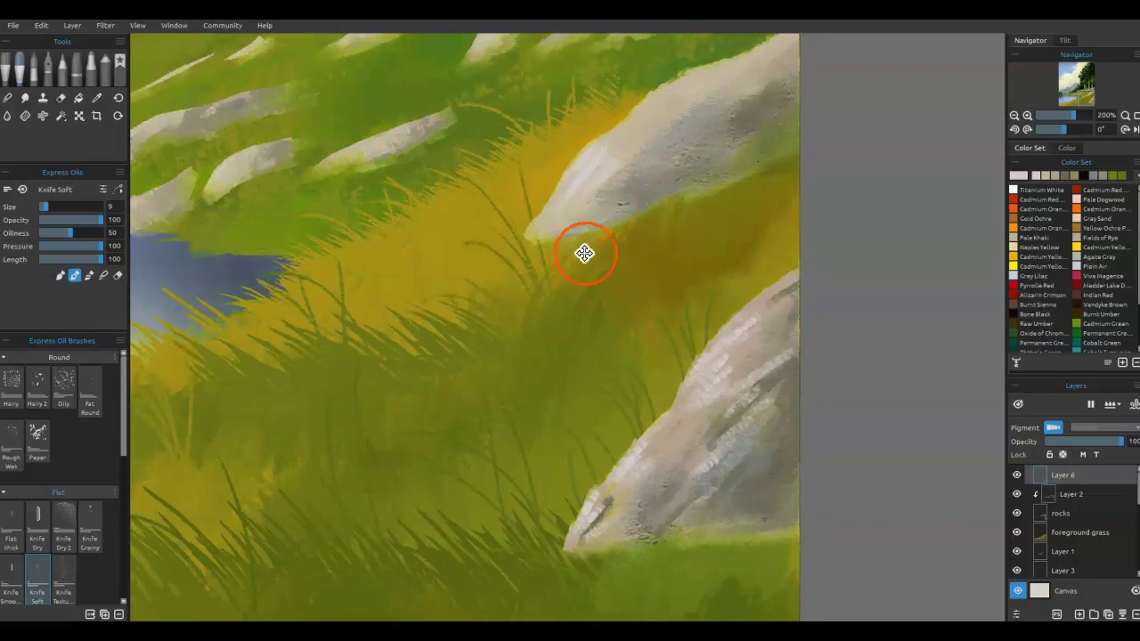
{"action": "left_click_drag", "start_coordinate": [586, 253], "coordinate": [489, 400]}
{"action": "mouse_move", "coordinate": [561, 236]}
{"action": "left_mouse_down"}
{"action": "mouse_move", "coordinate": [602, 209]}
{"action": "mouse_move", "coordinate": [555, 241]}
{"action": "mouse_move", "coordinate": [596, 211]}
{"action": "mouse_move", "coordinate": [567, 258]}
{"action": "mouse_move", "coordinate": [591, 257]}
{"action": "mouse_move", "coordinate": [585, 288]}
{"action": "mouse_move", "coordinate": [520, 349]}
{"action": "mouse_move", "coordinate": [455, 363]}
{"action": "left_mouse_up"}
{"action": "left_click_drag", "start_coordinate": [480, 321], "coordinate": [450, 355]}
Step: Blend the fresh highlights into both foreground rocks with the Knife Soft brush in blend mode
{"action": "key", "text": "n"}
{"action": "mouse_move", "coordinate": [684, 385]}
{"action": "left_mouse_down"}
{"action": "mouse_move", "coordinate": [643, 502]}
{"action": "mouse_move", "coordinate": [661, 517]}
{"action": "mouse_move", "coordinate": [677, 451]}
{"action": "left_mouse_up"}
{"action": "mouse_move", "coordinate": [632, 572]}
{"action": "left_mouse_down"}
{"action": "mouse_move", "coordinate": [661, 551]}
{"action": "mouse_move", "coordinate": [647, 486]}
{"action": "mouse_move", "coordinate": [662, 462]}
{"action": "left_mouse_up"}
{"action": "left_click_drag", "start_coordinate": [568, 527], "coordinate": [595, 497]}
{"action": "mouse_move", "coordinate": [636, 285]}
{"action": "left_mouse_down"}
{"action": "mouse_move", "coordinate": [550, 208]}
{"action": "mouse_move", "coordinate": [523, 241]}
{"action": "mouse_move", "coordinate": [536, 206]}
{"action": "mouse_move", "coordinate": [588, 239]}
{"action": "left_mouse_up"}
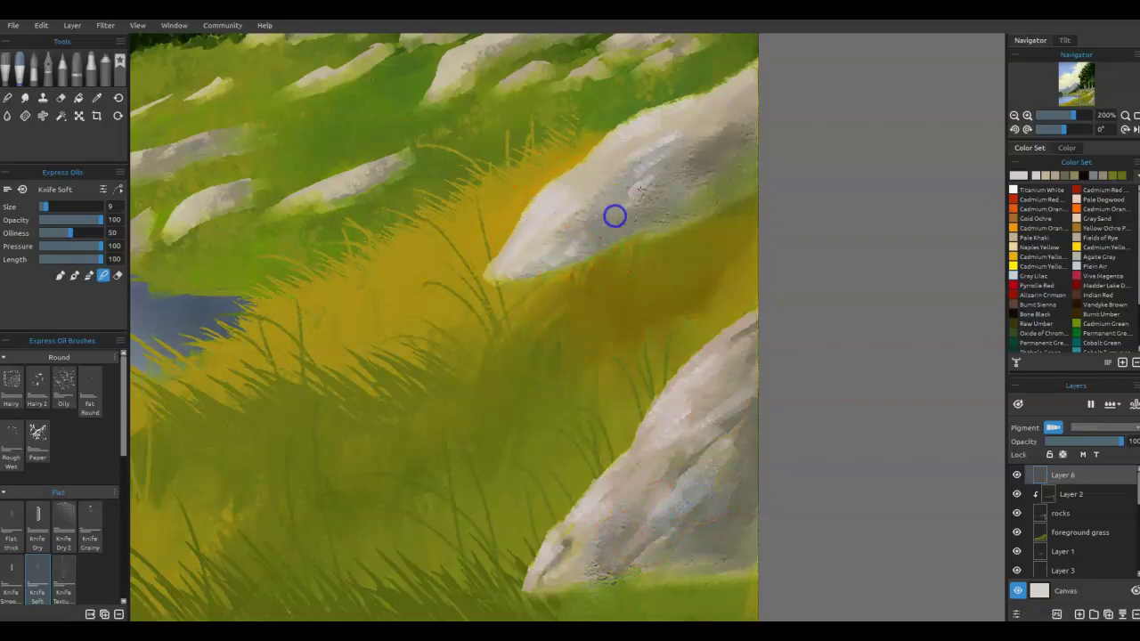
{"action": "left_click_drag", "start_coordinate": [668, 142], "coordinate": [669, 109]}
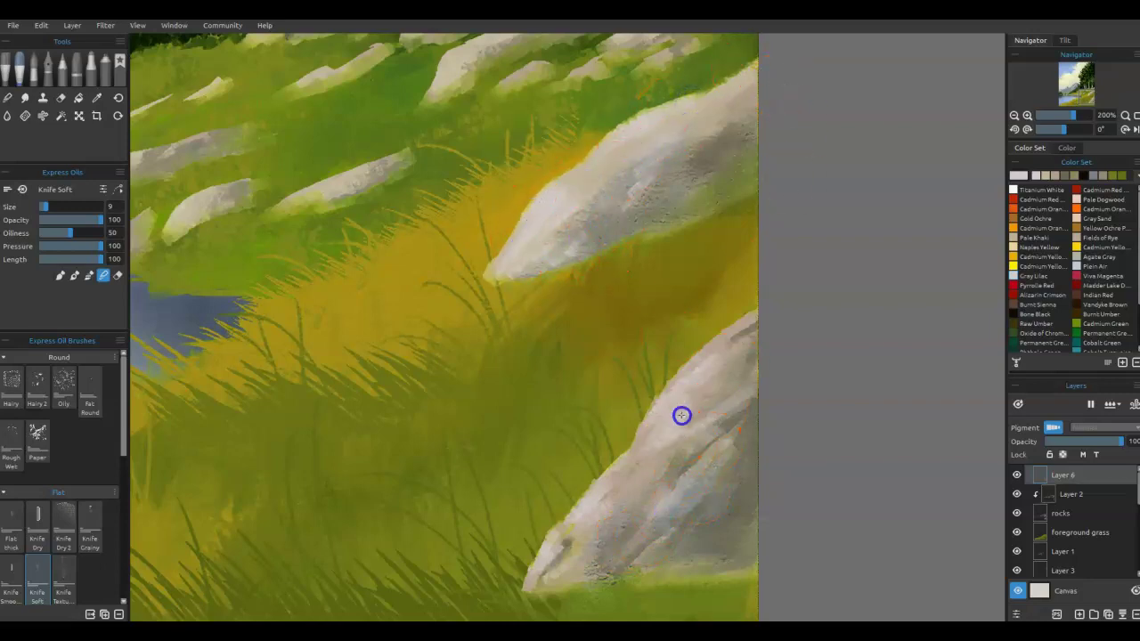
{"action": "left_click_drag", "start_coordinate": [690, 485], "coordinate": [591, 519]}
{"action": "key", "text": "ctrl+0"}
{"action": "left_click_drag", "start_coordinate": [772, 532], "coordinate": [777, 539]}
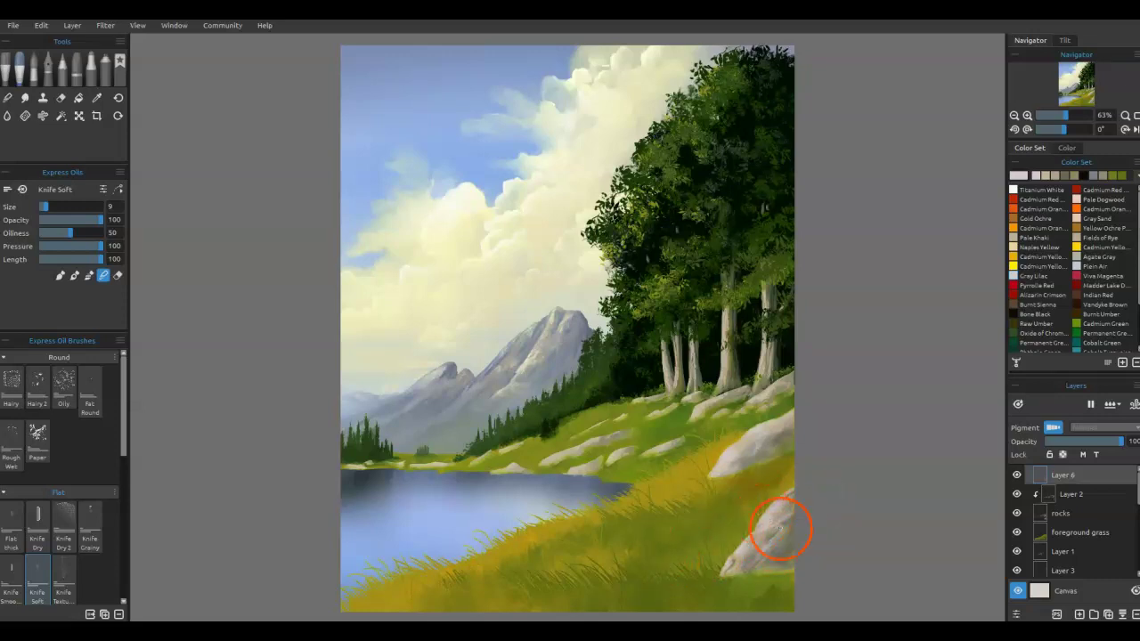
{"action": "scroll", "coordinate": [771, 530], "scroll_direction": "up", "scroll_amount": 4}
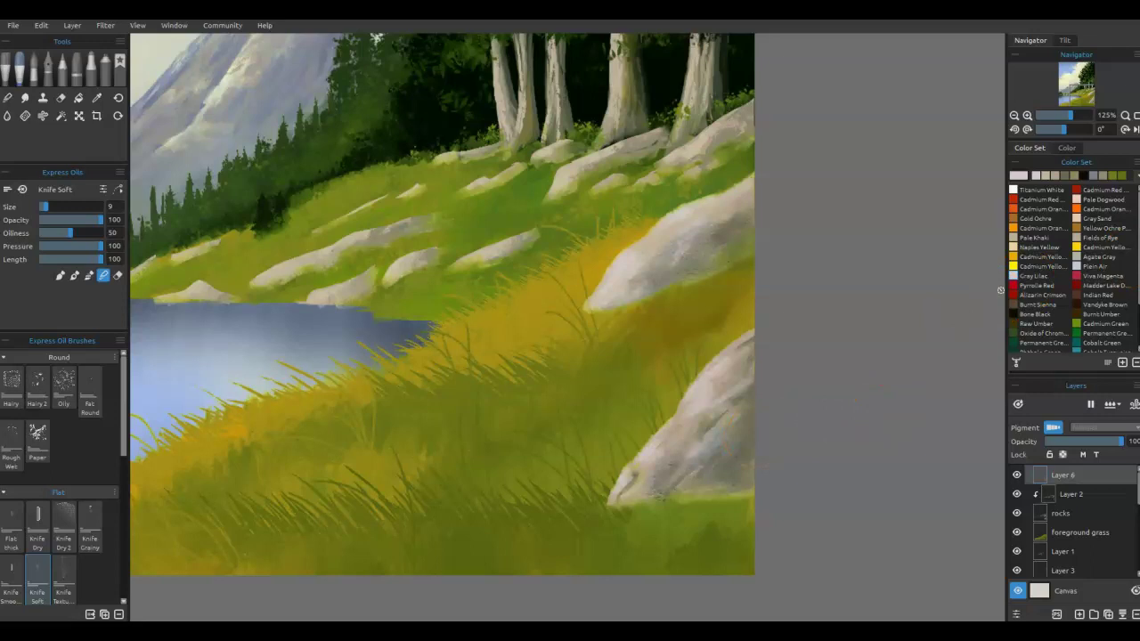
{"action": "scroll", "coordinate": [604, 318], "scroll_direction": "down", "scroll_amount": 4}
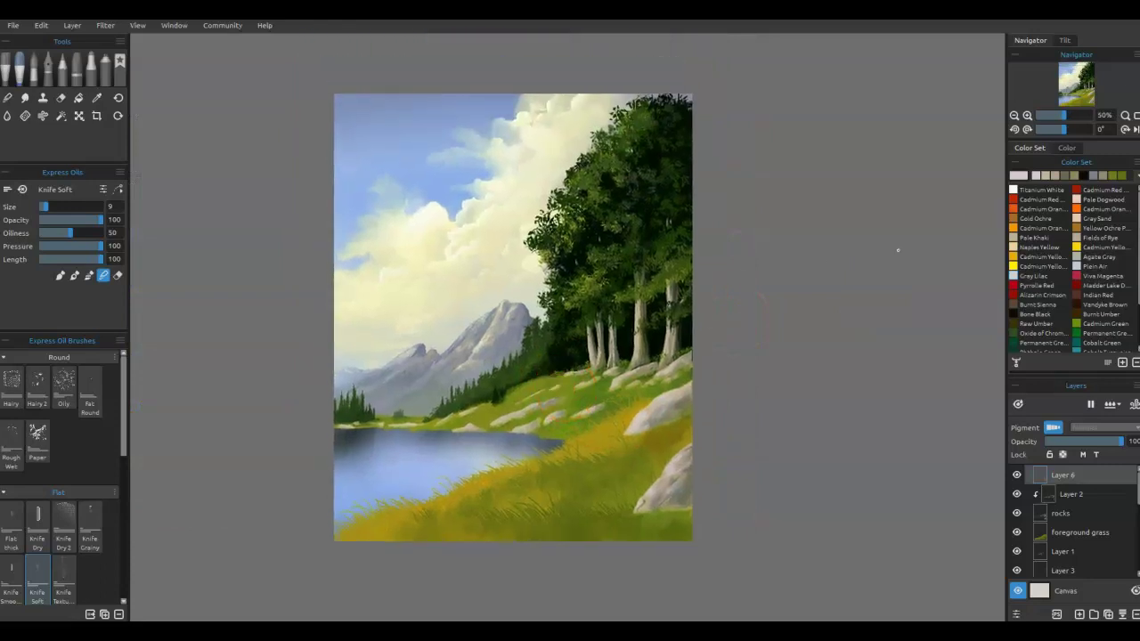
Step: Show the rocky mountain stencil and move it over the foreground rocks
{"action": "key", "text": "s"}
{"action": "scroll", "coordinate": [580, 262], "scroll_direction": "up", "scroll_amount": 3}
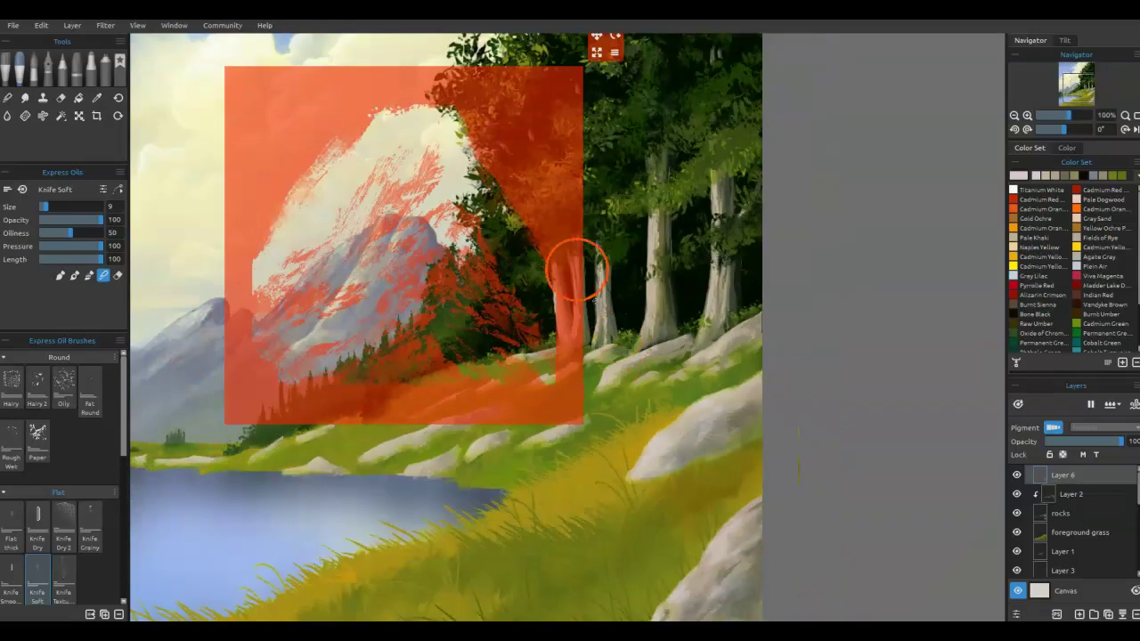
{"action": "left_click_drag", "start_coordinate": [501, 101], "coordinate": [799, 297]}
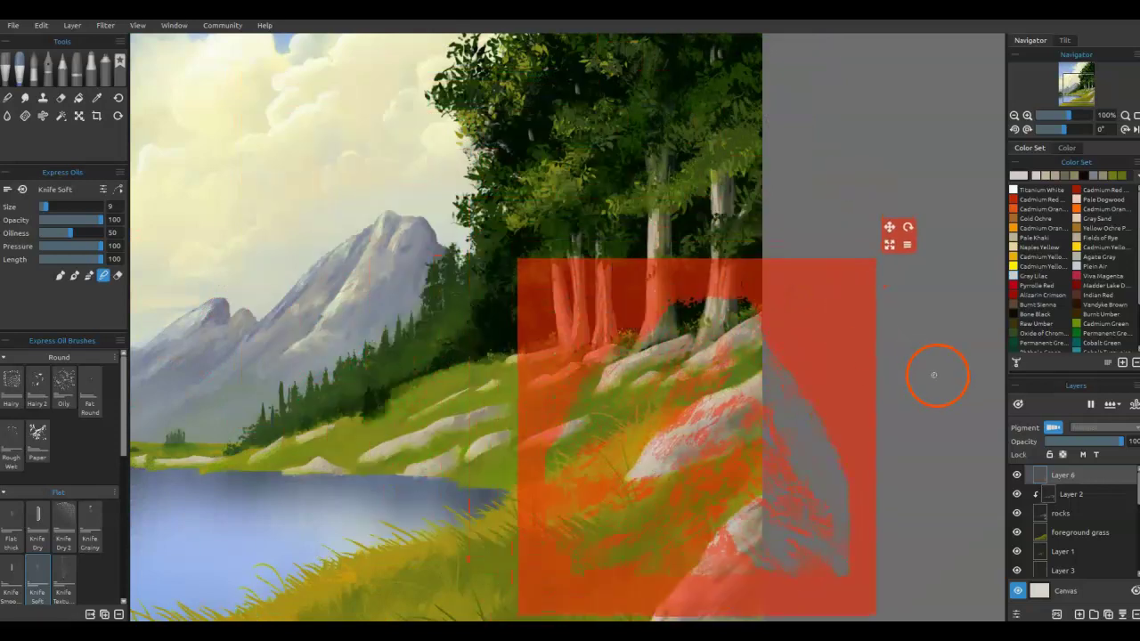
{"action": "left_click_drag", "start_coordinate": [919, 367], "coordinate": [909, 246]}
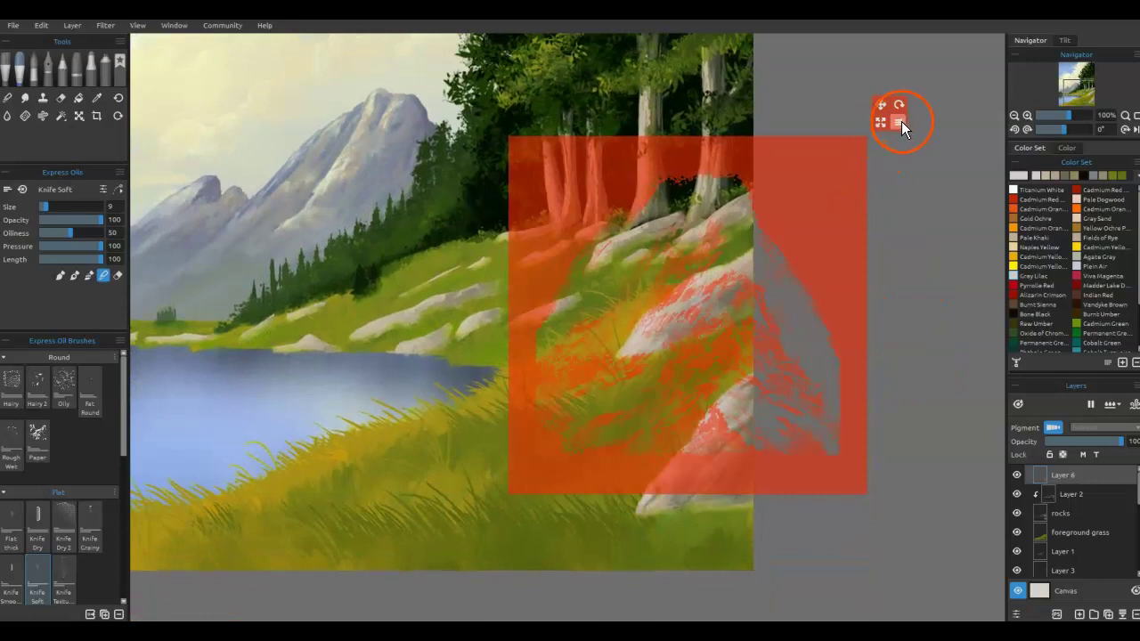
Step: Narrow the stencil, rotate it clockwise and fit its rocky pattern over the lower foreground rock
{"action": "left_click", "coordinate": [898, 123]}
{"action": "left_click", "coordinate": [906, 216]}
{"action": "left_click_drag", "start_coordinate": [868, 136], "coordinate": [891, 223]}
{"action": "left_click_drag", "start_coordinate": [787, 318], "coordinate": [793, 439]}
{"action": "left_click", "coordinate": [923, 323]}
{"action": "left_click_drag", "start_coordinate": [924, 326], "coordinate": [903, 294]}
{"action": "left_click_drag", "start_coordinate": [840, 423], "coordinate": [853, 361]}
{"action": "left_click_drag", "start_coordinate": [829, 306], "coordinate": [825, 303]}
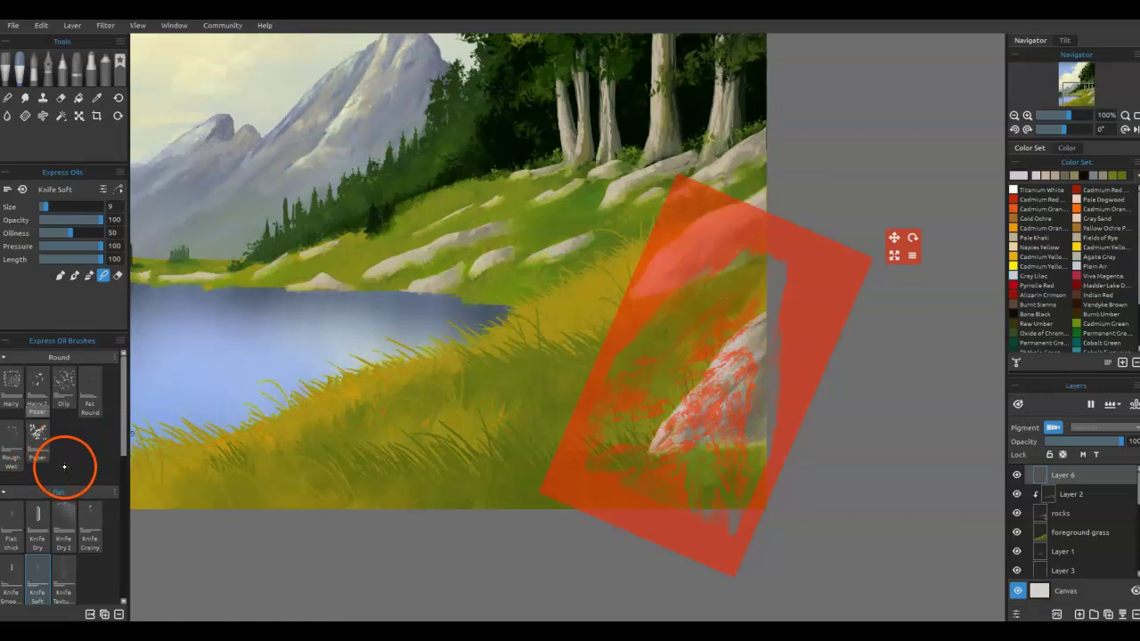
Step: Paint pale pinkish texture through the stencil onto the lower rock with the Knife Dry 2 brush at size 18
{"action": "left_click", "coordinate": [76, 526]}
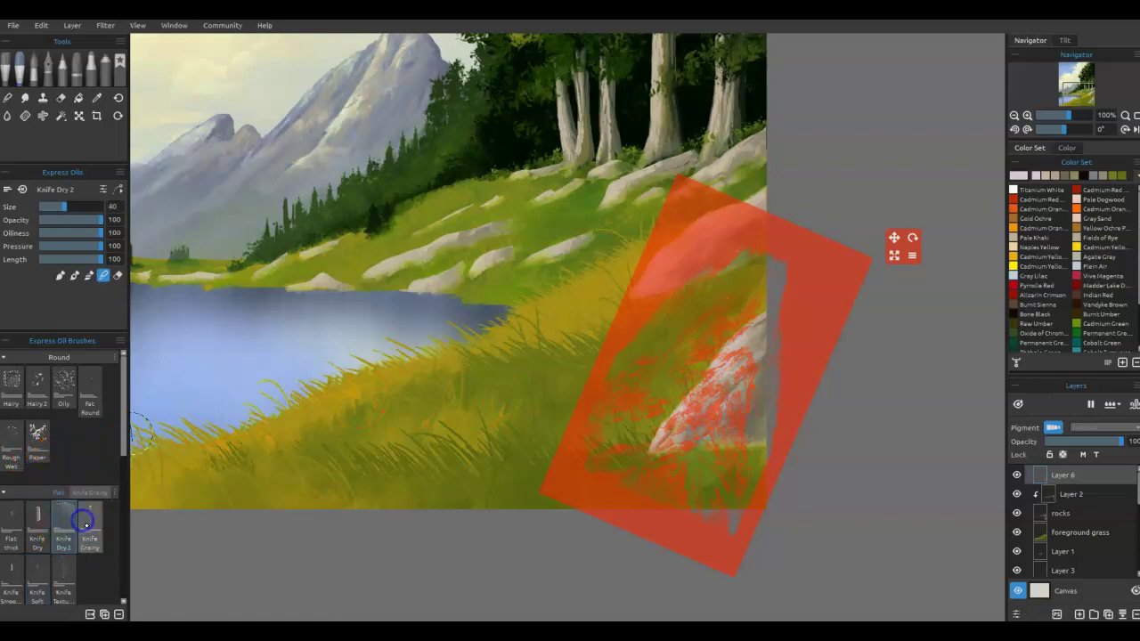
{"action": "key", "text": "["}
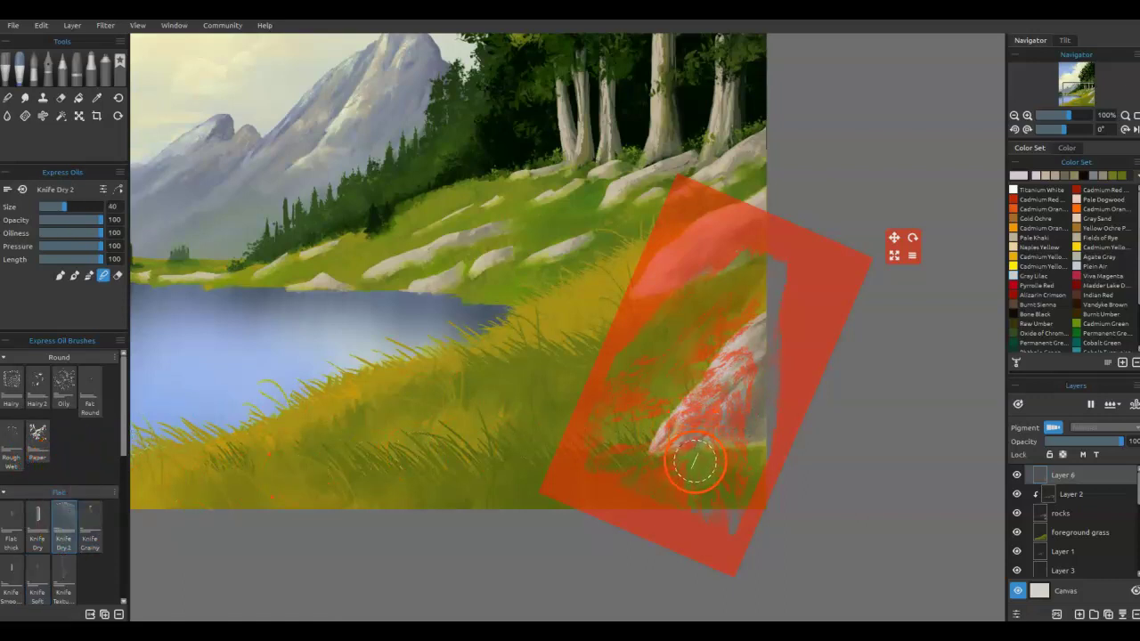
{"action": "key", "text": "bracketleft"}
{"action": "key", "text": "bracketleft"}
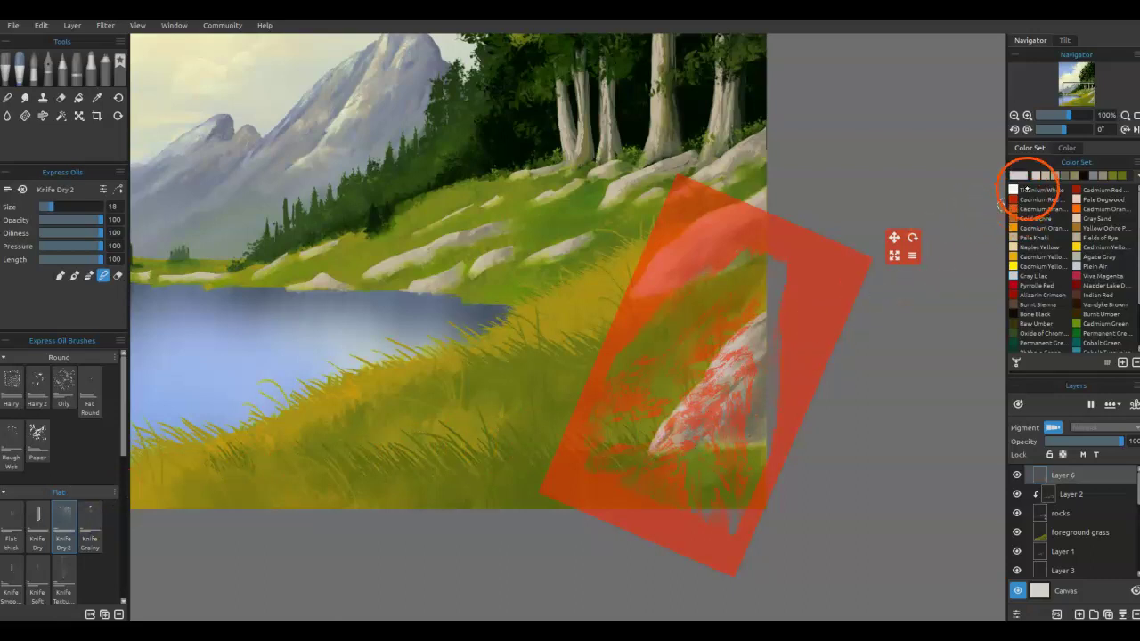
{"action": "left_click", "coordinate": [1036, 176]}
{"action": "left_click_drag", "start_coordinate": [669, 448], "coordinate": [677, 434]}
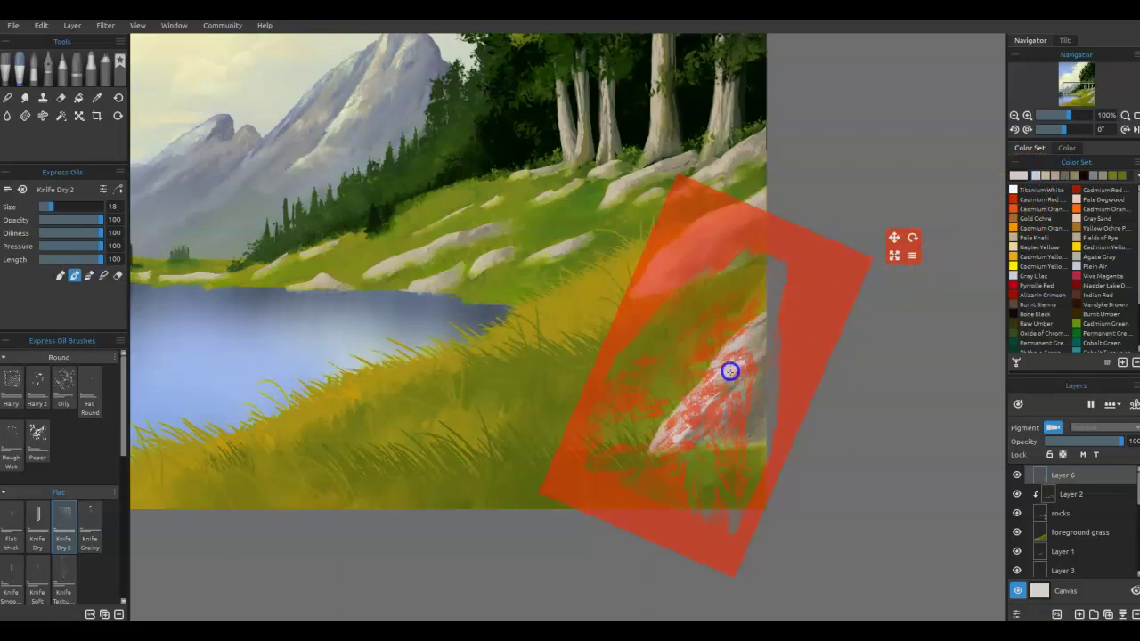
{"action": "left_click_drag", "start_coordinate": [726, 359], "coordinate": [730, 360]}
{"action": "mouse_move", "coordinate": [756, 322]}
{"action": "left_mouse_down"}
{"action": "mouse_move", "coordinate": [736, 374]}
{"action": "mouse_move", "coordinate": [748, 410]}
{"action": "mouse_move", "coordinate": [713, 454]}
{"action": "mouse_move", "coordinate": [705, 420]}
{"action": "mouse_move", "coordinate": [736, 392]}
{"action": "left_mouse_up"}
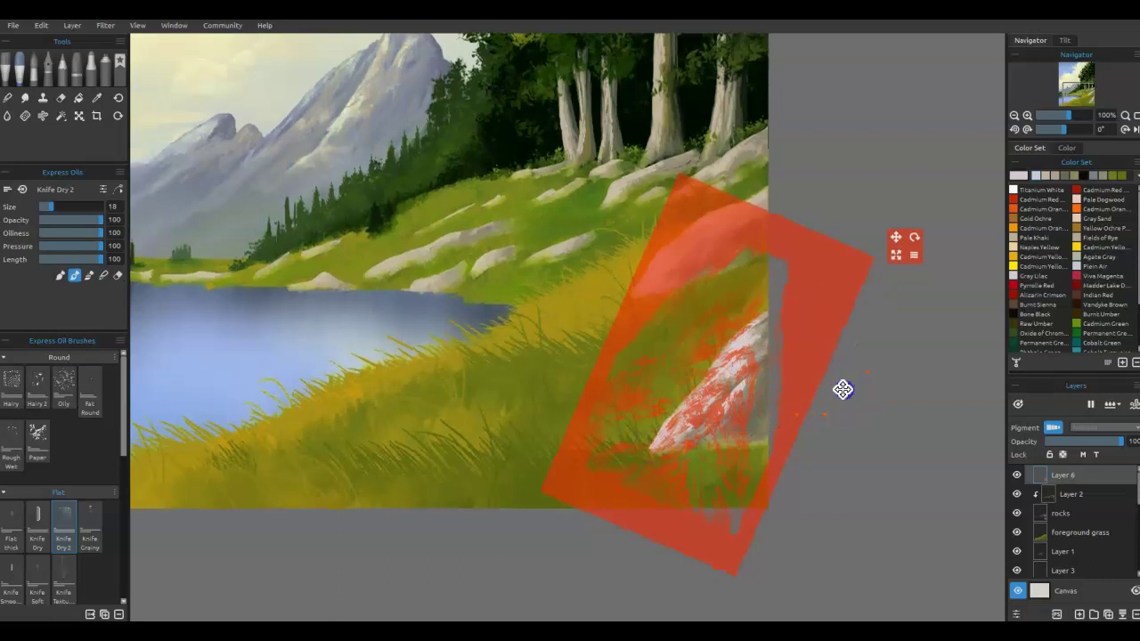
Step: Move the stencil over the upper foreground rock, rotate it further clockwise and paint pale texture through it across the rock's face
{"action": "left_click_drag", "start_coordinate": [843, 389], "coordinate": [825, 478]}
{"action": "mouse_move", "coordinate": [804, 395]}
{"action": "left_mouse_down"}
{"action": "mouse_move", "coordinate": [799, 354]}
{"action": "mouse_move", "coordinate": [891, 214]}
{"action": "mouse_move", "coordinate": [871, 205]}
{"action": "mouse_move", "coordinate": [755, 250]}
{"action": "left_mouse_up"}
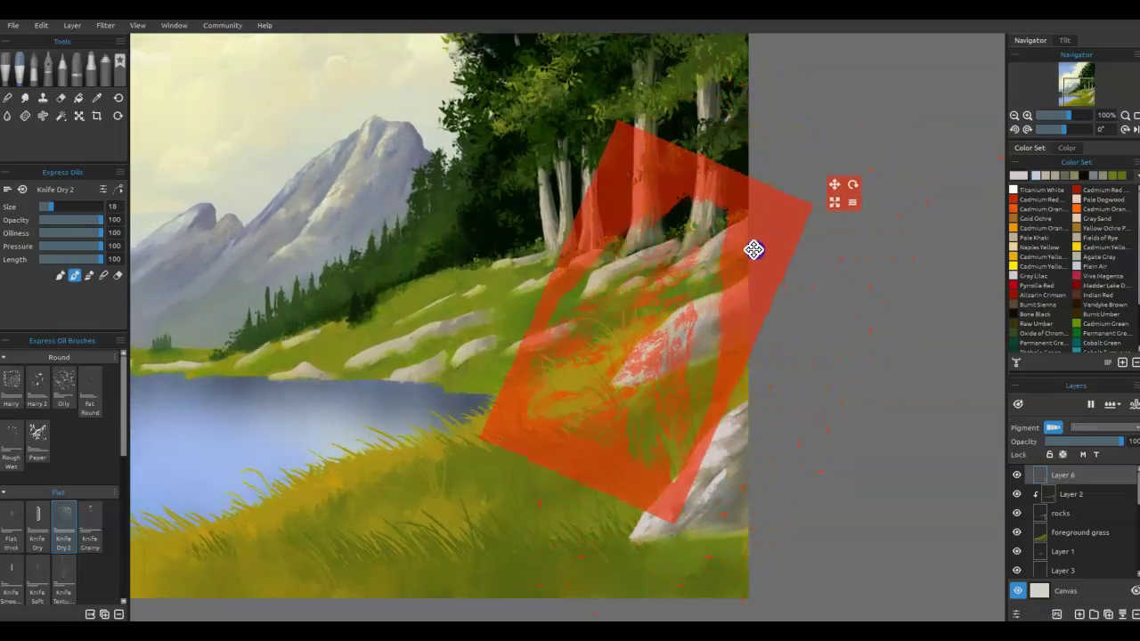
{"action": "left_click_drag", "start_coordinate": [855, 184], "coordinate": [888, 255]}
{"action": "left_click_drag", "start_coordinate": [797, 303], "coordinate": [823, 297]}
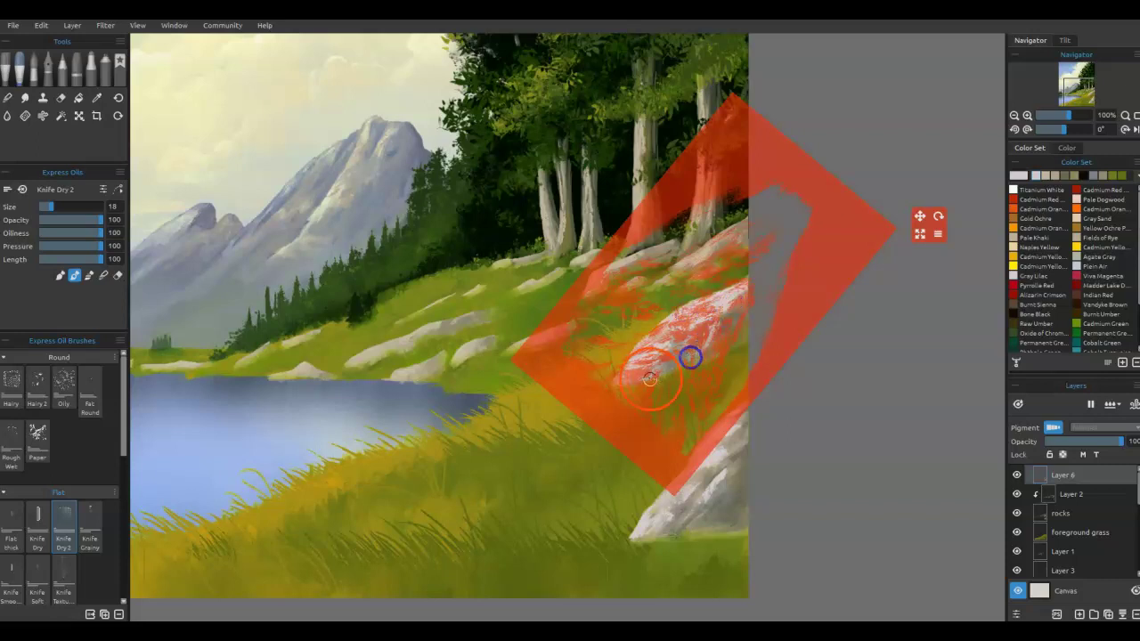
{"action": "left_click_drag", "start_coordinate": [649, 339], "coordinate": [700, 381]}
{"action": "mouse_move", "coordinate": [766, 360]}
{"action": "left_mouse_down"}
{"action": "mouse_move", "coordinate": [754, 377]}
{"action": "mouse_move", "coordinate": [453, 473]}
{"action": "mouse_move", "coordinate": [807, 348]}
{"action": "left_mouse_up"}
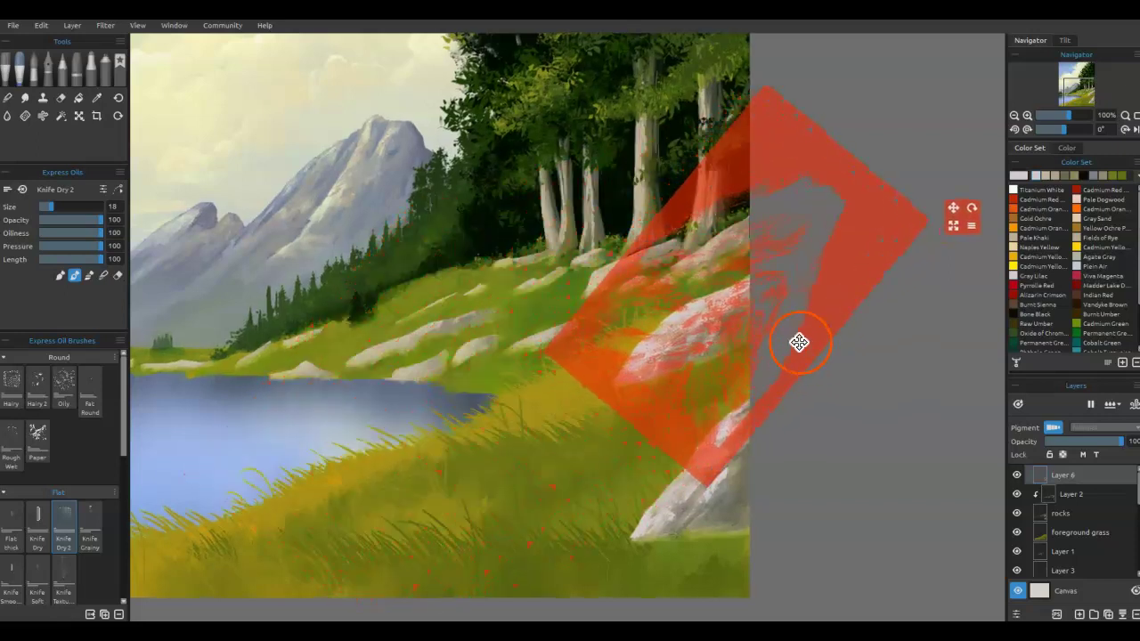
{"action": "left_click_drag", "start_coordinate": [717, 304], "coordinate": [715, 342]}
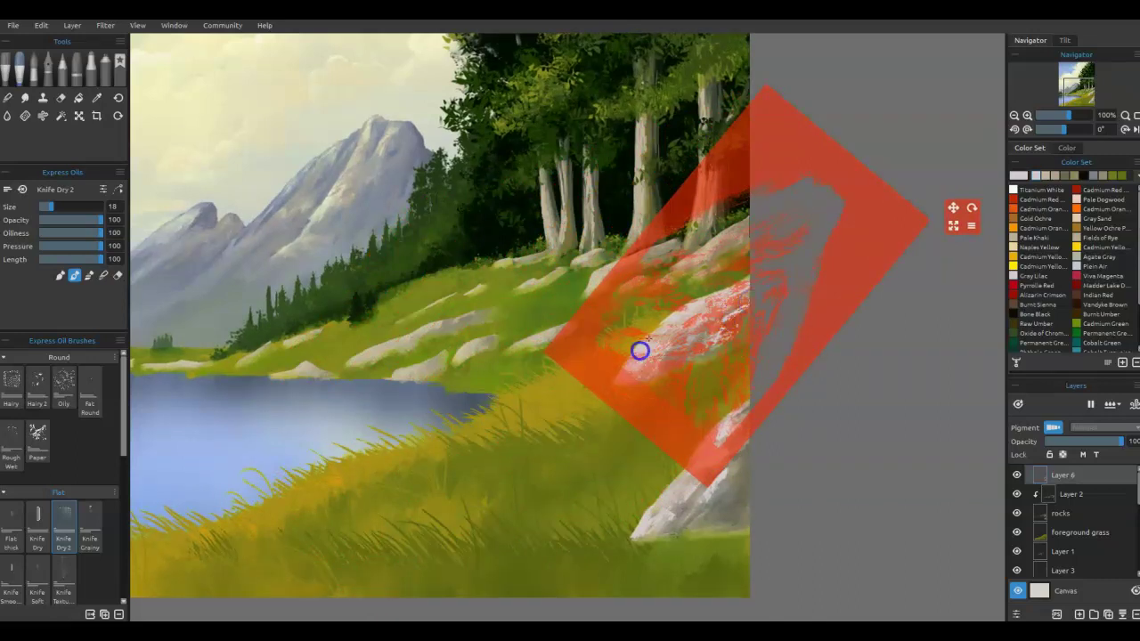
Step: Reposition the stencil over the lower foreground rock and paint more pale texture on its lower shaded face
{"action": "mouse_move", "coordinate": [679, 437]}
{"action": "left_mouse_down"}
{"action": "mouse_move", "coordinate": [486, 505]}
{"action": "mouse_move", "coordinate": [330, 527]}
{"action": "left_mouse_up"}
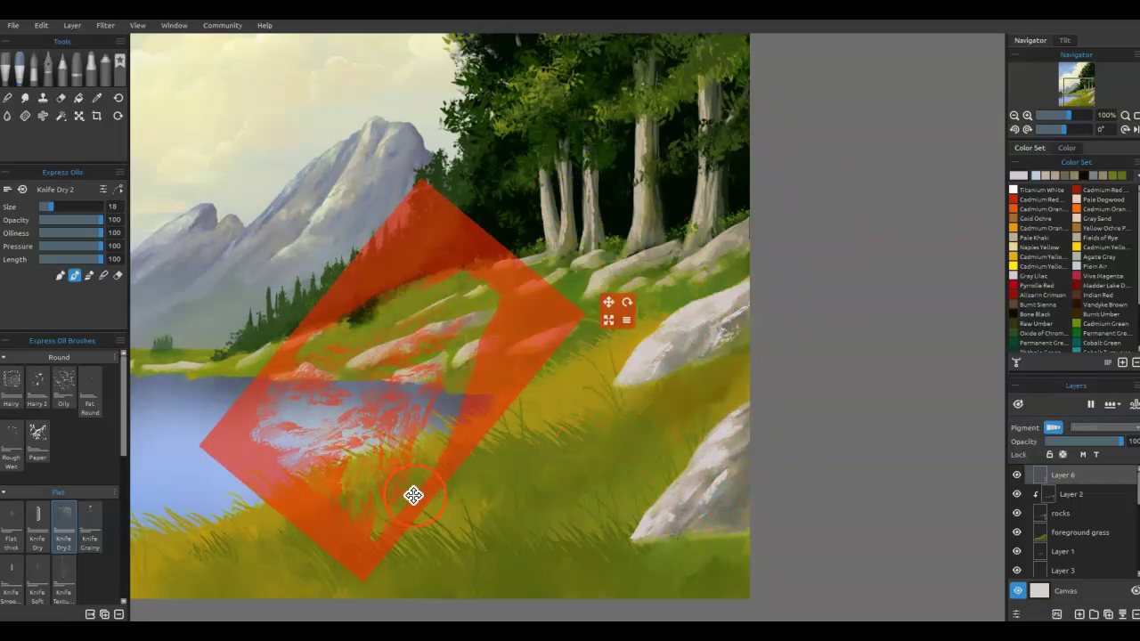
{"action": "left_click_drag", "start_coordinate": [468, 440], "coordinate": [820, 537]}
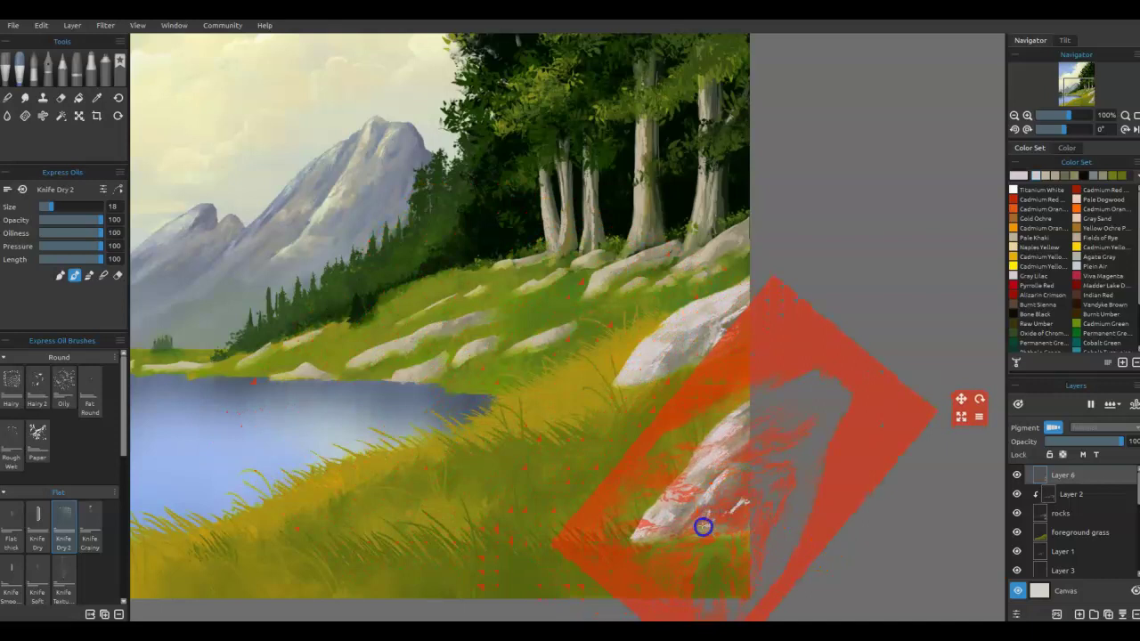
{"action": "mouse_move", "coordinate": [740, 486]}
{"action": "left_mouse_down"}
{"action": "mouse_move", "coordinate": [704, 498]}
{"action": "mouse_move", "coordinate": [666, 533]}
{"action": "mouse_move", "coordinate": [640, 530]}
{"action": "mouse_move", "coordinate": [656, 509]}
{"action": "mouse_move", "coordinate": [711, 488]}
{"action": "mouse_move", "coordinate": [727, 456]}
{"action": "left_mouse_up"}
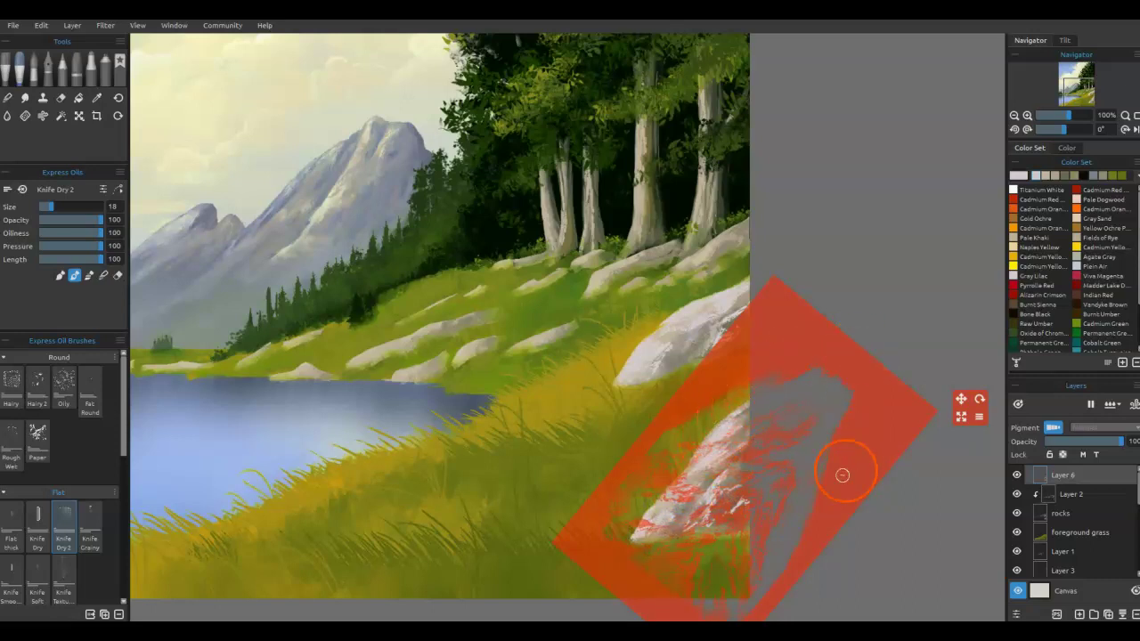
Step: Move the stencil off the rocks and soften the new texture on both foreground rocks in blend mode
{"action": "left_click_drag", "start_coordinate": [854, 457], "coordinate": [422, 427]}
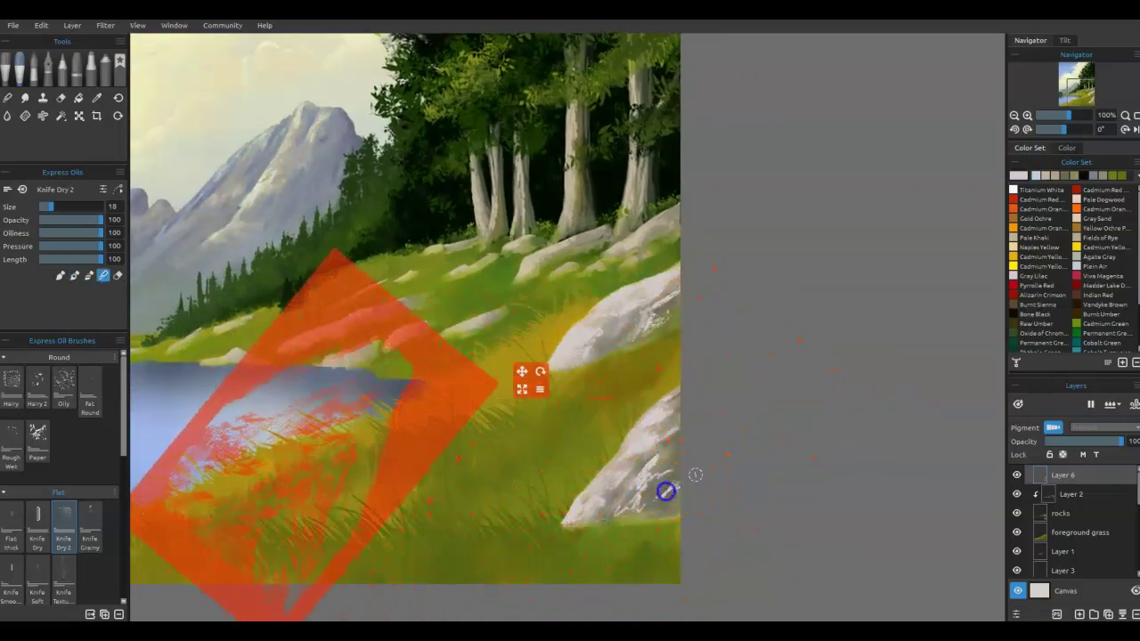
{"action": "left_click_drag", "start_coordinate": [661, 468], "coordinate": [652, 478]}
{"action": "mouse_move", "coordinate": [661, 459]}
{"action": "left_mouse_down"}
{"action": "mouse_move", "coordinate": [649, 471]}
{"action": "mouse_move", "coordinate": [647, 447]}
{"action": "mouse_move", "coordinate": [669, 427]}
{"action": "mouse_move", "coordinate": [655, 434]}
{"action": "mouse_move", "coordinate": [662, 407]}
{"action": "left_mouse_up"}
{"action": "mouse_move", "coordinate": [667, 496]}
{"action": "left_mouse_down"}
{"action": "mouse_move", "coordinate": [686, 475]}
{"action": "mouse_move", "coordinate": [655, 483]}
{"action": "mouse_move", "coordinate": [678, 456]}
{"action": "mouse_move", "coordinate": [568, 511]}
{"action": "mouse_move", "coordinate": [657, 431]}
{"action": "mouse_move", "coordinate": [635, 435]}
{"action": "mouse_move", "coordinate": [663, 327]}
{"action": "mouse_move", "coordinate": [621, 331]}
{"action": "mouse_move", "coordinate": [665, 317]}
{"action": "mouse_move", "coordinate": [603, 344]}
{"action": "mouse_move", "coordinate": [617, 333]}
{"action": "mouse_move", "coordinate": [610, 325]}
{"action": "mouse_move", "coordinate": [679, 283]}
{"action": "left_mouse_up"}
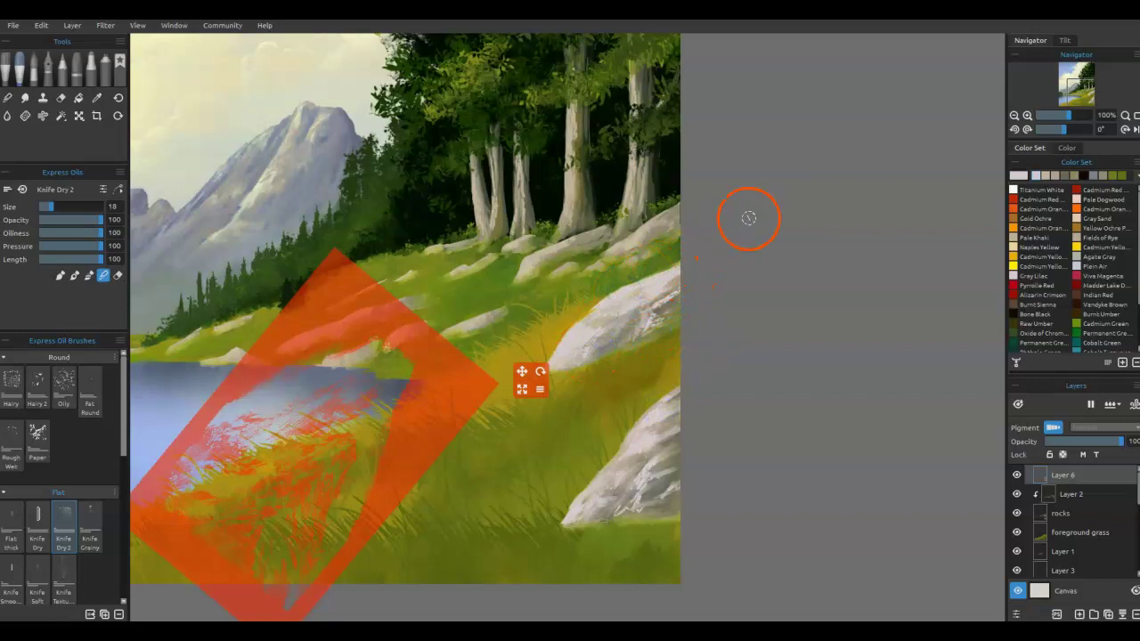
Step: Place and rotate the stencil over the rocks beneath the tree trunks and paint pale texture through it in paint mode
{"action": "mouse_move", "coordinate": [749, 218]}
{"action": "left_mouse_down"}
{"action": "mouse_move", "coordinate": [665, 311]}
{"action": "mouse_move", "coordinate": [429, 410]}
{"action": "mouse_move", "coordinate": [484, 382]}
{"action": "mouse_move", "coordinate": [484, 451]}
{"action": "mouse_move", "coordinate": [822, 240]}
{"action": "mouse_move", "coordinate": [835, 196]}
{"action": "mouse_move", "coordinate": [854, 199]}
{"action": "left_mouse_up"}
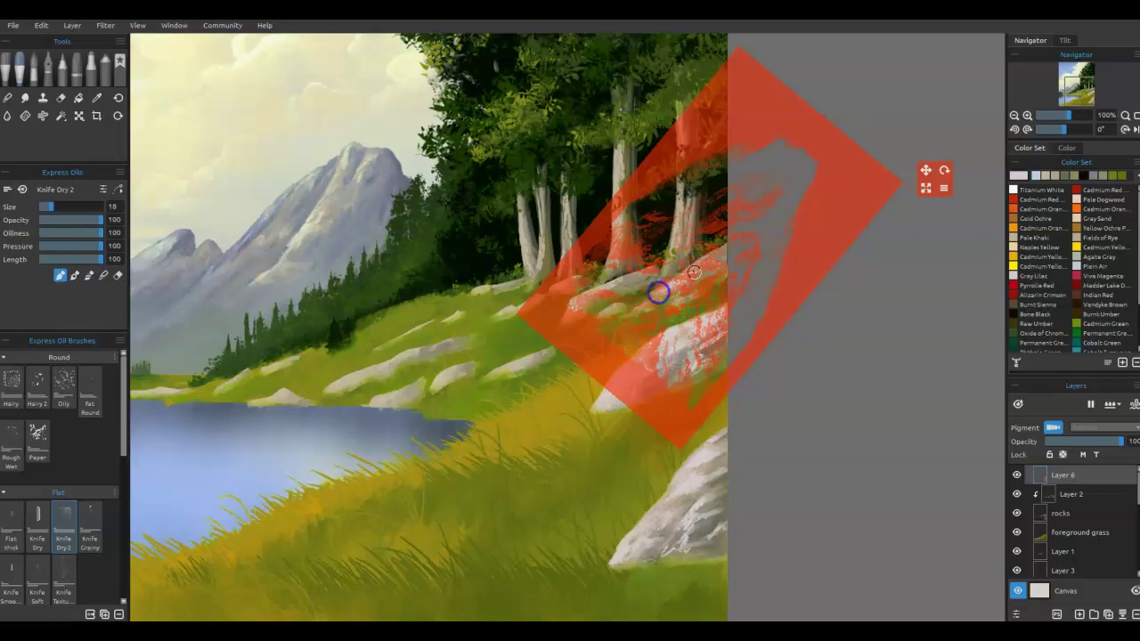
{"action": "left_click_drag", "start_coordinate": [643, 388], "coordinate": [545, 414]}
{"action": "left_click_drag", "start_coordinate": [848, 195], "coordinate": [803, 148]}
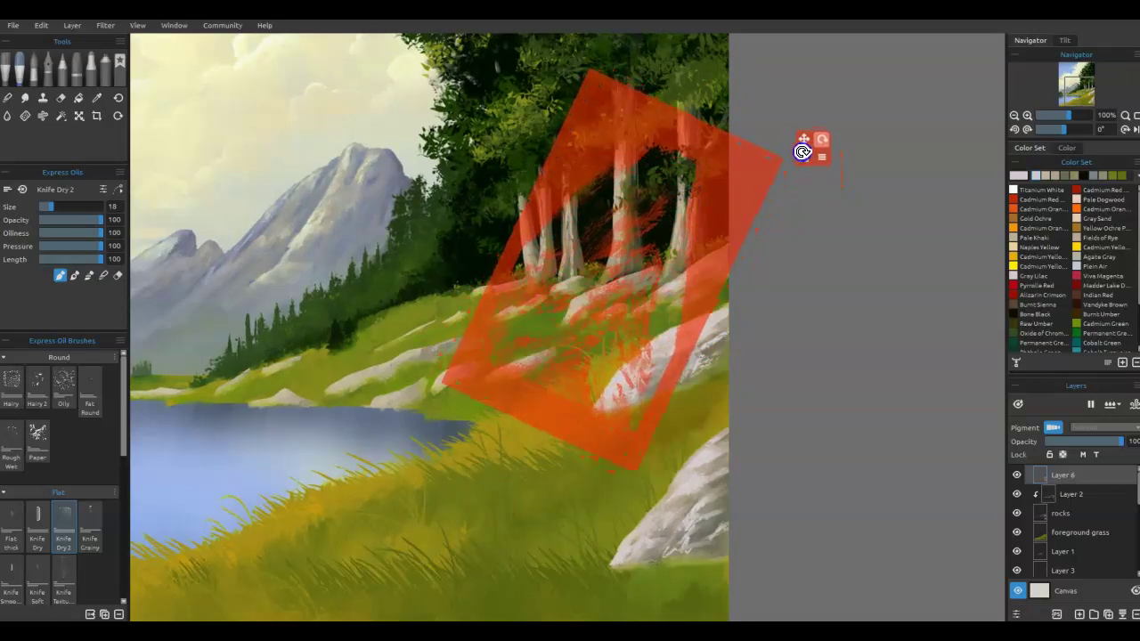
{"action": "left_click_drag", "start_coordinate": [720, 229], "coordinate": [786, 187]}
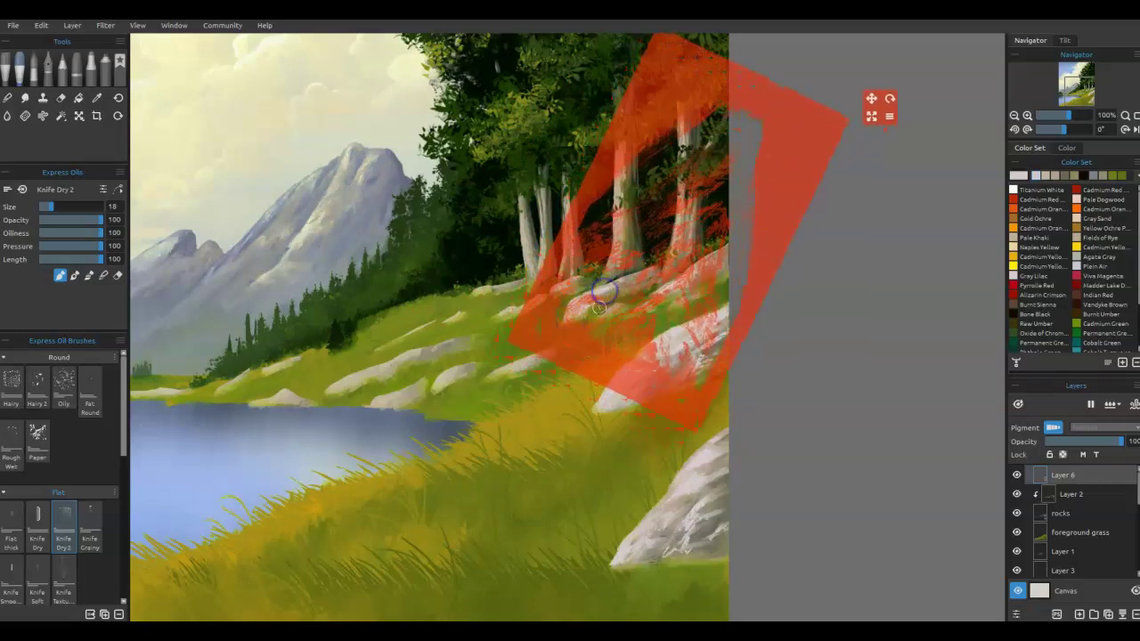
{"action": "left_click_drag", "start_coordinate": [763, 249], "coordinate": [603, 354]}
{"action": "left_click_drag", "start_coordinate": [620, 279], "coordinate": [600, 331]}
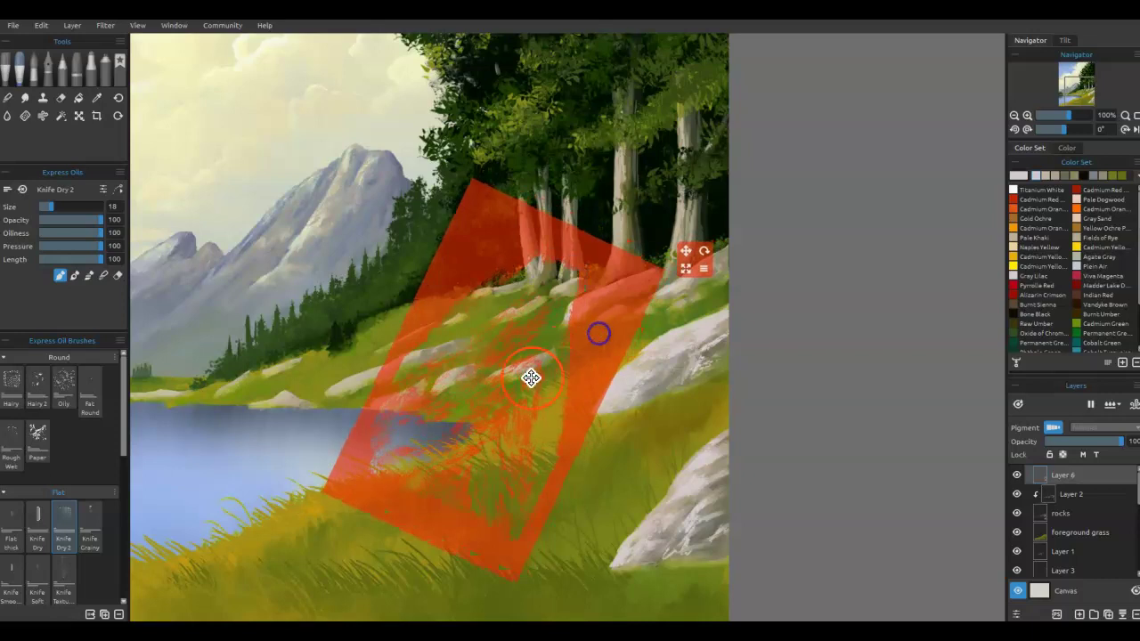
Step: Move the stencil across the hillside to the shoreline rocks, rotating it clockwise, and paint pale texture through it
{"action": "mouse_move", "coordinate": [553, 354]}
{"action": "left_mouse_down"}
{"action": "mouse_move", "coordinate": [527, 376]}
{"action": "mouse_move", "coordinate": [580, 384]}
{"action": "mouse_move", "coordinate": [449, 416]}
{"action": "left_mouse_up"}
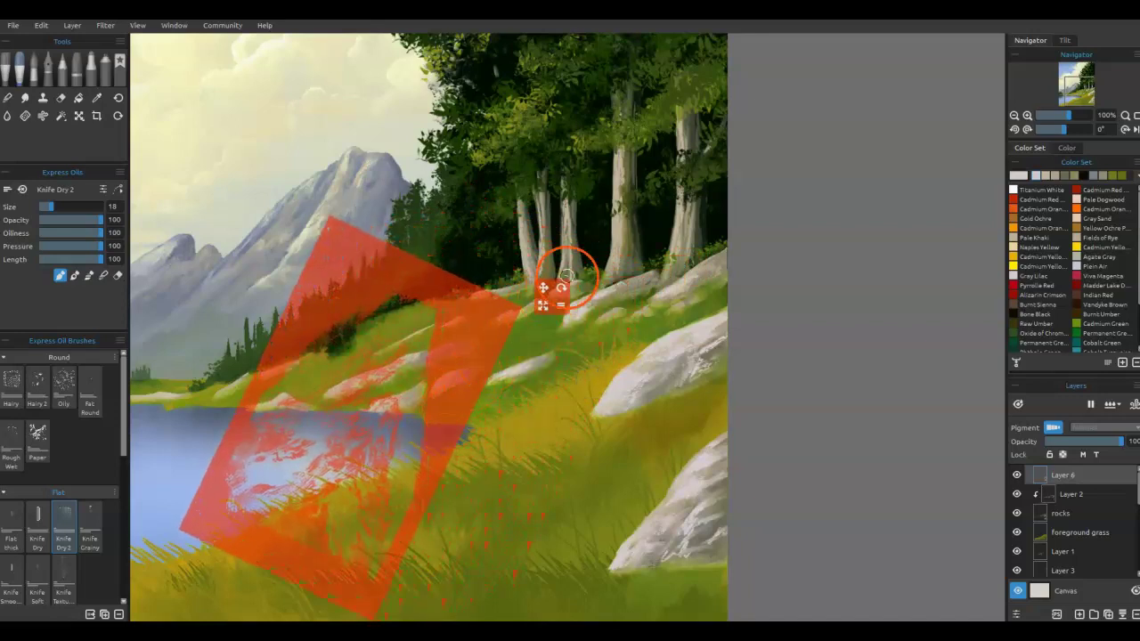
{"action": "left_click_drag", "start_coordinate": [562, 288], "coordinate": [591, 374]}
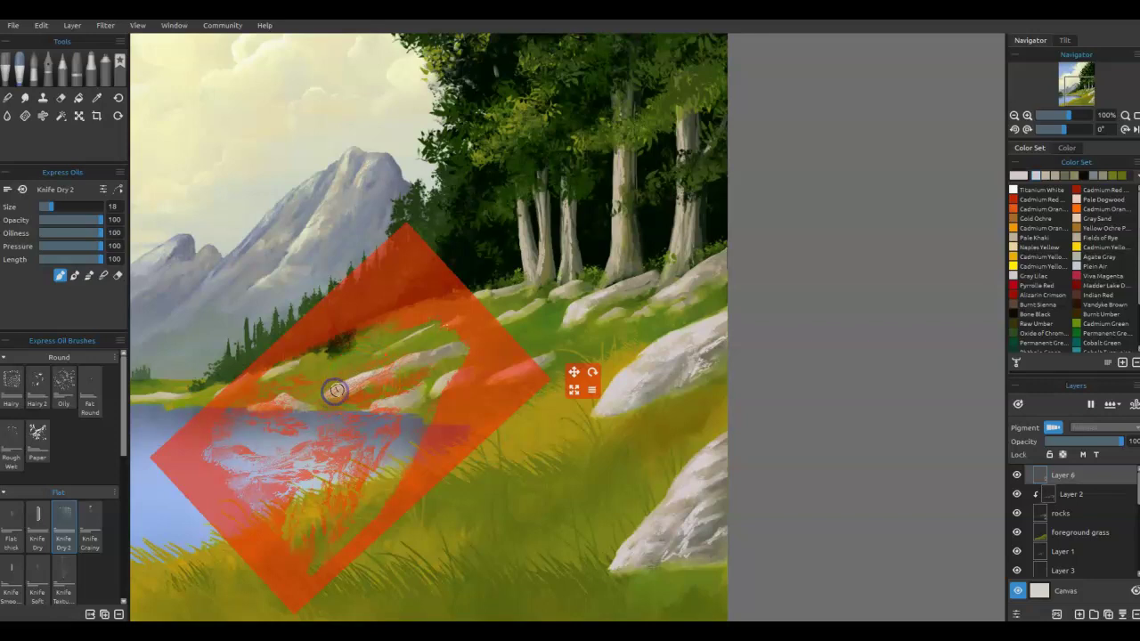
{"action": "left_click_drag", "start_coordinate": [484, 400], "coordinate": [409, 365]}
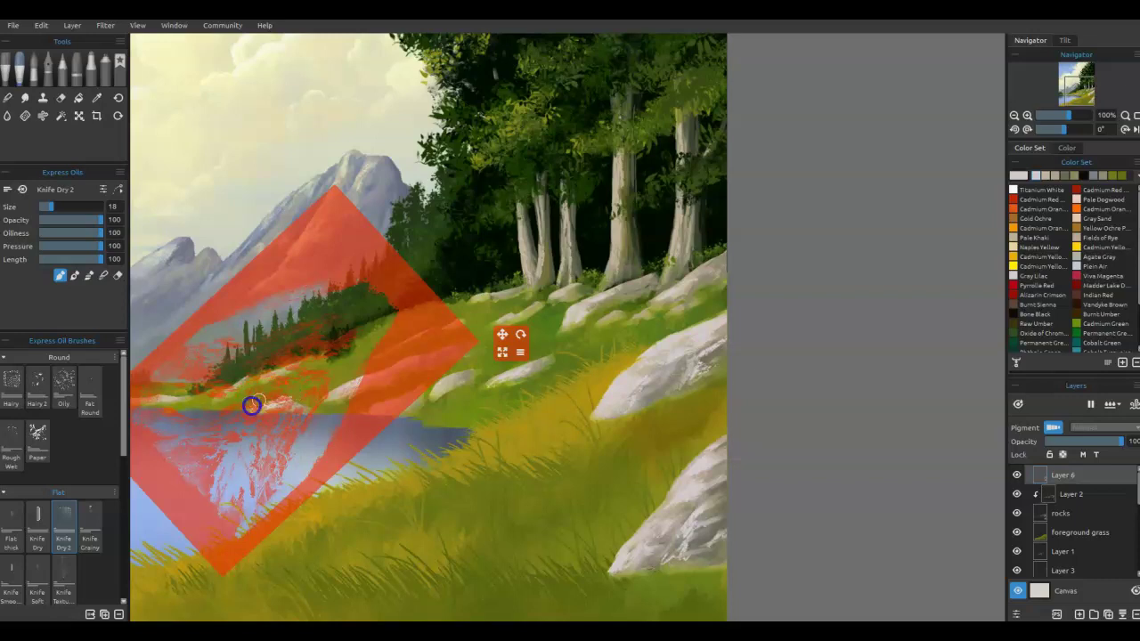
{"action": "left_click_drag", "start_coordinate": [389, 387], "coordinate": [615, 313]}
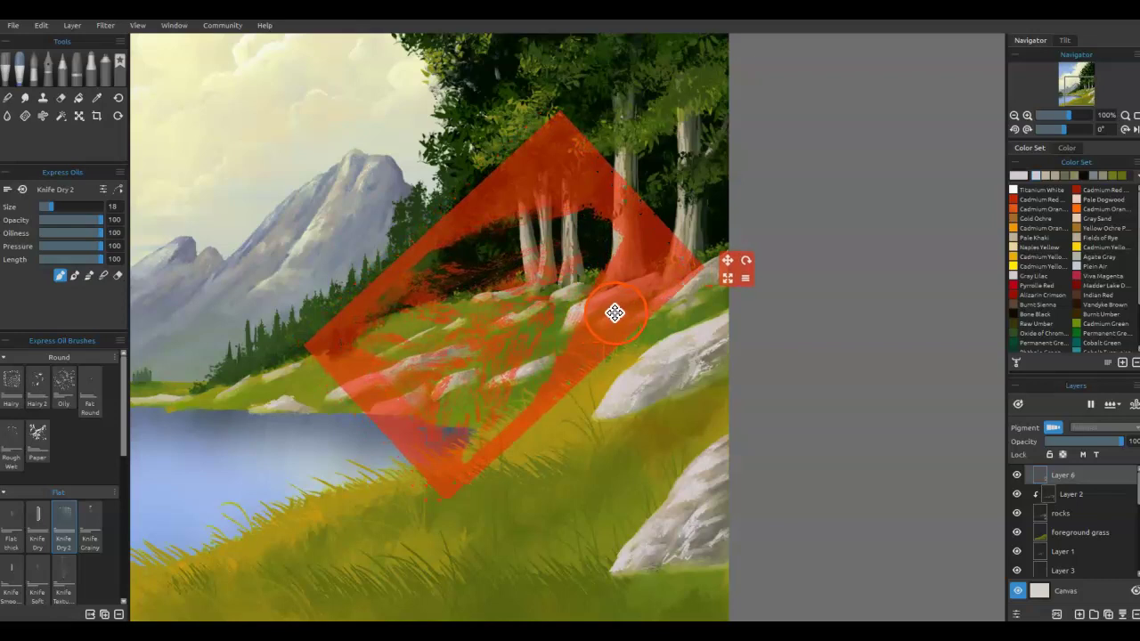
{"action": "left_click_drag", "start_coordinate": [435, 432], "coordinate": [211, 509]}
{"action": "left_click_drag", "start_coordinate": [427, 369], "coordinate": [338, 415]}
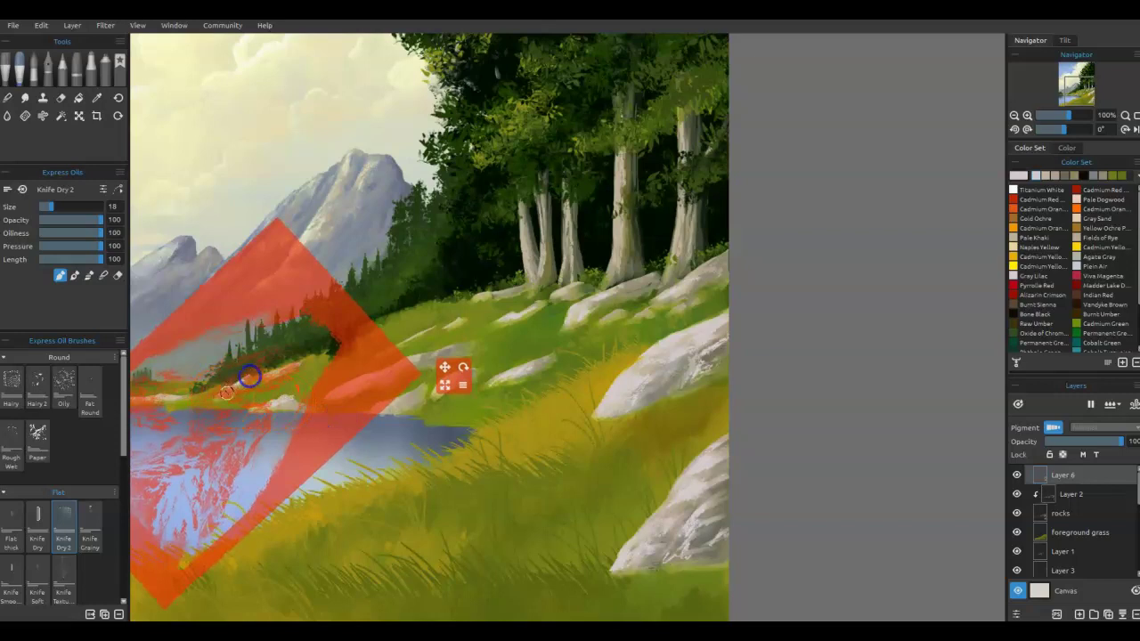
Step: Reposition the stencil over the mid-slope and shoreline rocks for a last pass of pale texture and hide it
{"action": "left_click_drag", "start_coordinate": [534, 422], "coordinate": [901, 484]}
{"action": "left_click_drag", "start_coordinate": [717, 452], "coordinate": [922, 392]}
{"action": "left_click_drag", "start_coordinate": [920, 456], "coordinate": [613, 535]}
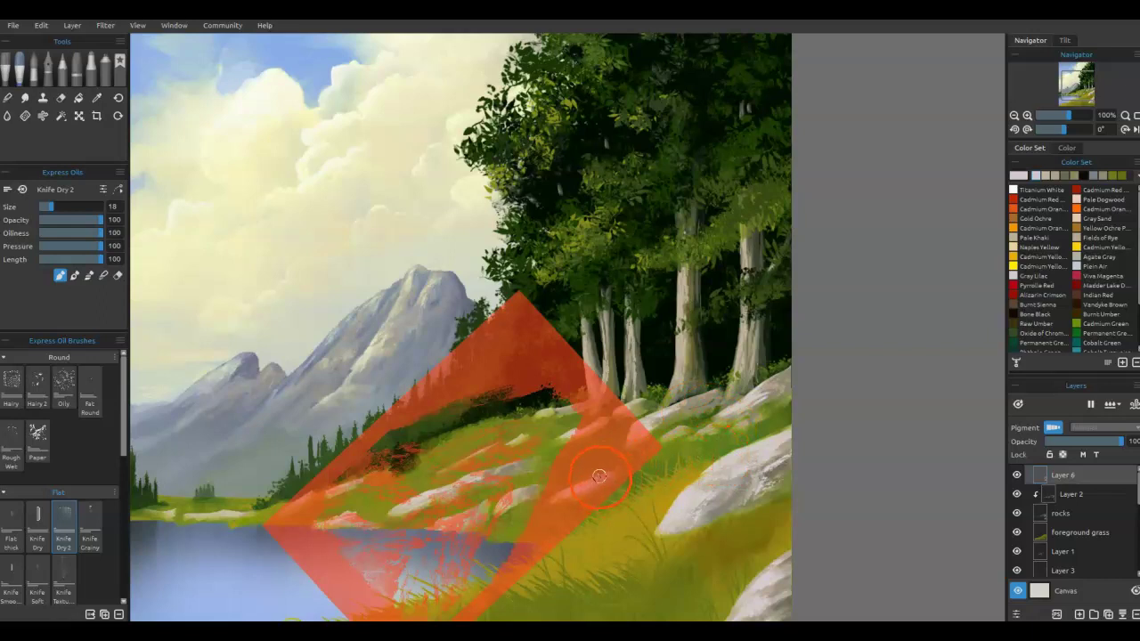
{"action": "key", "text": "s"}
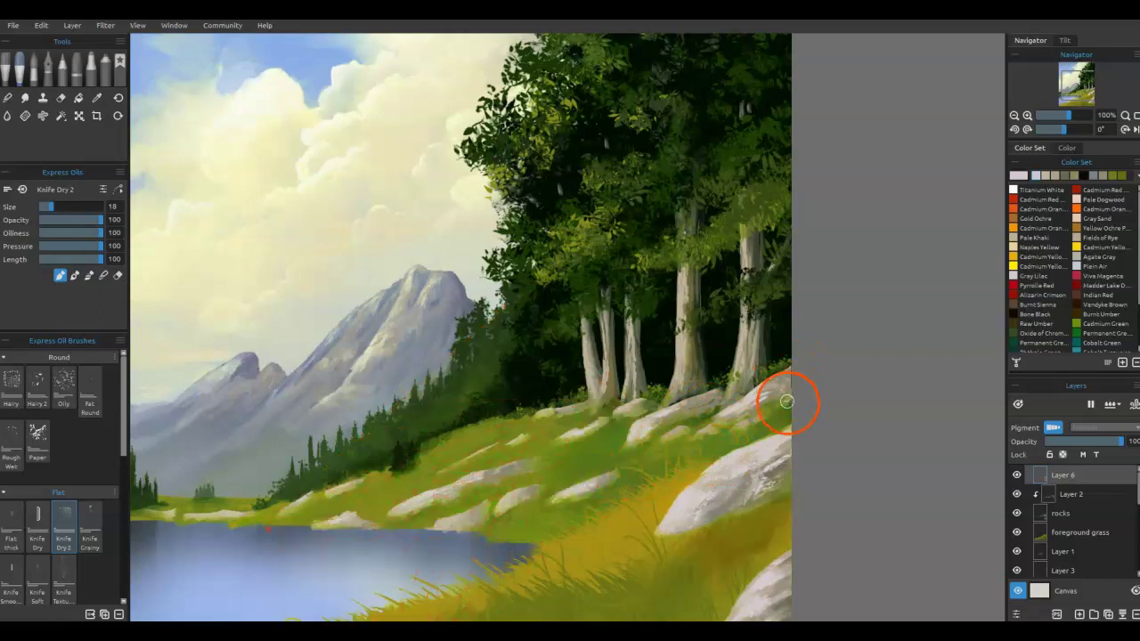
Step: Touch up the upper foreground rock and soften the pale texture on the foreground, tree-base and shoreline rocks in blend mode
{"action": "mouse_move", "coordinate": [669, 520]}
{"action": "left_mouse_down"}
{"action": "mouse_move", "coordinate": [690, 490]}
{"action": "mouse_move", "coordinate": [676, 515]}
{"action": "mouse_move", "coordinate": [699, 497]}
{"action": "mouse_move", "coordinate": [733, 495]}
{"action": "mouse_move", "coordinate": [663, 527]}
{"action": "mouse_move", "coordinate": [698, 481]}
{"action": "left_mouse_up"}
{"action": "left_click_drag", "start_coordinate": [725, 470], "coordinate": [746, 306]}
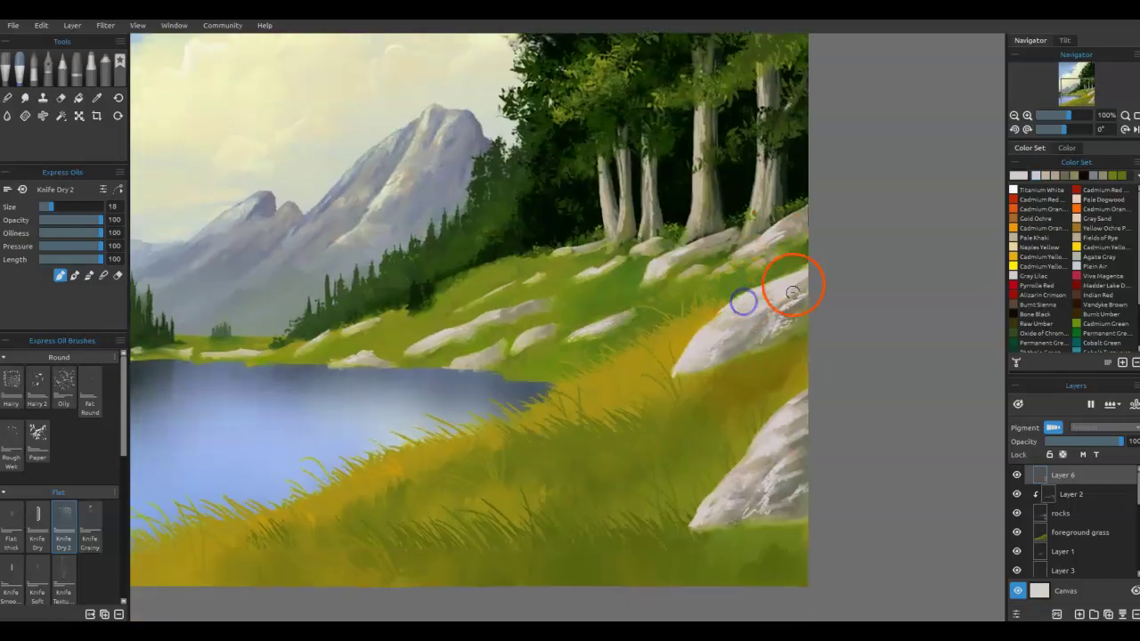
{"action": "key", "text": "s"}
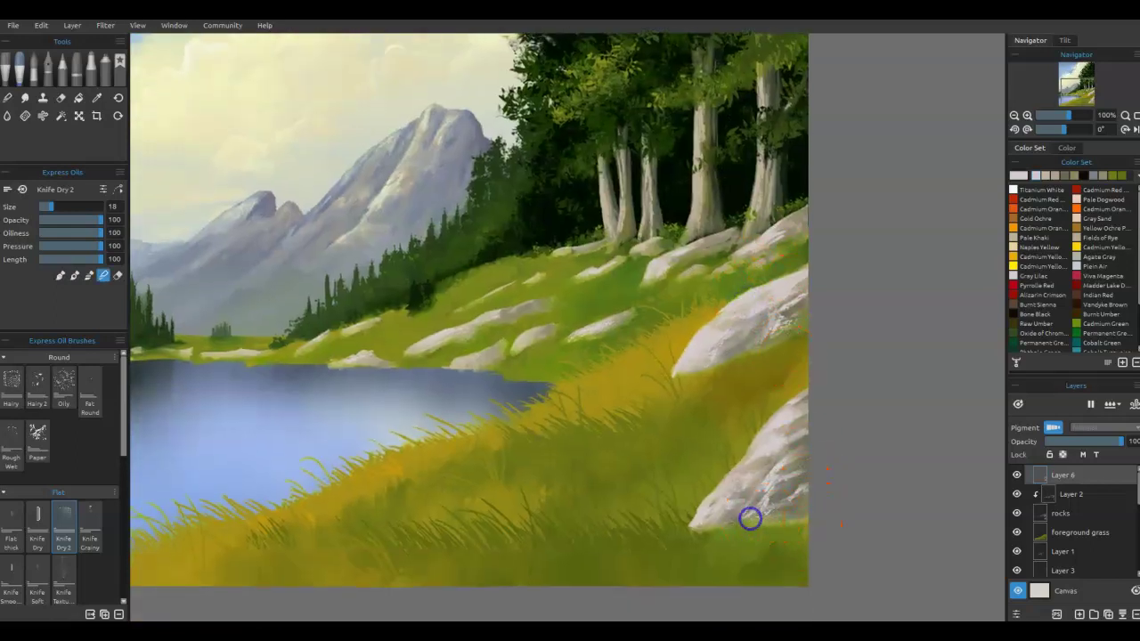
{"action": "mouse_move", "coordinate": [768, 266]}
{"action": "left_mouse_down"}
{"action": "mouse_move", "coordinate": [754, 282]}
{"action": "mouse_move", "coordinate": [779, 324]}
{"action": "left_mouse_up"}
{"action": "left_click_drag", "start_coordinate": [612, 263], "coordinate": [692, 251]}
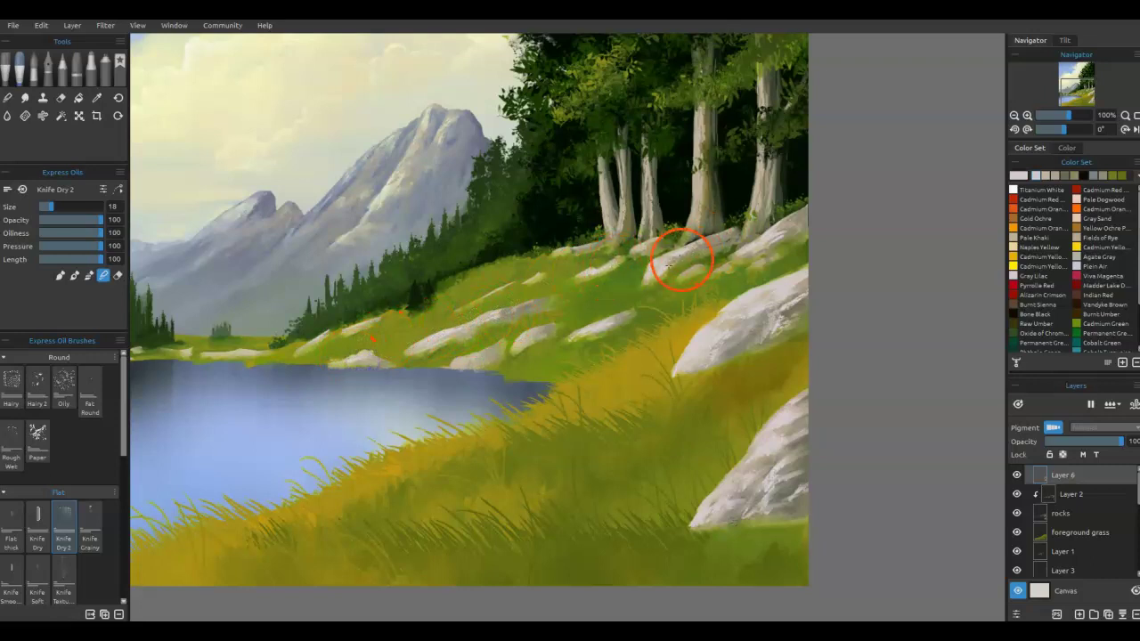
{"action": "mouse_move", "coordinate": [371, 352]}
{"action": "left_mouse_down"}
{"action": "mouse_move", "coordinate": [310, 344]}
{"action": "mouse_move", "coordinate": [406, 308]}
{"action": "left_mouse_up"}
{"action": "mouse_move", "coordinate": [748, 472]}
{"action": "left_mouse_down"}
{"action": "mouse_move", "coordinate": [764, 512]}
{"action": "mouse_move", "coordinate": [711, 557]}
{"action": "mouse_move", "coordinate": [771, 527]}
{"action": "mouse_move", "coordinate": [785, 532]}
{"action": "mouse_move", "coordinate": [691, 551]}
{"action": "mouse_move", "coordinate": [595, 538]}
{"action": "mouse_move", "coordinate": [709, 534]}
{"action": "mouse_move", "coordinate": [697, 486]}
{"action": "mouse_move", "coordinate": [730, 484]}
{"action": "mouse_move", "coordinate": [691, 501]}
{"action": "left_mouse_up"}
Step: Add a new layer above Layer 6, sample the green grass below the foreground rock and darken the colour to #3c440c
{"action": "left_click", "coordinate": [1080, 614]}
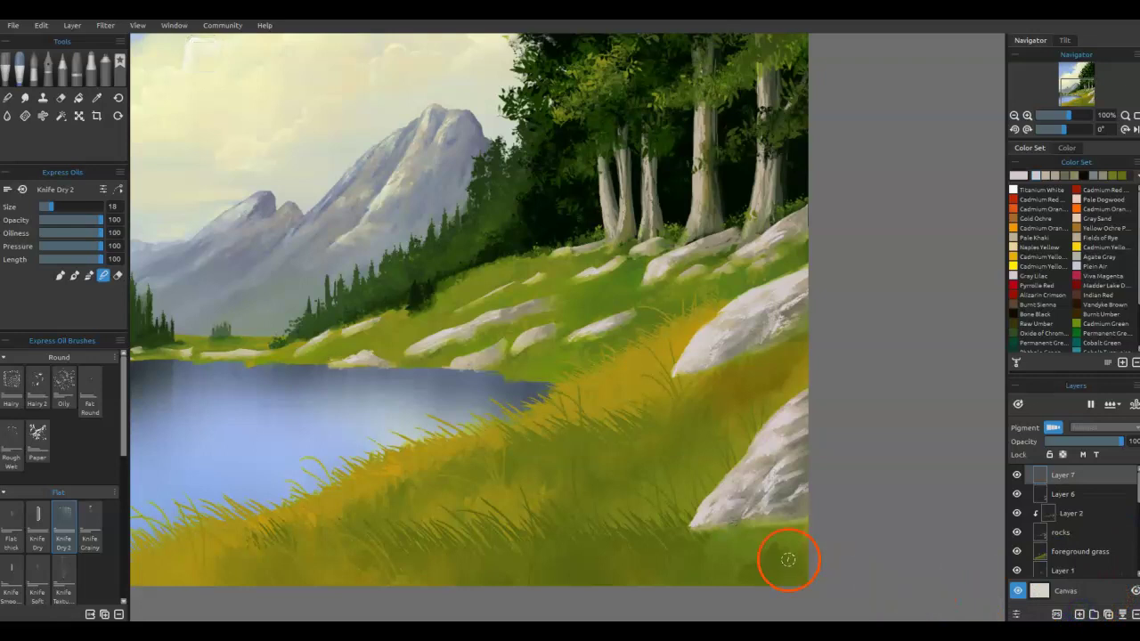
{"action": "left_click", "coordinate": [692, 545], "text": "alt"}
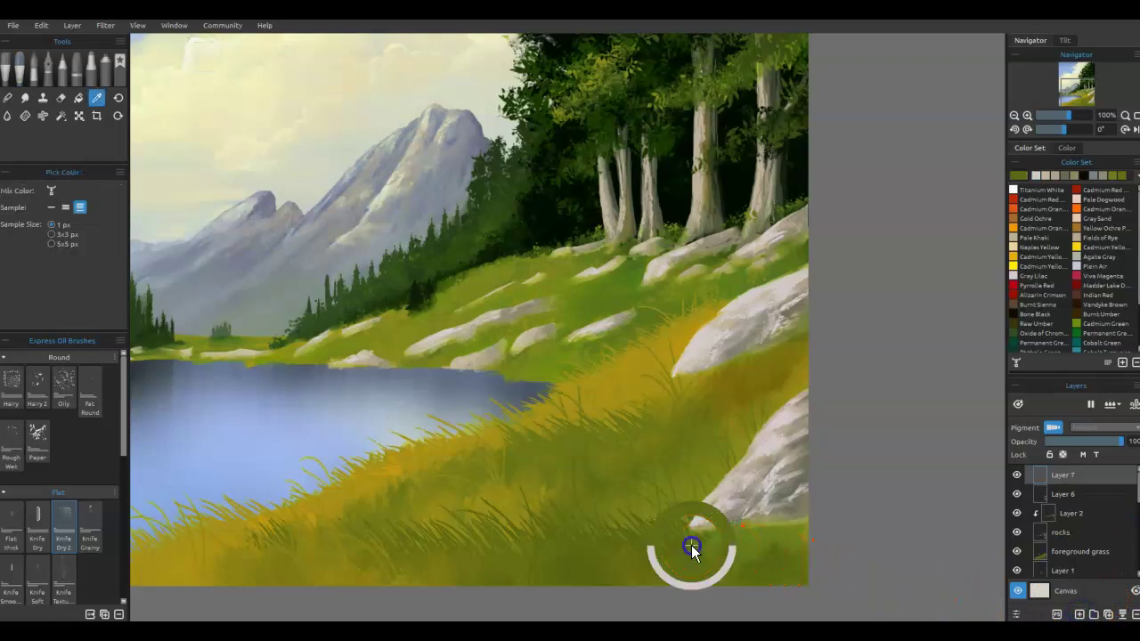
{"action": "left_click", "coordinate": [686, 550], "text": "alt"}
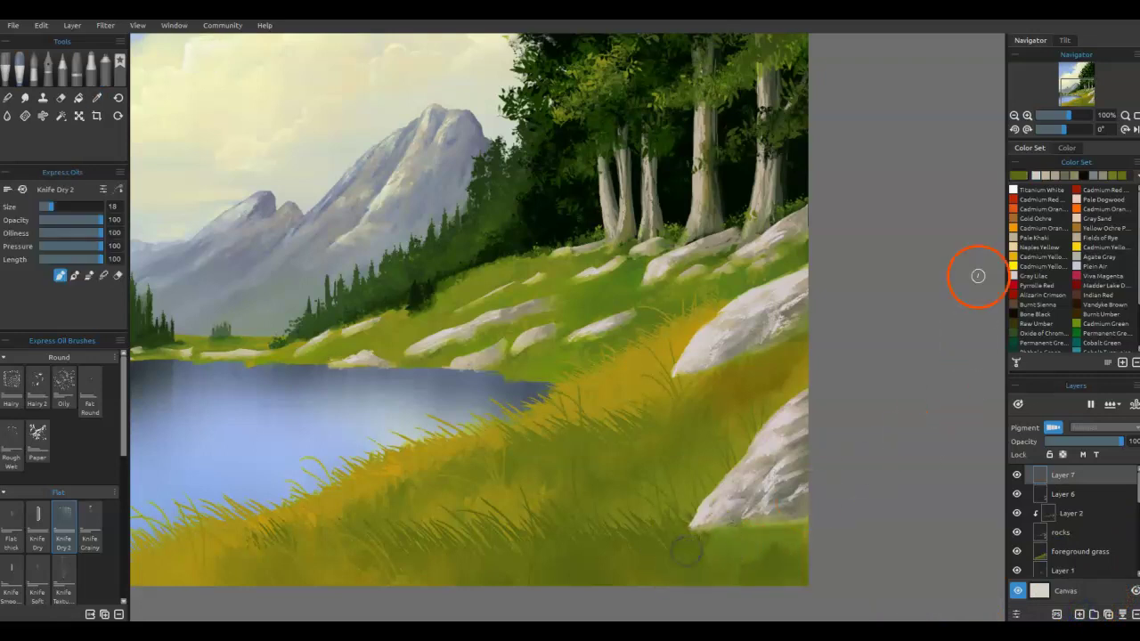
{"action": "double_click", "coordinate": [1013, 175]}
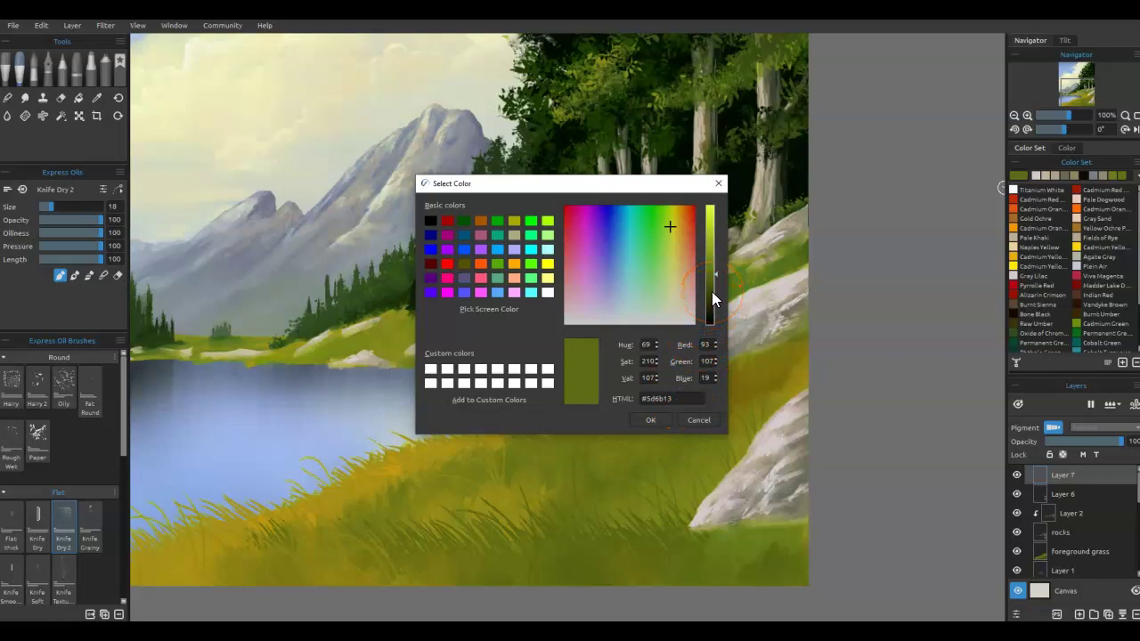
{"action": "left_click", "coordinate": [713, 290]}
{"action": "left_click", "coordinate": [714, 294]}
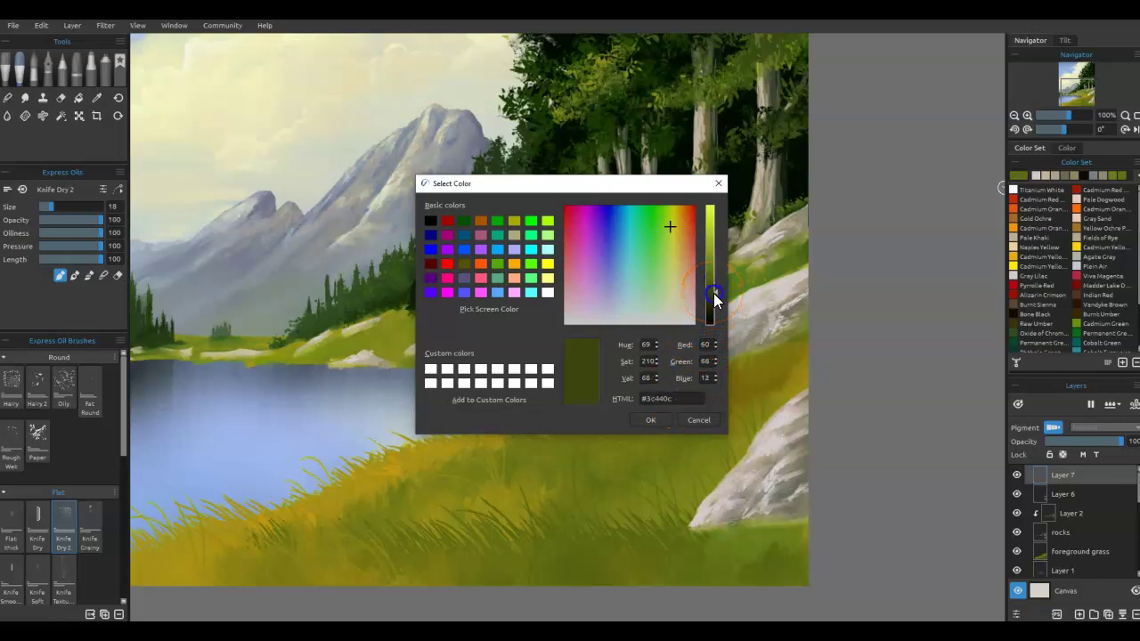
{"action": "left_click", "coordinate": [656, 418]}
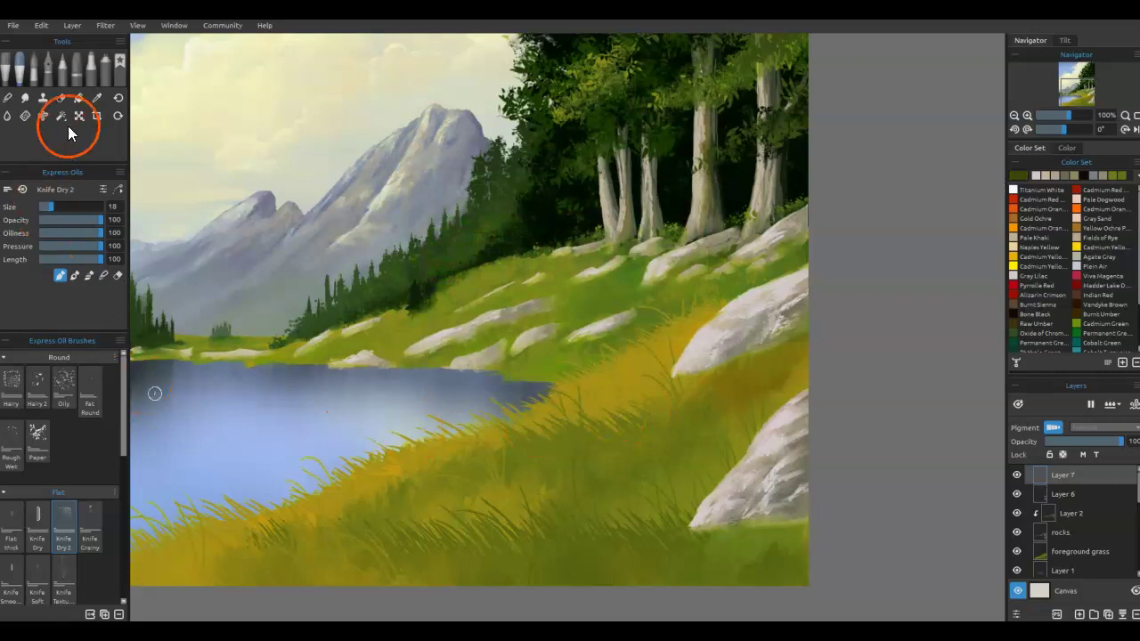
Step: Paint thin dark grass blades over the base of the lower foreground rock with the Dip Pen at size 9
{"action": "left_click", "coordinate": [64, 76]}
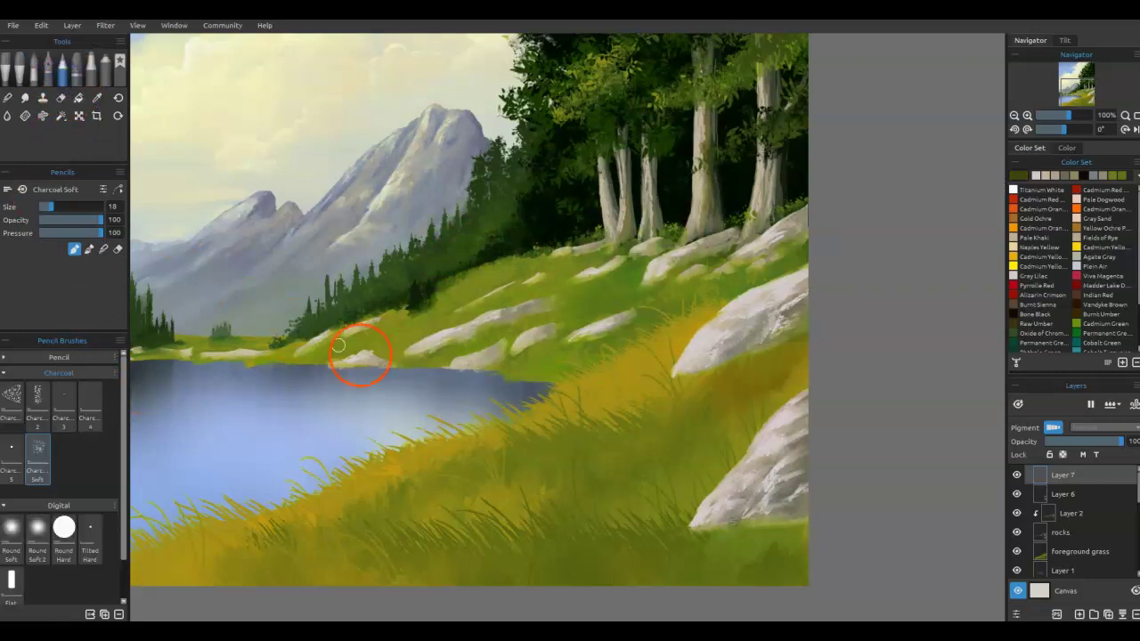
{"action": "left_click", "coordinate": [46, 74]}
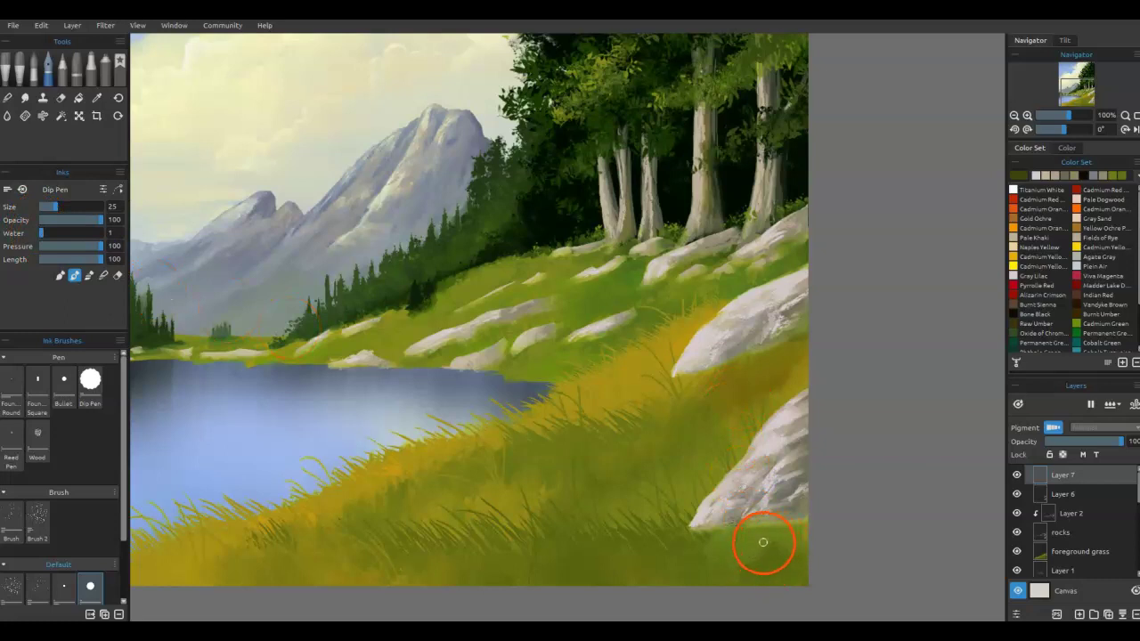
{"action": "key", "text": "bracketleft"}
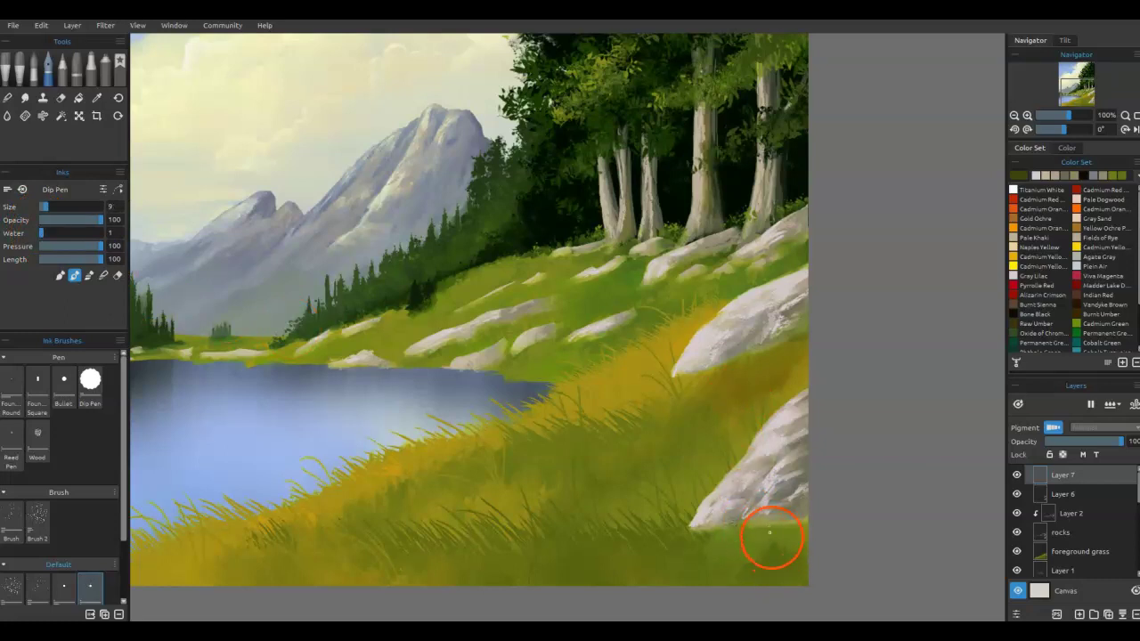
{"action": "left_click_drag", "start_coordinate": [778, 535], "coordinate": [765, 489]}
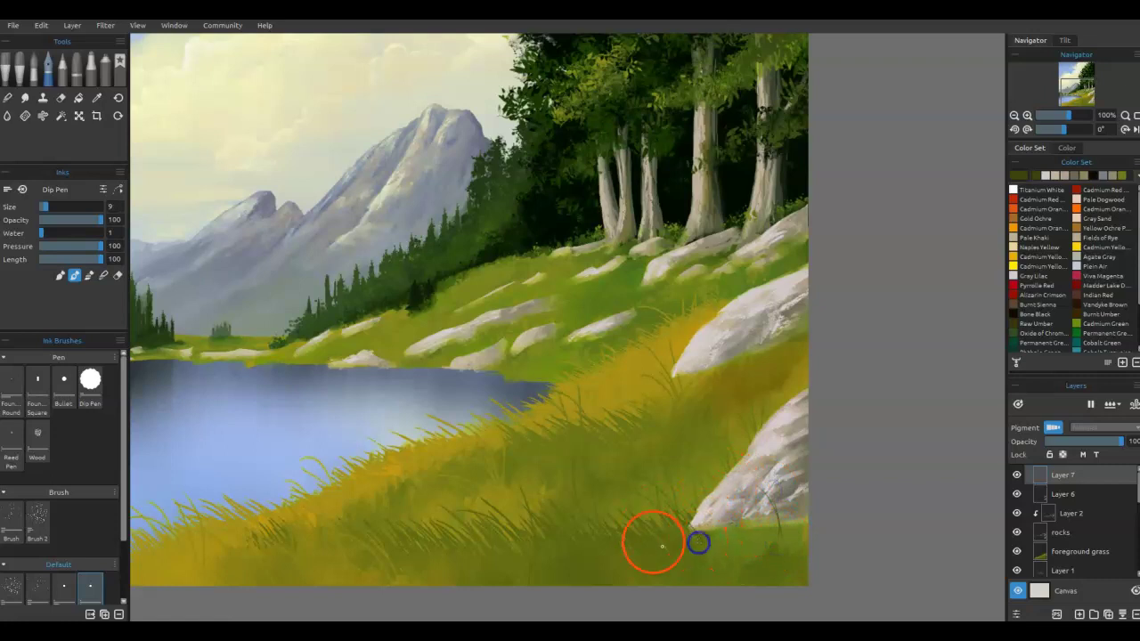
{"action": "mouse_move", "coordinate": [701, 547]}
{"action": "left_mouse_down"}
{"action": "mouse_move", "coordinate": [719, 525]}
{"action": "mouse_move", "coordinate": [769, 538]}
{"action": "mouse_move", "coordinate": [784, 517]}
{"action": "left_mouse_up"}
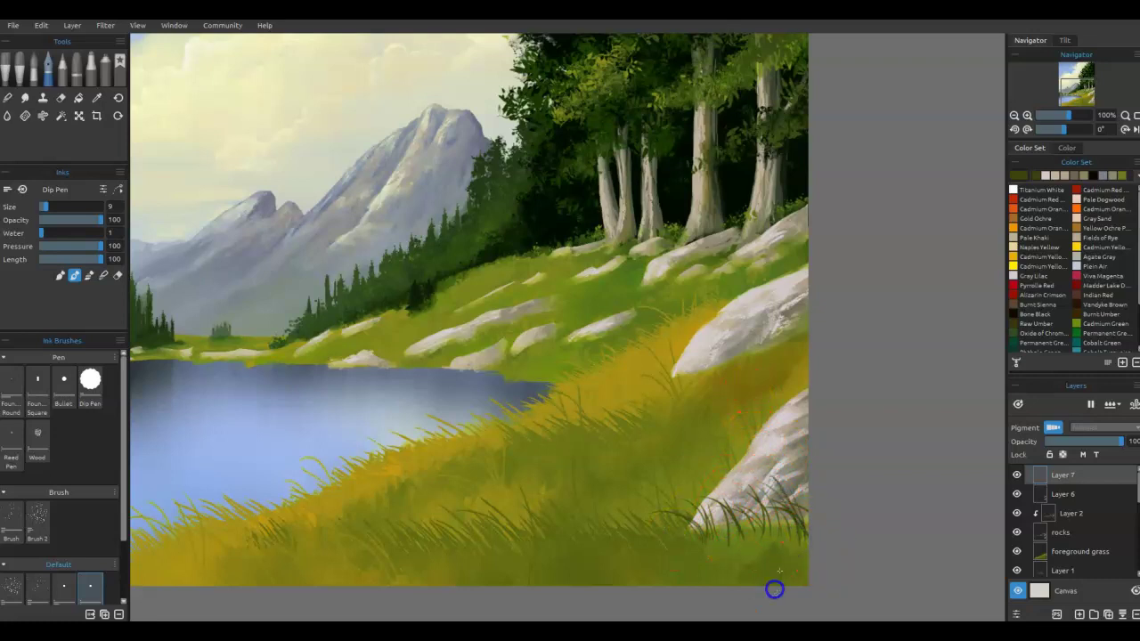
{"action": "left_click_drag", "start_coordinate": [802, 585], "coordinate": [734, 479]}
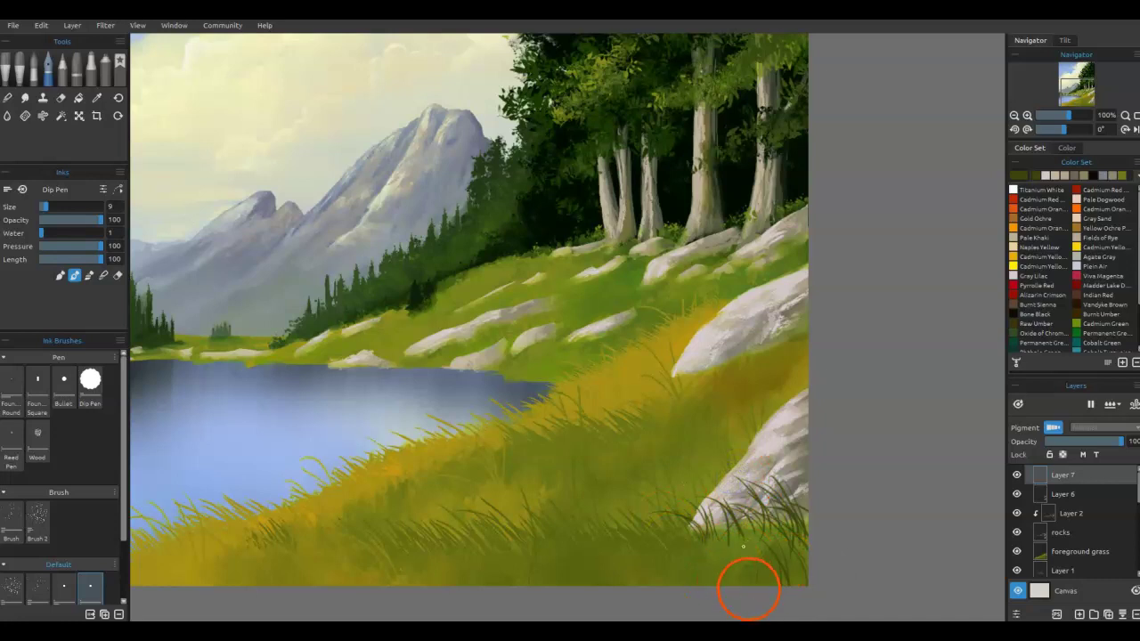
{"action": "left_click_drag", "start_coordinate": [790, 585], "coordinate": [752, 476]}
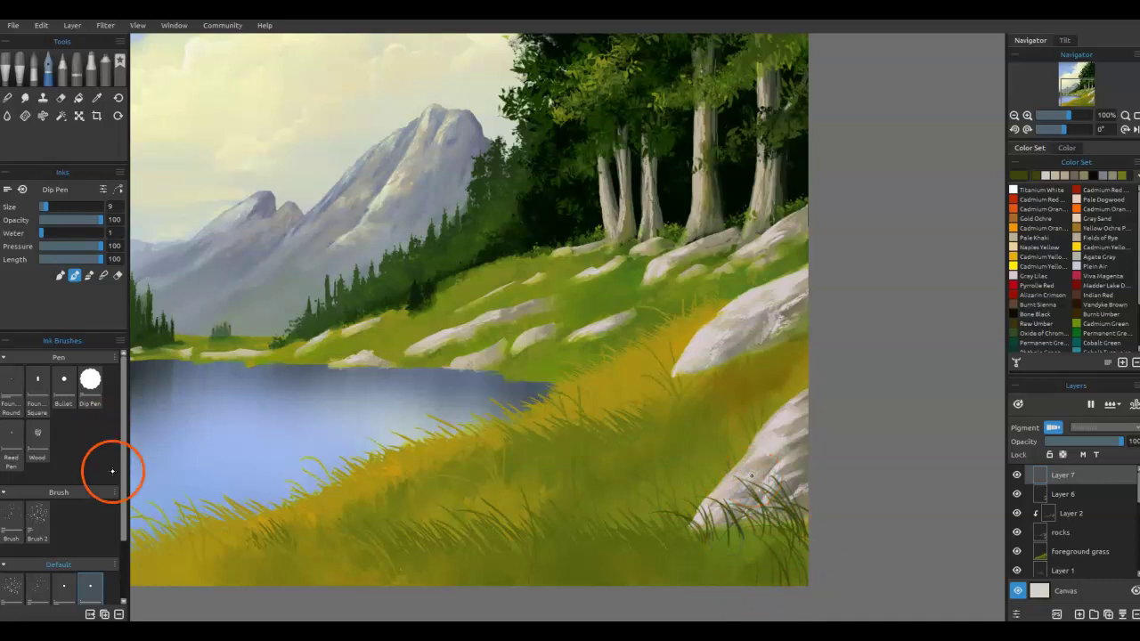
Step: Switch to the opaque Hairy oil brush and paint dark grass along the bottom edge of the canvas near the lower rock
{"action": "left_click", "coordinate": [122, 586]}
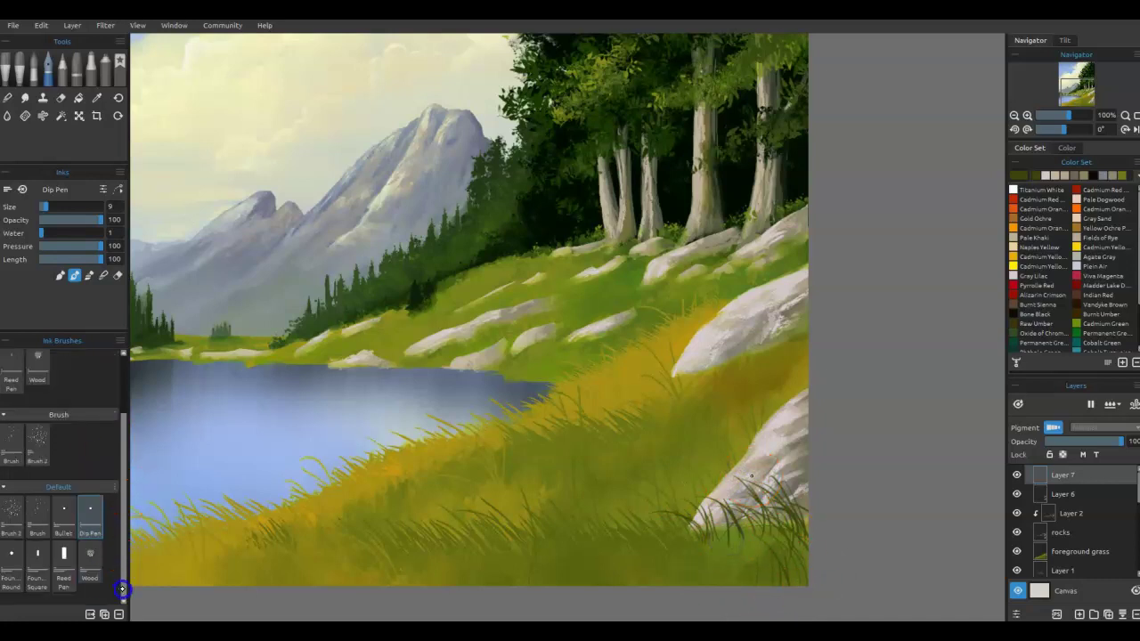
{"action": "scroll", "coordinate": [127, 414], "scroll_direction": "up", "scroll_amount": 2}
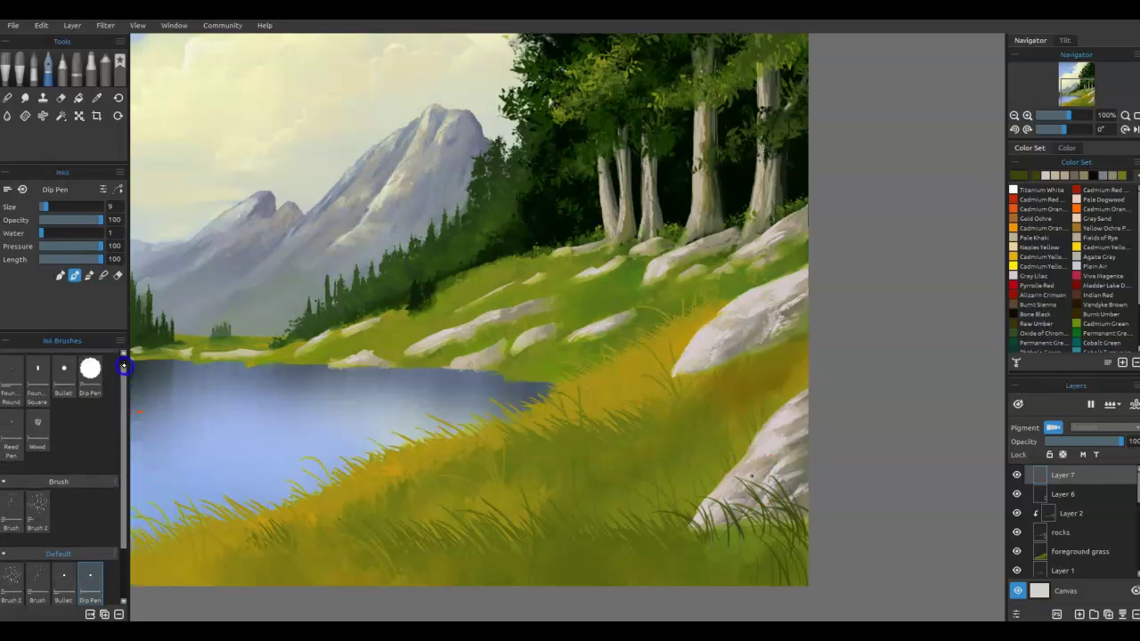
{"action": "left_click", "coordinate": [16, 65]}
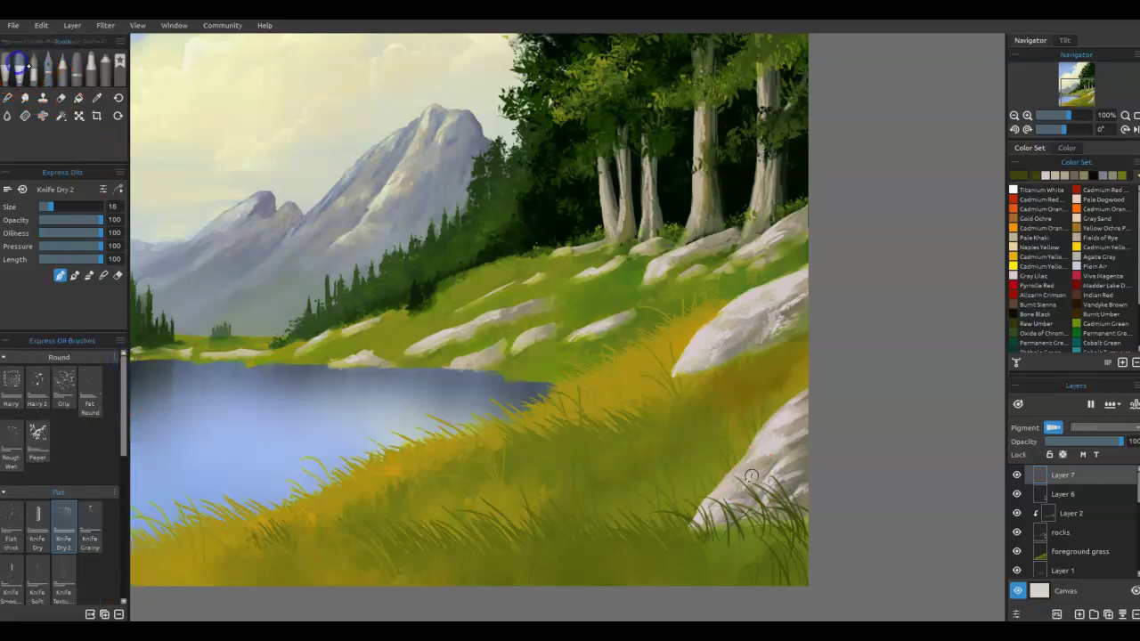
{"action": "mouse_move", "coordinate": [130, 461]}
{"action": "left_mouse_down"}
{"action": "mouse_move", "coordinate": [123, 451]}
{"action": "mouse_move", "coordinate": [129, 572]}
{"action": "left_mouse_up"}
{"action": "left_click", "coordinate": [37, 490]}
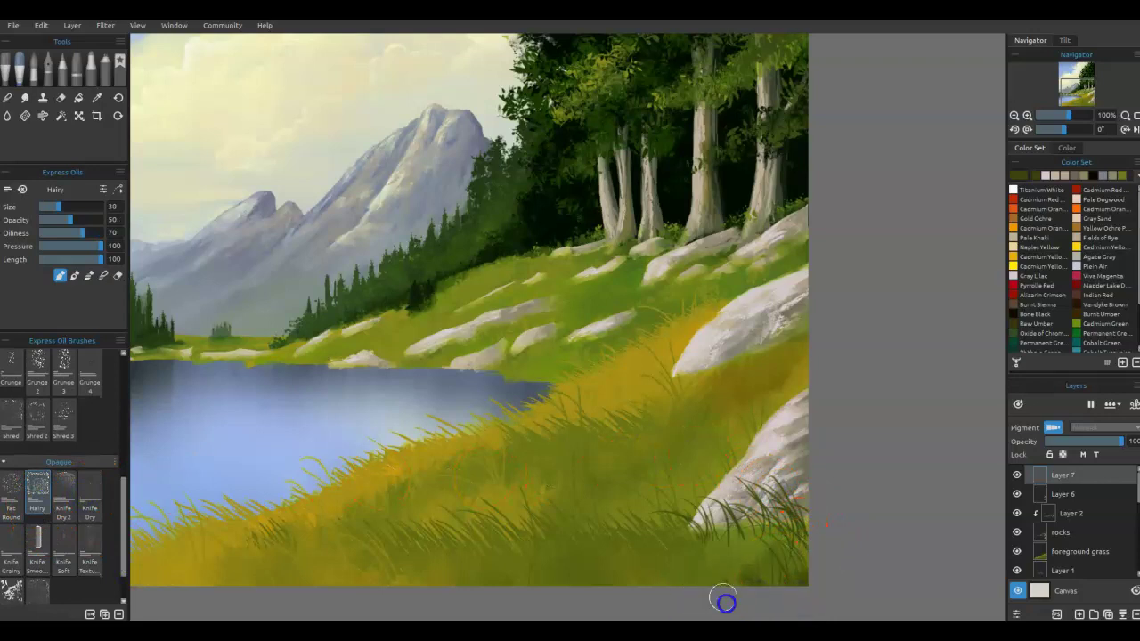
{"action": "mouse_move", "coordinate": [704, 600]}
{"action": "left_mouse_down"}
{"action": "mouse_move", "coordinate": [690, 570]}
{"action": "mouse_move", "coordinate": [662, 595]}
{"action": "mouse_move", "coordinate": [622, 569]}
{"action": "left_mouse_up"}
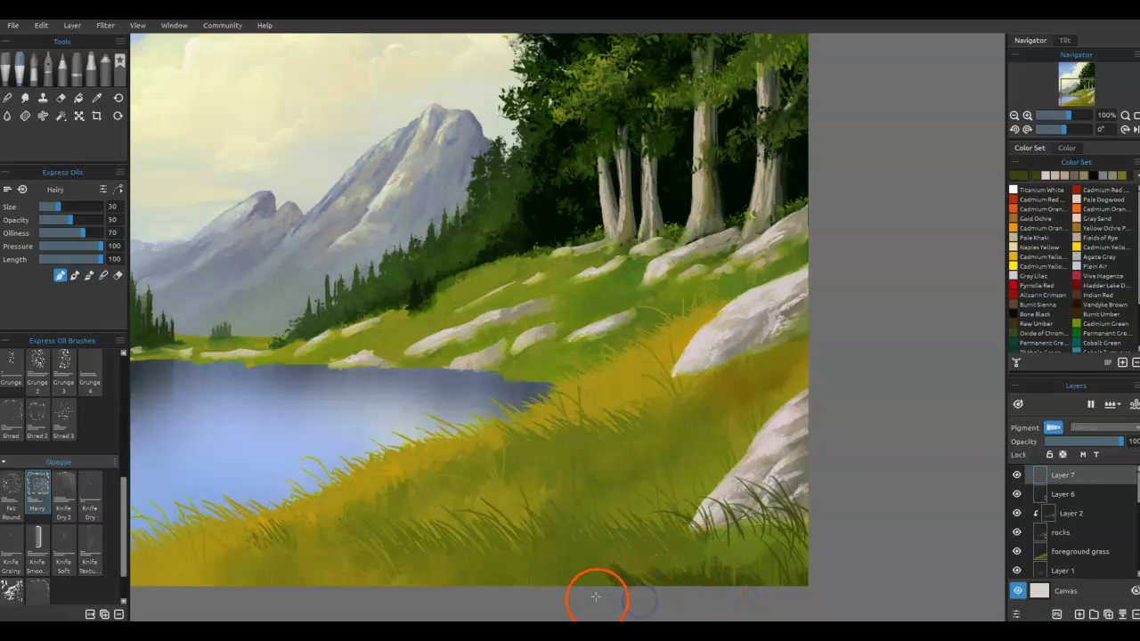
Step: Paint dense dark grass around the base of the lower foreground rock and along the underside of the upper foreground rock
{"action": "left_click_drag", "start_coordinate": [753, 545], "coordinate": [732, 499]}
{"action": "mouse_move", "coordinate": [748, 548]}
{"action": "left_mouse_down"}
{"action": "mouse_move", "coordinate": [728, 516]}
{"action": "mouse_move", "coordinate": [706, 520]}
{"action": "left_mouse_up"}
{"action": "left_click_drag", "start_coordinate": [782, 543], "coordinate": [779, 503]}
{"action": "mouse_move", "coordinate": [802, 541]}
{"action": "left_mouse_down"}
{"action": "mouse_move", "coordinate": [807, 483]}
{"action": "mouse_move", "coordinate": [784, 537]}
{"action": "left_mouse_up"}
{"action": "mouse_move", "coordinate": [700, 512]}
{"action": "left_mouse_down"}
{"action": "mouse_move", "coordinate": [706, 546]}
{"action": "mouse_move", "coordinate": [599, 534]}
{"action": "left_mouse_up"}
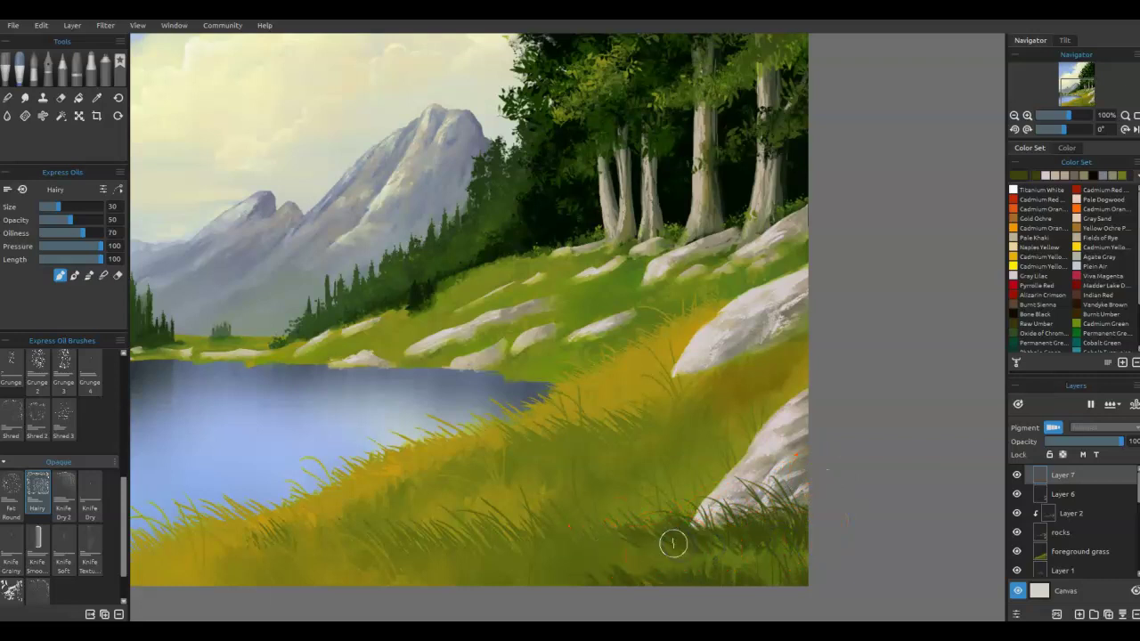
{"action": "mouse_move", "coordinate": [770, 538]}
{"action": "left_mouse_down"}
{"action": "mouse_move", "coordinate": [700, 538]}
{"action": "mouse_move", "coordinate": [772, 530]}
{"action": "mouse_move", "coordinate": [736, 503]}
{"action": "mouse_move", "coordinate": [701, 520]}
{"action": "mouse_move", "coordinate": [744, 568]}
{"action": "mouse_move", "coordinate": [787, 590]}
{"action": "left_mouse_up"}
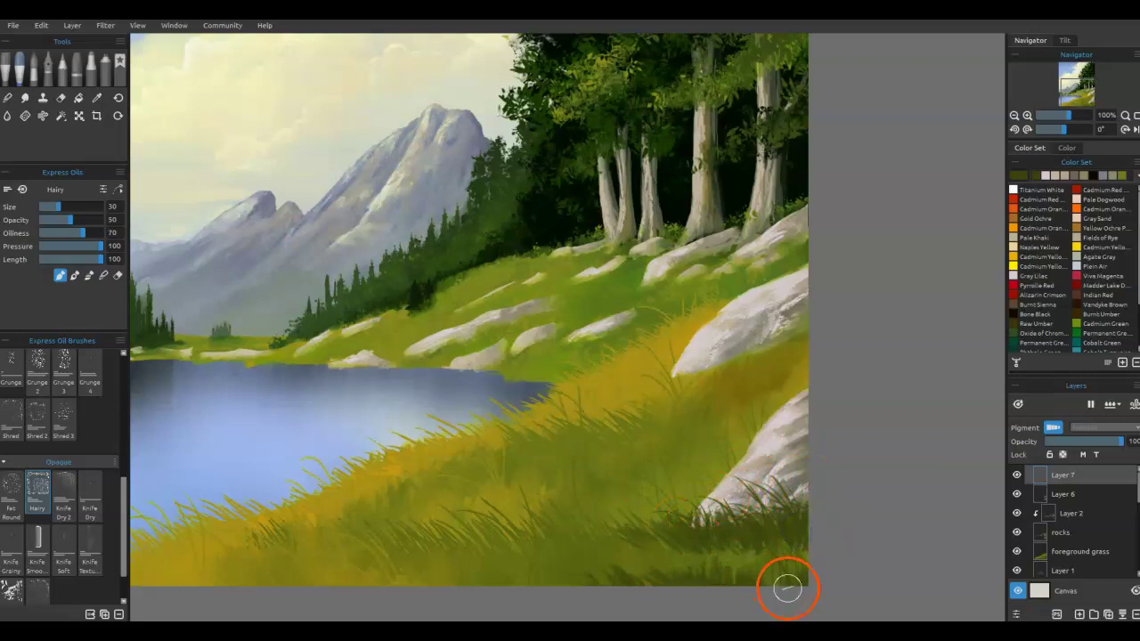
{"action": "mouse_move", "coordinate": [677, 557]}
{"action": "left_mouse_down"}
{"action": "mouse_move", "coordinate": [582, 593]}
{"action": "mouse_move", "coordinate": [667, 576]}
{"action": "mouse_move", "coordinate": [591, 590]}
{"action": "mouse_move", "coordinate": [739, 405]}
{"action": "mouse_move", "coordinate": [803, 360]}
{"action": "mouse_move", "coordinate": [758, 344]}
{"action": "mouse_move", "coordinate": [739, 348]}
{"action": "mouse_move", "coordinate": [745, 375]}
{"action": "mouse_move", "coordinate": [677, 377]}
{"action": "mouse_move", "coordinate": [793, 370]}
{"action": "mouse_move", "coordinate": [784, 339]}
{"action": "mouse_move", "coordinate": [779, 437]}
{"action": "mouse_move", "coordinate": [703, 484]}
{"action": "mouse_move", "coordinate": [715, 466]}
{"action": "mouse_move", "coordinate": [730, 586]}
{"action": "mouse_move", "coordinate": [667, 487]}
{"action": "mouse_move", "coordinate": [683, 476]}
{"action": "left_mouse_up"}
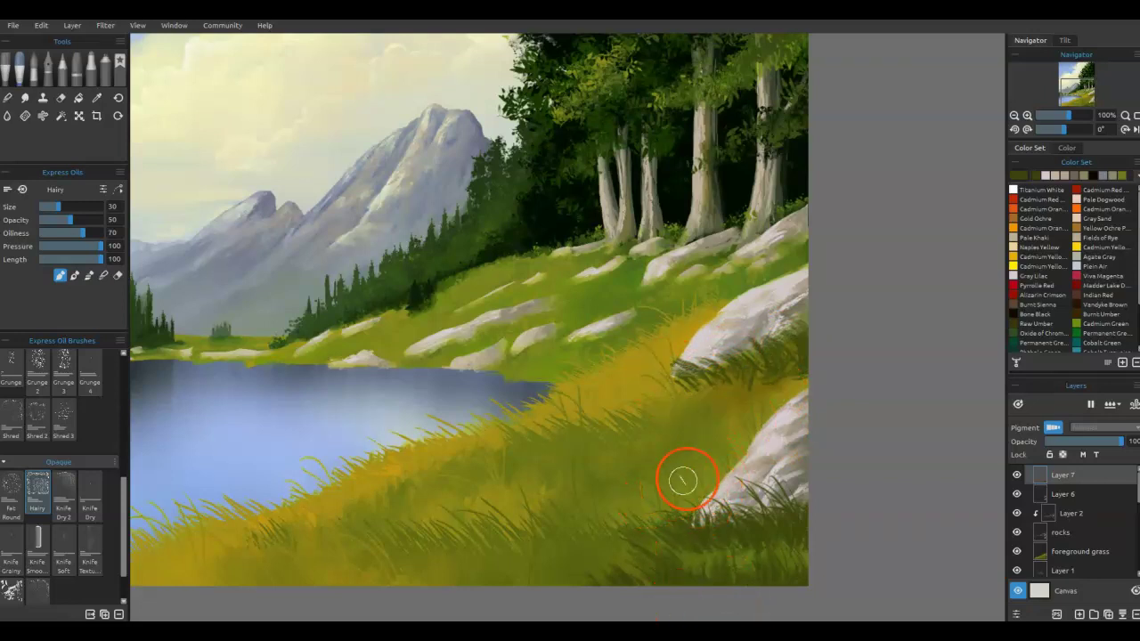
Step: Compare the painting with and without Layer 7 and extend the dark grass beside the lower rock, between both rocks and across the lower corner
{"action": "left_click", "coordinate": [1016, 474]}
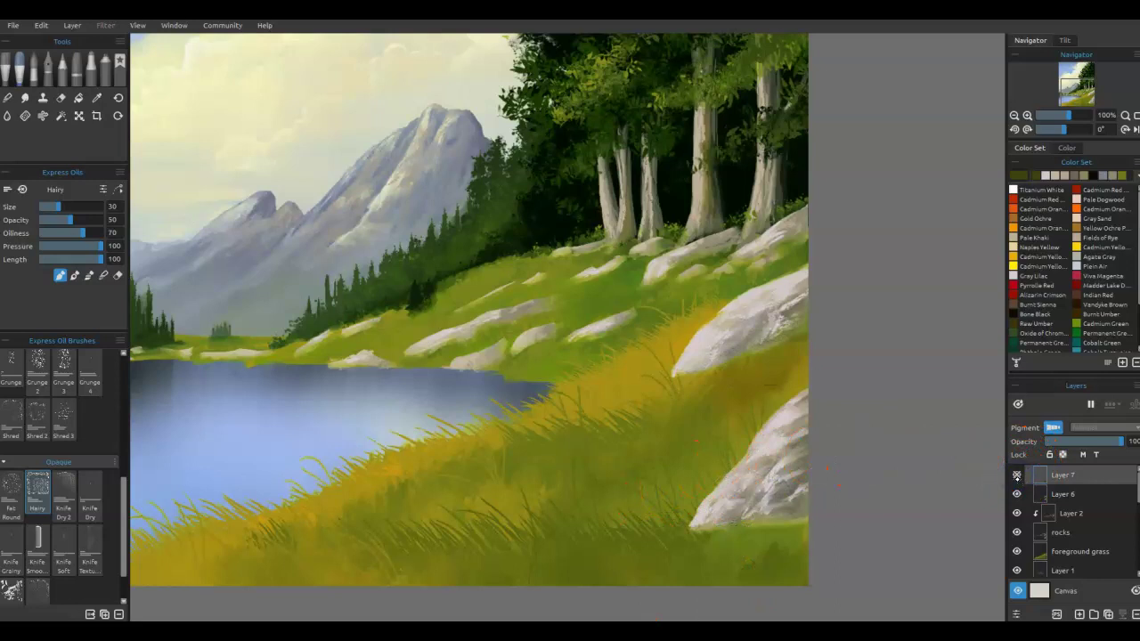
{"action": "left_click", "coordinate": [1016, 475]}
{"action": "mouse_move", "coordinate": [708, 488]}
{"action": "left_mouse_down"}
{"action": "mouse_move", "coordinate": [690, 503]}
{"action": "mouse_move", "coordinate": [718, 458]}
{"action": "mouse_move", "coordinate": [748, 466]}
{"action": "mouse_move", "coordinate": [677, 508]}
{"action": "mouse_move", "coordinate": [715, 474]}
{"action": "left_mouse_up"}
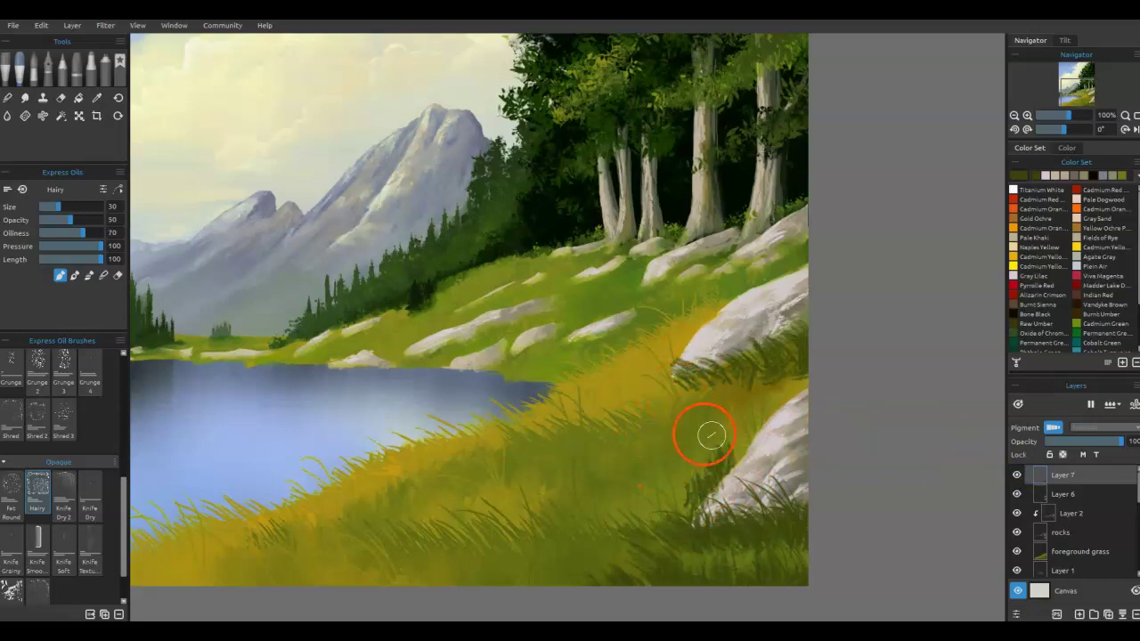
{"action": "mouse_move", "coordinate": [567, 574]}
{"action": "left_mouse_down"}
{"action": "mouse_move", "coordinate": [558, 601]}
{"action": "mouse_move", "coordinate": [630, 580]}
{"action": "mouse_move", "coordinate": [573, 537]}
{"action": "mouse_move", "coordinate": [564, 588]}
{"action": "mouse_move", "coordinate": [512, 595]}
{"action": "mouse_move", "coordinate": [560, 544]}
{"action": "mouse_move", "coordinate": [564, 501]}
{"action": "mouse_move", "coordinate": [596, 593]}
{"action": "left_mouse_up"}
{"action": "left_click_drag", "start_coordinate": [668, 565], "coordinate": [693, 562]}
{"action": "mouse_move", "coordinate": [796, 580]}
{"action": "left_mouse_down"}
{"action": "mouse_move", "coordinate": [754, 489]}
{"action": "mouse_move", "coordinate": [775, 574]}
{"action": "left_mouse_up"}
{"action": "mouse_move", "coordinate": [784, 386]}
{"action": "left_mouse_down"}
{"action": "mouse_move", "coordinate": [834, 400]}
{"action": "mouse_move", "coordinate": [784, 346]}
{"action": "mouse_move", "coordinate": [795, 380]}
{"action": "mouse_move", "coordinate": [775, 406]}
{"action": "left_mouse_up"}
{"action": "mouse_move", "coordinate": [641, 537]}
{"action": "left_mouse_down"}
{"action": "mouse_move", "coordinate": [574, 539]}
{"action": "mouse_move", "coordinate": [602, 469]}
{"action": "mouse_move", "coordinate": [657, 469]}
{"action": "mouse_move", "coordinate": [738, 420]}
{"action": "mouse_move", "coordinate": [705, 431]}
{"action": "mouse_move", "coordinate": [786, 442]}
{"action": "mouse_move", "coordinate": [787, 496]}
{"action": "left_mouse_up"}
Step: Erase excess dark grass from the edge of the lower foreground rock with the Hairy brush at size 14
{"action": "key", "text": "e"}
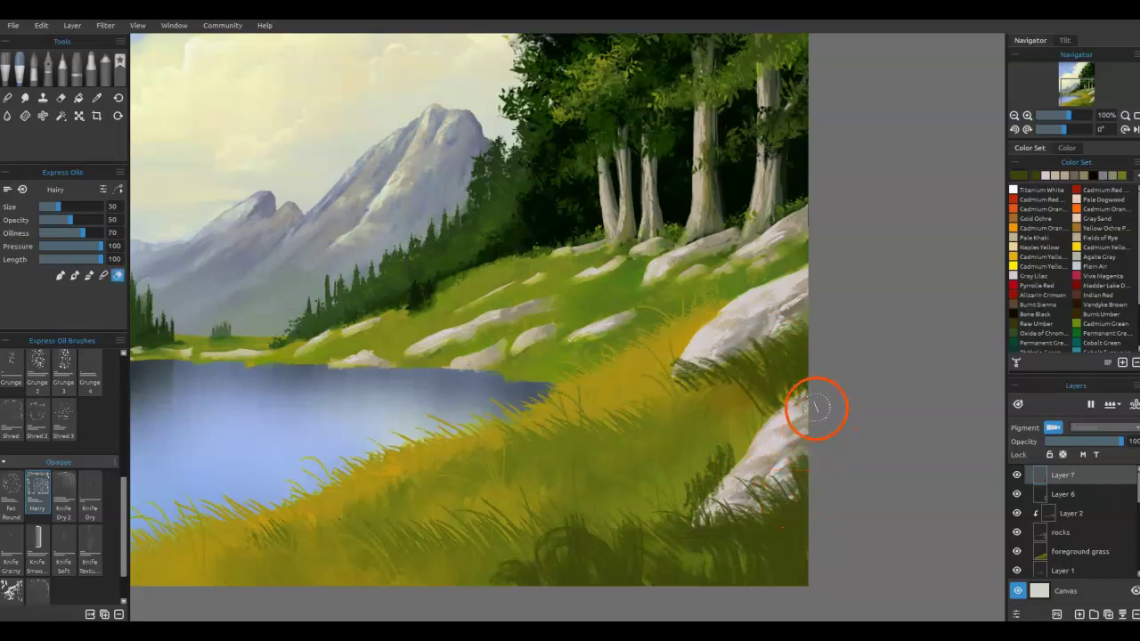
{"action": "key", "text": "["}
{"action": "mouse_move", "coordinate": [730, 489]}
{"action": "left_mouse_down"}
{"action": "mouse_move", "coordinate": [758, 466]}
{"action": "mouse_move", "coordinate": [764, 478]}
{"action": "mouse_move", "coordinate": [730, 489]}
{"action": "mouse_move", "coordinate": [736, 474]}
{"action": "left_mouse_up"}
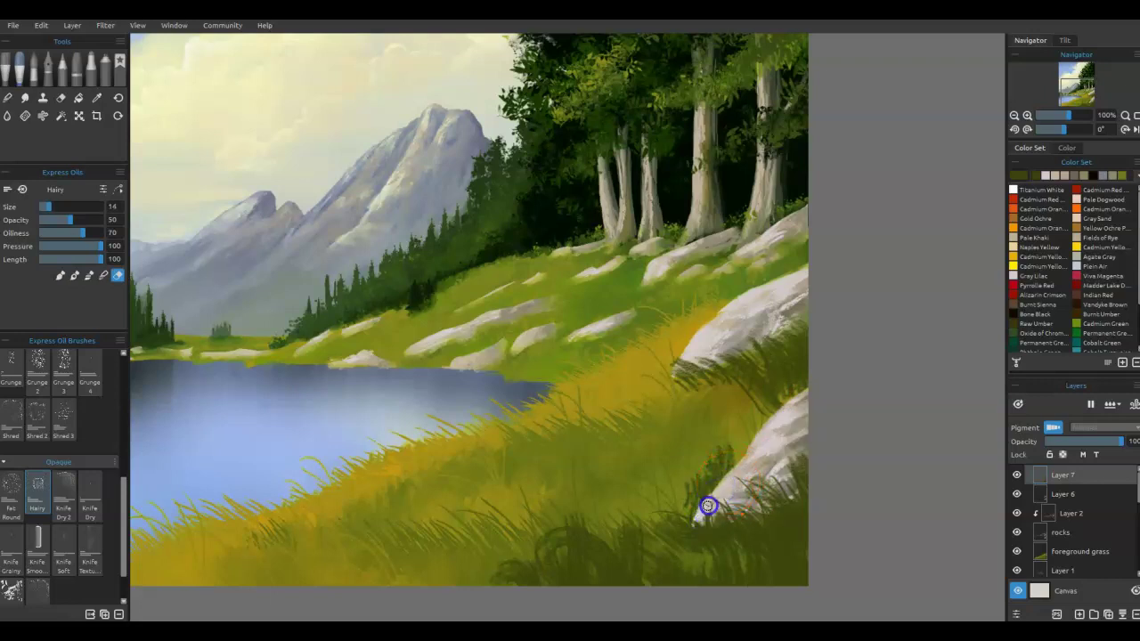
Step: Erase the remaining dark grass overlapping the face and base of the lower foreground rock with the Hairy brush
{"action": "left_click_drag", "start_coordinate": [753, 489], "coordinate": [771, 491]}
{"action": "mouse_move", "coordinate": [699, 522]}
{"action": "left_mouse_down"}
{"action": "mouse_move", "coordinate": [702, 534]}
{"action": "mouse_move", "coordinate": [697, 519]}
{"action": "left_mouse_up"}
{"action": "mouse_move", "coordinate": [704, 533]}
{"action": "left_mouse_down"}
{"action": "mouse_move", "coordinate": [736, 522]}
{"action": "mouse_move", "coordinate": [753, 527]}
{"action": "mouse_move", "coordinate": [730, 490]}
{"action": "mouse_move", "coordinate": [767, 527]}
{"action": "left_mouse_up"}
{"action": "mouse_move", "coordinate": [736, 489]}
{"action": "left_mouse_down"}
{"action": "mouse_move", "coordinate": [800, 534]}
{"action": "mouse_move", "coordinate": [802, 522]}
{"action": "mouse_move", "coordinate": [778, 537]}
{"action": "mouse_move", "coordinate": [806, 527]}
{"action": "mouse_move", "coordinate": [784, 453]}
{"action": "mouse_move", "coordinate": [807, 555]}
{"action": "mouse_move", "coordinate": [743, 519]}
{"action": "mouse_move", "coordinate": [820, 480]}
{"action": "left_mouse_up"}
Step: Erase gaps into the heavy dark grass along the bottom of the canvas and beside the foreground rocks to soften it
{"action": "mouse_move", "coordinate": [587, 527]}
{"action": "left_mouse_down"}
{"action": "mouse_move", "coordinate": [609, 580]}
{"action": "mouse_move", "coordinate": [606, 570]}
{"action": "left_mouse_up"}
{"action": "left_click_drag", "start_coordinate": [543, 520], "coordinate": [568, 591]}
{"action": "mouse_move", "coordinate": [528, 535]}
{"action": "left_mouse_down"}
{"action": "mouse_move", "coordinate": [548, 565]}
{"action": "mouse_move", "coordinate": [537, 529]}
{"action": "mouse_move", "coordinate": [541, 562]}
{"action": "mouse_move", "coordinate": [591, 582]}
{"action": "left_mouse_up"}
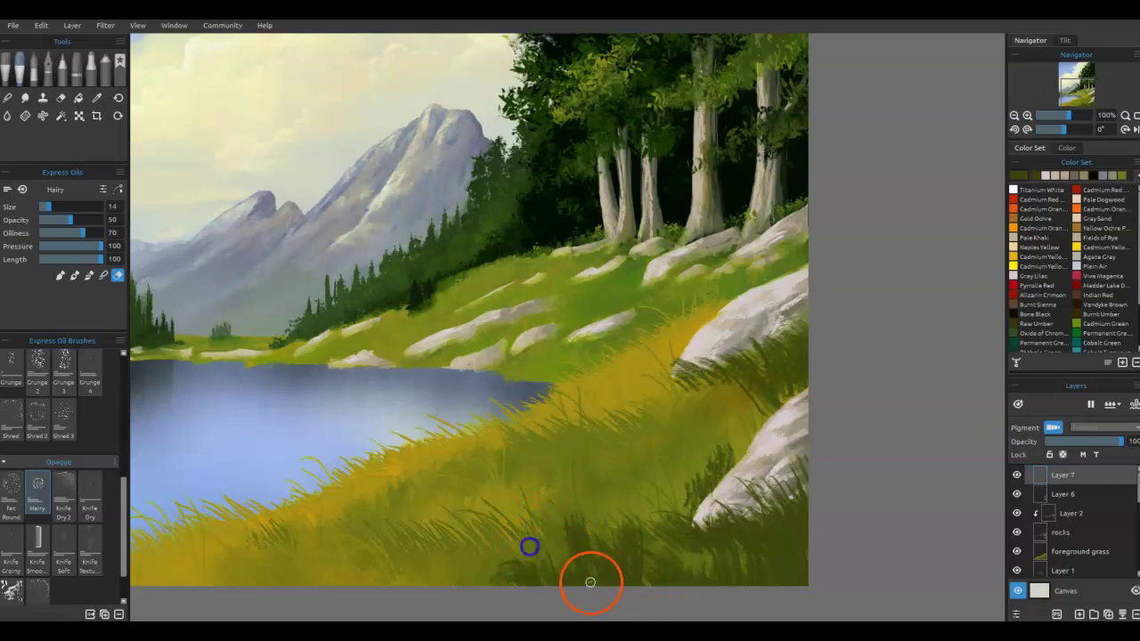
{"action": "mouse_move", "coordinate": [690, 563]}
{"action": "left_mouse_down"}
{"action": "mouse_move", "coordinate": [736, 458]}
{"action": "mouse_move", "coordinate": [749, 384]}
{"action": "mouse_move", "coordinate": [723, 345]}
{"action": "mouse_move", "coordinate": [766, 435]}
{"action": "mouse_move", "coordinate": [733, 349]}
{"action": "mouse_move", "coordinate": [765, 335]}
{"action": "mouse_move", "coordinate": [802, 365]}
{"action": "mouse_move", "coordinate": [784, 321]}
{"action": "mouse_move", "coordinate": [780, 351]}
{"action": "left_mouse_up"}
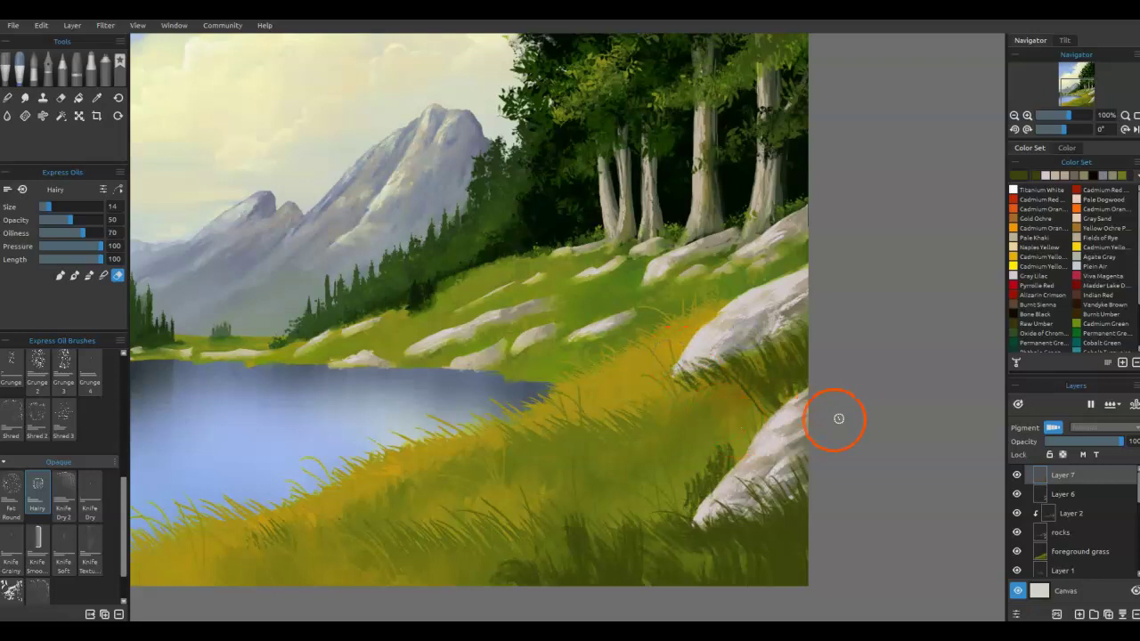
{"action": "mouse_move", "coordinate": [752, 455]}
{"action": "left_mouse_down"}
{"action": "mouse_move", "coordinate": [592, 521]}
{"action": "mouse_move", "coordinate": [587, 563]}
{"action": "mouse_move", "coordinate": [575, 563]}
{"action": "mouse_move", "coordinate": [640, 555]}
{"action": "left_mouse_up"}
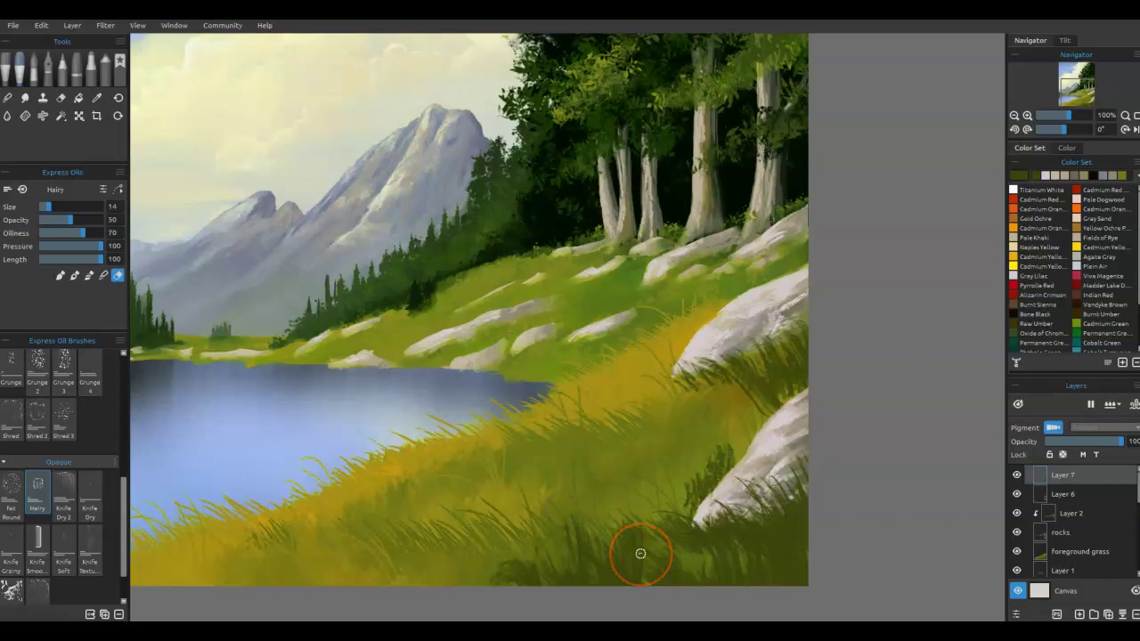
Step: Switch to the Dip Pen ink brush in paint mode at size 9 and draw thin dark grass blades along the bottom edge and beside the lower rock
{"action": "left_click", "coordinate": [48, 67]}
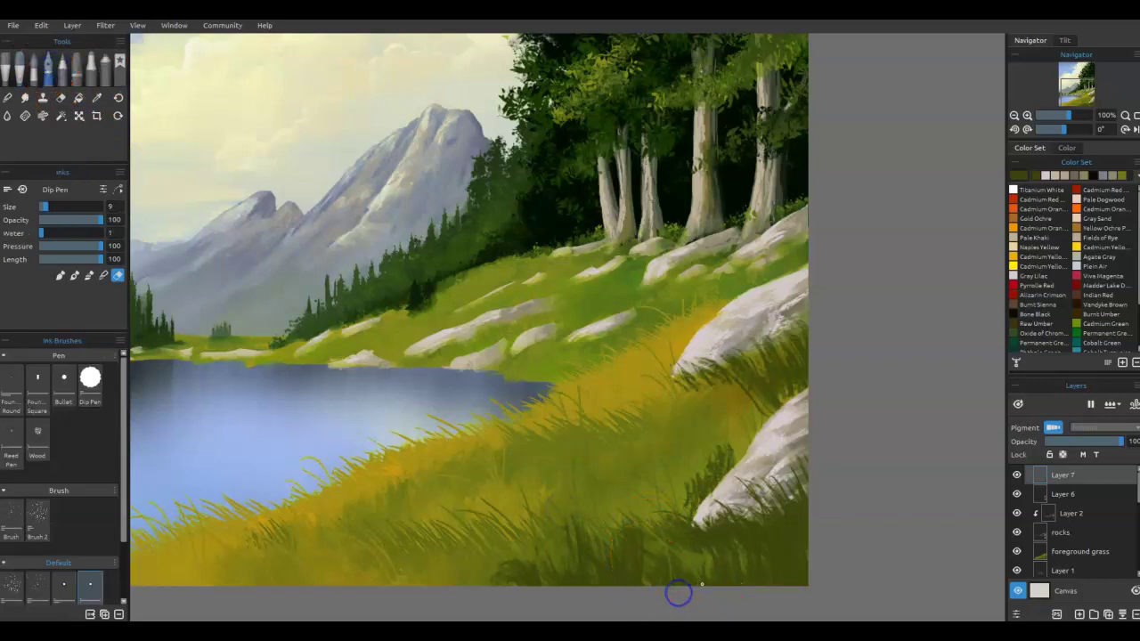
{"action": "left_click", "coordinate": [60, 275]}
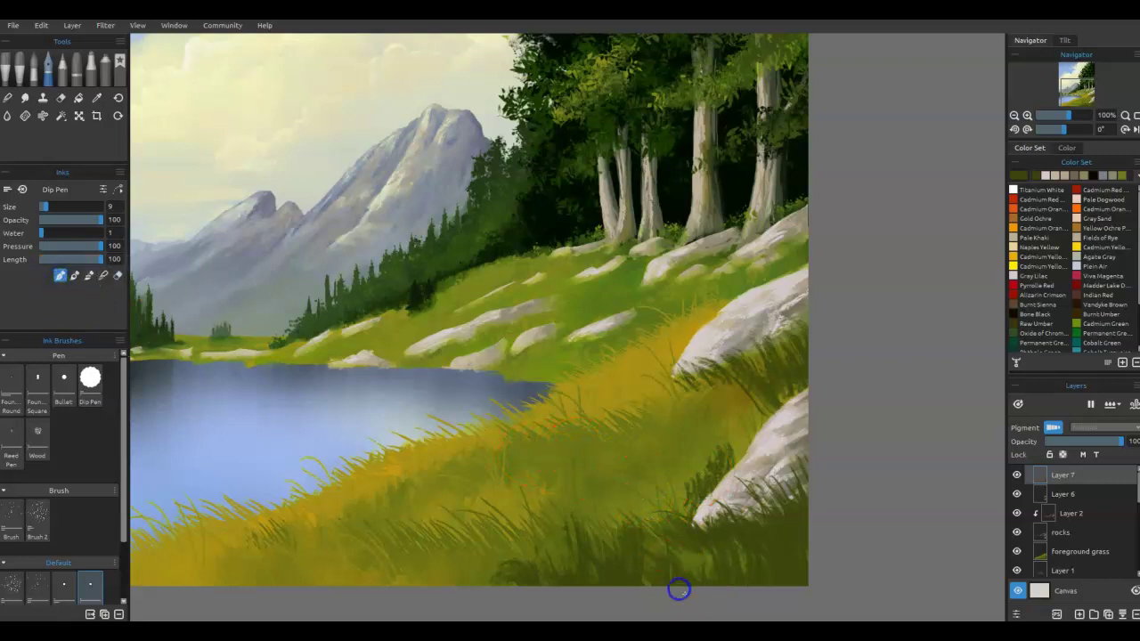
{"action": "mouse_move", "coordinate": [515, 592]}
{"action": "left_mouse_down"}
{"action": "mouse_move", "coordinate": [533, 561]}
{"action": "mouse_move", "coordinate": [470, 535]}
{"action": "left_mouse_up"}
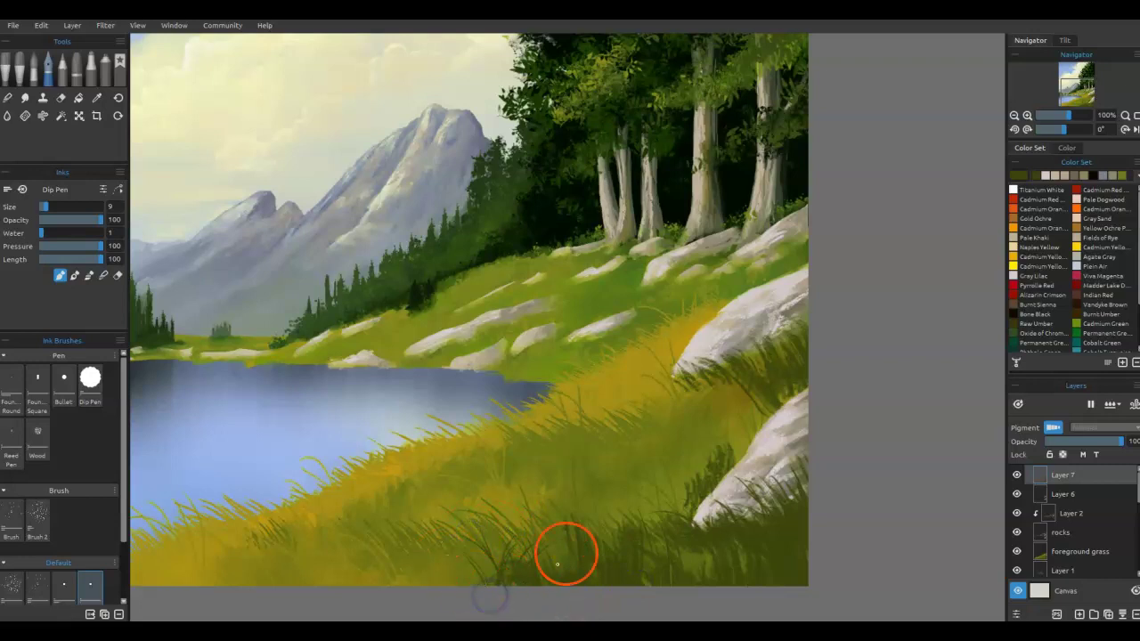
{"action": "mouse_move", "coordinate": [655, 583]}
{"action": "left_mouse_down"}
{"action": "mouse_move", "coordinate": [623, 547]}
{"action": "mouse_move", "coordinate": [618, 504]}
{"action": "left_mouse_up"}
{"action": "left_click_drag", "start_coordinate": [767, 586], "coordinate": [718, 510]}
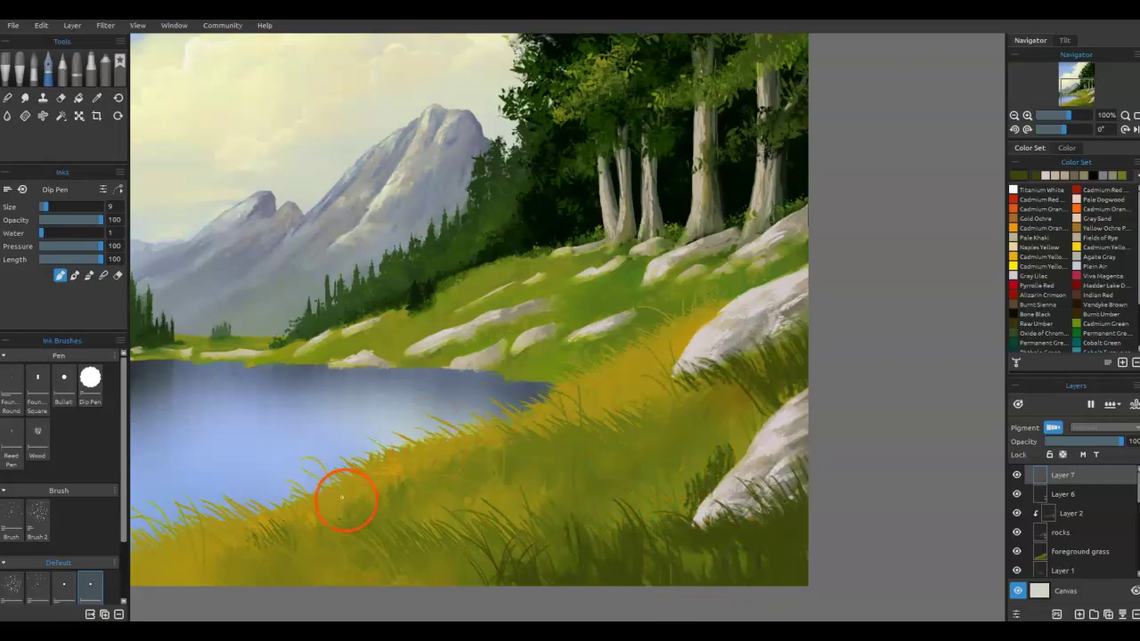
{"action": "left_click_drag", "start_coordinate": [736, 465], "coordinate": [698, 430]}
{"action": "mouse_move", "coordinate": [712, 482]}
{"action": "left_mouse_down"}
{"action": "mouse_move", "coordinate": [669, 455]}
{"action": "mouse_move", "coordinate": [692, 515]}
{"action": "mouse_move", "coordinate": [659, 459]}
{"action": "mouse_move", "coordinate": [683, 506]}
{"action": "left_mouse_up"}
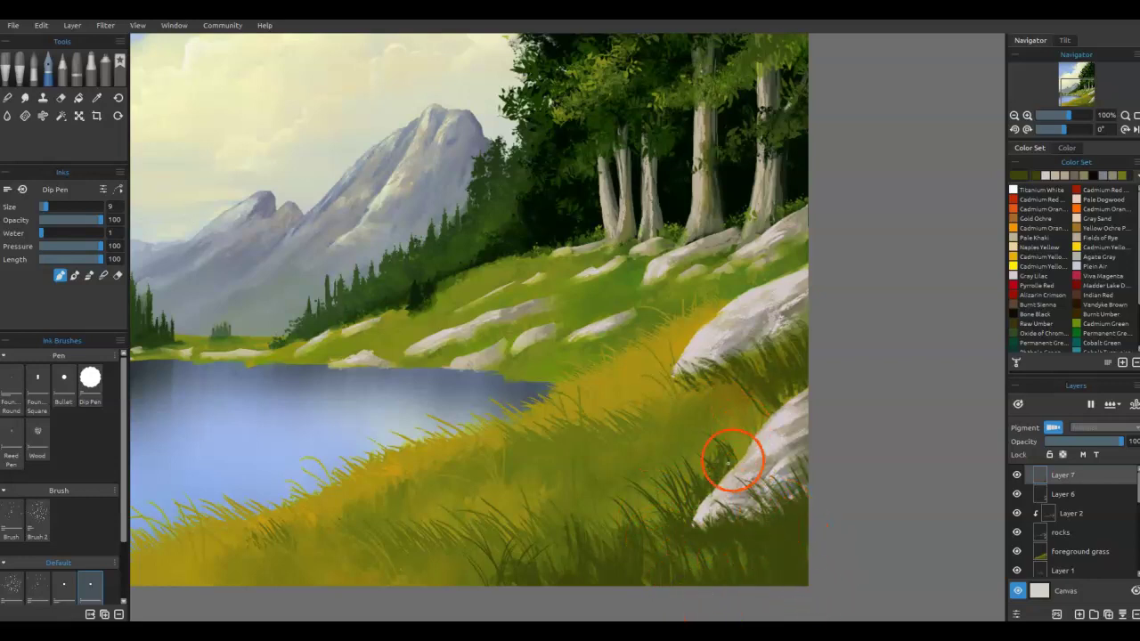
Step: Sample lighter olive tones from the meadow and draw long grass blades in the lower corner and in front of the lower rock
{"action": "key", "text": "alt"}
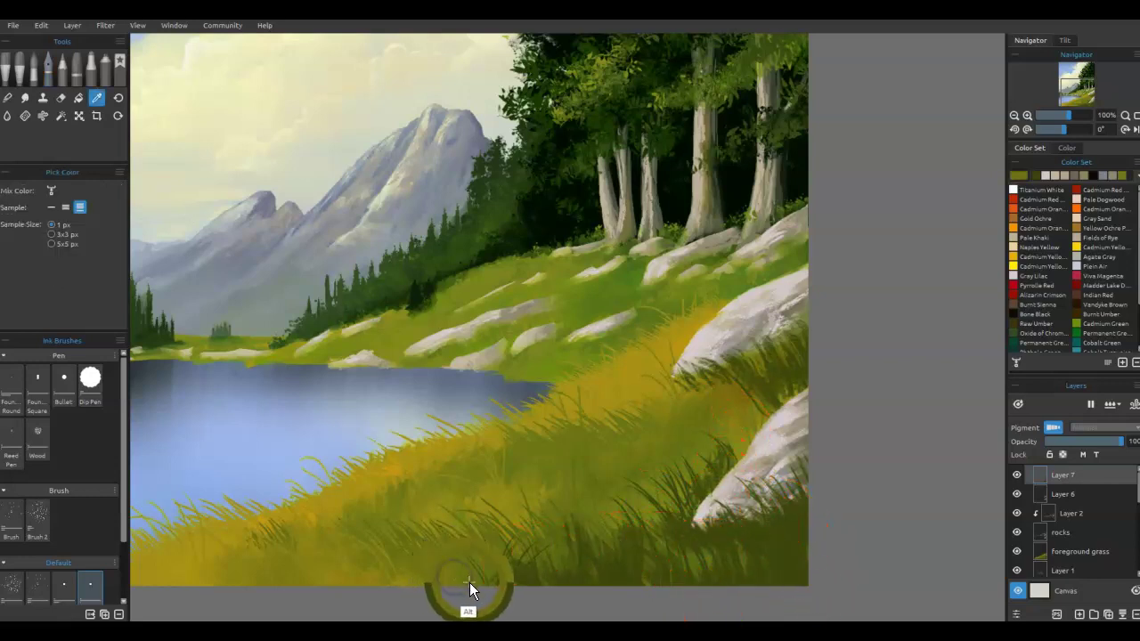
{"action": "left_click_drag", "start_coordinate": [757, 591], "coordinate": [766, 526]}
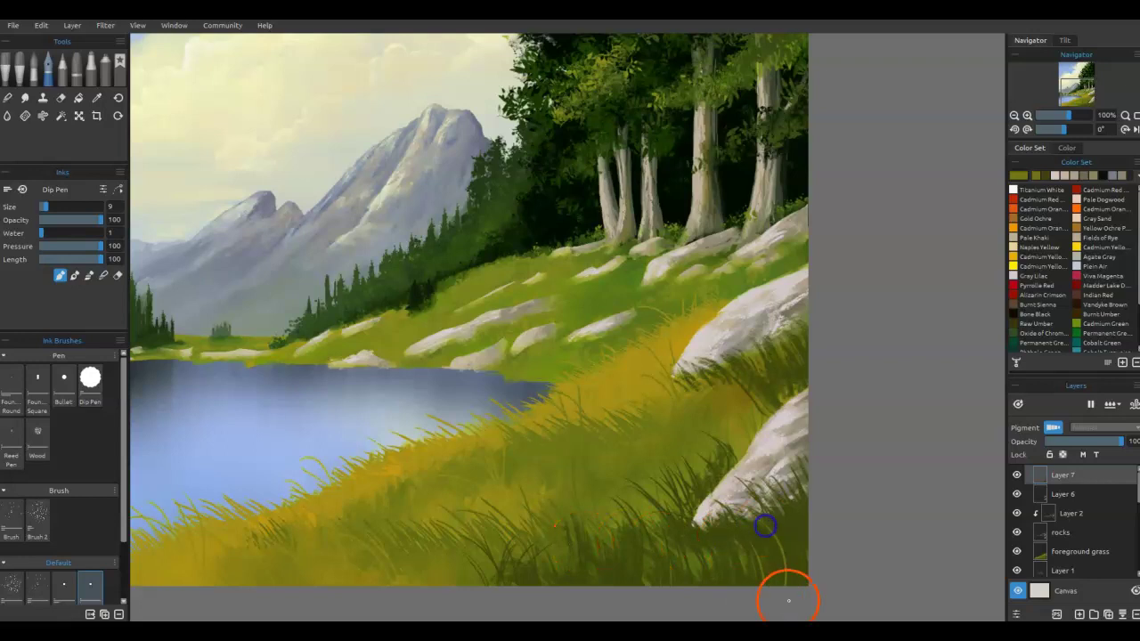
{"action": "left_click_drag", "start_coordinate": [793, 598], "coordinate": [774, 524]}
{"action": "left_click_drag", "start_coordinate": [824, 583], "coordinate": [777, 516]}
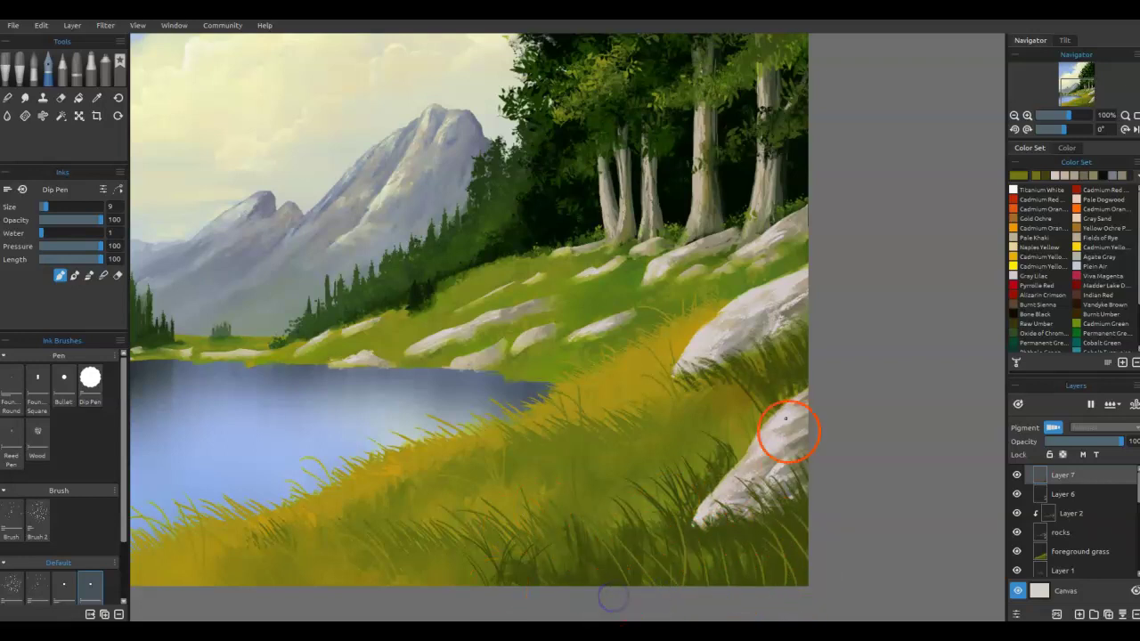
{"action": "left_click", "coordinate": [725, 407], "text": "alt"}
{"action": "left_click_drag", "start_coordinate": [824, 591], "coordinate": [757, 483]}
{"action": "left_click_drag", "start_coordinate": [705, 588], "coordinate": [687, 550]}
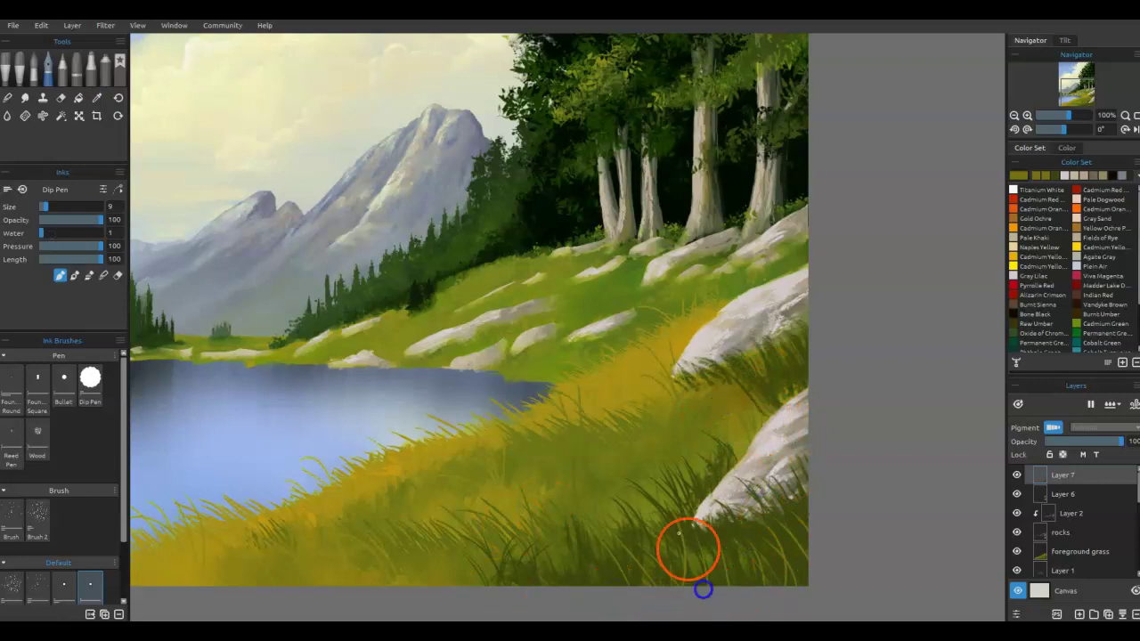
{"action": "left_click_drag", "start_coordinate": [756, 527], "coordinate": [733, 481]}
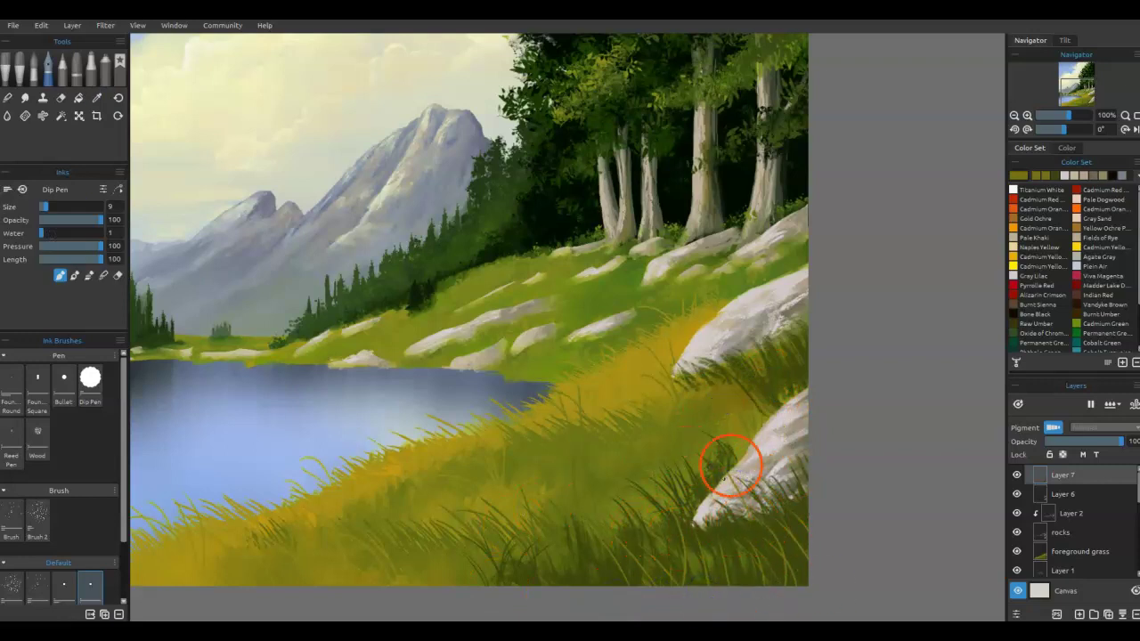
Step: Sample a green from the middle of the meadow and draw grass blades around the lower rock and between both foreground rocks
{"action": "key", "text": "i"}
{"action": "left_click", "coordinate": [581, 451], "text": "alt"}
{"action": "mouse_move", "coordinate": [739, 606]}
{"action": "left_mouse_down"}
{"action": "mouse_move", "coordinate": [687, 557]}
{"action": "mouse_move", "coordinate": [674, 561]}
{"action": "left_mouse_up"}
{"action": "mouse_move", "coordinate": [779, 392]}
{"action": "left_mouse_down"}
{"action": "mouse_move", "coordinate": [773, 366]}
{"action": "mouse_move", "coordinate": [779, 375]}
{"action": "left_mouse_up"}
{"action": "left_click_drag", "start_coordinate": [758, 433], "coordinate": [757, 419]}
{"action": "left_click_drag", "start_coordinate": [741, 465], "coordinate": [745, 450]}
{"action": "left_click_drag", "start_coordinate": [699, 489], "coordinate": [694, 470]}
{"action": "left_click_drag", "start_coordinate": [731, 475], "coordinate": [745, 459]}
Step: Extend the thin green grass blades across the middle of the meadow and along the bottom edge
{"action": "left_click_drag", "start_coordinate": [620, 523], "coordinate": [613, 504]}
{"action": "left_click_drag", "start_coordinate": [760, 473], "coordinate": [752, 457]}
{"action": "left_click_drag", "start_coordinate": [652, 455], "coordinate": [646, 438]}
{"action": "left_click_drag", "start_coordinate": [617, 487], "coordinate": [613, 478]}
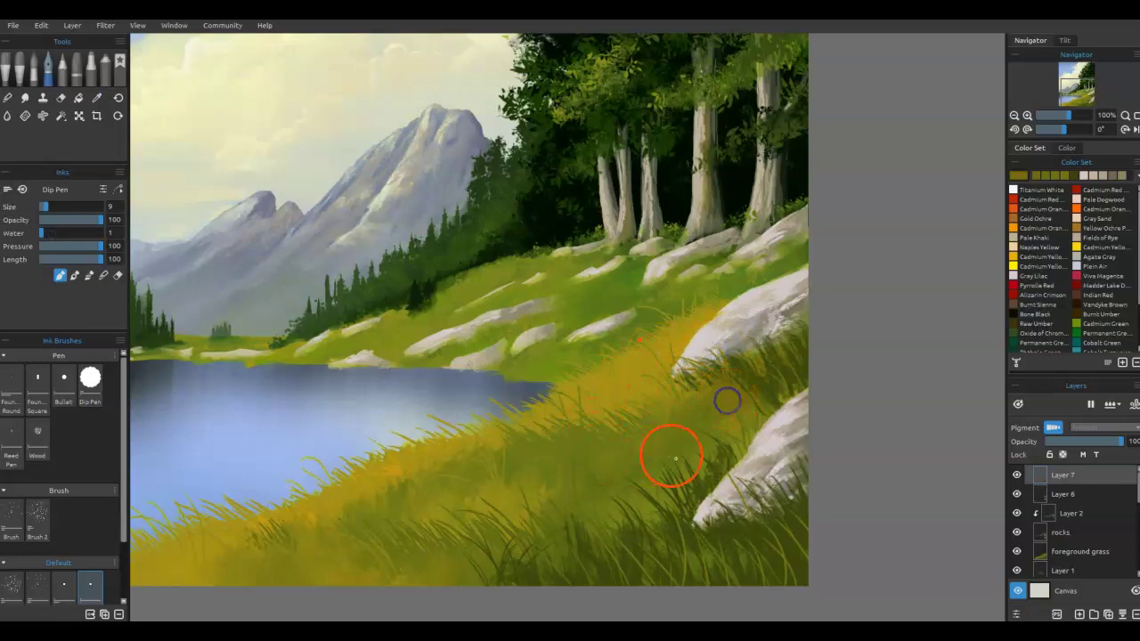
{"action": "left_click_drag", "start_coordinate": [557, 602], "coordinate": [468, 527]}
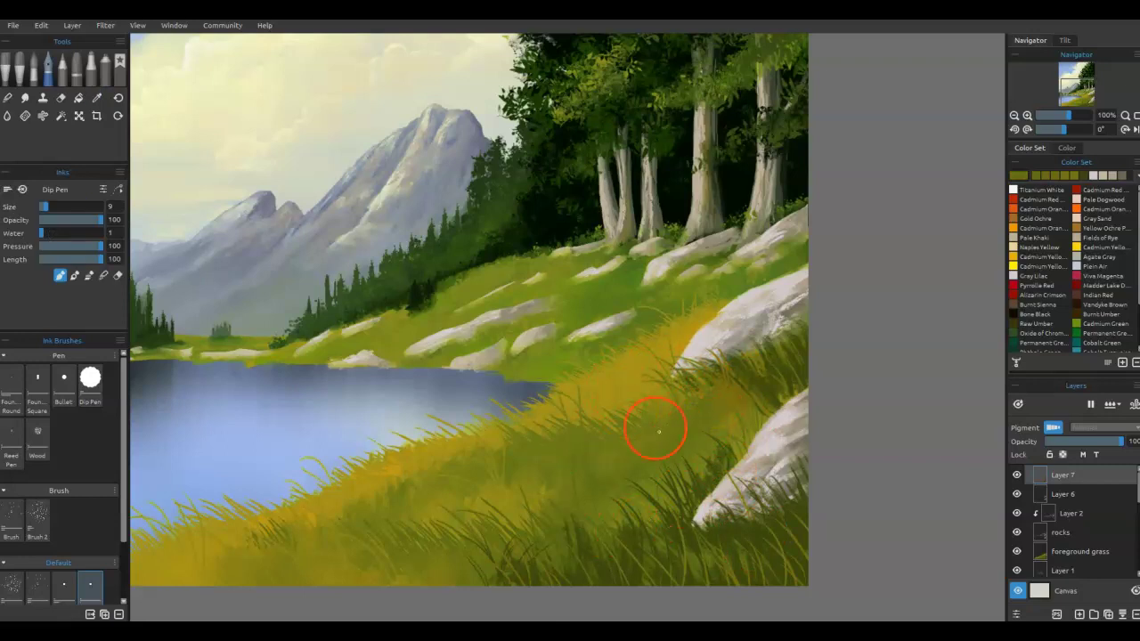
{"action": "mouse_move", "coordinate": [665, 439]}
{"action": "left_mouse_down"}
{"action": "mouse_move", "coordinate": [619, 372]}
{"action": "mouse_move", "coordinate": [642, 443]}
{"action": "left_mouse_up"}
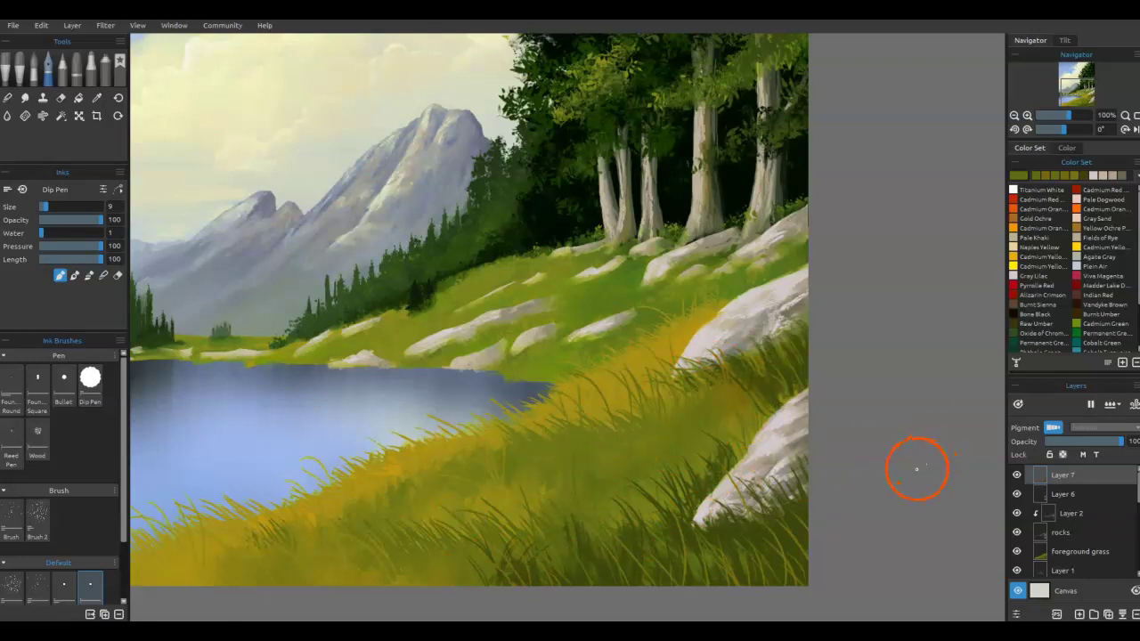
Step: Sample lighter greens from the distant slope and draw short grass blades at the bases of the background rocks
{"action": "left_click", "coordinate": [591, 345], "text": "alt"}
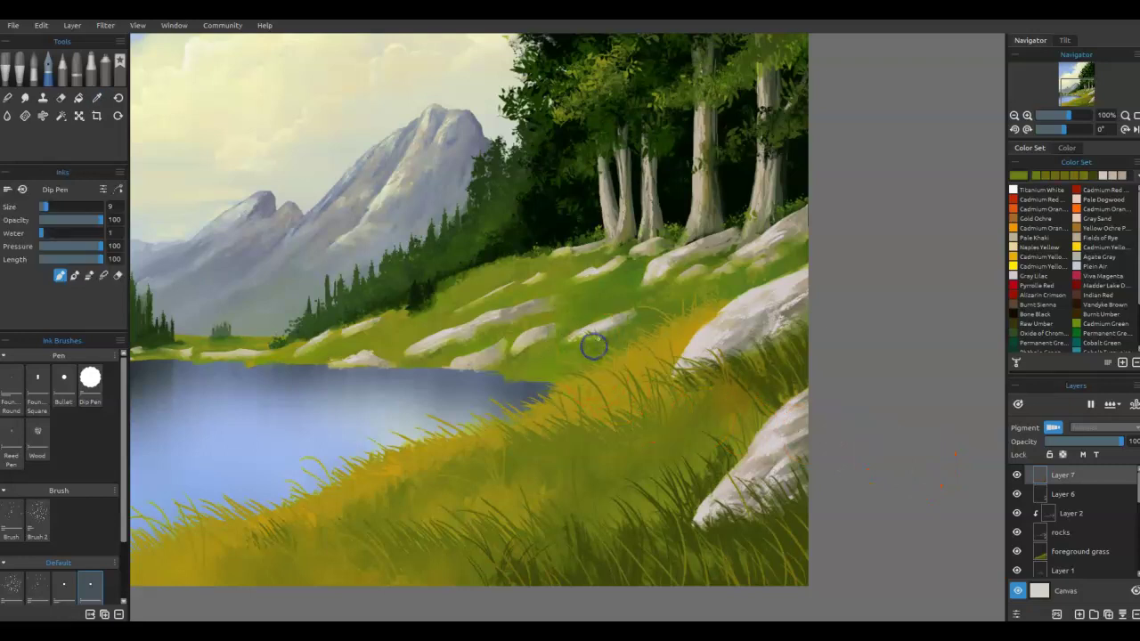
{"action": "left_click", "coordinate": [542, 357], "text": "alt"}
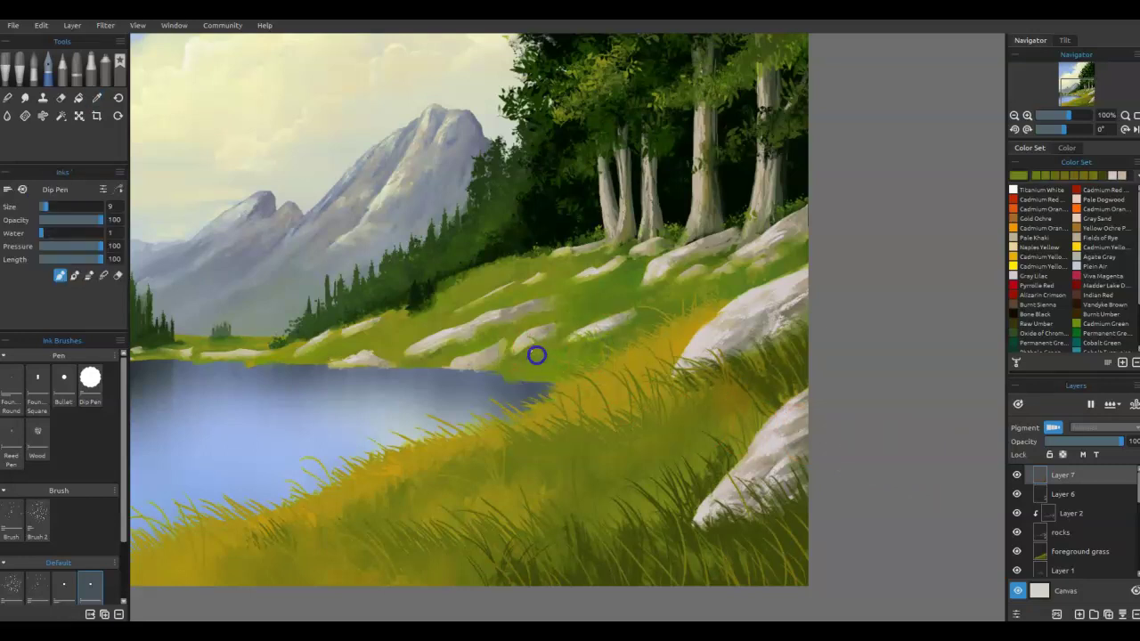
{"action": "mouse_move", "coordinate": [496, 373]}
{"action": "left_mouse_down"}
{"action": "mouse_move", "coordinate": [478, 364]}
{"action": "mouse_move", "coordinate": [487, 366]}
{"action": "left_mouse_up"}
{"action": "left_click", "coordinate": [757, 272], "text": "alt"}
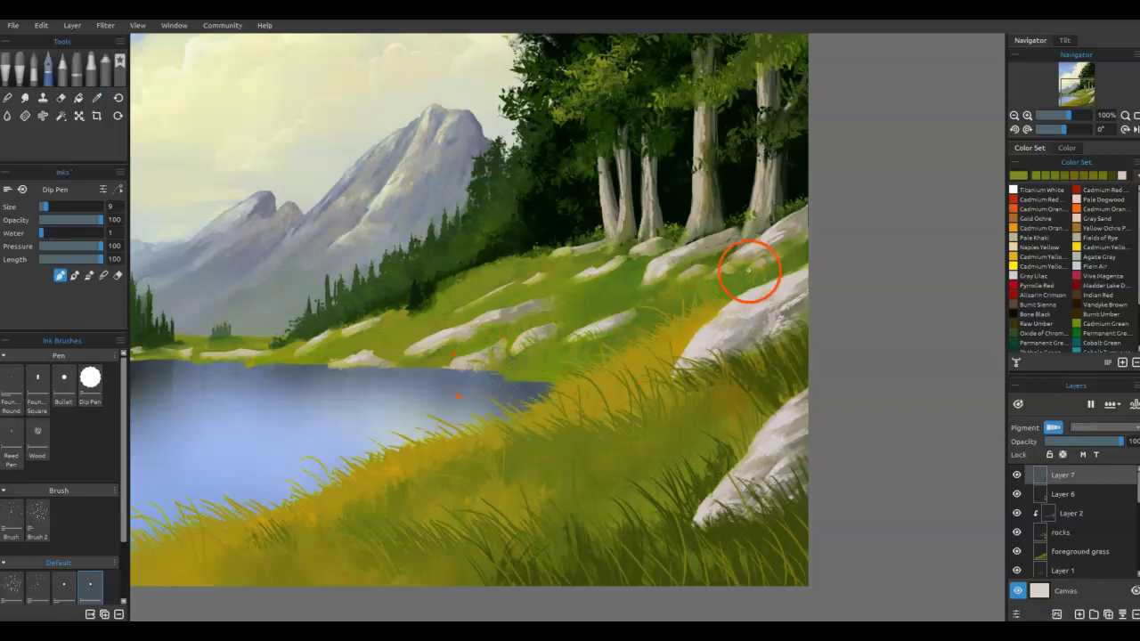
{"action": "left_click_drag", "start_coordinate": [775, 261], "coordinate": [763, 271]}
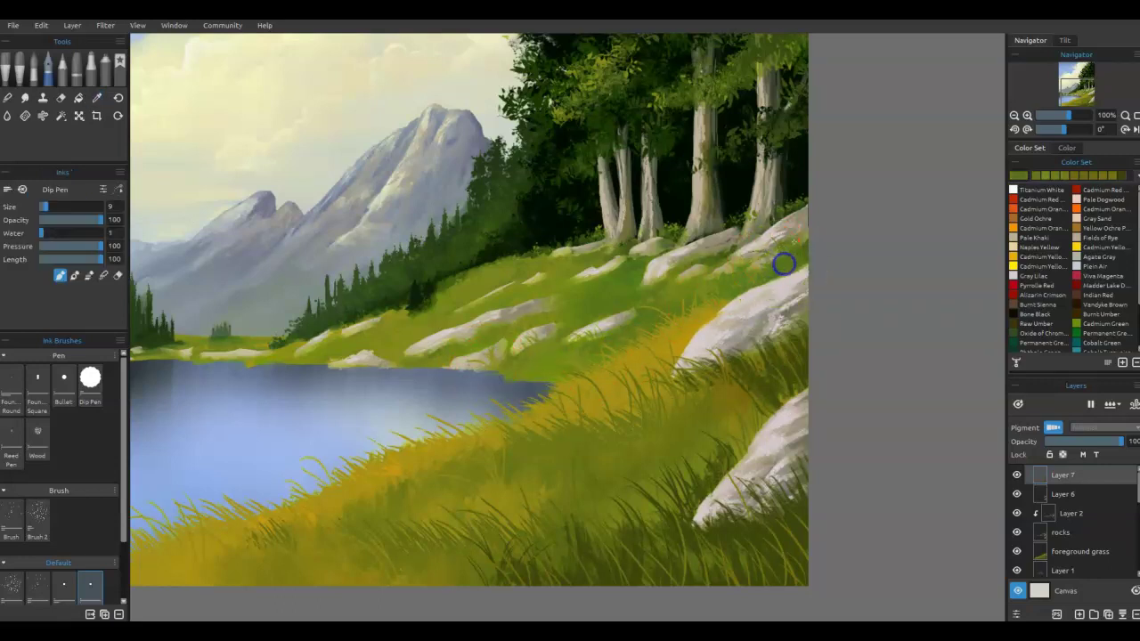
{"action": "left_click", "coordinate": [657, 285]}
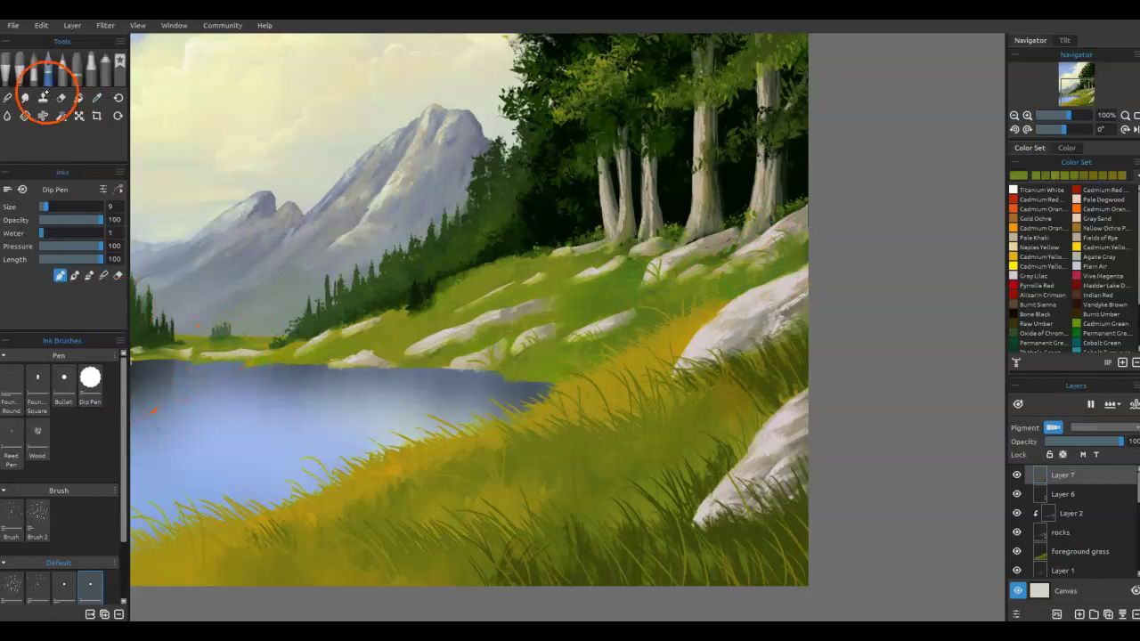
Step: Switch to the Bush Brush at size 18, dab green foliage beside the background rock at the canvas edge, and undo the near-black dabs
{"action": "left_click", "coordinate": [18, 64]}
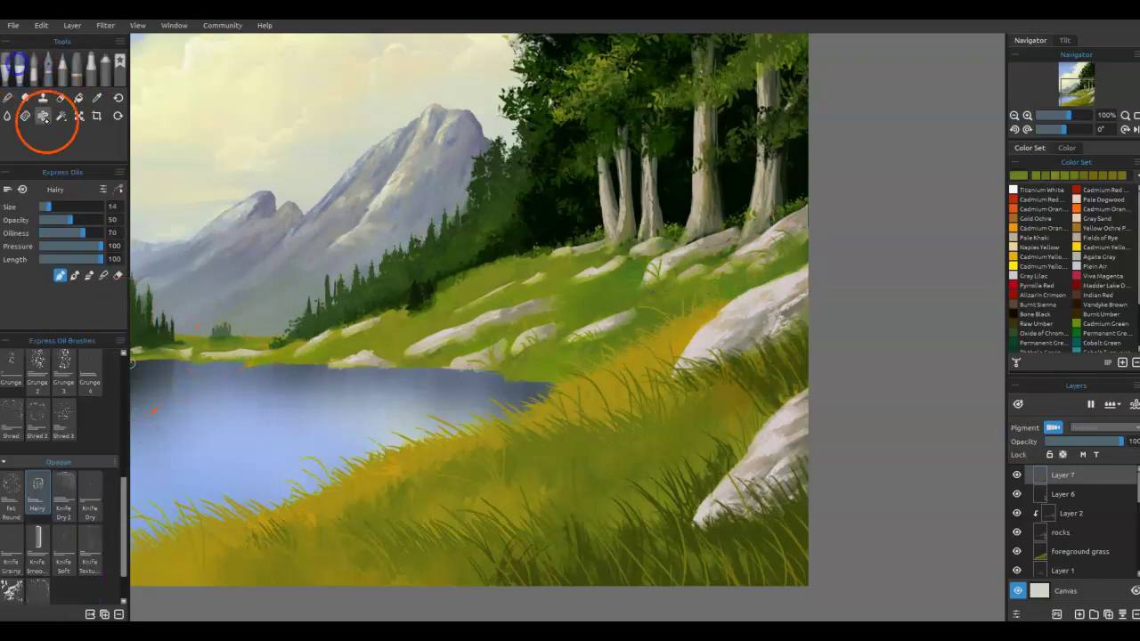
{"action": "left_click", "coordinate": [8, 65]}
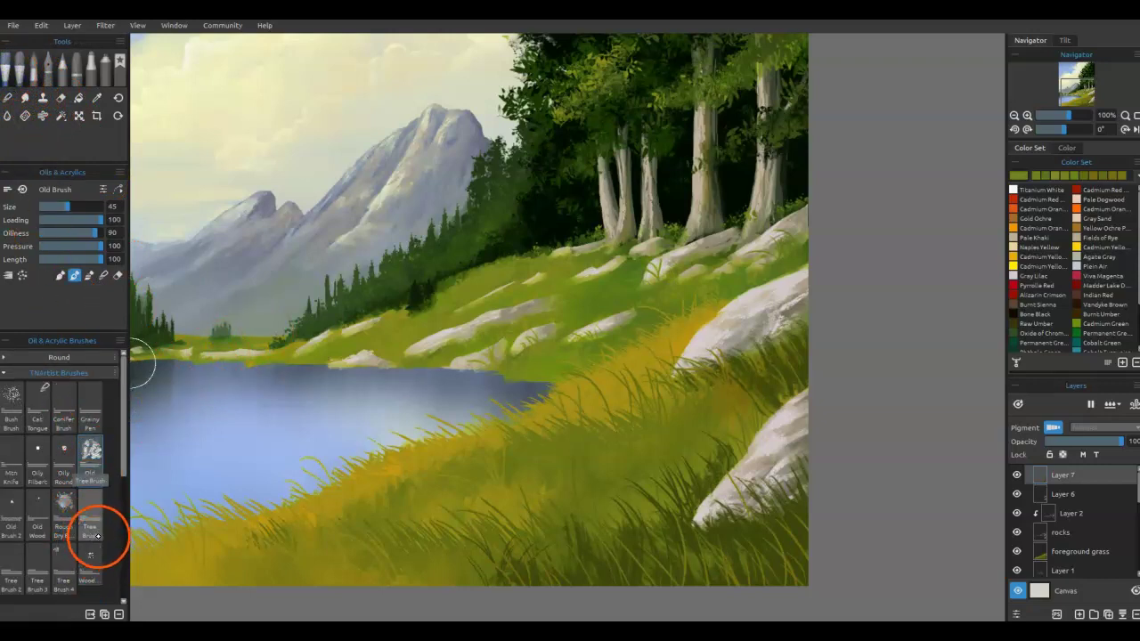
{"action": "left_click", "coordinate": [11, 406]}
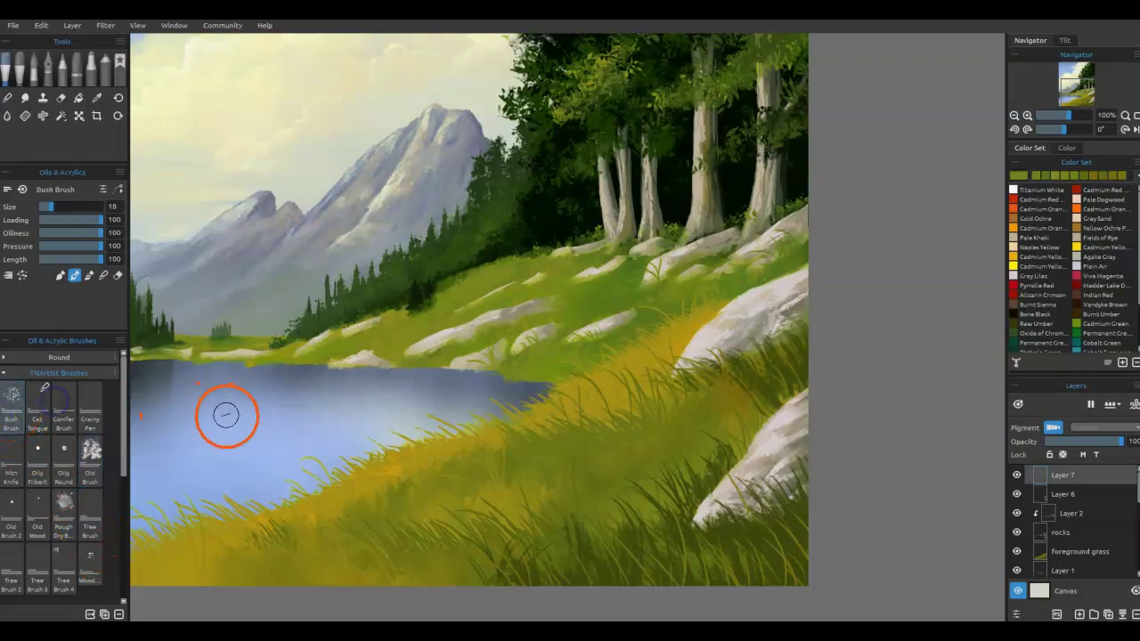
{"action": "left_click_drag", "start_coordinate": [739, 263], "coordinate": [802, 249]}
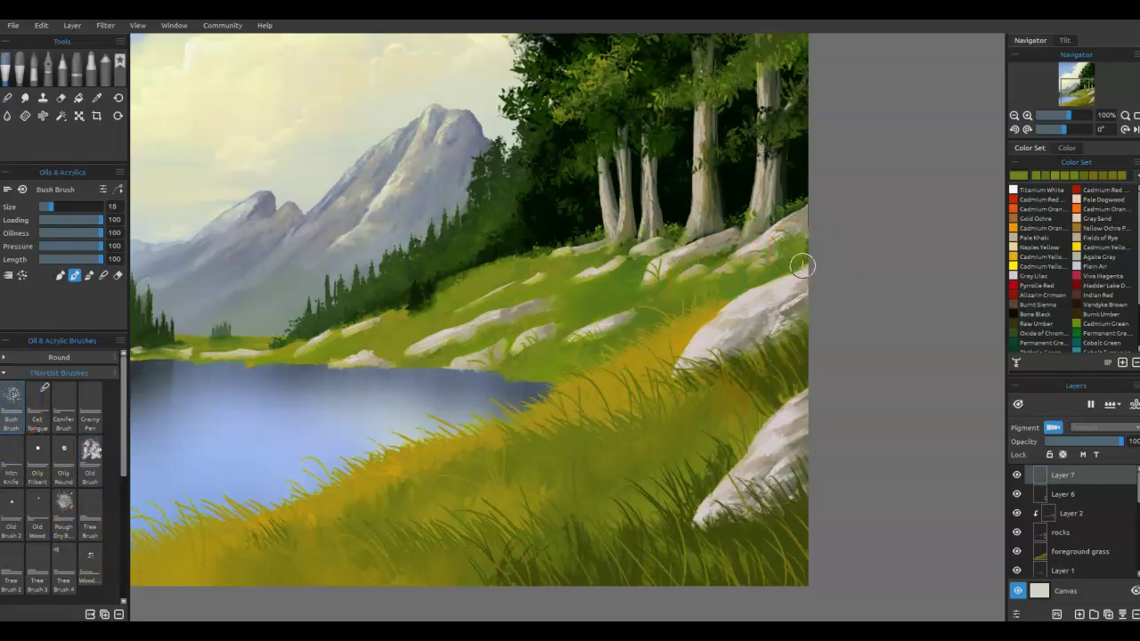
{"action": "left_click", "coordinate": [739, 182], "text": "alt"}
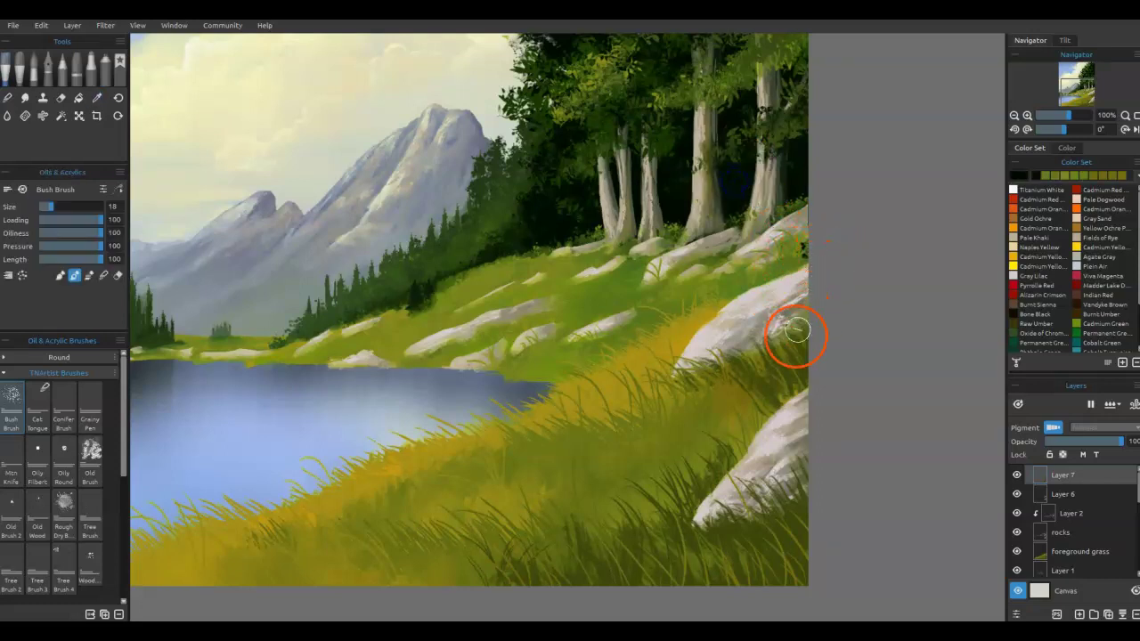
{"action": "key", "text": "ctrl+z"}
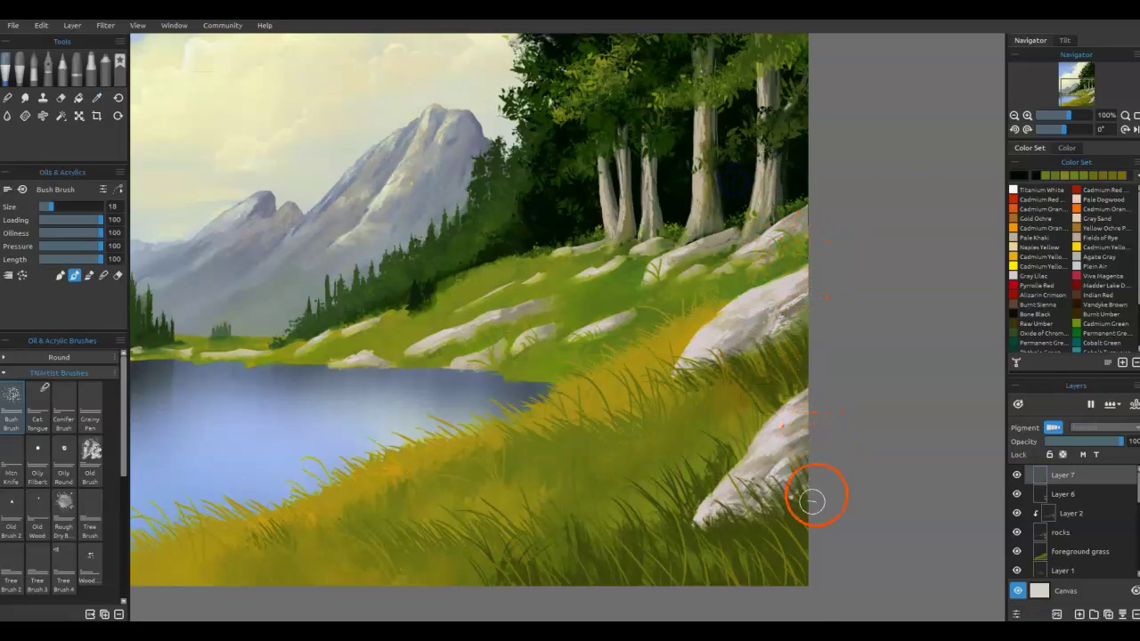
Step: Sample a dark olive from the lower corner, dab foliage around the upper foreground rock, and erase the excess near its base
{"action": "left_click", "coordinate": [796, 524], "text": "alt"}
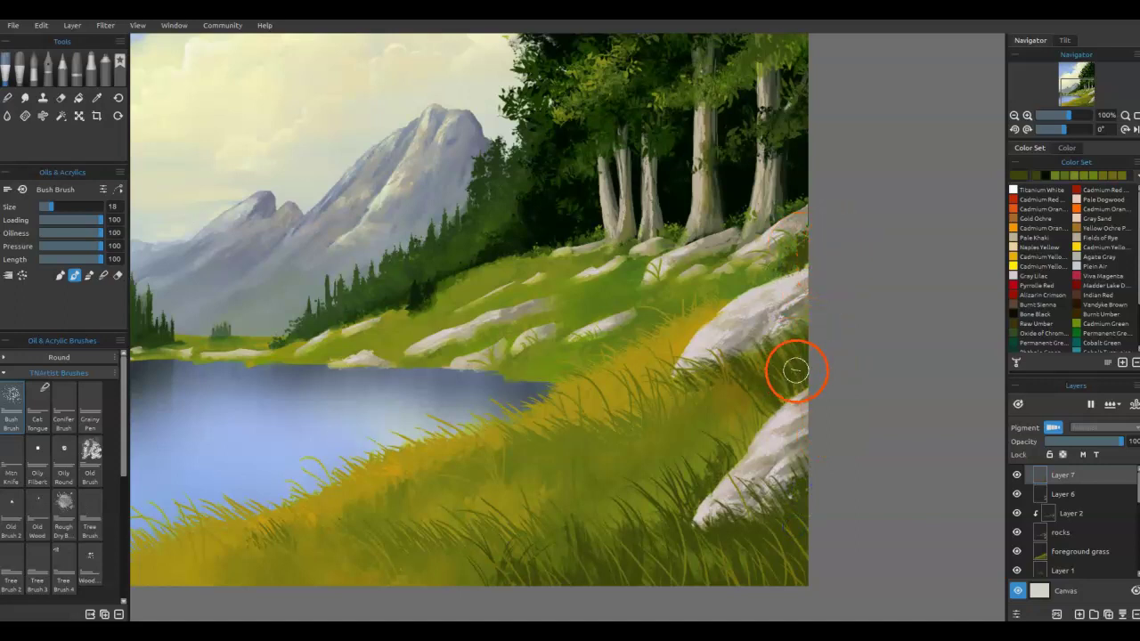
{"action": "key", "text": "e"}
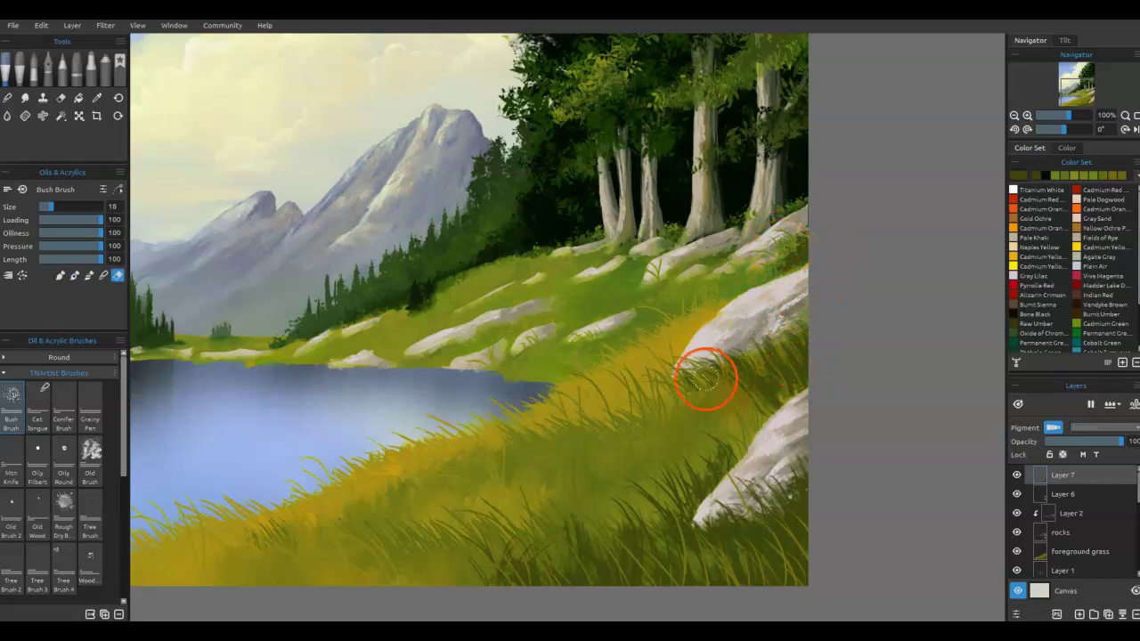
{"action": "key", "text": "e"}
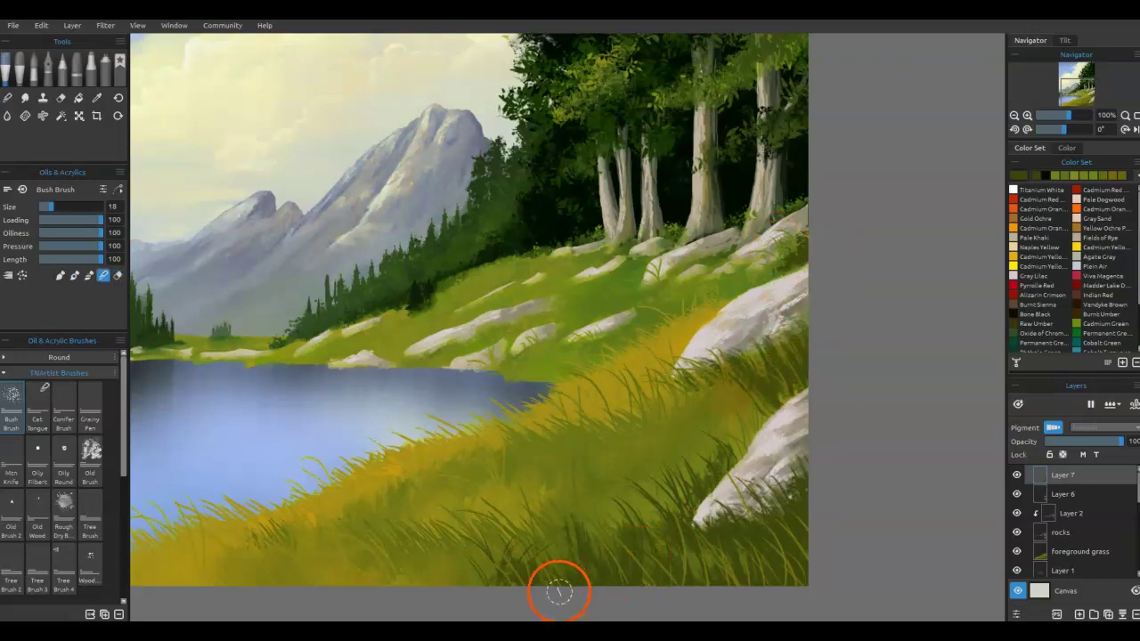
Step: Return to painting with the Bush Brush and dab dark leafy clumps along the bottom edge, in the lower corner and beside the lower rock
{"action": "key", "text": "b"}
{"action": "left_click_drag", "start_coordinate": [482, 569], "coordinate": [473, 583]}
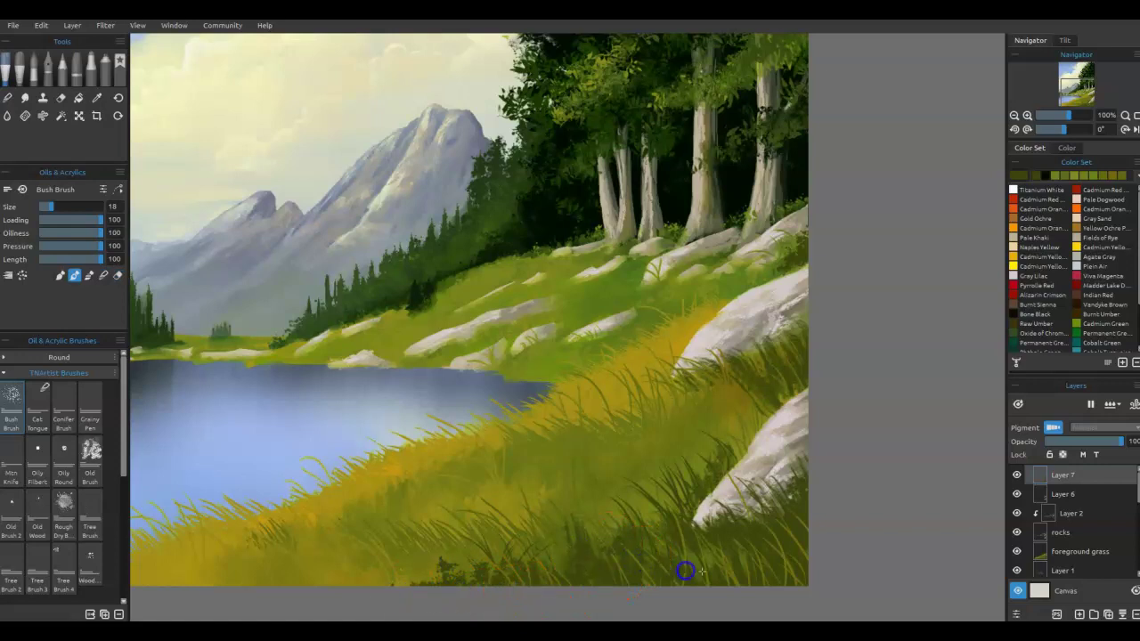
{"action": "mouse_move", "coordinate": [763, 575]}
{"action": "left_mouse_down"}
{"action": "mouse_move", "coordinate": [792, 491]}
{"action": "mouse_move", "coordinate": [755, 511]}
{"action": "mouse_move", "coordinate": [799, 538]}
{"action": "left_mouse_up"}
{"action": "mouse_move", "coordinate": [663, 529]}
{"action": "left_mouse_down"}
{"action": "mouse_move", "coordinate": [632, 551]}
{"action": "mouse_move", "coordinate": [662, 523]}
{"action": "left_mouse_up"}
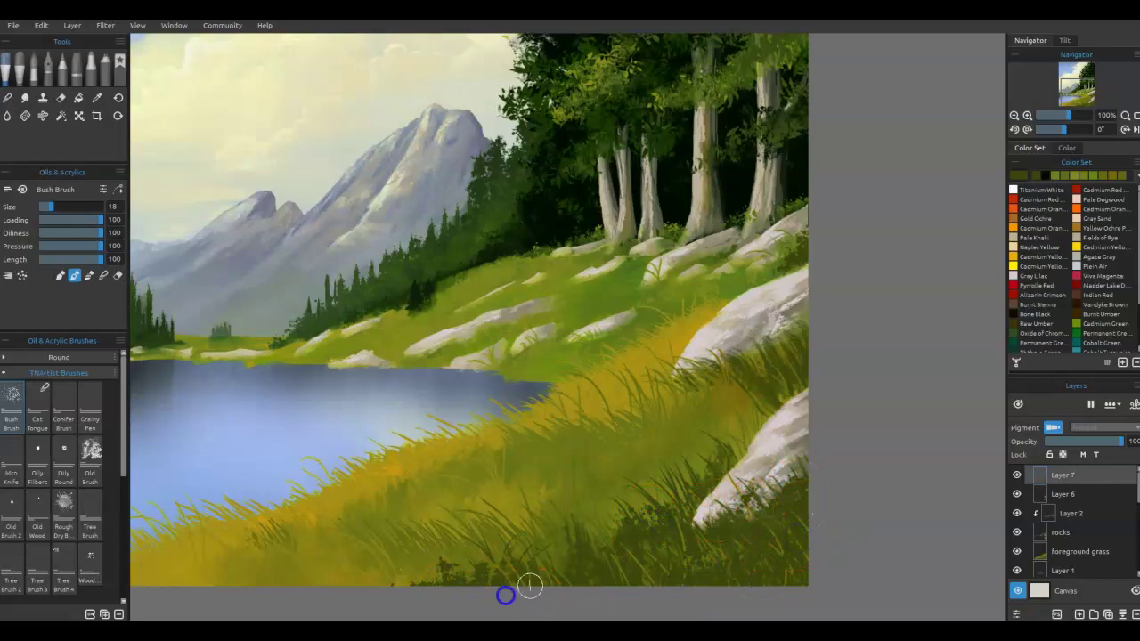
{"action": "mouse_move", "coordinate": [661, 466]}
{"action": "left_mouse_down"}
{"action": "mouse_move", "coordinate": [624, 407]}
{"action": "mouse_move", "coordinate": [654, 437]}
{"action": "mouse_move", "coordinate": [595, 445]}
{"action": "mouse_move", "coordinate": [583, 481]}
{"action": "mouse_move", "coordinate": [571, 478]}
{"action": "left_mouse_up"}
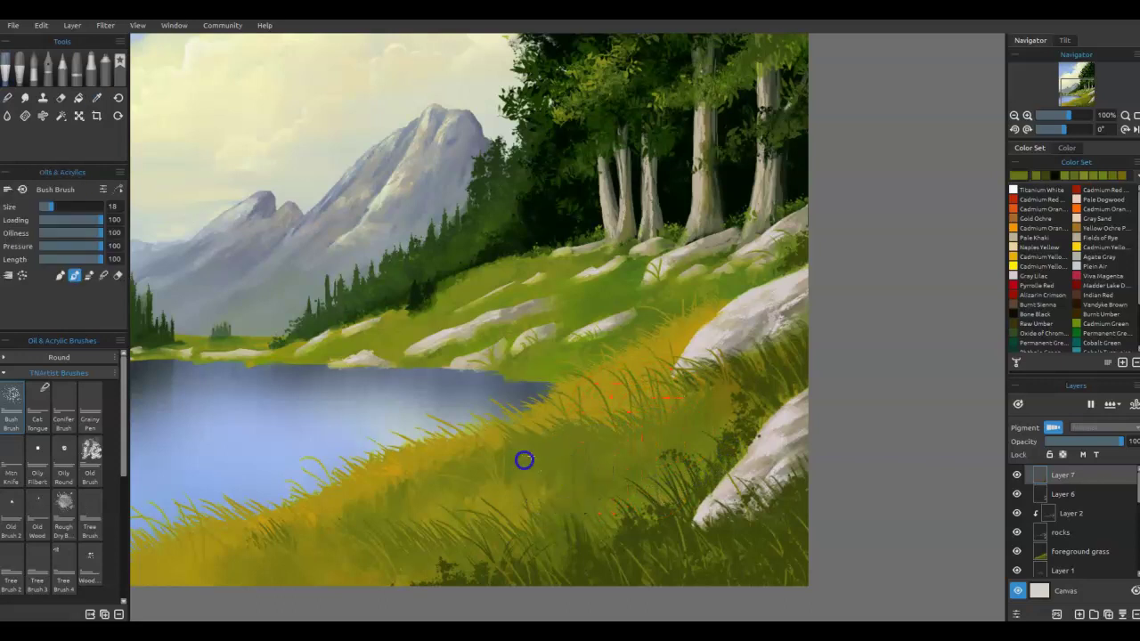
Step: Dab small olive foliage touches into the middle of the foreground meadow with the Bush Brush at size 18
{"action": "left_click_drag", "start_coordinate": [416, 478], "coordinate": [422, 486]}
{"action": "left_click", "coordinate": [627, 417]}
{"action": "left_click", "coordinate": [634, 417]}
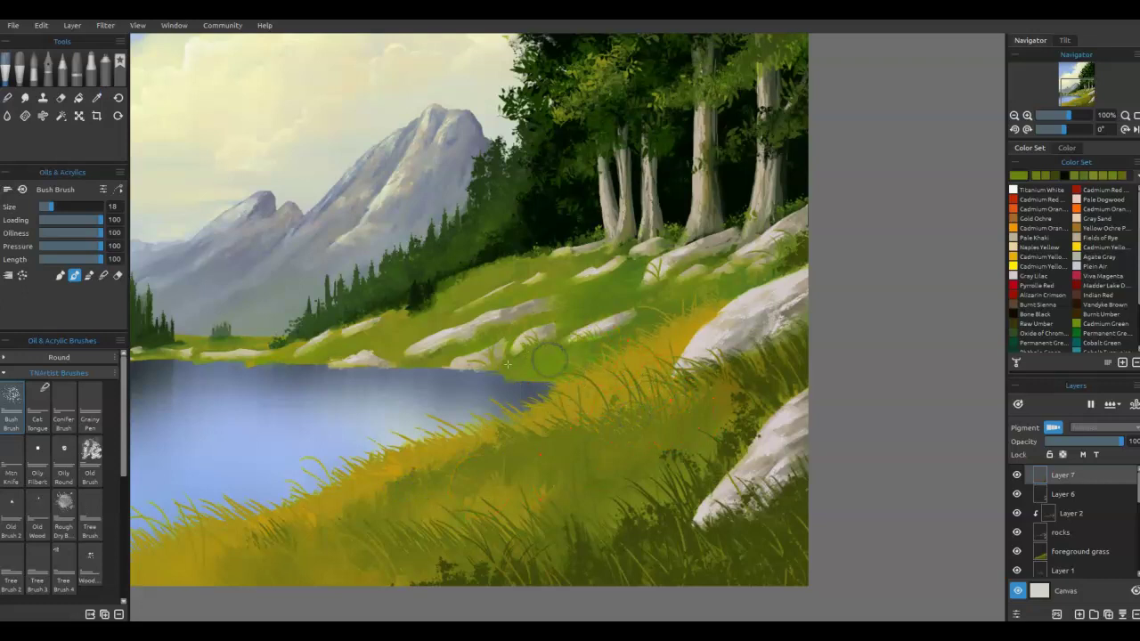
Step: Sample greens from the slope and meadow, dab light foliage around the midground rocks and shoreline, and erase the excess
{"action": "left_click", "coordinate": [603, 303], "text": "alt"}
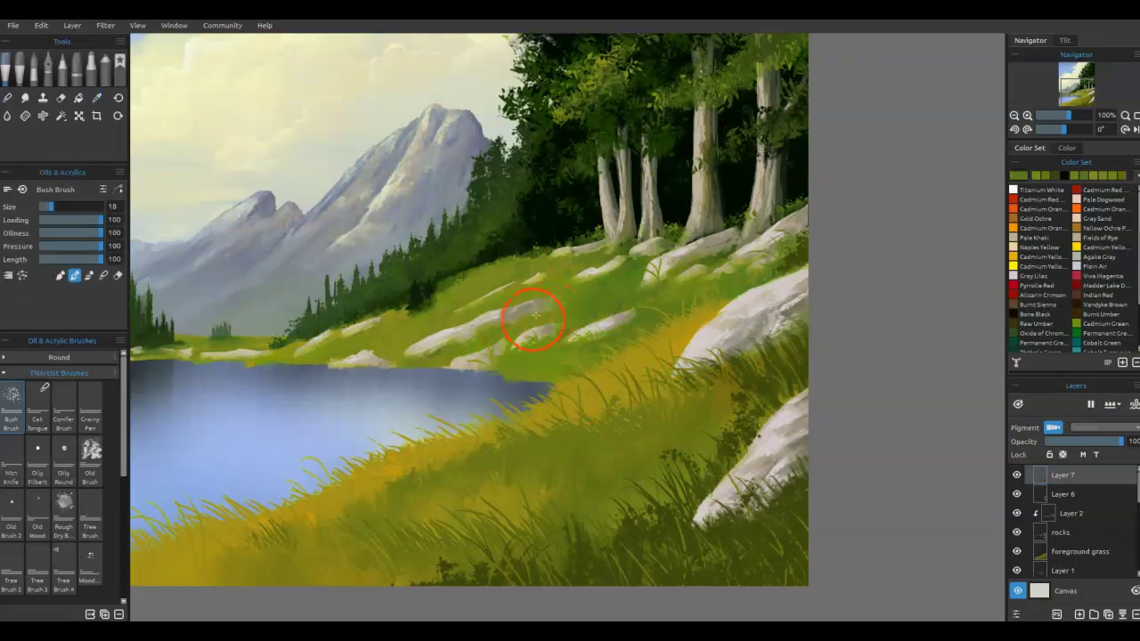
{"action": "left_click", "coordinate": [502, 261], "text": "alt"}
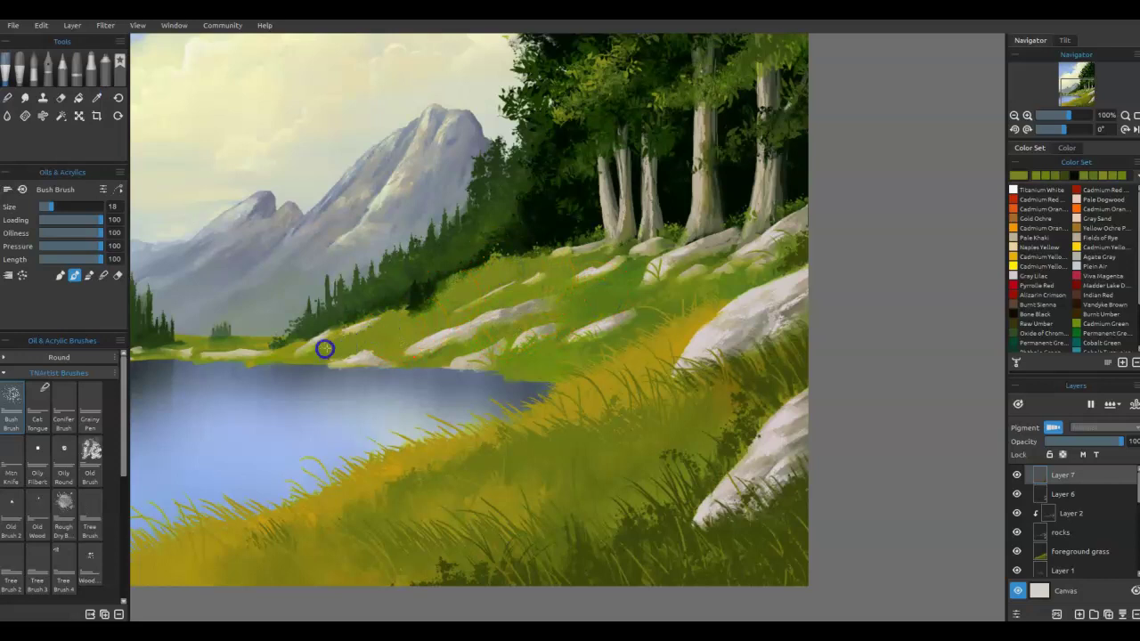
{"action": "left_click", "coordinate": [599, 308], "text": "alt"}
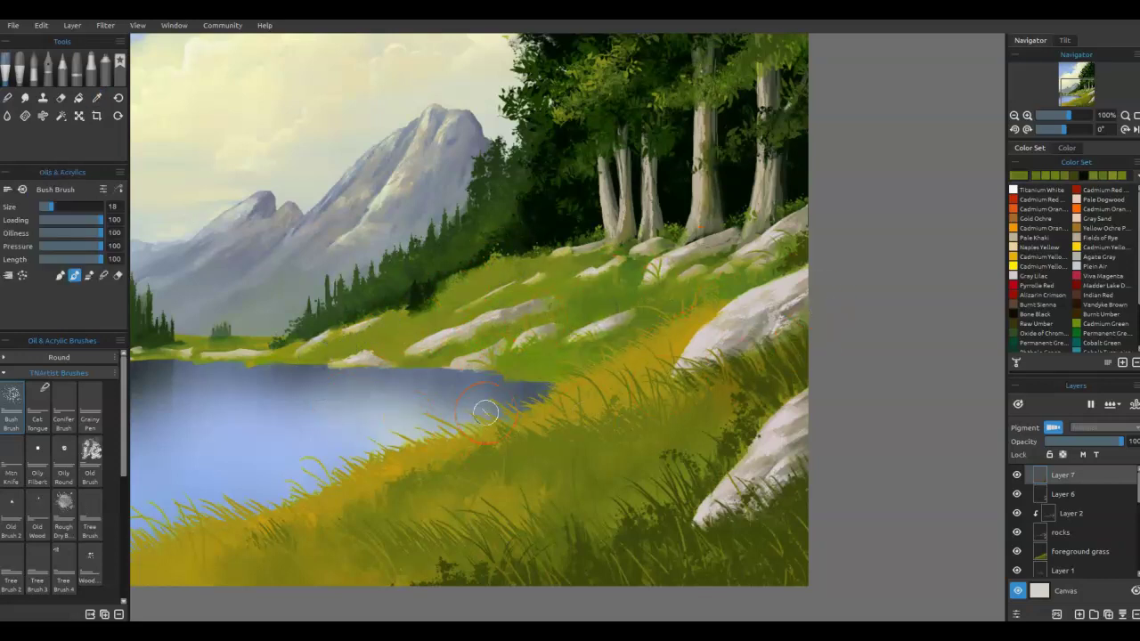
{"action": "left_click", "coordinate": [568, 449], "text": "alt"}
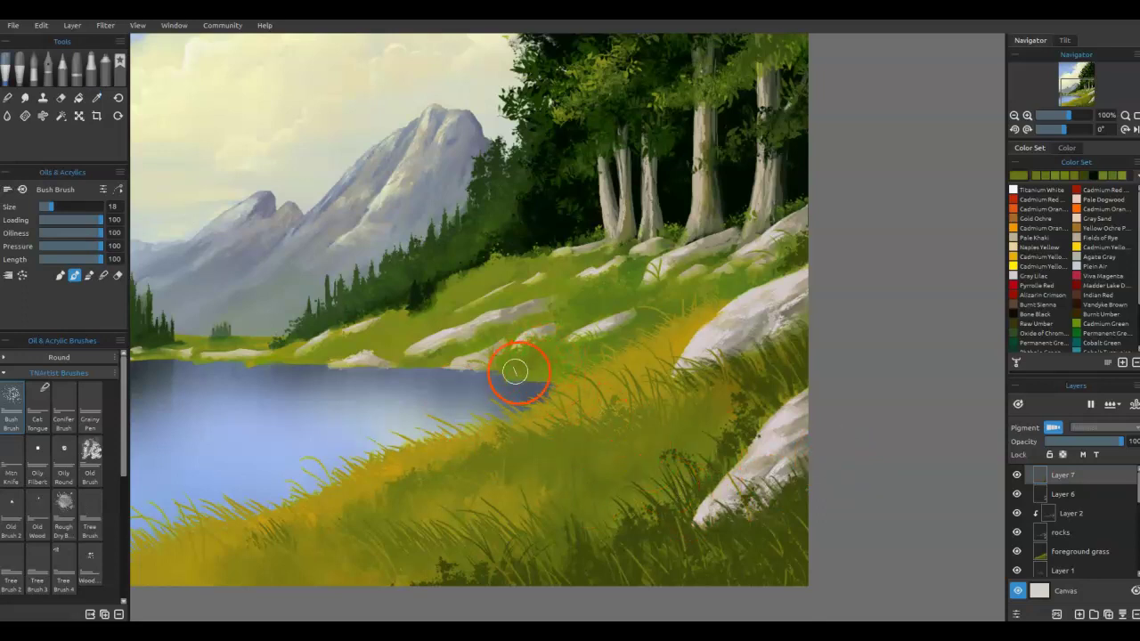
{"action": "key", "text": "b"}
{"action": "mouse_move", "coordinate": [524, 367]}
{"action": "left_mouse_down"}
{"action": "mouse_move", "coordinate": [550, 361]}
{"action": "mouse_move", "coordinate": [534, 358]}
{"action": "left_mouse_up"}
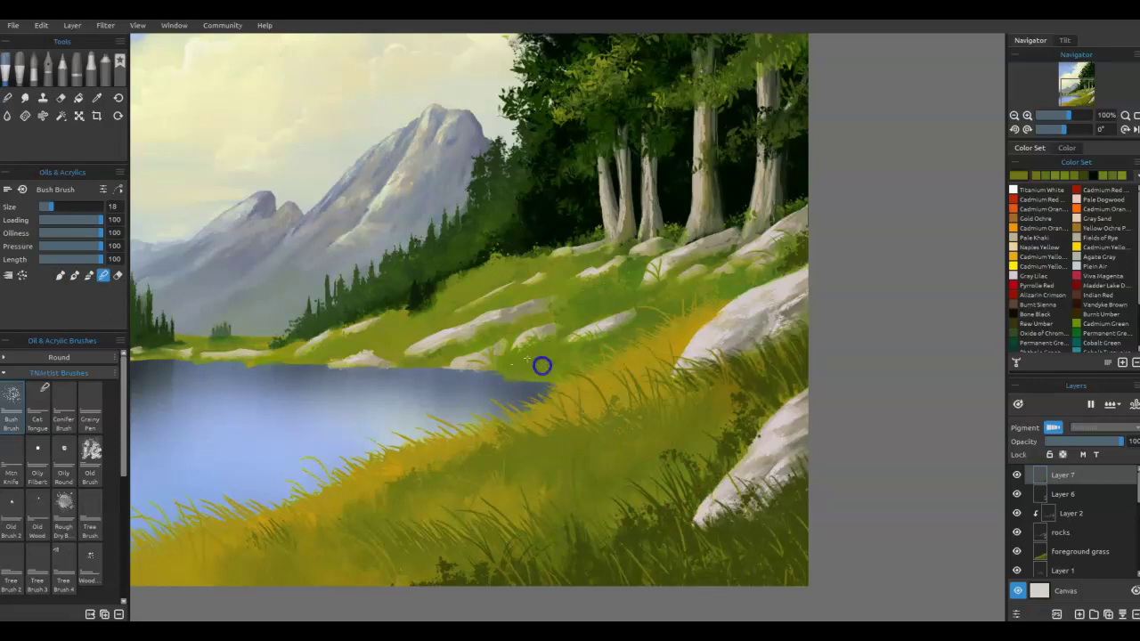
{"action": "left_click_drag", "start_coordinate": [624, 486], "coordinate": [682, 411]}
Step: Sample olive and golden tones from the foreground grass and dab small leafy clumps in the lower lakeside corner
{"action": "left_click_drag", "start_coordinate": [549, 477], "coordinate": [790, 415]}
{"action": "key", "text": "alt"}
{"action": "left_click", "coordinate": [604, 499], "text": "alt"}
{"action": "mouse_move", "coordinate": [604, 501]}
{"action": "left_mouse_down"}
{"action": "mouse_move", "coordinate": [599, 534]}
{"action": "mouse_move", "coordinate": [603, 525]}
{"action": "left_mouse_up"}
{"action": "left_click_drag", "start_coordinate": [525, 517], "coordinate": [518, 523]}
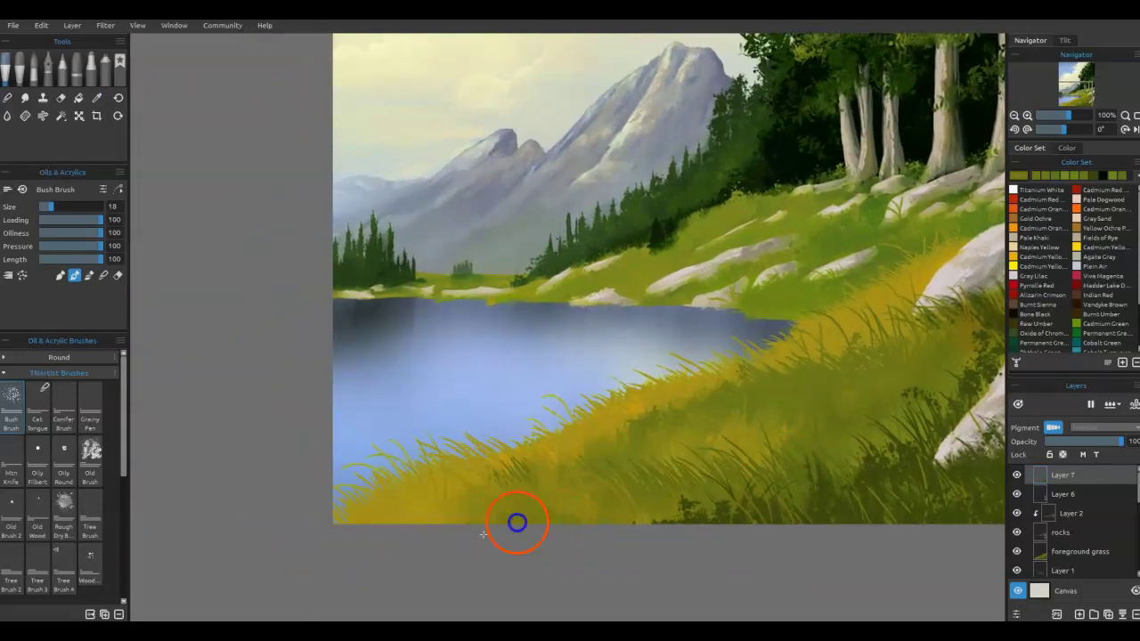
{"action": "left_click", "coordinate": [377, 526], "text": "alt"}
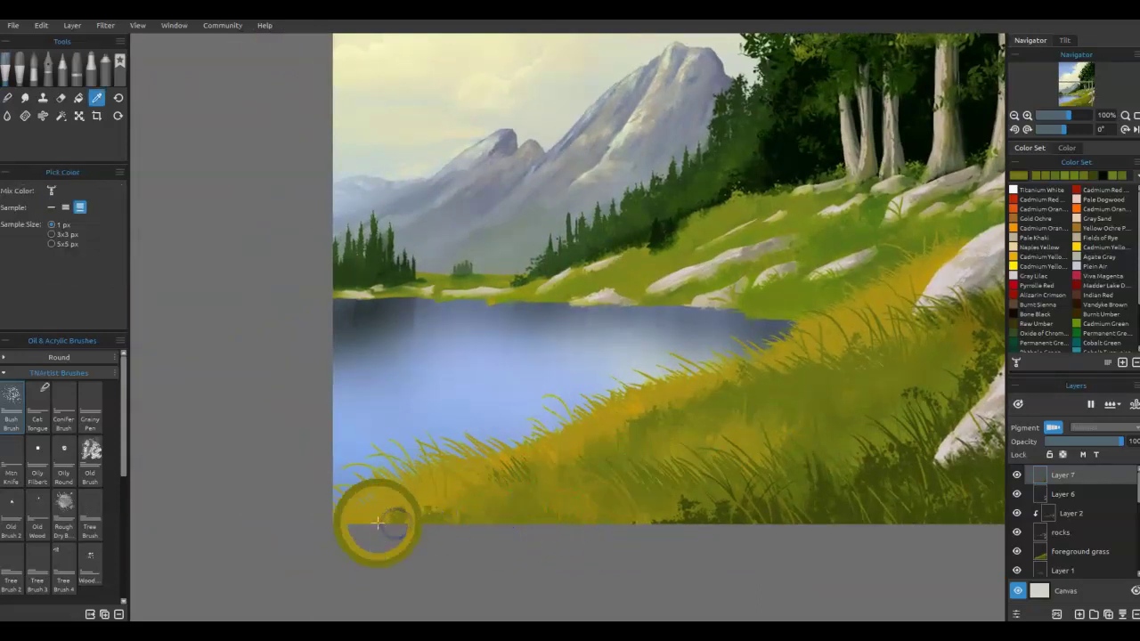
{"action": "left_click", "coordinate": [383, 517], "text": "alt"}
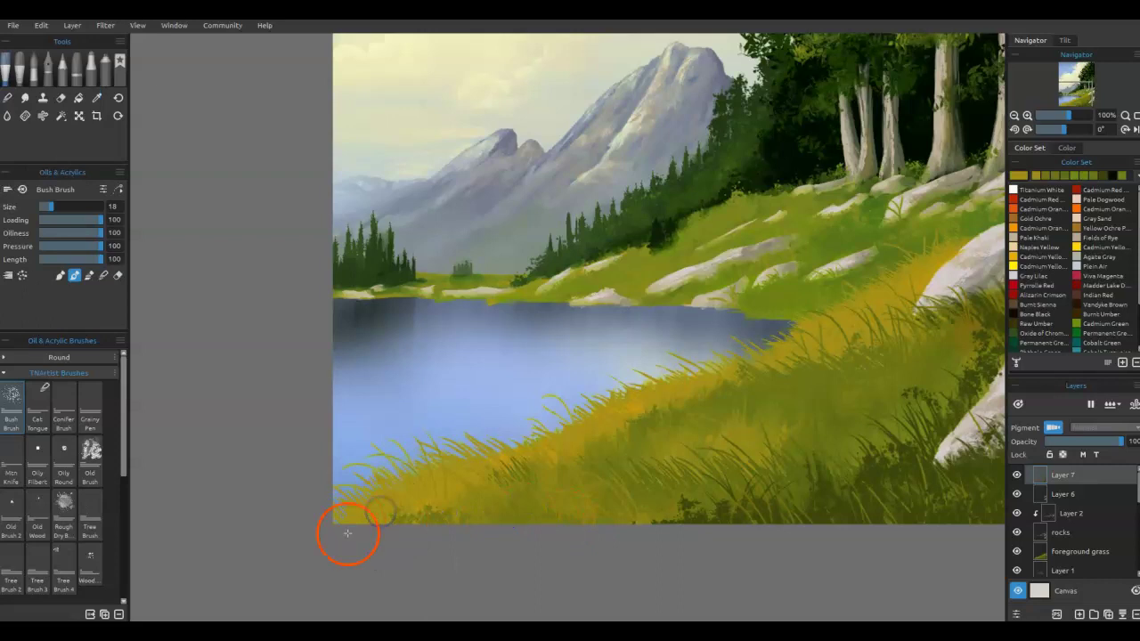
{"action": "left_click", "coordinate": [451, 501], "text": "alt"}
{"action": "mouse_move", "coordinate": [431, 524]}
{"action": "left_mouse_down"}
{"action": "mouse_move", "coordinate": [354, 533]}
{"action": "mouse_move", "coordinate": [367, 505]}
{"action": "mouse_move", "coordinate": [333, 499]}
{"action": "mouse_move", "coordinate": [347, 506]}
{"action": "left_mouse_up"}
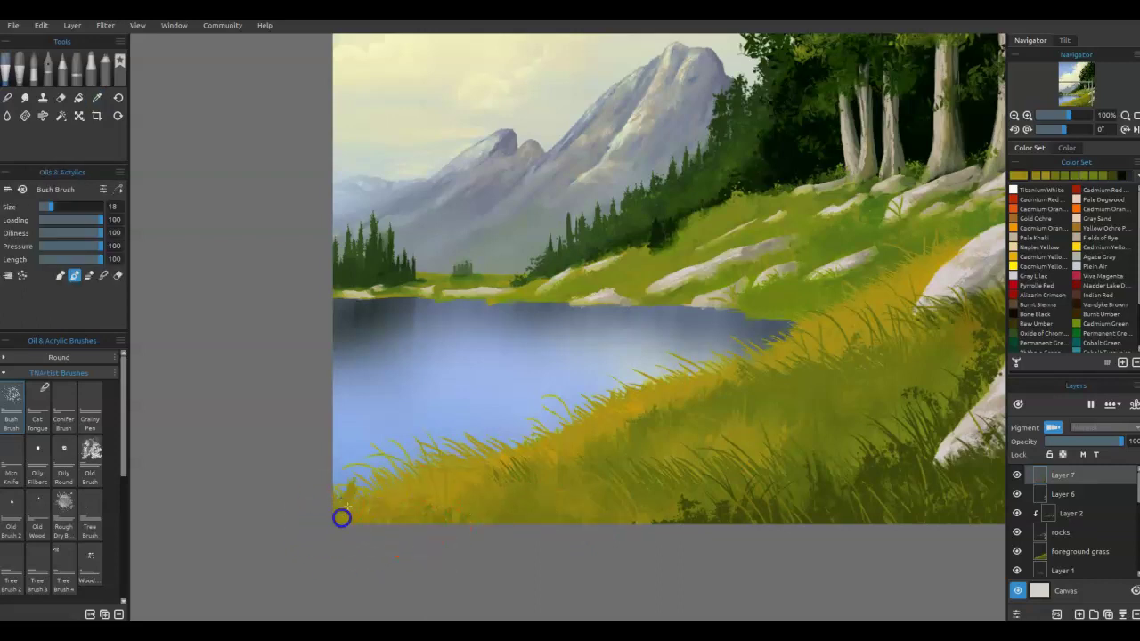
Step: Sample darker greens from the grass along the lower edge and dab darker foliage clumps over the lakeside corner
{"action": "left_click", "coordinate": [562, 509], "text": "alt"}
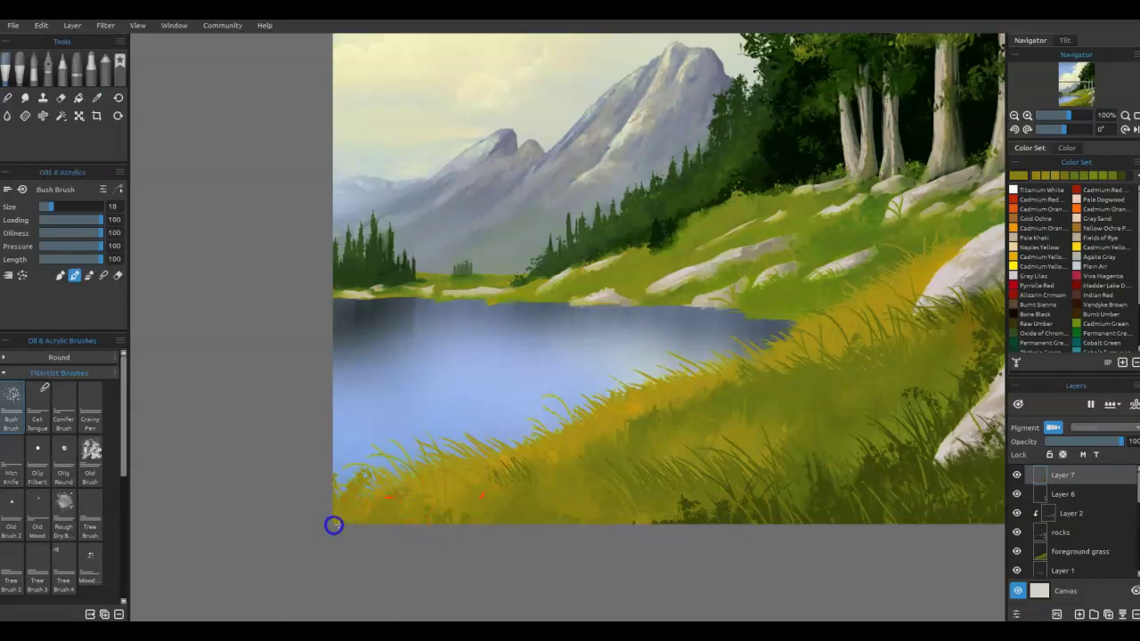
{"action": "left_click", "coordinate": [556, 503], "text": "alt"}
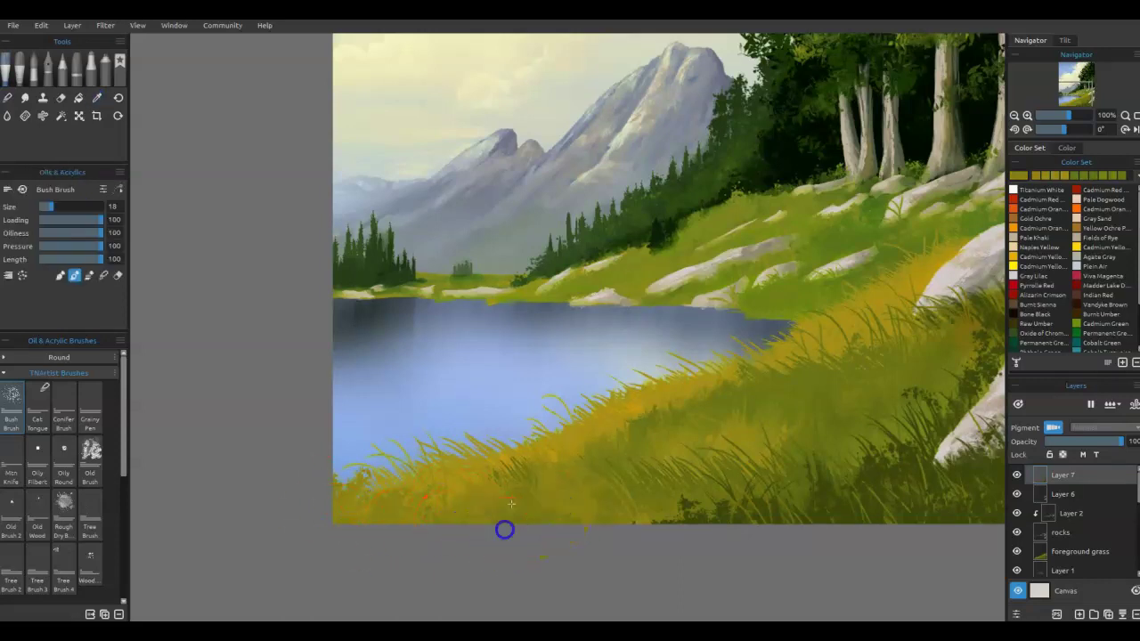
{"action": "mouse_move", "coordinate": [344, 481]}
{"action": "left_mouse_down"}
{"action": "mouse_move", "coordinate": [345, 457]}
{"action": "mouse_move", "coordinate": [339, 495]}
{"action": "left_mouse_up"}
{"action": "left_click", "coordinate": [712, 525], "text": "alt"}
{"action": "left_click", "coordinate": [718, 522], "text": "alt"}
{"action": "mouse_move", "coordinate": [479, 529]}
{"action": "left_mouse_down"}
{"action": "mouse_move", "coordinate": [458, 547]}
{"action": "mouse_move", "coordinate": [414, 543]}
{"action": "left_mouse_up"}
{"action": "left_click_drag", "start_coordinate": [431, 499], "coordinate": [458, 512]}
{"action": "mouse_move", "coordinate": [372, 502]}
{"action": "left_mouse_down"}
{"action": "mouse_move", "coordinate": [344, 514]}
{"action": "mouse_move", "coordinate": [376, 536]}
{"action": "left_mouse_up"}
{"action": "left_click", "coordinate": [431, 496], "text": "alt"}
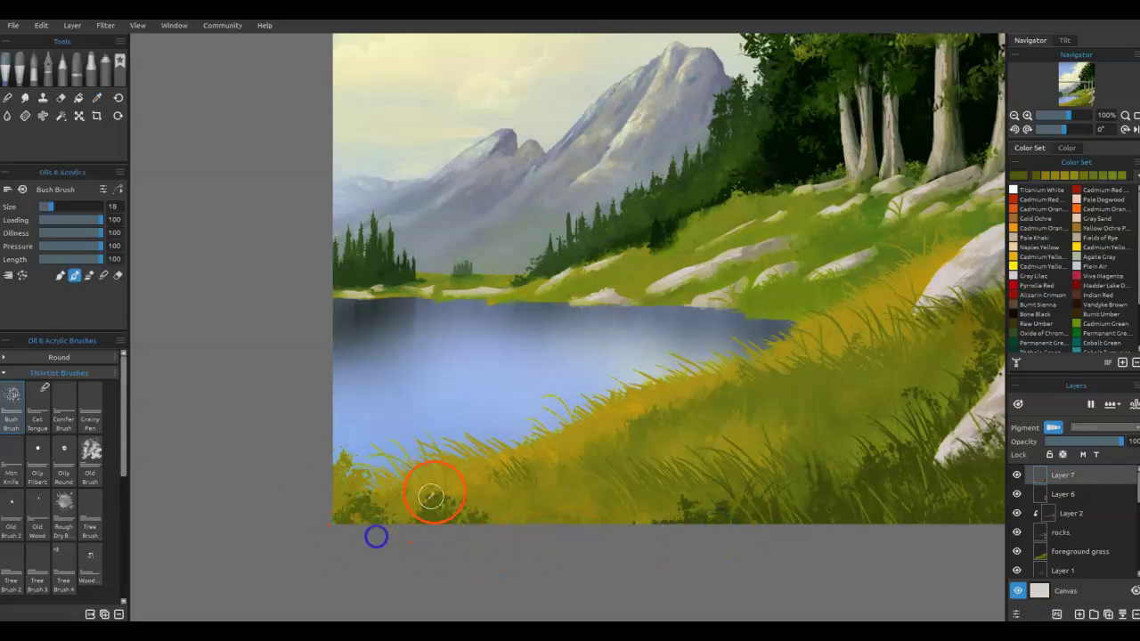
Step: Switch the Bush Brush to erasing and thin out the new foliage along the meadow's lower edge
{"action": "key", "text": "b"}
{"action": "mouse_move", "coordinate": [461, 517]}
{"action": "left_mouse_down"}
{"action": "mouse_move", "coordinate": [473, 535]}
{"action": "mouse_move", "coordinate": [440, 528]}
{"action": "mouse_move", "coordinate": [436, 493]}
{"action": "mouse_move", "coordinate": [374, 519]}
{"action": "mouse_move", "coordinate": [369, 484]}
{"action": "mouse_move", "coordinate": [341, 514]}
{"action": "left_mouse_up"}
{"action": "left_click", "coordinate": [506, 516]}
{"action": "mouse_move", "coordinate": [506, 517]}
{"action": "left_mouse_down"}
{"action": "mouse_move", "coordinate": [499, 496]}
{"action": "mouse_move", "coordinate": [521, 526]}
{"action": "left_mouse_up"}
{"action": "left_click", "coordinate": [628, 498]}
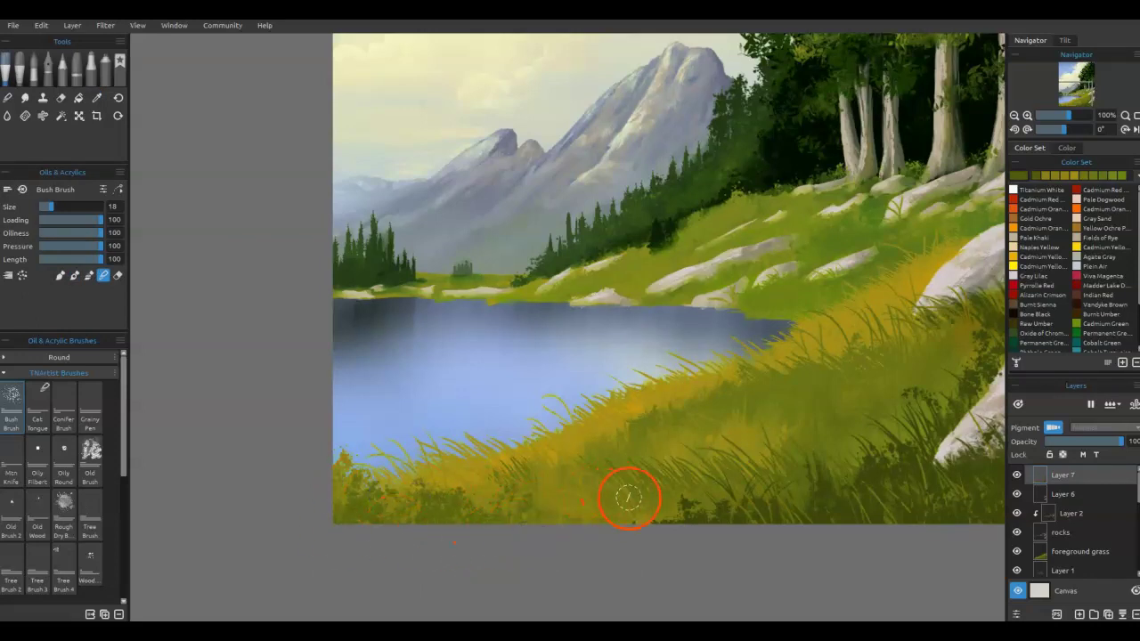
Step: Enlarge the erasing Bush Brush to size 40 and soften the foliage in the lakeside corner and foreground meadow
{"action": "key", "text": "]"}
{"action": "left_click_drag", "start_coordinate": [489, 528], "coordinate": [547, 498]}
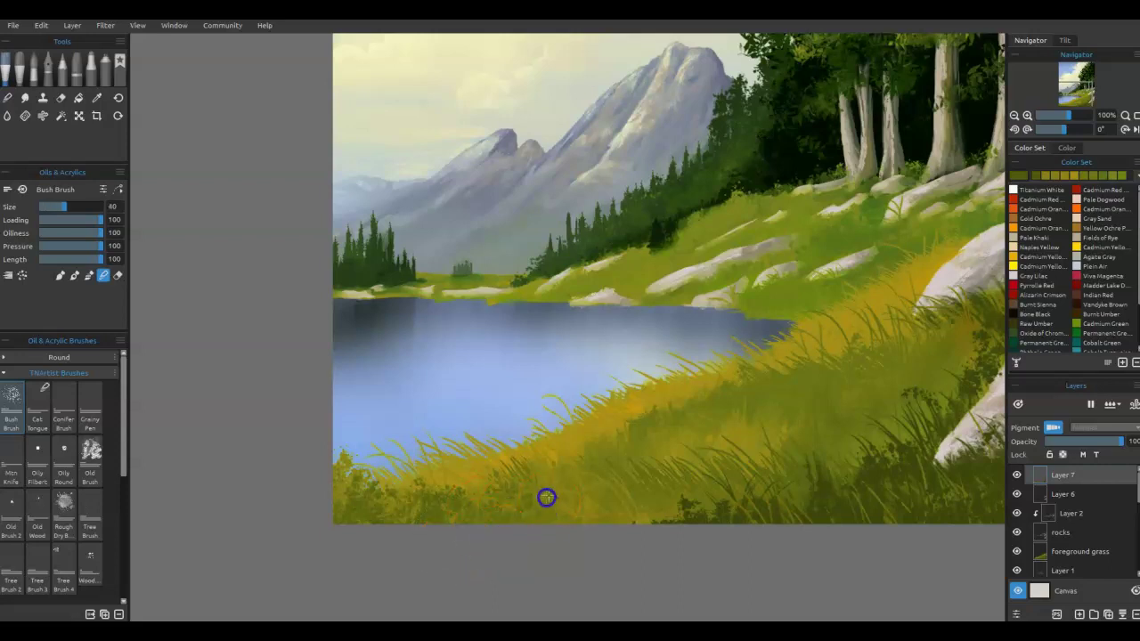
{"action": "left_click", "coordinate": [360, 459]}
{"action": "left_click", "coordinate": [815, 430]}
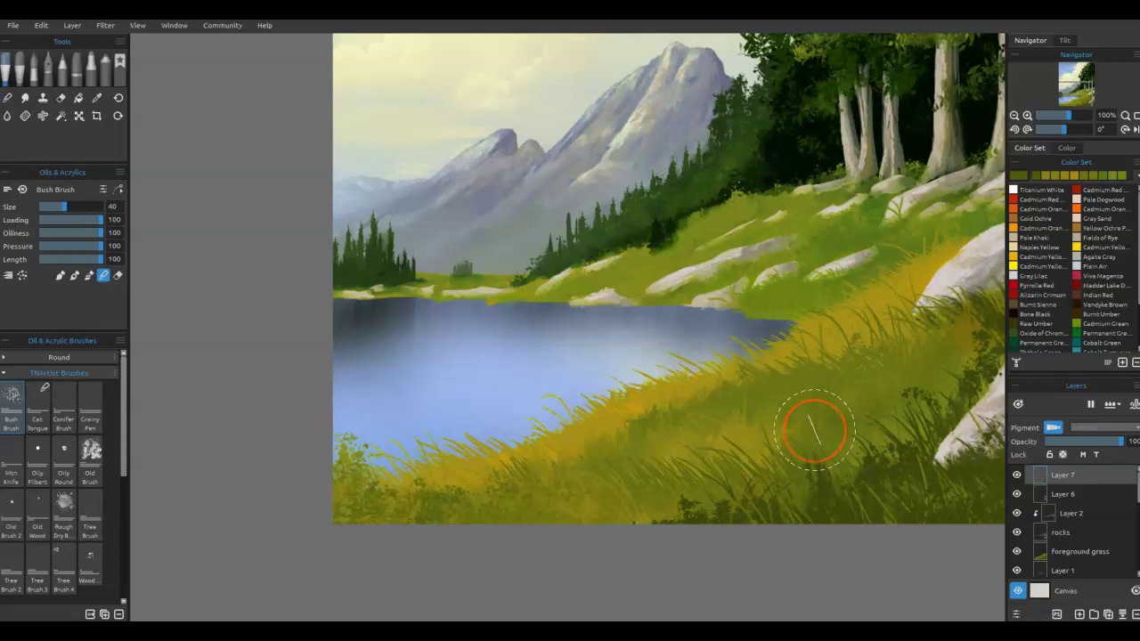
{"action": "left_click", "coordinate": [793, 491]}
{"action": "left_click_drag", "start_coordinate": [674, 432], "coordinate": [501, 460]}
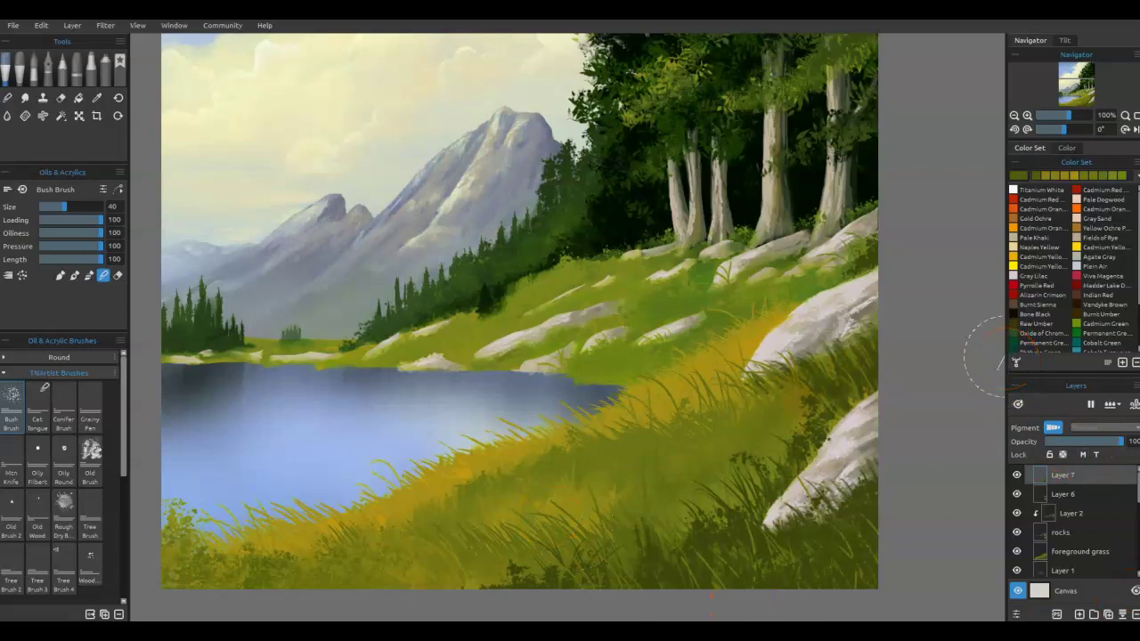
Step: Check what Layer 4 holds by hiding and showing it, and make the Water layer active
{"action": "scroll", "coordinate": [1060, 516], "scroll_direction": "down", "scroll_amount": 3}
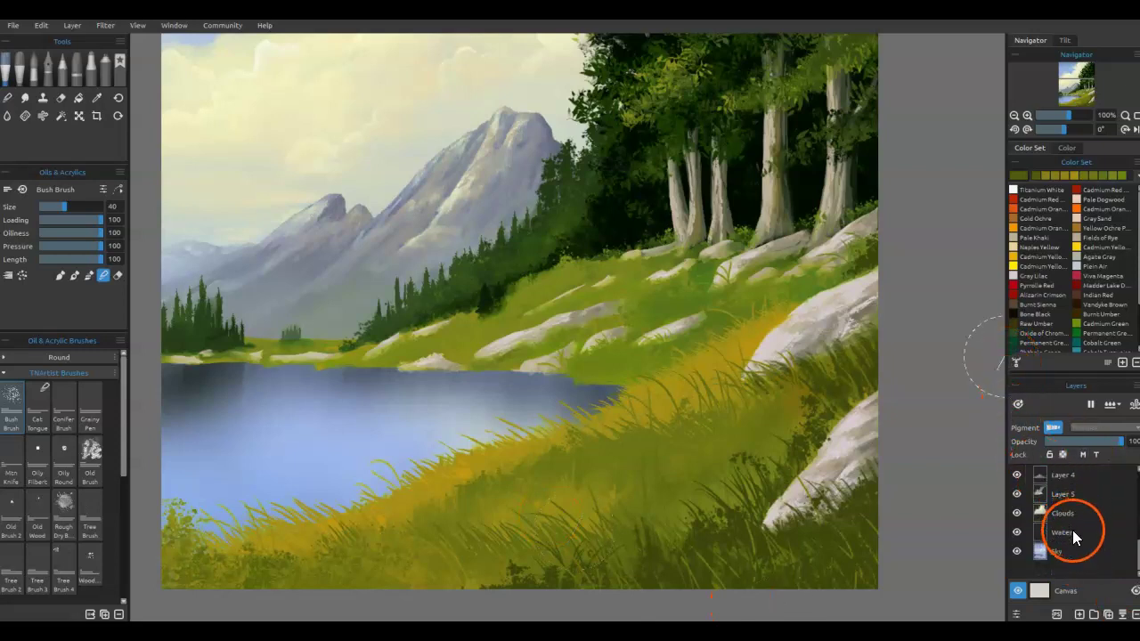
{"action": "scroll", "coordinate": [1075, 532], "scroll_direction": "up", "scroll_amount": 2}
{"action": "left_click", "coordinate": [1074, 532]}
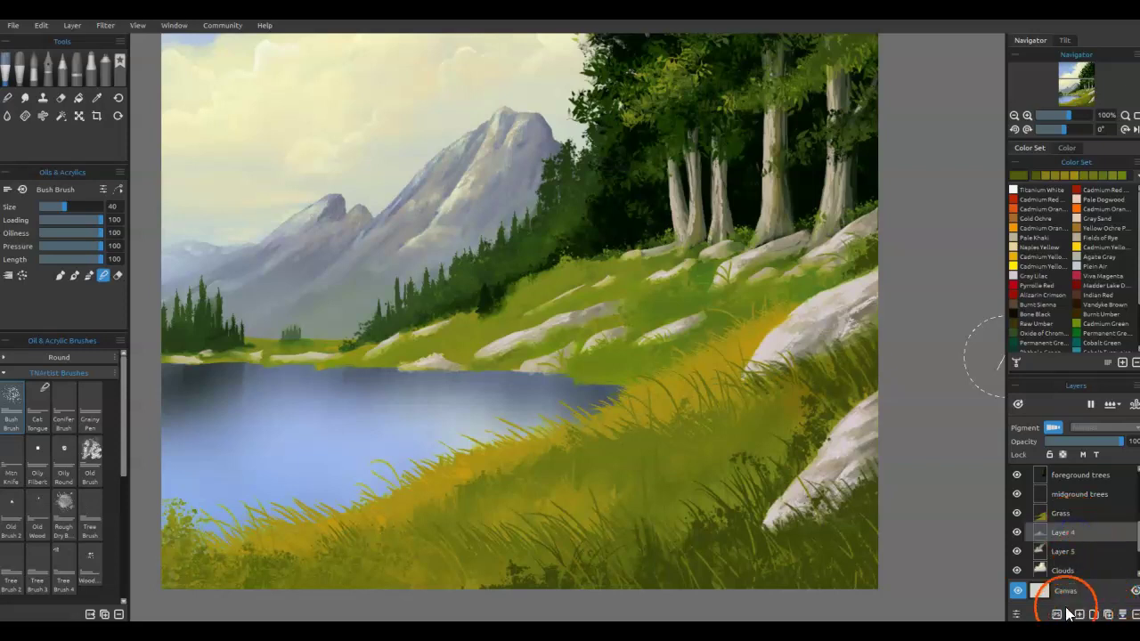
{"action": "left_click", "coordinate": [1017, 532]}
{"action": "left_click", "coordinate": [1016, 532]}
{"action": "scroll", "coordinate": [1040, 521], "scroll_direction": "up", "scroll_amount": 3}
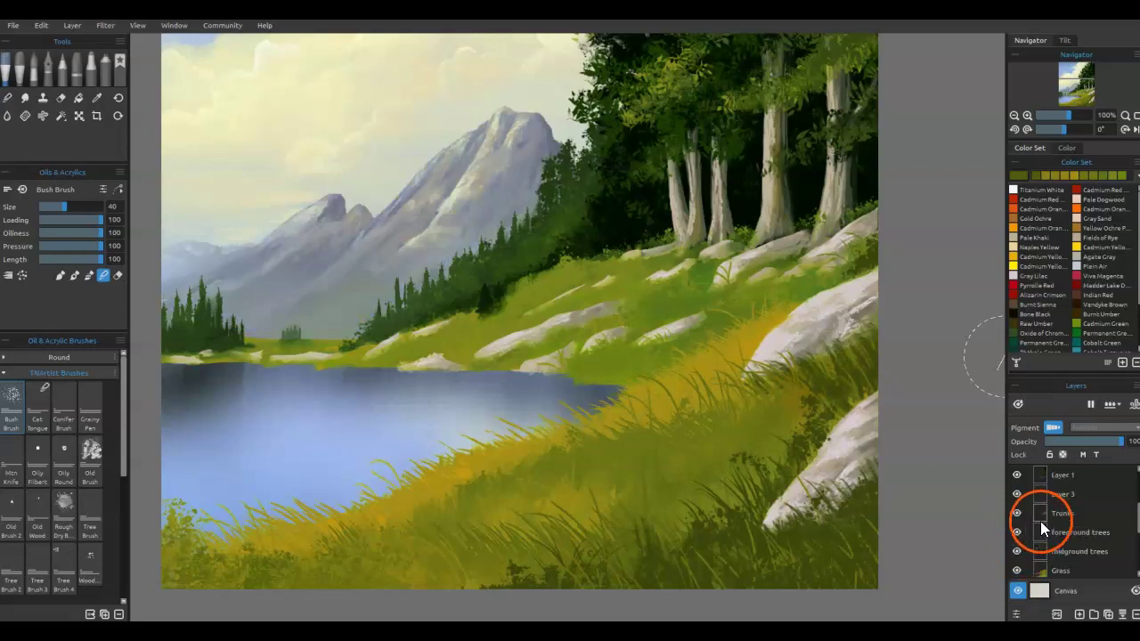
{"action": "scroll", "coordinate": [1041, 521], "scroll_direction": "down", "scroll_amount": 3}
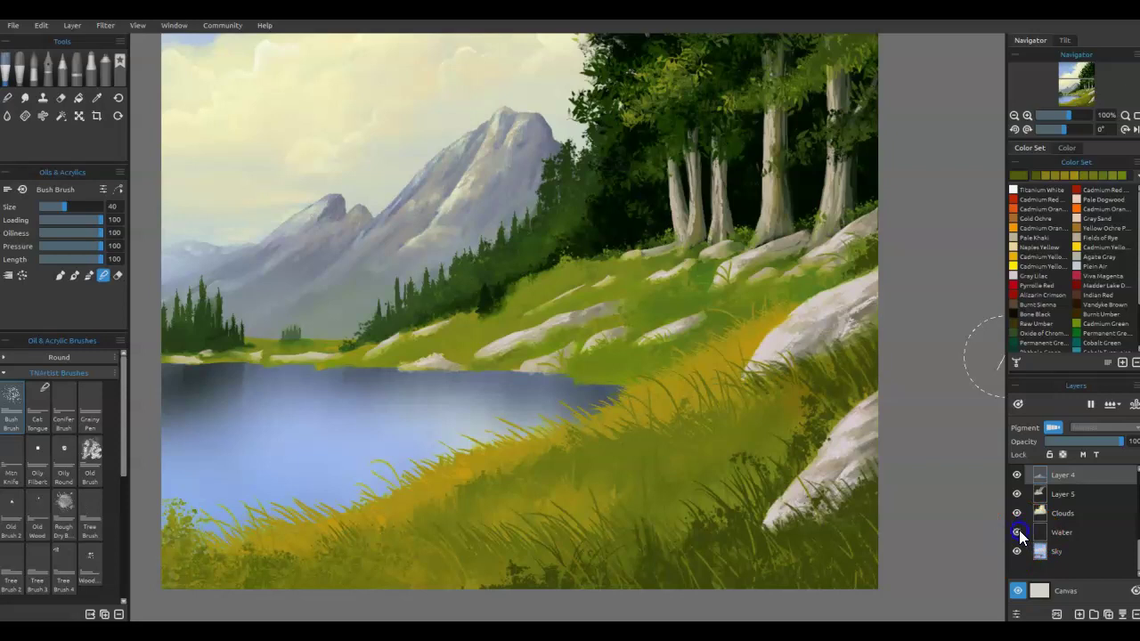
{"action": "mouse_move", "coordinate": [1062, 536]}
{"action": "left_mouse_down"}
{"action": "mouse_move", "coordinate": [980, 285]}
{"action": "mouse_move", "coordinate": [1040, 355]}
{"action": "left_mouse_up"}
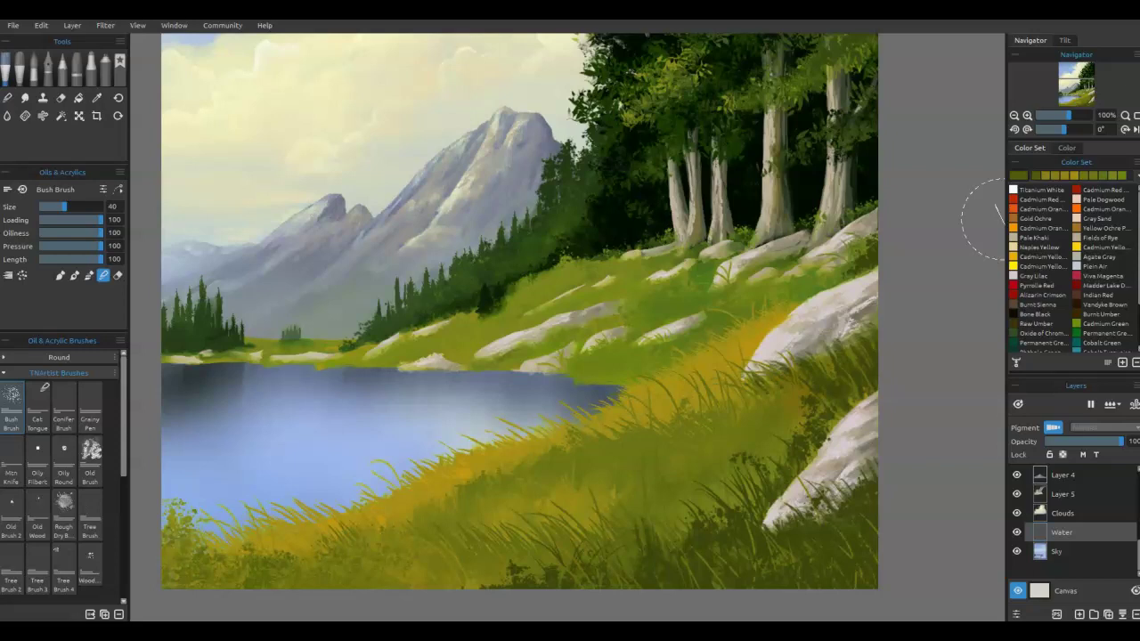
Step: Place the water ripple stencil over the lake, unlock its size ratio, stretch it across to the far bank, and enable its border
{"action": "left_click", "coordinate": [626, 301]}
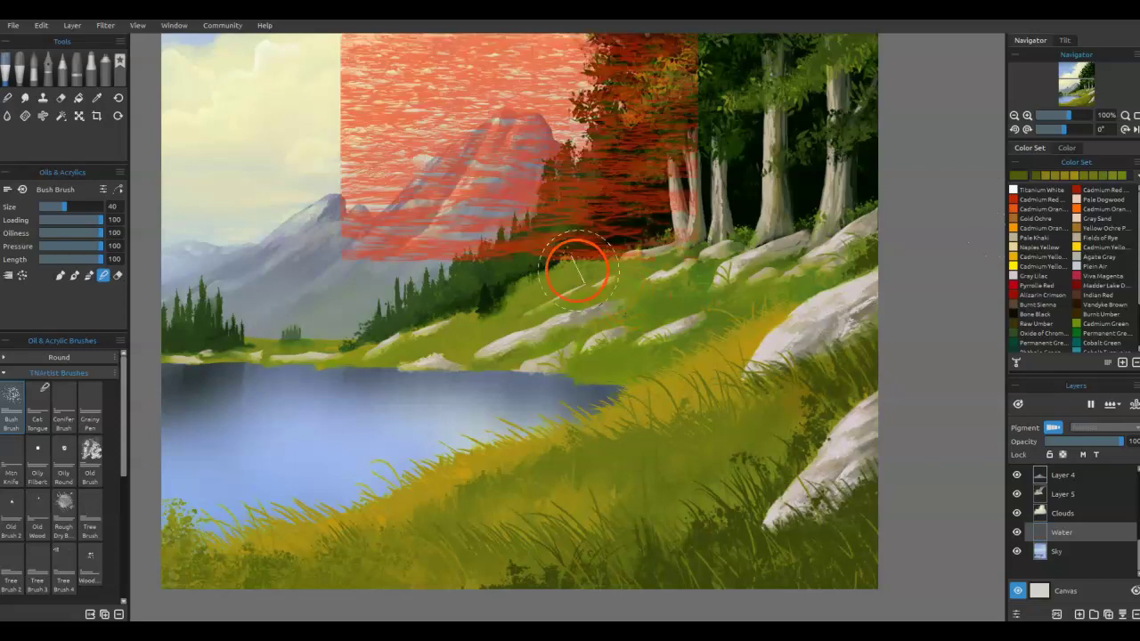
{"action": "mouse_move", "coordinate": [549, 171]}
{"action": "left_mouse_down"}
{"action": "mouse_move", "coordinate": [479, 292]}
{"action": "mouse_move", "coordinate": [315, 478]}
{"action": "left_mouse_up"}
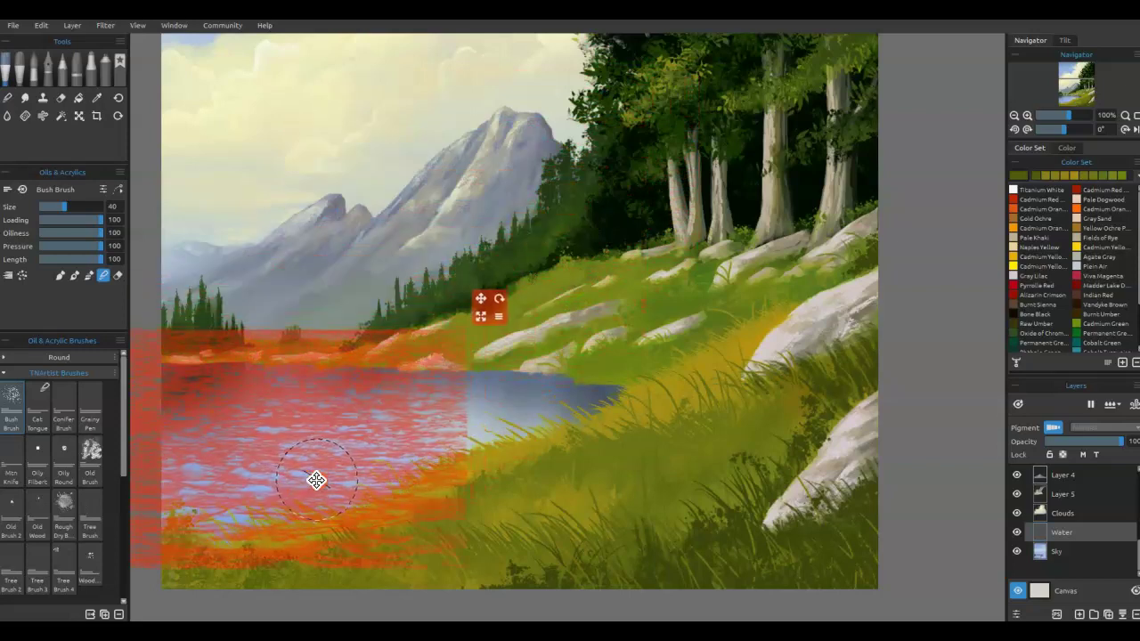
{"action": "left_click", "coordinate": [501, 318]}
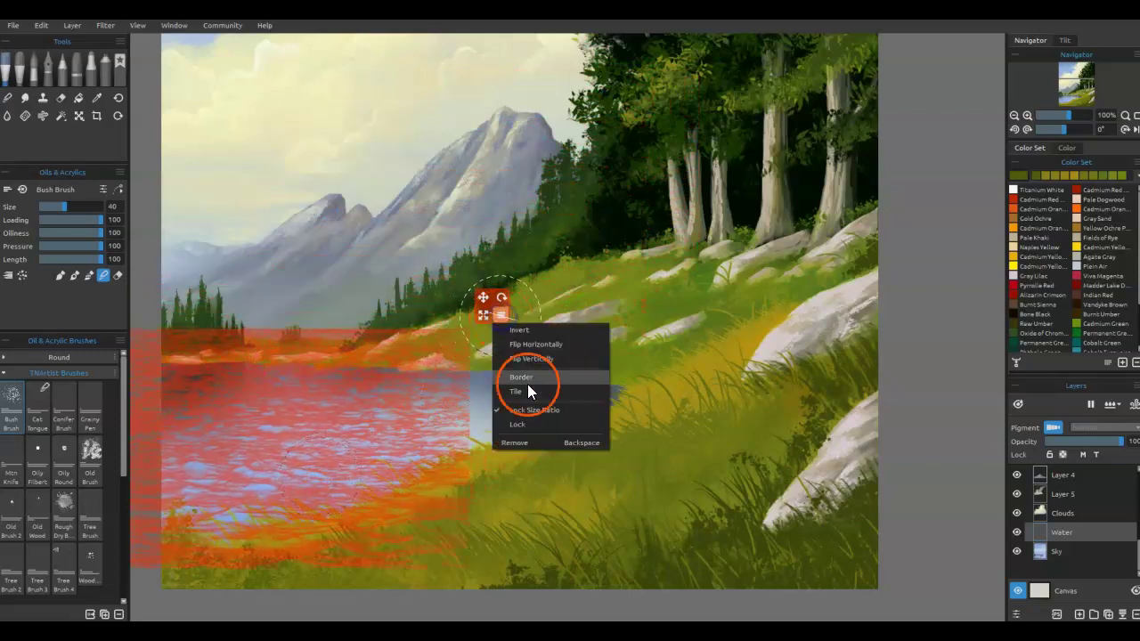
{"action": "left_click", "coordinate": [524, 408]}
{"action": "left_click_drag", "start_coordinate": [483, 312], "coordinate": [661, 313]}
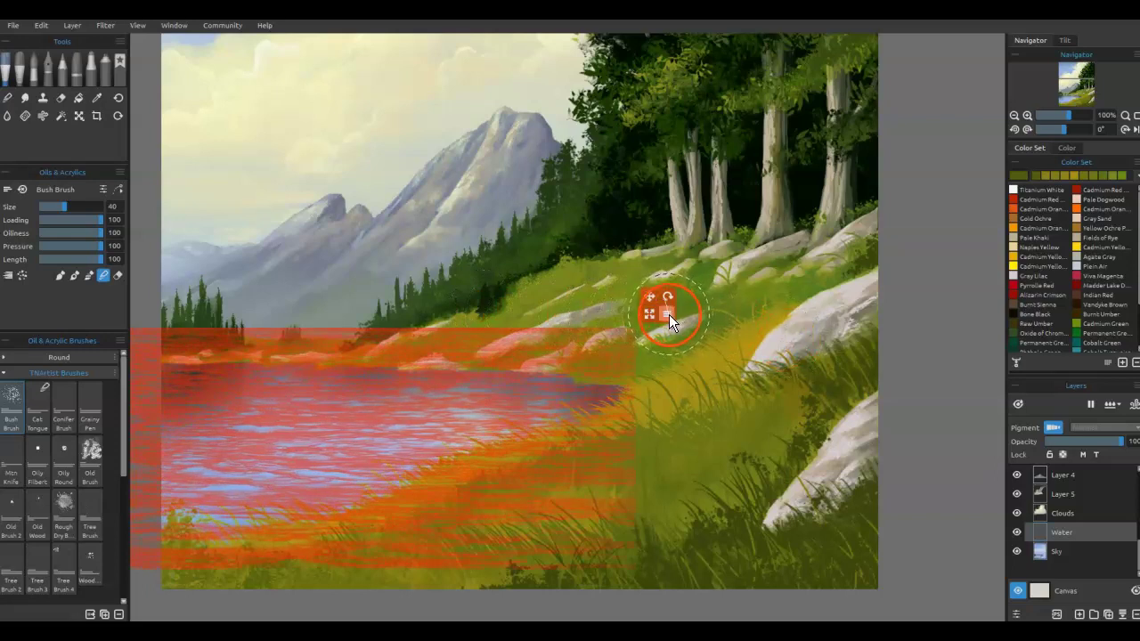
{"action": "left_click", "coordinate": [668, 314]}
{"action": "left_click", "coordinate": [679, 376]}
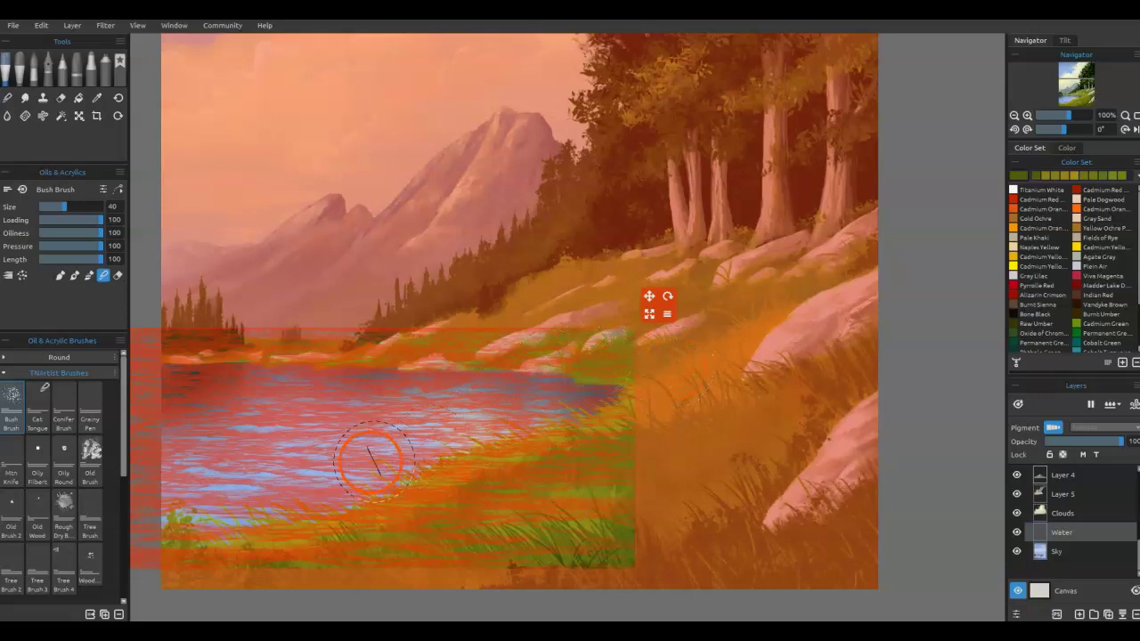
Step: Sample the lake's light blue, spray ripples through the stencil with the Spray airbrush at size 70 and opacity 28, and undo the last strokes
{"action": "key", "text": "i"}
{"action": "left_click", "coordinate": [322, 458]}
{"action": "key", "text": "b"}
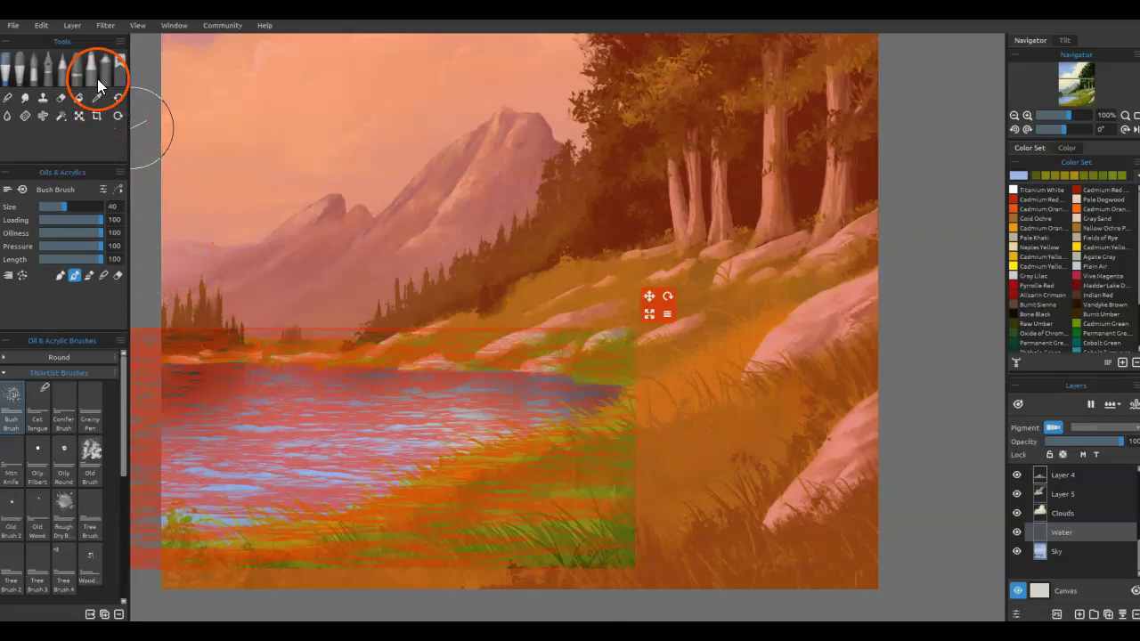
{"action": "left_click", "coordinate": [105, 73]}
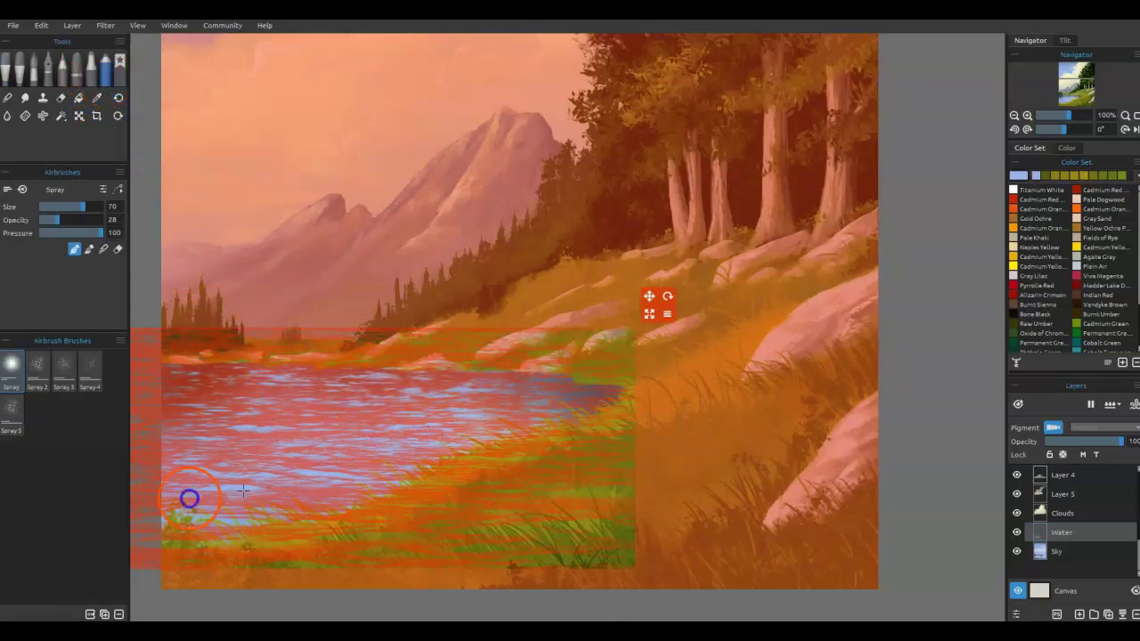
{"action": "left_click_drag", "start_coordinate": [189, 499], "coordinate": [153, 532]}
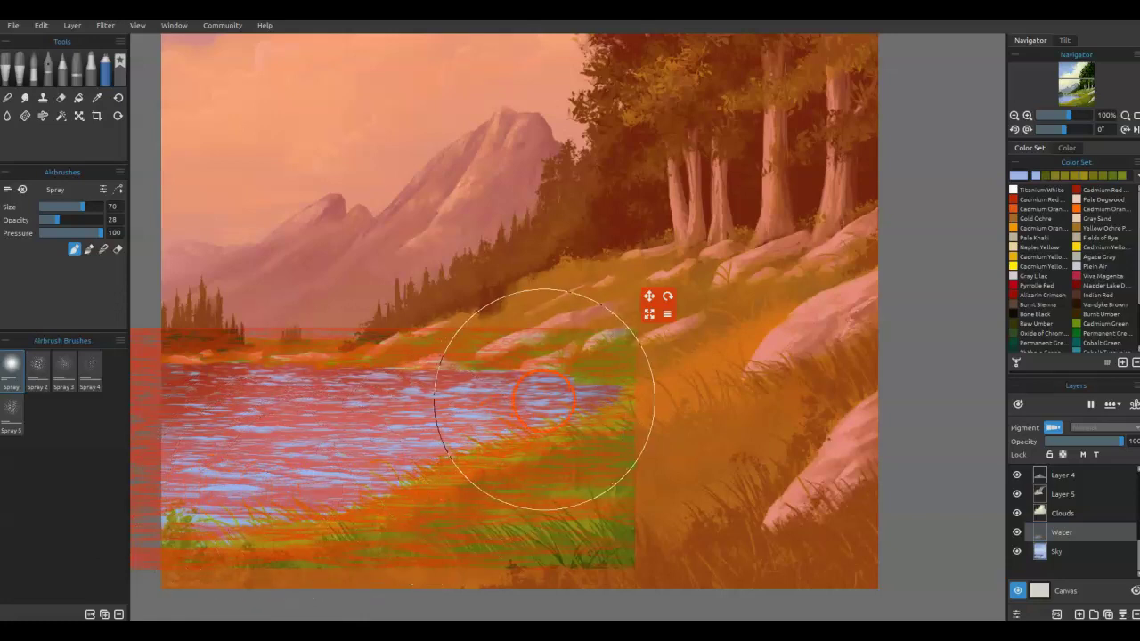
{"action": "key", "text": "ctrl+z"}
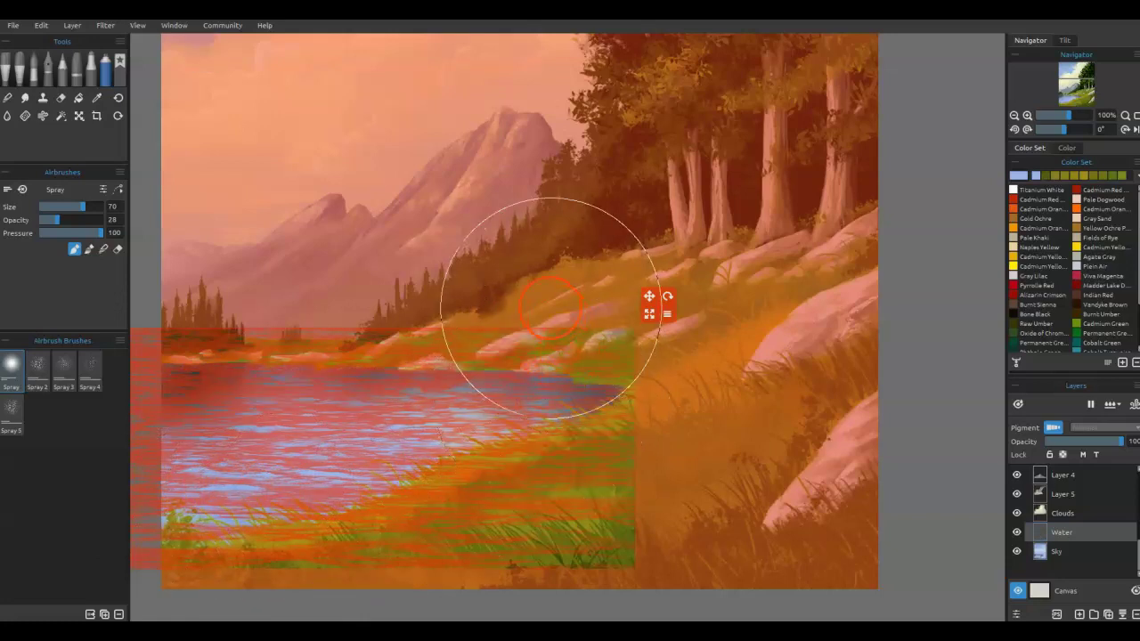
Step: Lower the airbrush opacity to 17, spray fainter ripples across the lake, and erase the excess near the far shore
{"action": "left_click_drag", "start_coordinate": [508, 267], "coordinate": [725, 263]}
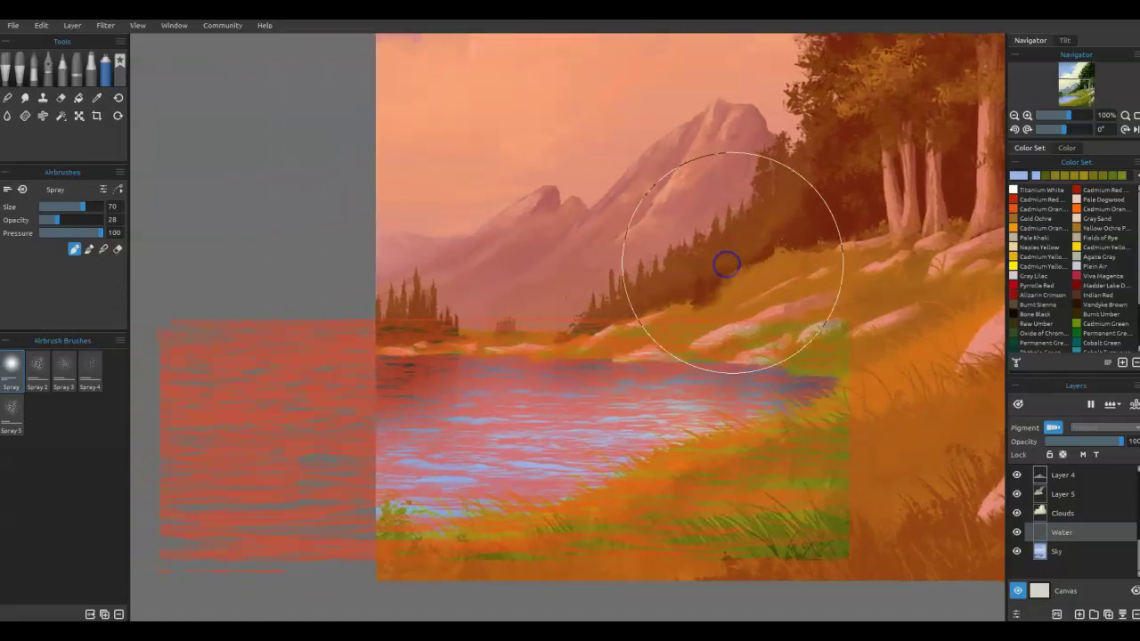
{"action": "left_click_drag", "start_coordinate": [43, 221], "coordinate": [50, 223]}
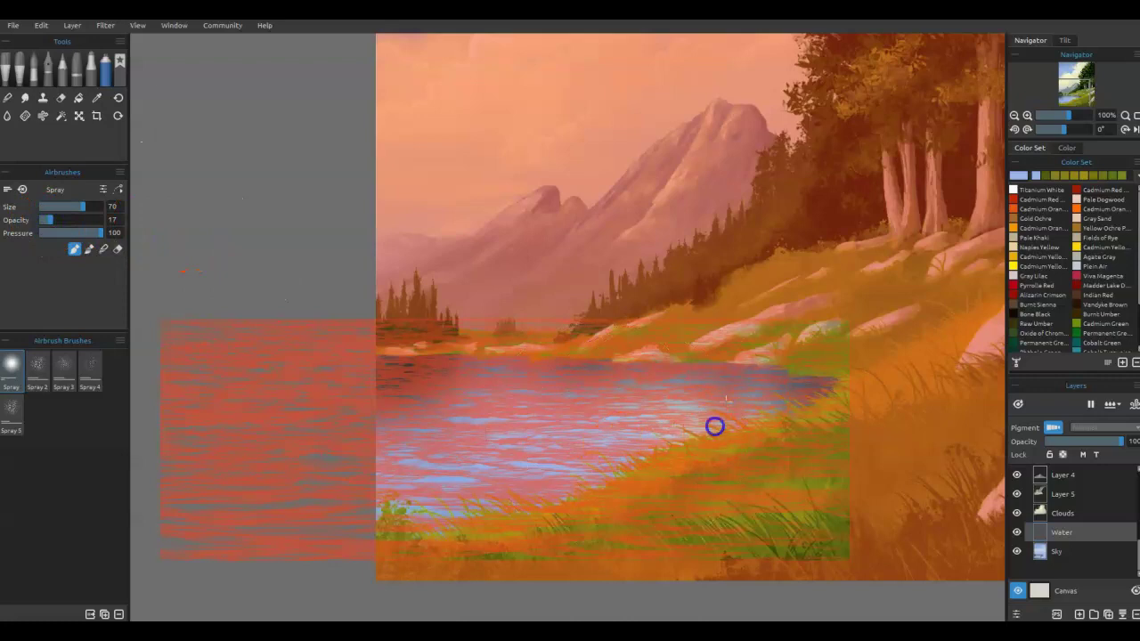
{"action": "left_click_drag", "start_coordinate": [349, 421], "coordinate": [342, 431]}
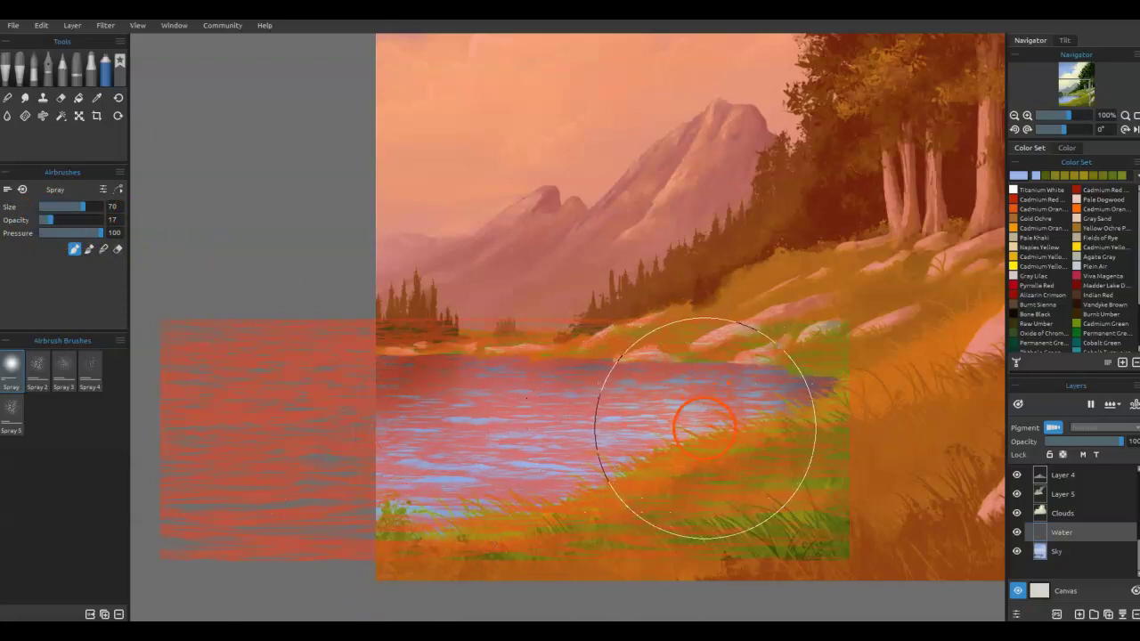
{"action": "left_click", "coordinate": [102, 250]}
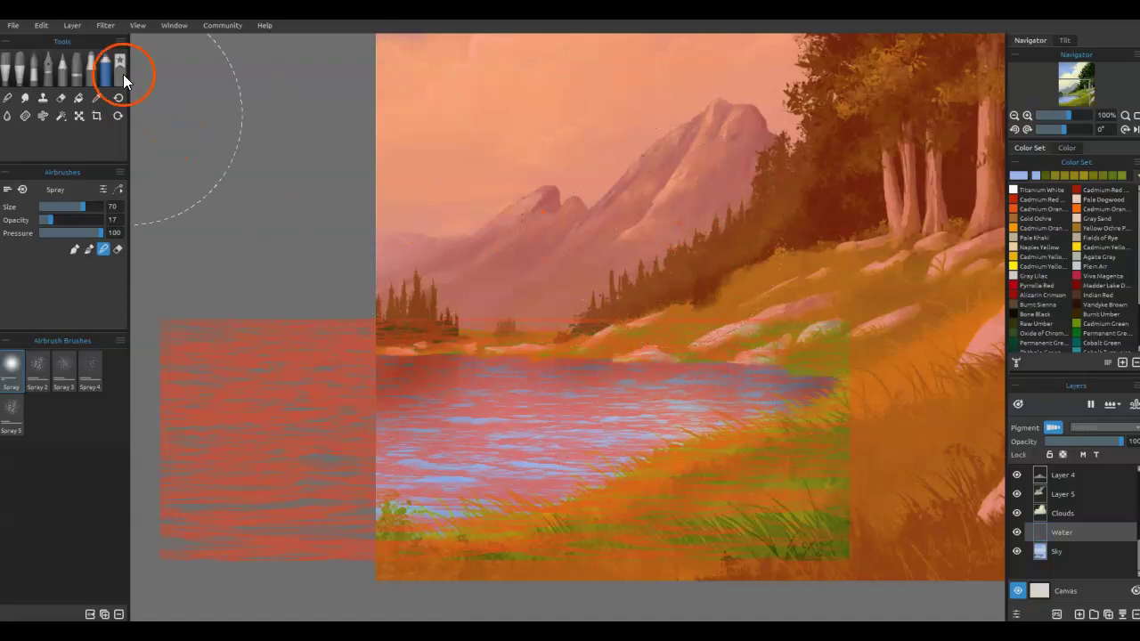
{"action": "left_click", "coordinate": [140, 26]}
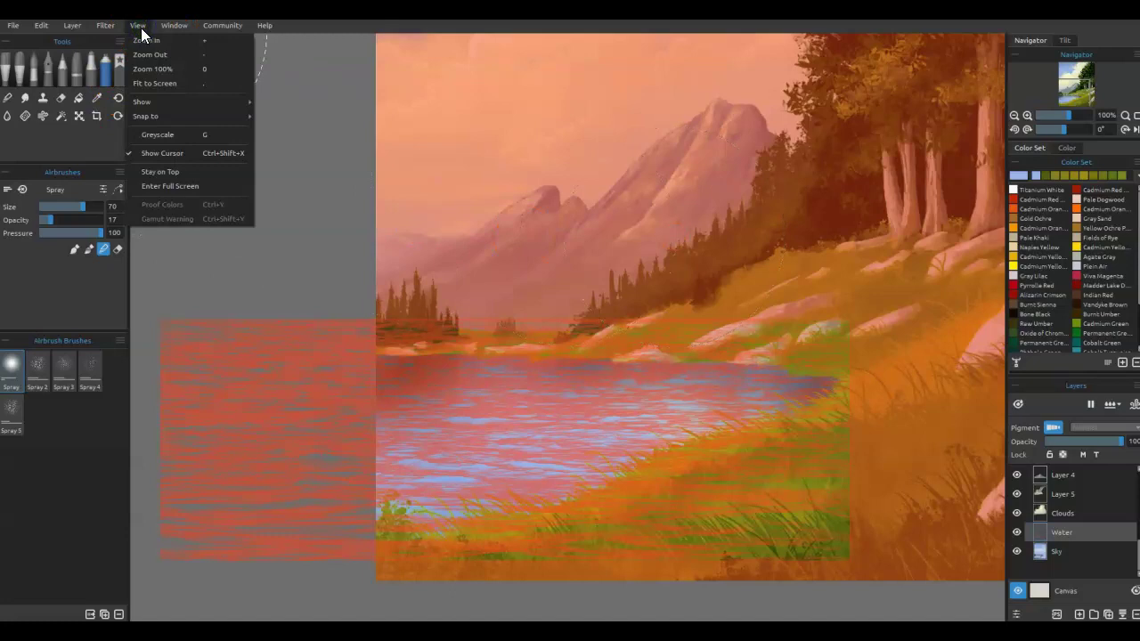
{"action": "left_click", "coordinate": [105, 26]}
{"action": "left_click", "coordinate": [81, 33]}
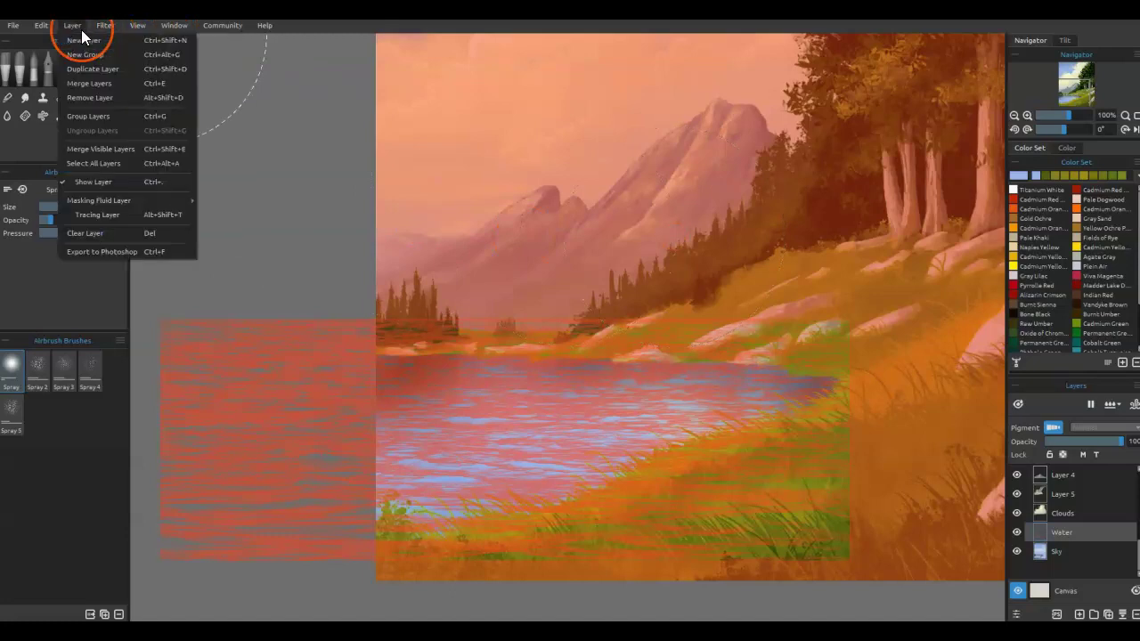
{"action": "left_click", "coordinate": [98, 27]}
{"action": "left_click", "coordinate": [164, 28]}
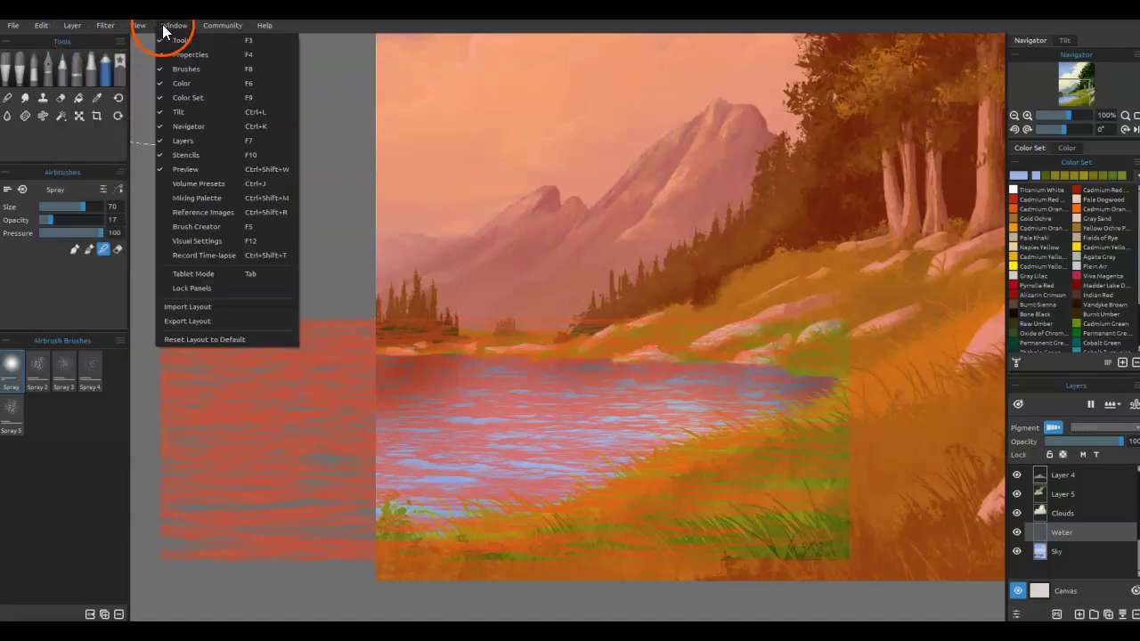
{"action": "left_click", "coordinate": [98, 28]}
{"action": "left_click", "coordinate": [46, 27]}
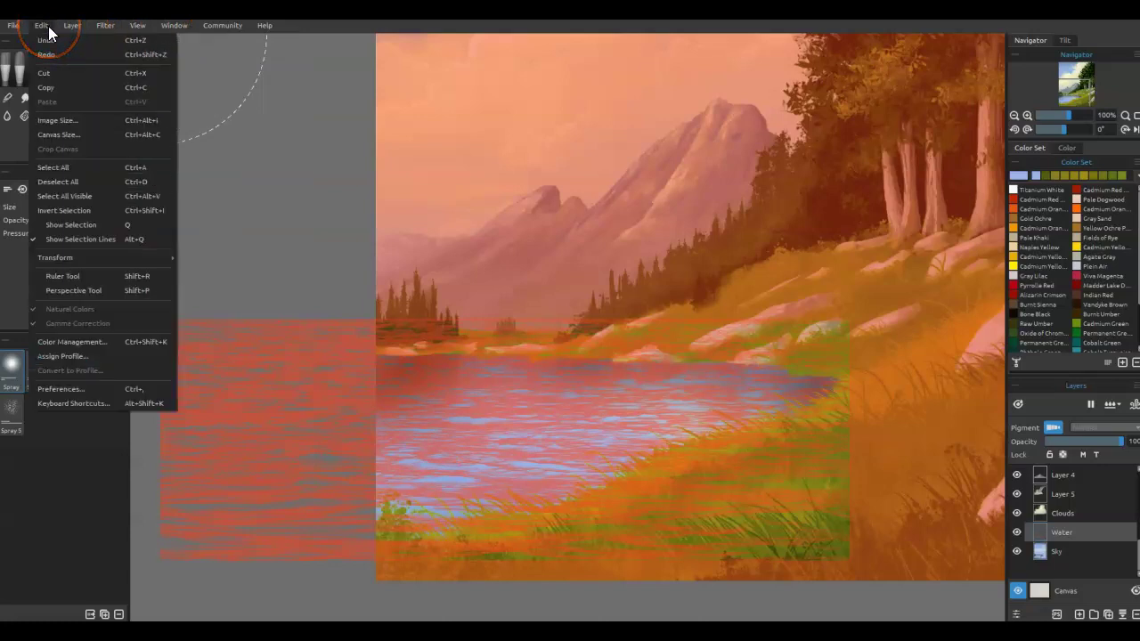
{"action": "left_click", "coordinate": [60, 24]}
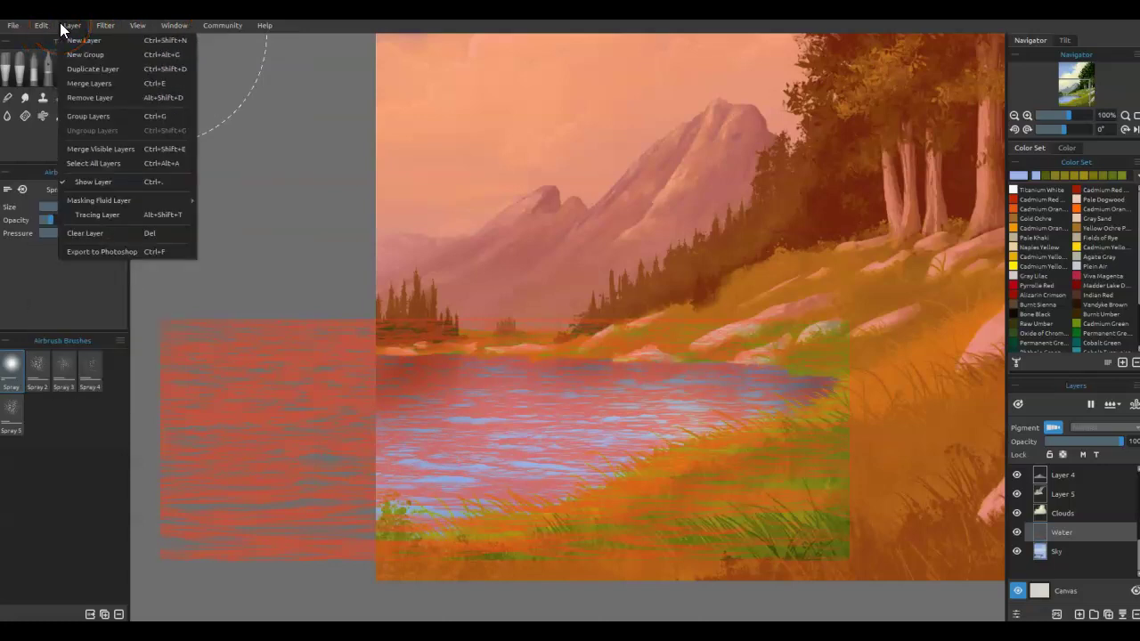
{"action": "left_click", "coordinate": [104, 25]}
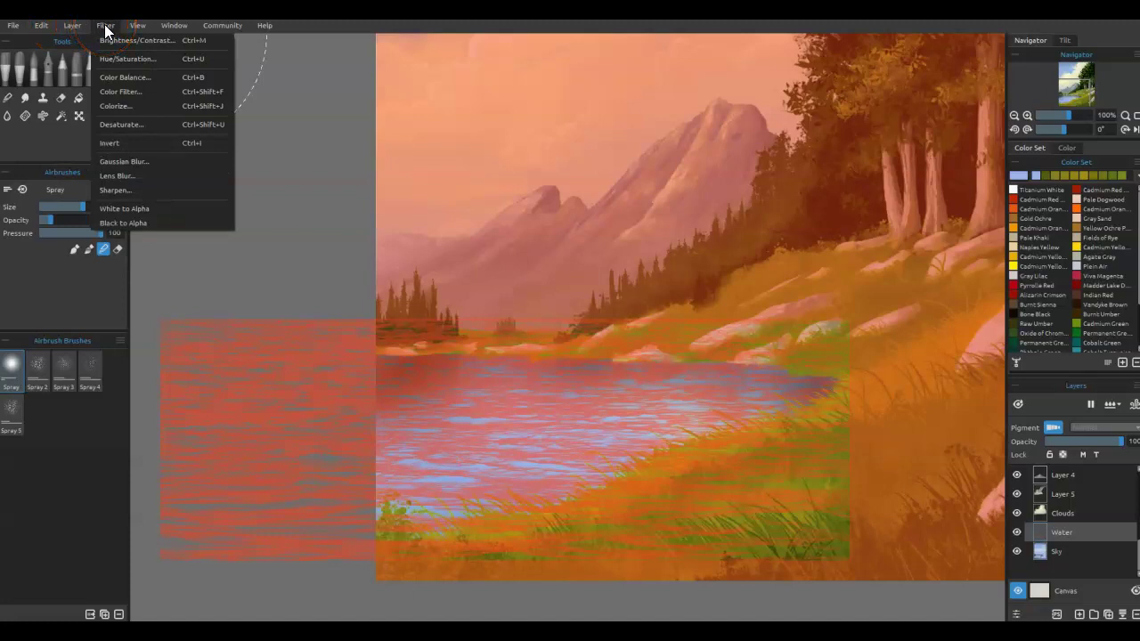
{"action": "left_click", "coordinate": [138, 27]}
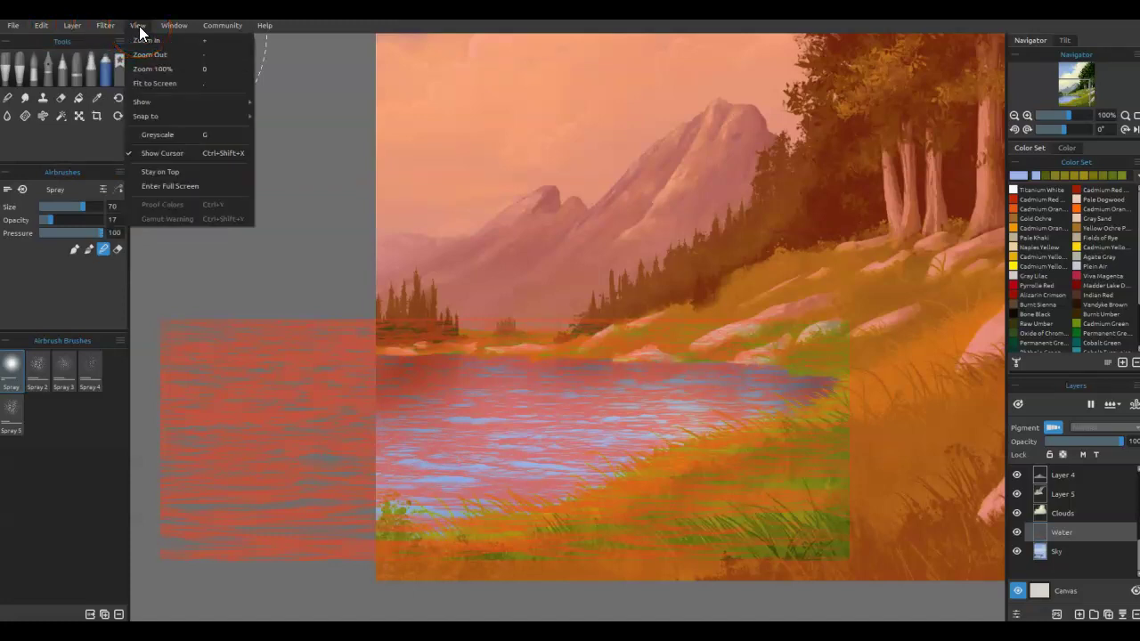
{"action": "left_click", "coordinate": [169, 27]}
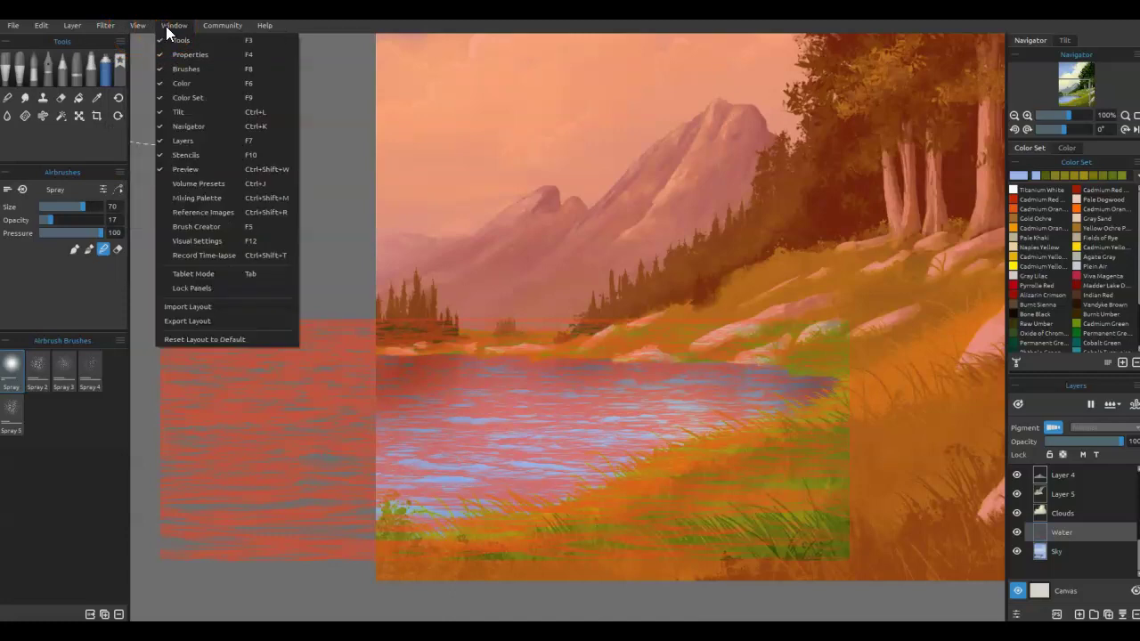
{"action": "left_click", "coordinate": [146, 25]}
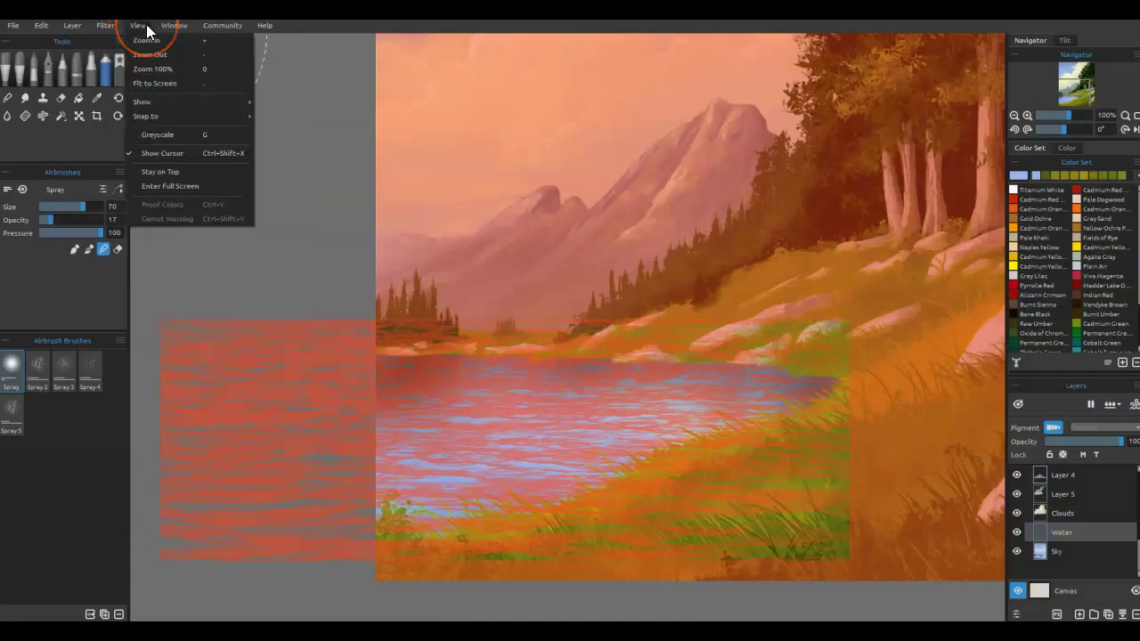
{"action": "left_click", "coordinate": [104, 28]}
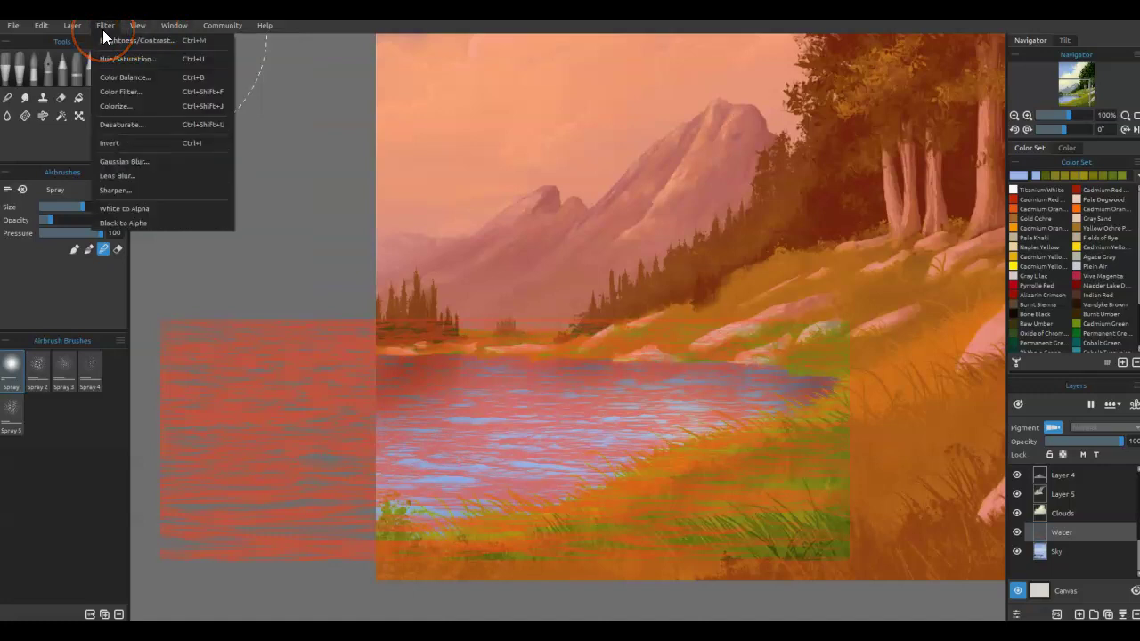
{"action": "left_click", "coordinate": [88, 30]}
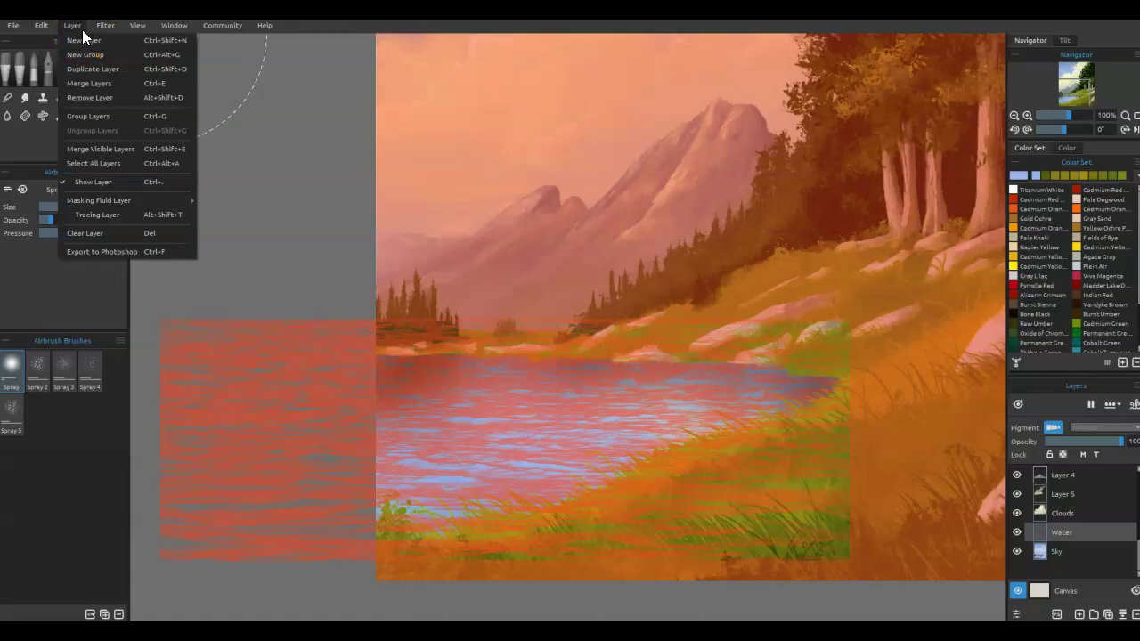
{"action": "left_click", "coordinate": [44, 26]}
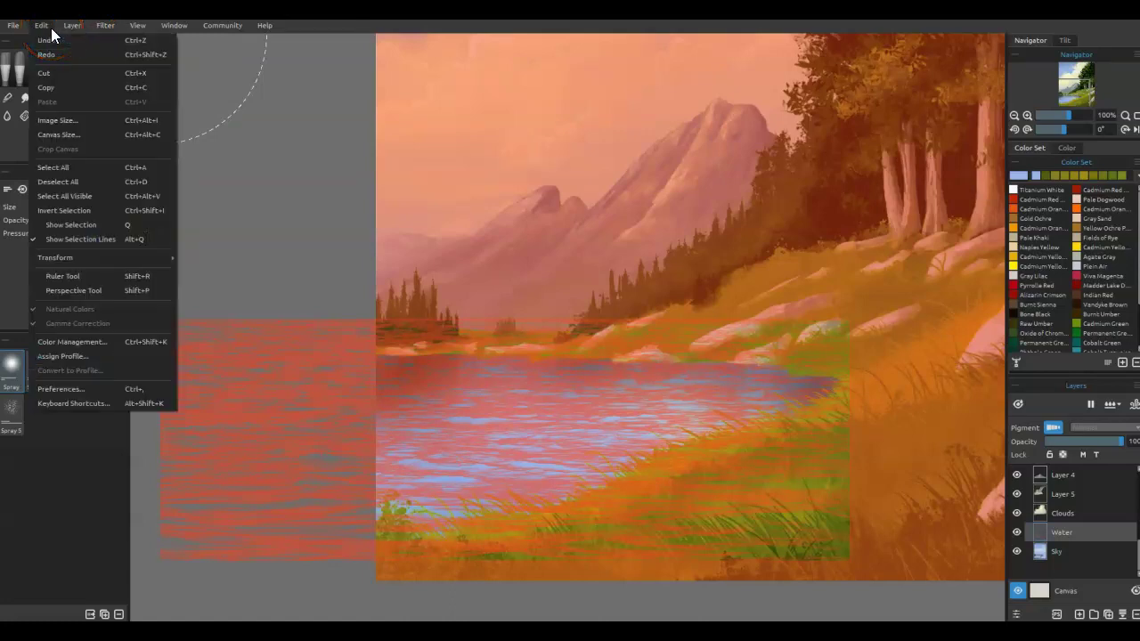
{"action": "left_click", "coordinate": [81, 30]}
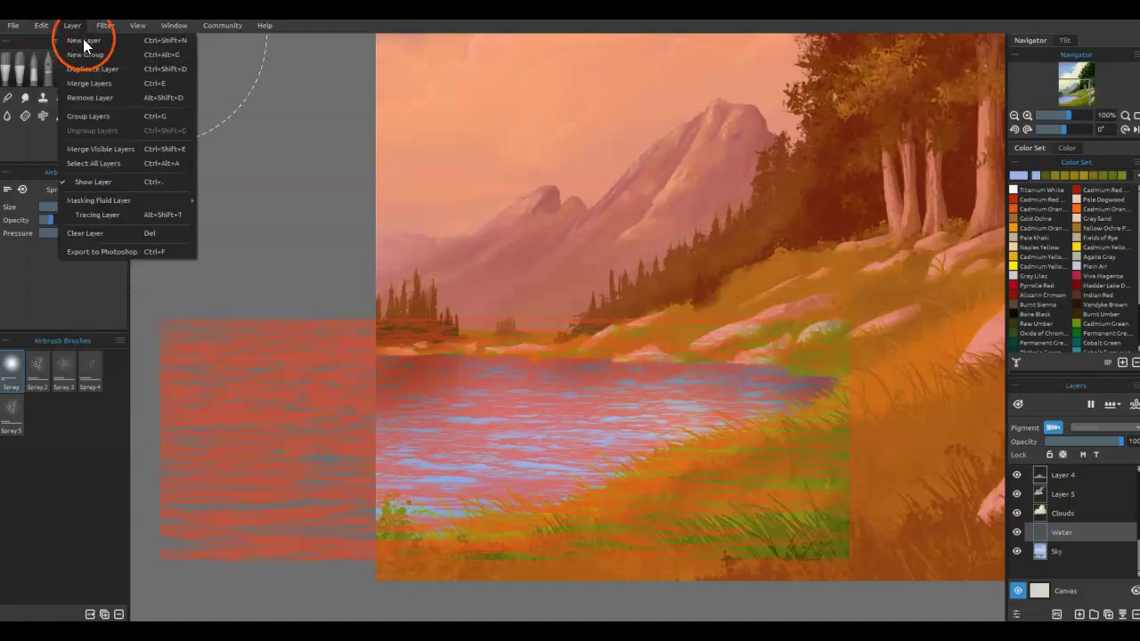
{"action": "left_click", "coordinate": [346, 351]}
{"action": "left_click", "coordinate": [610, 268]}
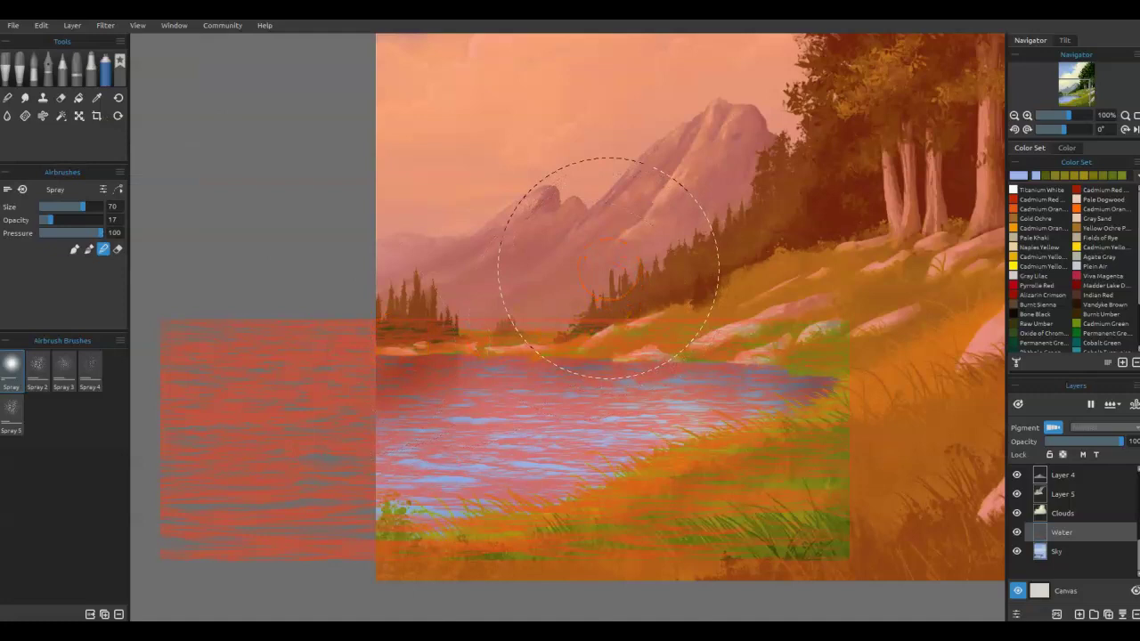
Step: Bring the Stencils panel over the canvas and toggle its Keep Stencils Active When Hidden option twice
{"action": "left_click", "coordinate": [1096, 229]}
{"action": "left_click_drag", "start_coordinate": [1139, 114], "coordinate": [715, 114]}
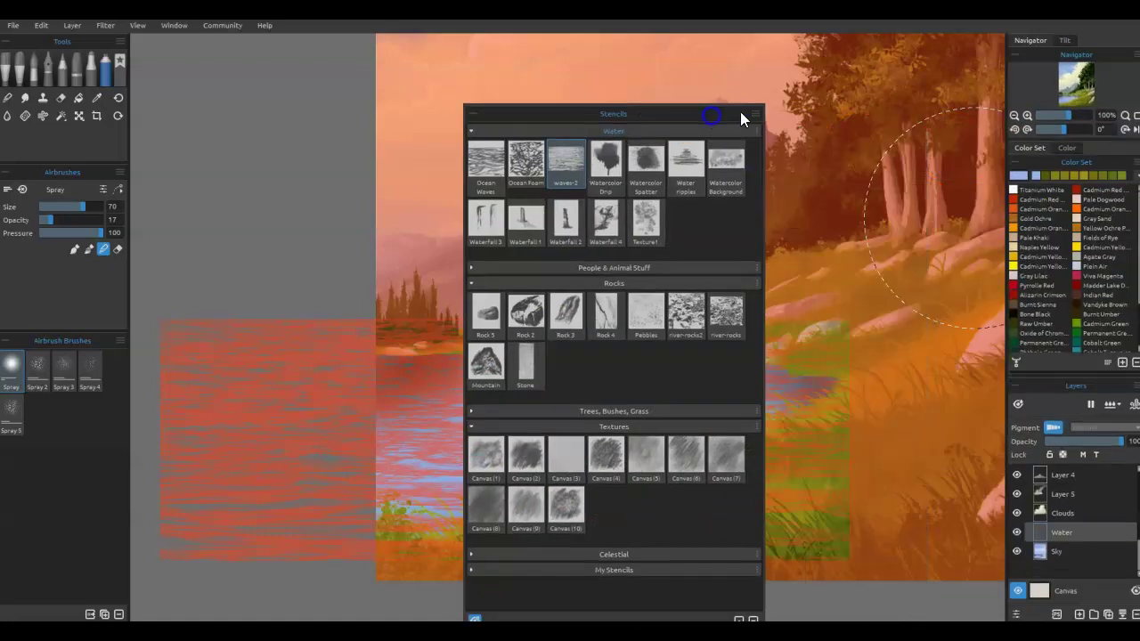
{"action": "left_click", "coordinate": [754, 113]}
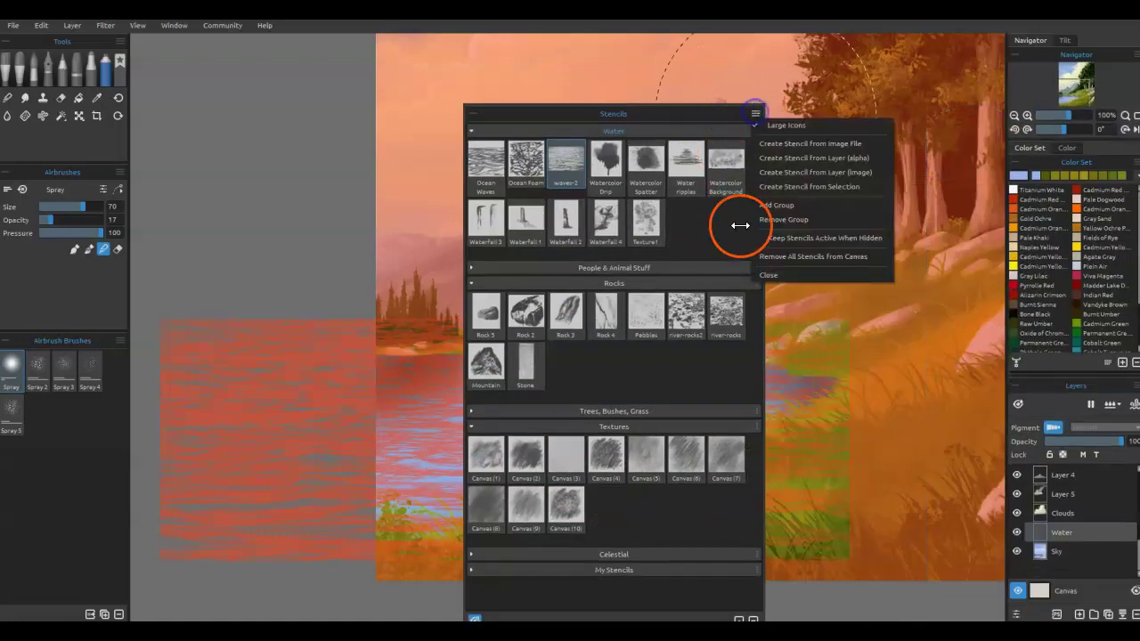
{"action": "left_click", "coordinate": [823, 235]}
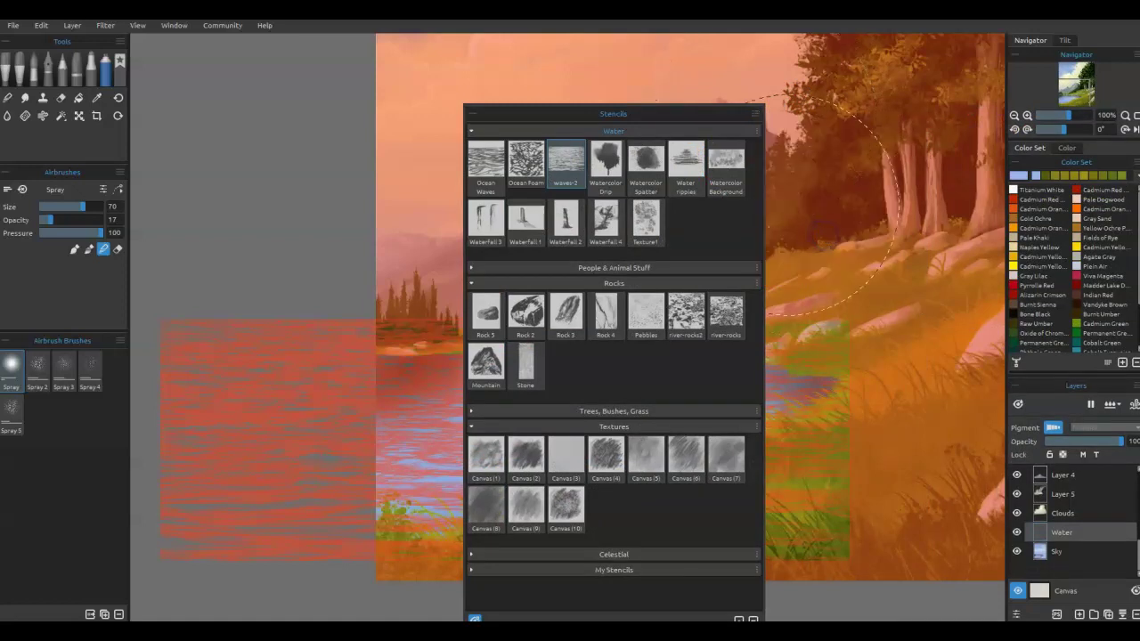
{"action": "left_click", "coordinate": [755, 115]}
{"action": "left_click", "coordinate": [781, 237]}
{"action": "left_click", "coordinate": [139, 25]}
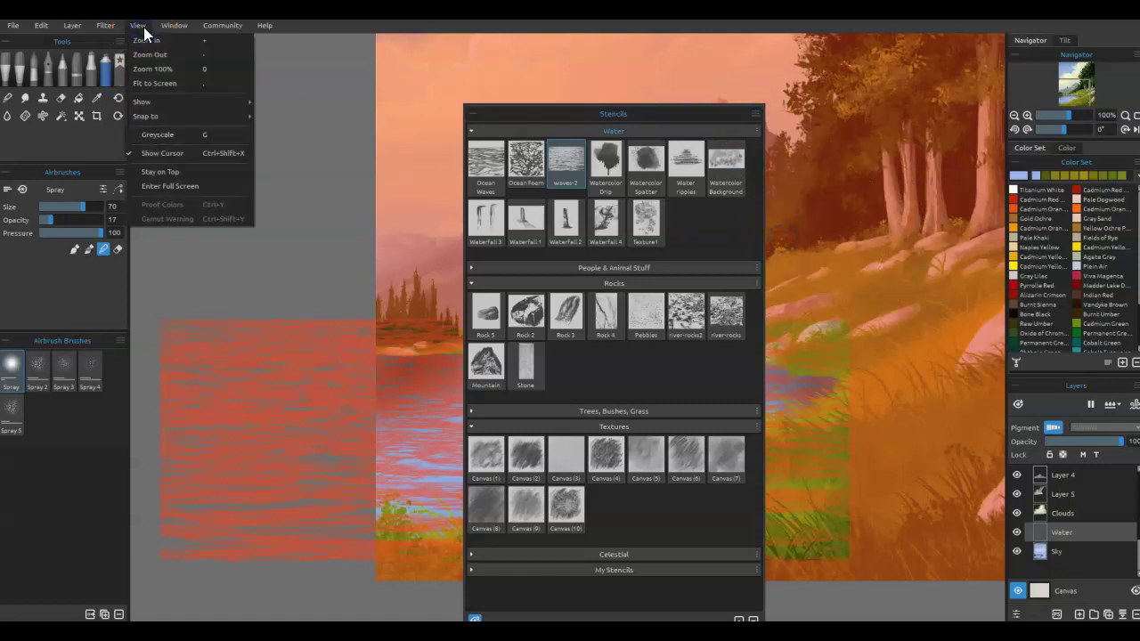
{"action": "left_click", "coordinate": [101, 30]}
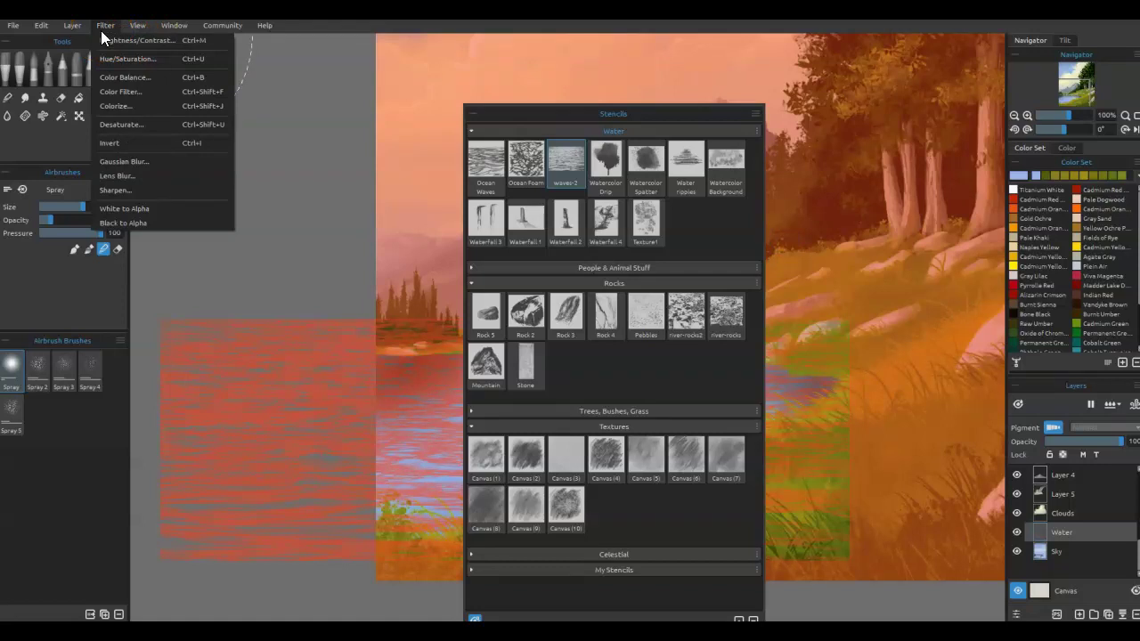
{"action": "left_click", "coordinate": [130, 29]}
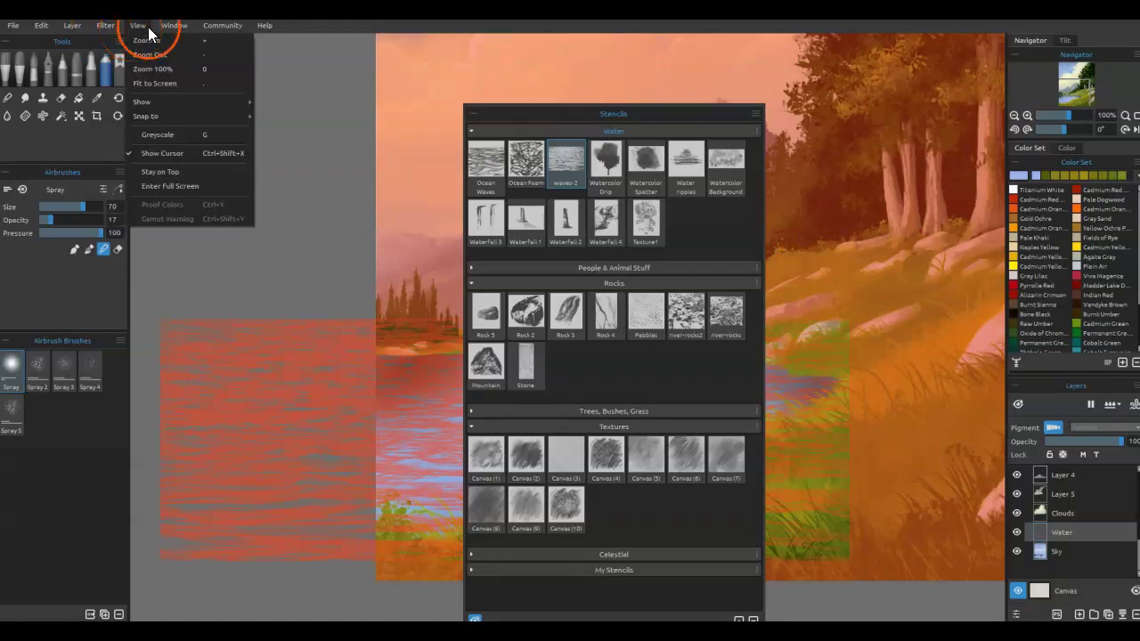
{"action": "left_click", "coordinate": [175, 26]}
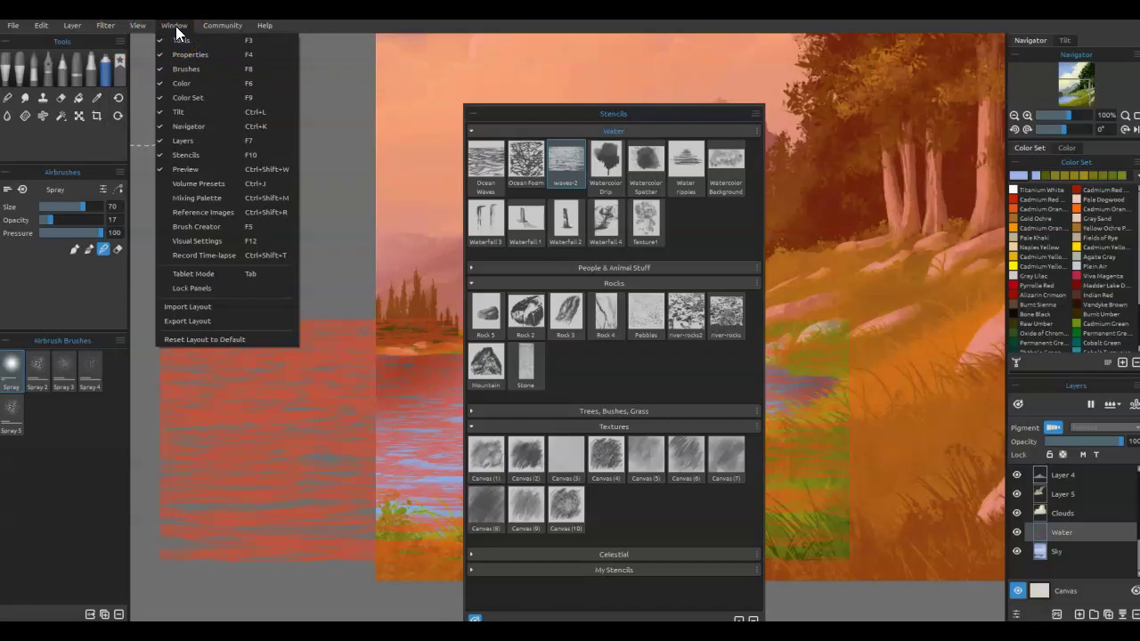
{"action": "left_click", "coordinate": [138, 31]}
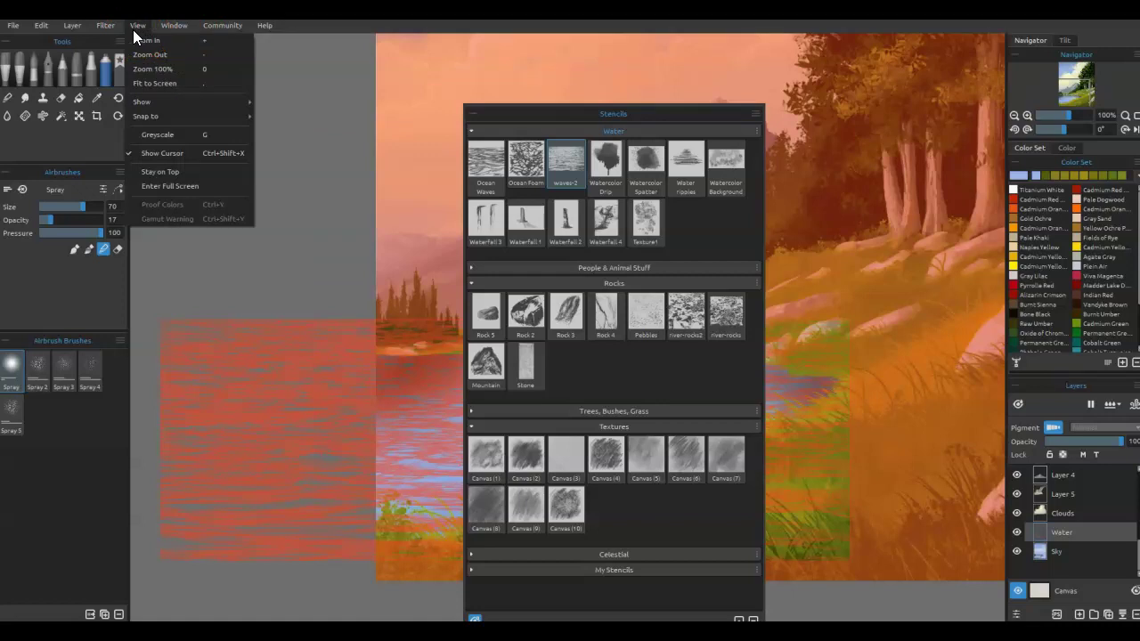
{"action": "left_click", "coordinate": [108, 27]}
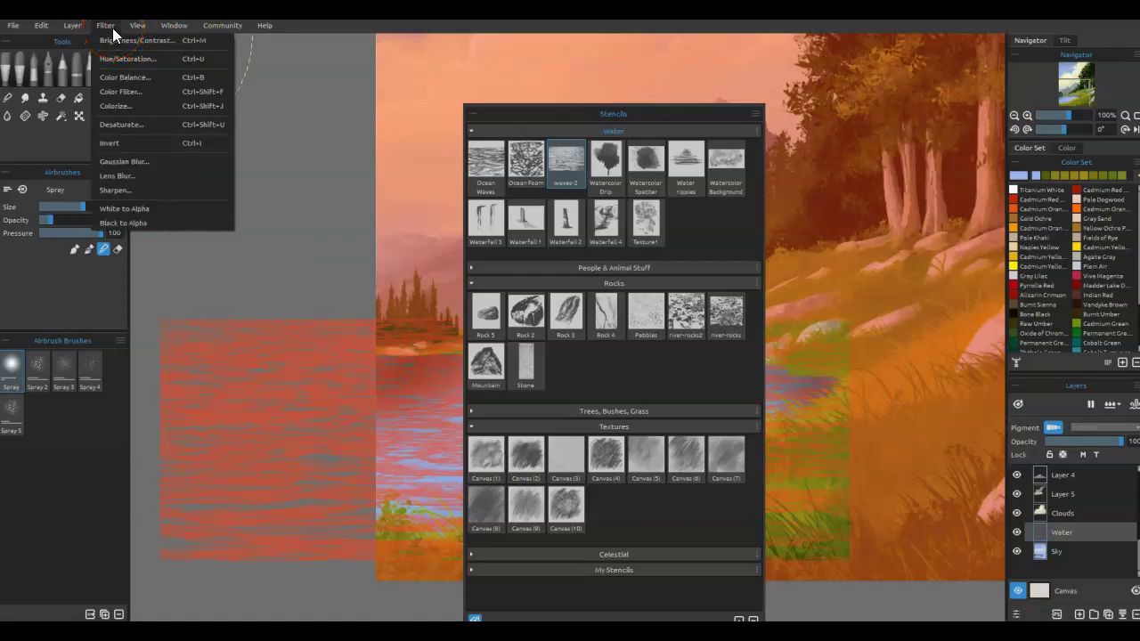
{"action": "left_click", "coordinate": [266, 28]}
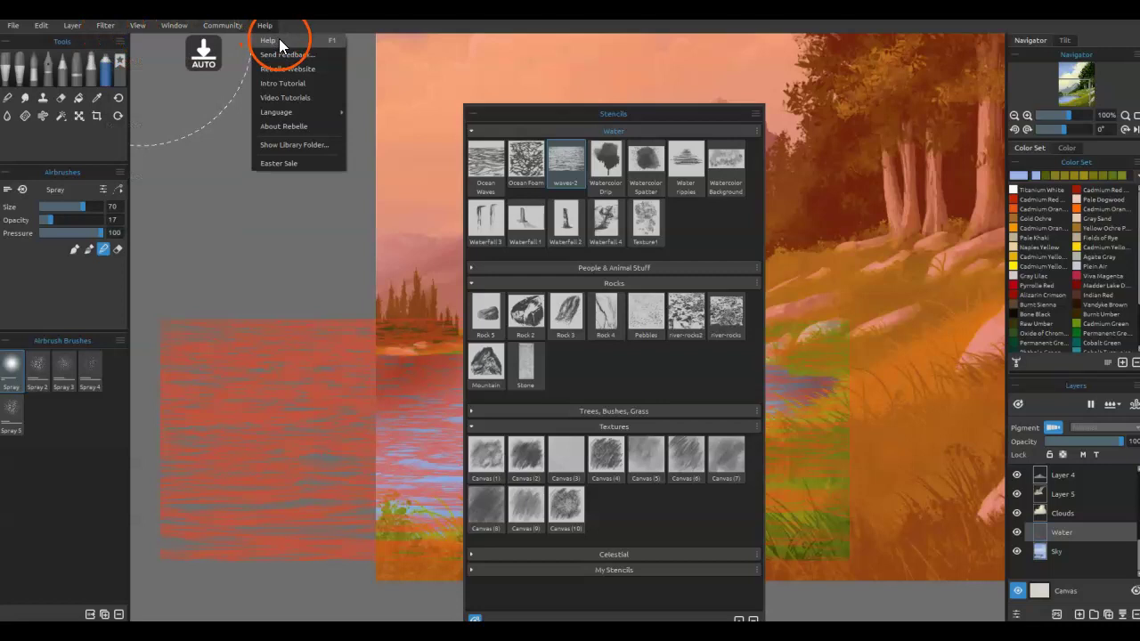
{"action": "left_click", "coordinate": [105, 30]}
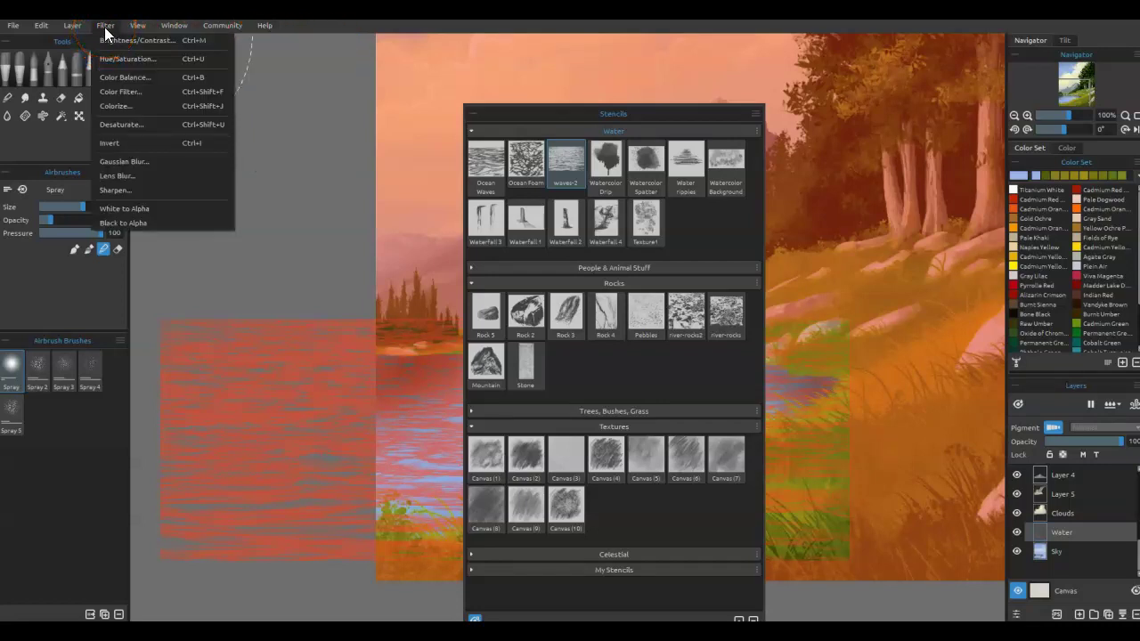
{"action": "left_click", "coordinate": [72, 28]}
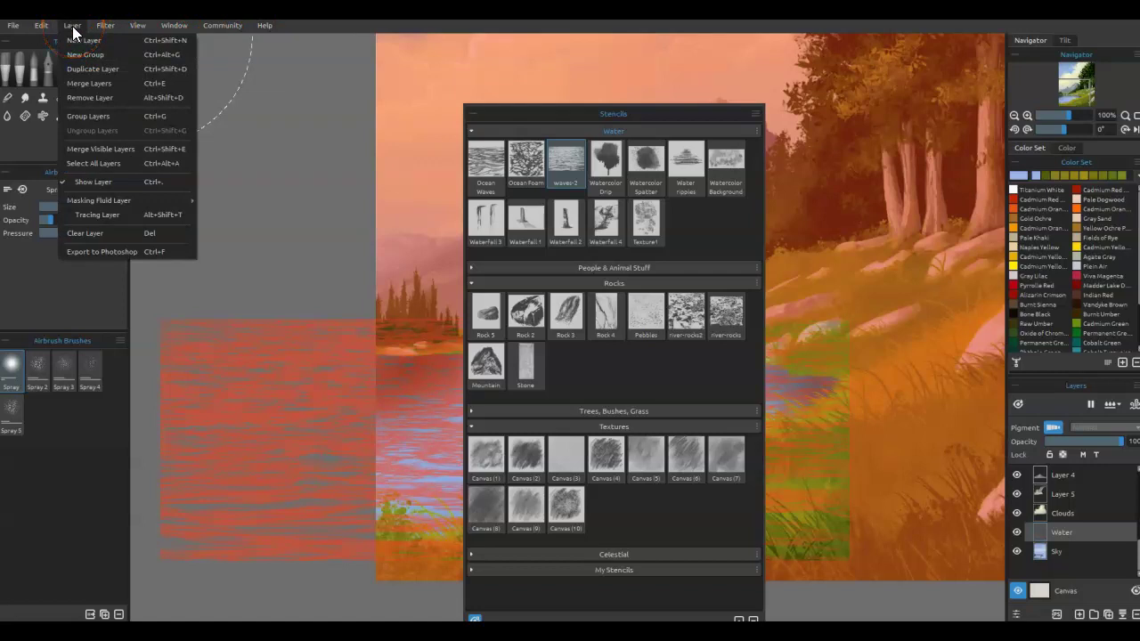
Step: Move the Stencils panel back off the canvas so the painting is uncovered
{"action": "left_click", "coordinate": [747, 115]}
{"action": "left_click", "coordinate": [757, 114]}
{"action": "left_click", "coordinate": [692, 109]}
{"action": "left_click", "coordinate": [1067, 118]}
{"action": "left_click", "coordinate": [1124, 114]}
{"action": "left_click_drag", "start_coordinate": [677, 110], "coordinate": [1139, 107]}
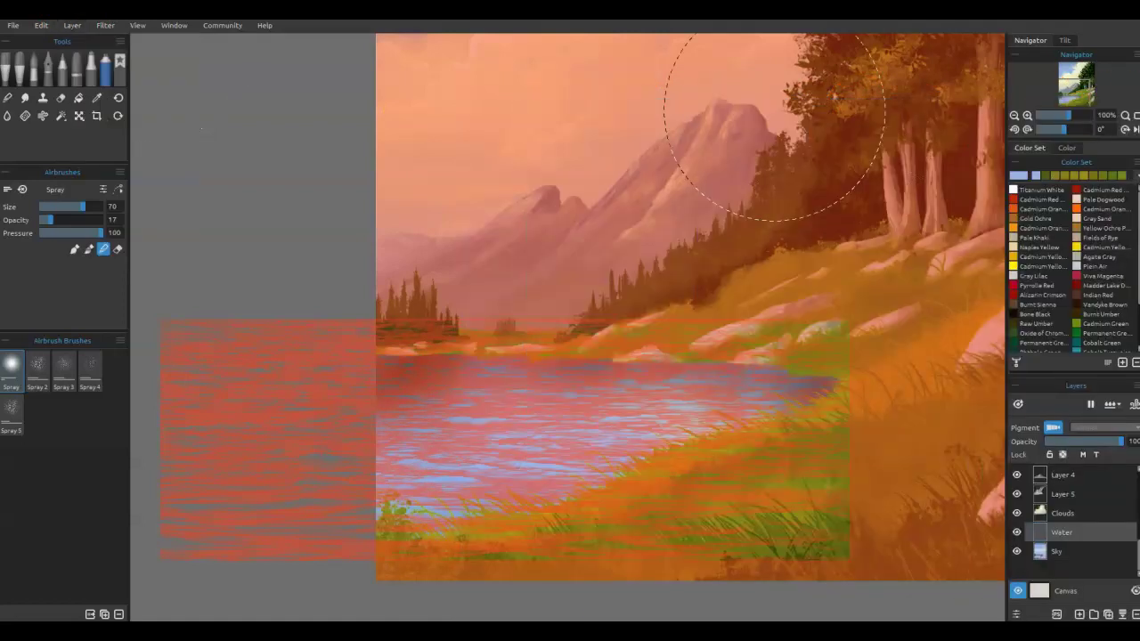
Step: Sample the sky's pale cream with the stencil hidden, and spray light ripple highlights through the wave stencil over the middle of the lake
{"action": "left_click", "coordinate": [840, 203]}
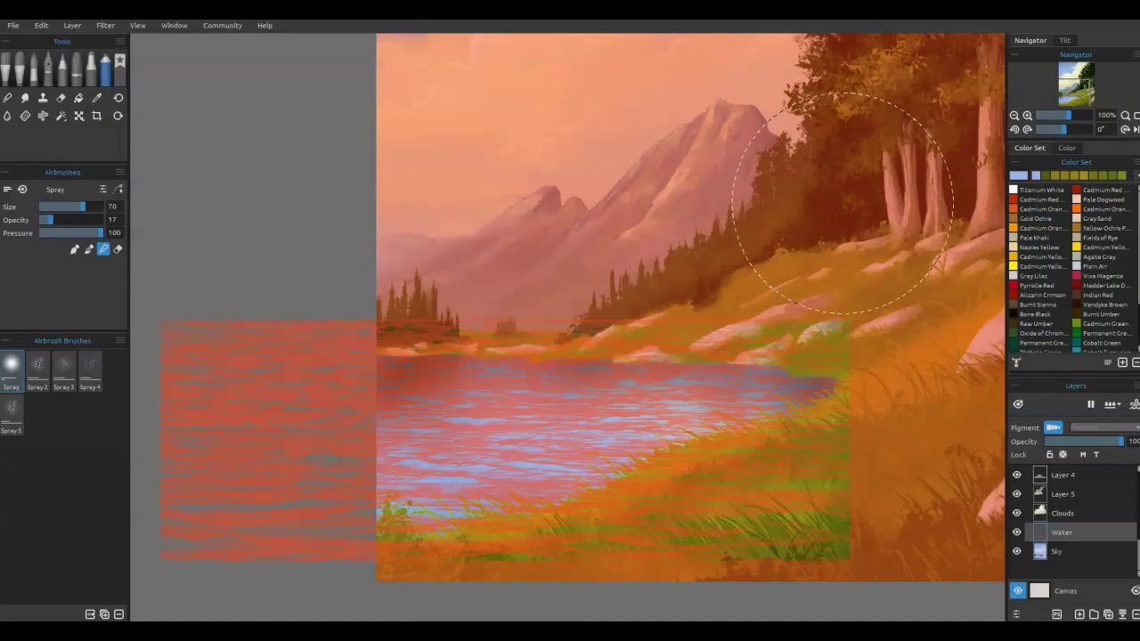
{"action": "left_click", "coordinate": [495, 411]}
{"action": "left_click", "coordinate": [586, 201]}
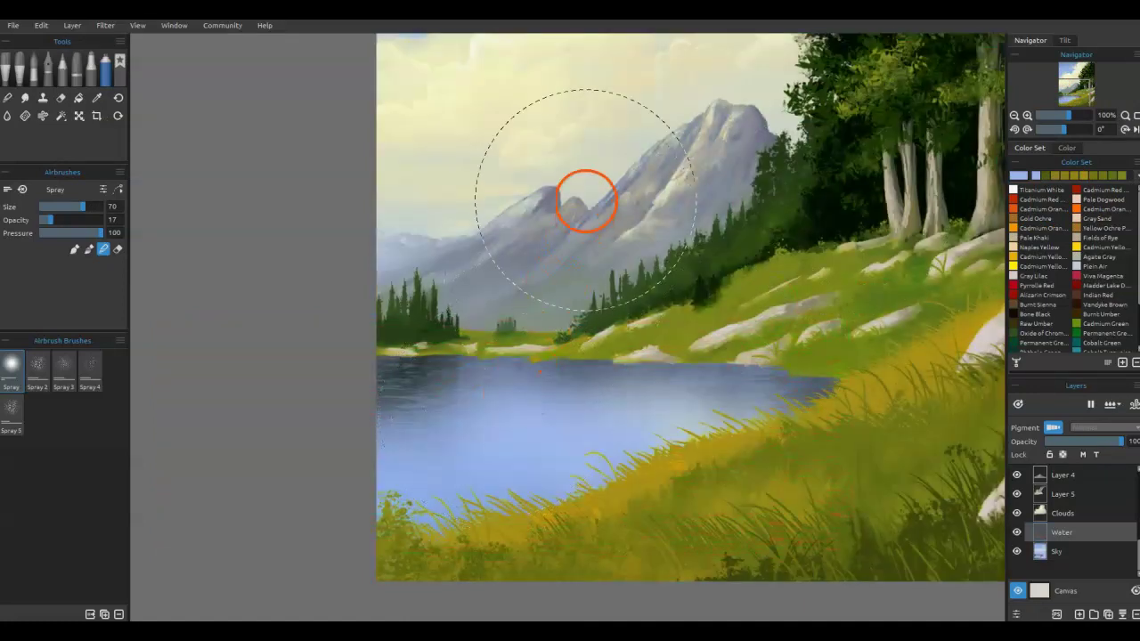
{"action": "key", "text": "i"}
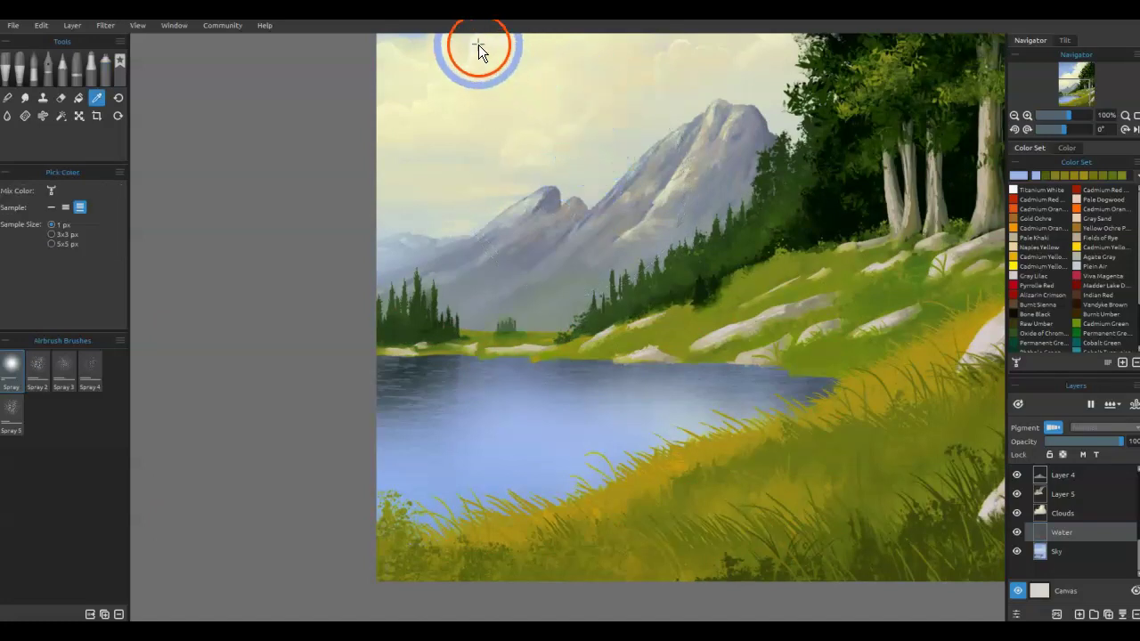
{"action": "left_click", "coordinate": [478, 45]}
{"action": "key", "text": "b"}
{"action": "key", "text": "ctrl+z"}
{"action": "key", "text": "ctrl+z"}
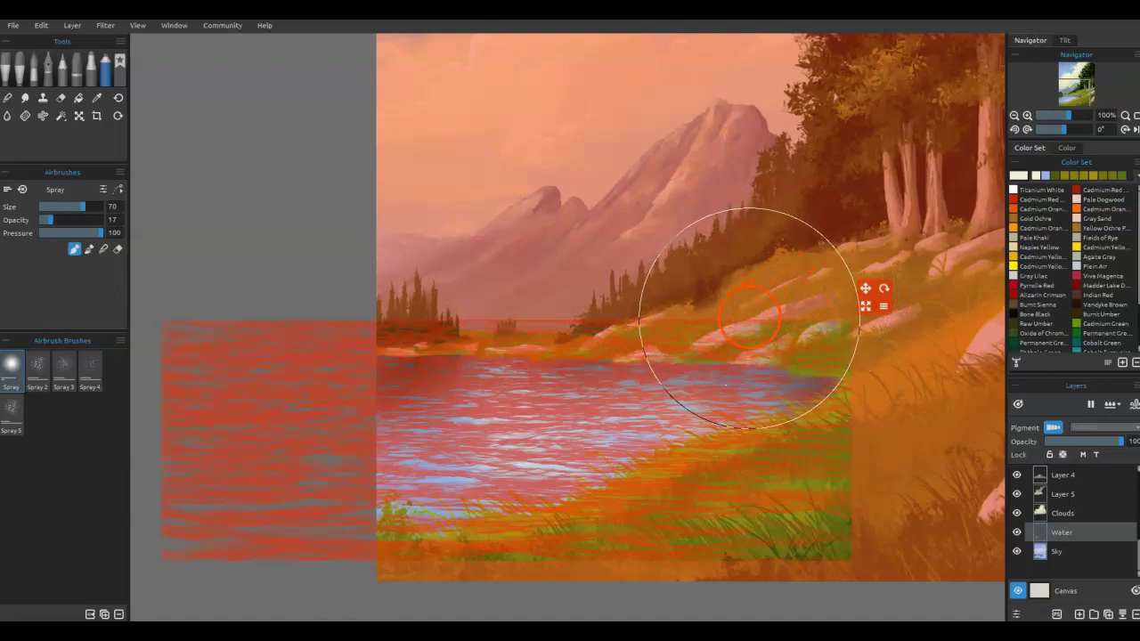
Step: Sample the dark green of the shaded trees and spray dark ripples through the wave stencil near the lake's tree-side shore, hiding the stencil when finished
{"action": "key", "text": "ctrl+h"}
{"action": "left_click", "coordinate": [826, 224], "text": "alt"}
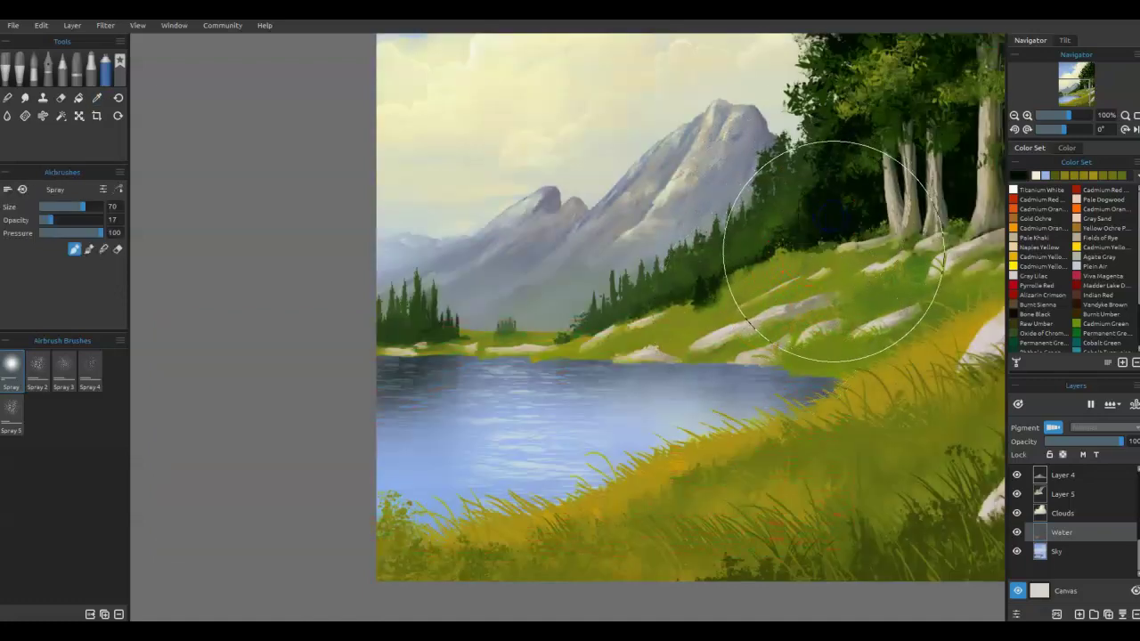
{"action": "left_click_drag", "start_coordinate": [832, 257], "coordinate": [825, 309]}
{"action": "key", "text": "ctrl+t"}
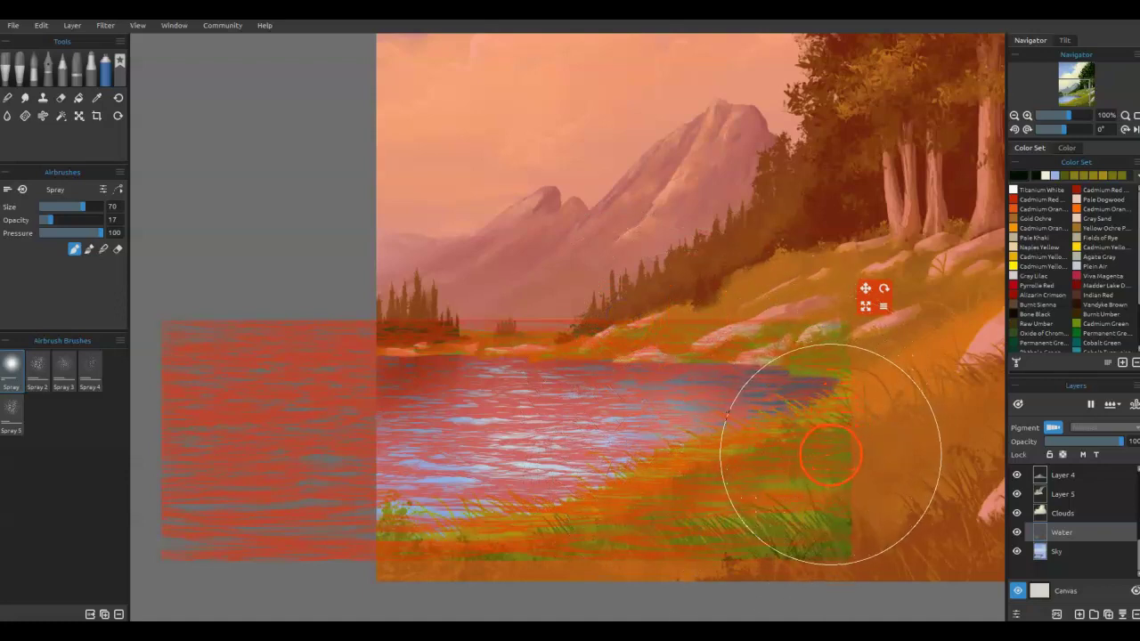
{"action": "key", "text": "b"}
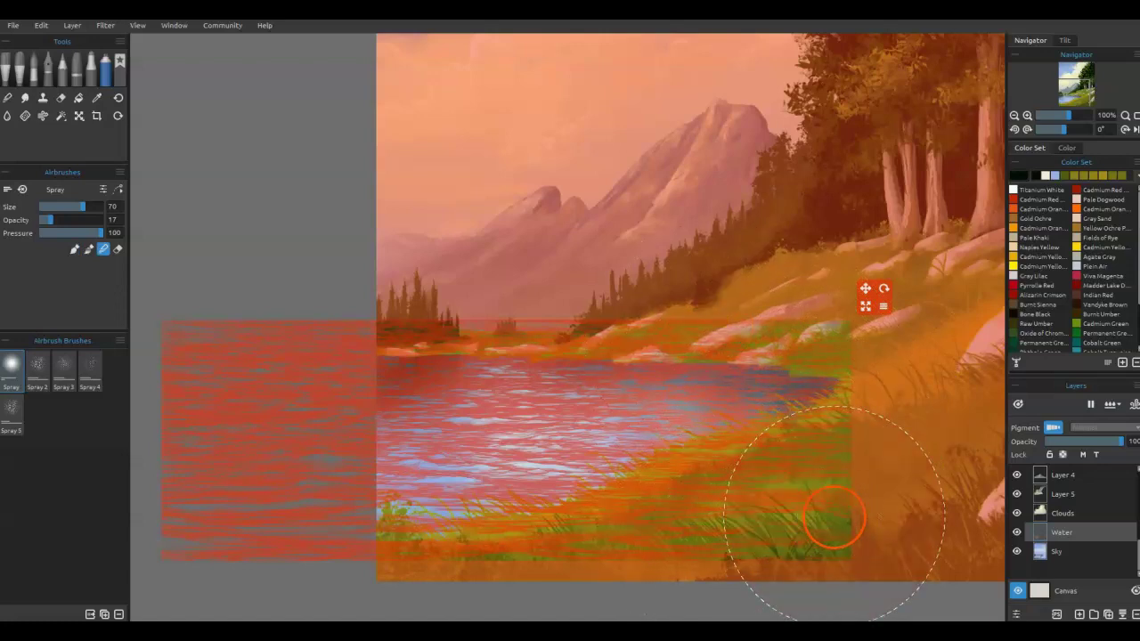
{"action": "left_click", "coordinate": [835, 518]}
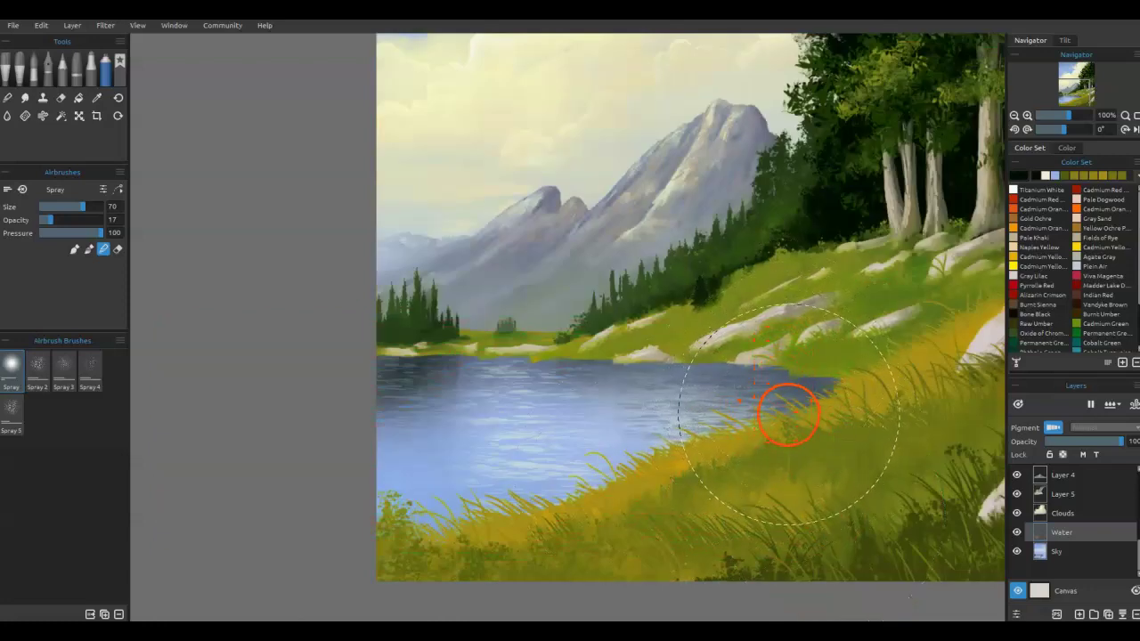
Step: Reduce the Spray airbrush to size 35 and blend the ripples near the lake's tree-side shore
{"action": "key", "text": "bracketleft"}
{"action": "key", "text": "bracketleft"}
{"action": "key", "text": "bracketleft"}
{"action": "key", "text": "bracketleft"}
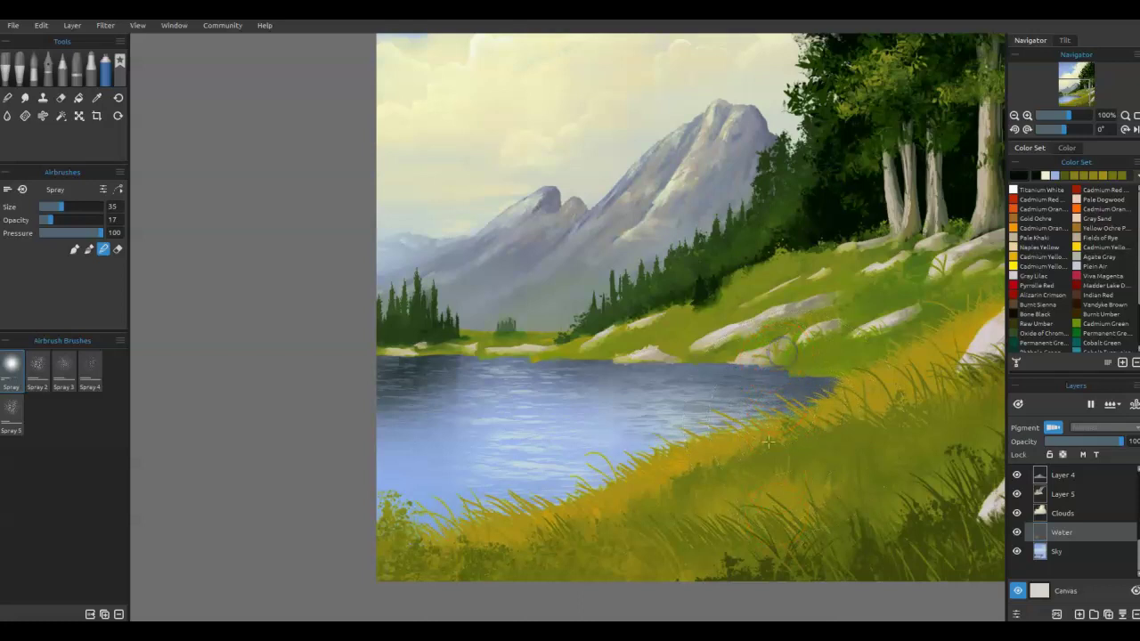
{"action": "mouse_move", "coordinate": [766, 458]}
{"action": "left_mouse_down"}
{"action": "mouse_move", "coordinate": [789, 468]}
{"action": "mouse_move", "coordinate": [731, 361]}
{"action": "left_mouse_up"}
{"action": "mouse_move", "coordinate": [689, 488]}
{"action": "left_mouse_down"}
{"action": "mouse_move", "coordinate": [662, 476]}
{"action": "mouse_move", "coordinate": [646, 417]}
{"action": "mouse_move", "coordinate": [654, 406]}
{"action": "mouse_move", "coordinate": [727, 394]}
{"action": "mouse_move", "coordinate": [763, 413]}
{"action": "mouse_move", "coordinate": [816, 492]}
{"action": "mouse_move", "coordinate": [803, 398]}
{"action": "mouse_move", "coordinate": [808, 471]}
{"action": "mouse_move", "coordinate": [726, 516]}
{"action": "mouse_move", "coordinate": [688, 436]}
{"action": "mouse_move", "coordinate": [619, 540]}
{"action": "mouse_move", "coordinate": [444, 570]}
{"action": "mouse_move", "coordinate": [399, 516]}
{"action": "mouse_move", "coordinate": [403, 544]}
{"action": "mouse_move", "coordinate": [424, 395]}
{"action": "mouse_move", "coordinate": [505, 573]}
{"action": "mouse_move", "coordinate": [759, 466]}
{"action": "mouse_move", "coordinate": [746, 421]}
{"action": "mouse_move", "coordinate": [770, 417]}
{"action": "mouse_move", "coordinate": [741, 415]}
{"action": "mouse_move", "coordinate": [750, 387]}
{"action": "mouse_move", "coordinate": [753, 452]}
{"action": "left_mouse_up"}
Step: Try to spray dark reflections onto the water beside the tree-side shore, and undo the last three strokes
{"action": "key", "text": "b"}
{"action": "left_click_drag", "start_coordinate": [767, 404], "coordinate": [761, 428]}
{"action": "left_click_drag", "start_coordinate": [767, 371], "coordinate": [796, 469]}
{"action": "mouse_move", "coordinate": [739, 350]}
{"action": "left_mouse_down"}
{"action": "mouse_move", "coordinate": [757, 431]}
{"action": "mouse_move", "coordinate": [740, 366]}
{"action": "mouse_move", "coordinate": [694, 372]}
{"action": "mouse_move", "coordinate": [682, 413]}
{"action": "mouse_move", "coordinate": [673, 386]}
{"action": "left_mouse_up"}
{"action": "key", "text": "ctrl+z"}
{"action": "key", "text": "ctrl+z"}
{"action": "key", "text": "ctrl+z"}
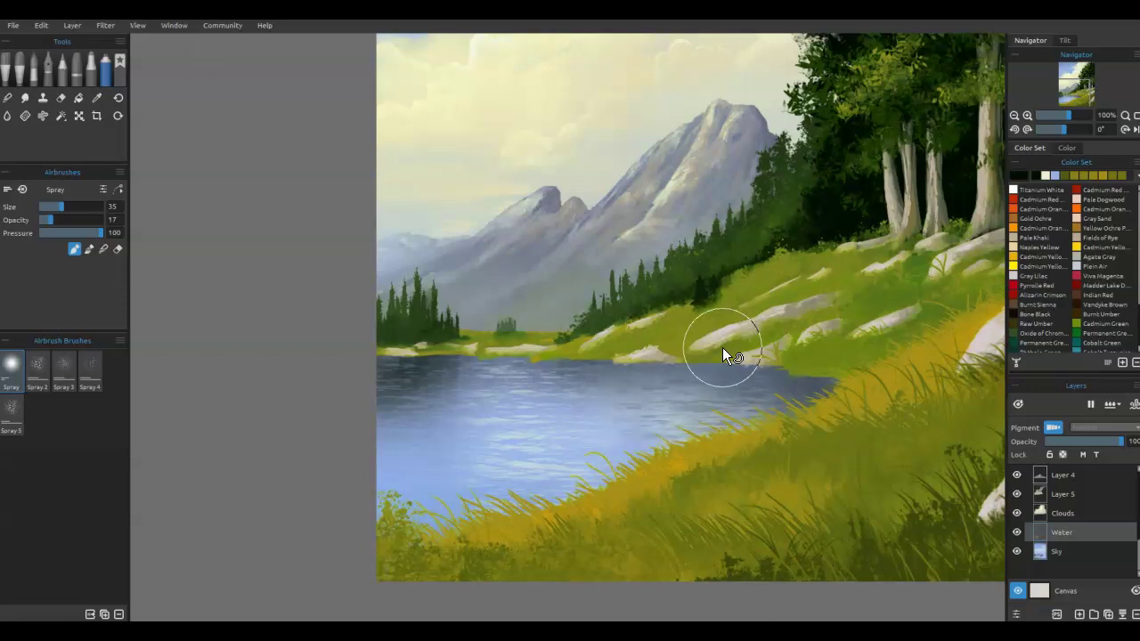
Step: Enlarge the Spray airbrush to size 60 and blend away the hard ripples at the lake's tree-side end
{"action": "key", "text": "bracketright"}
{"action": "key", "text": "bracketright"}
{"action": "key", "text": "bracketright"}
{"action": "key", "text": "bracketright"}
{"action": "key", "text": "bracketright"}
{"action": "key", "text": "n"}
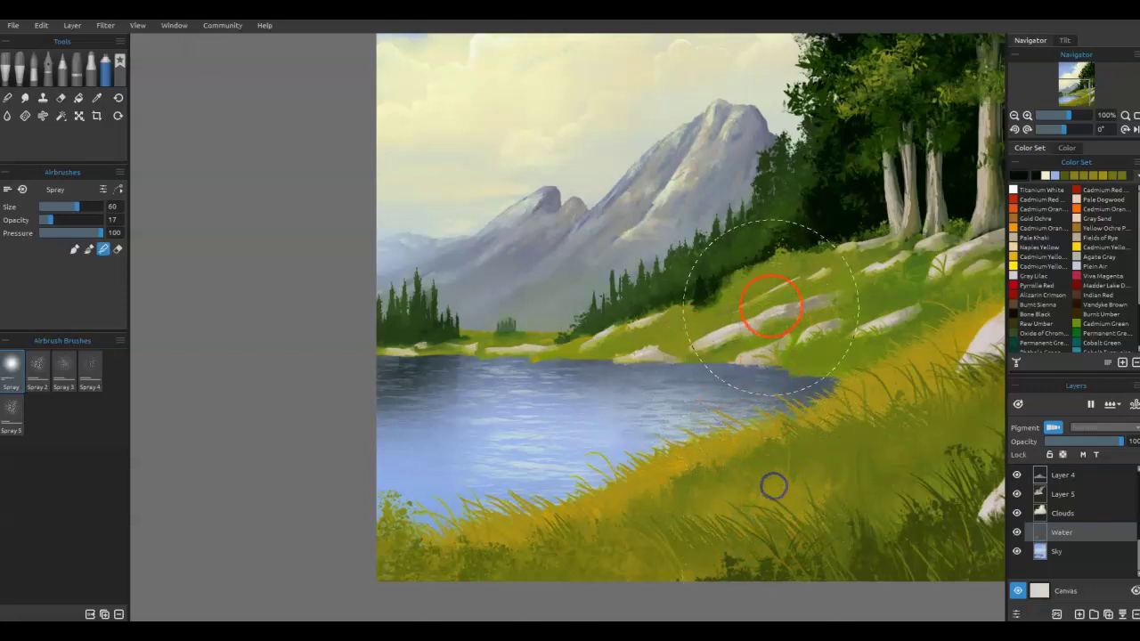
{"action": "mouse_move", "coordinate": [674, 518]}
{"action": "left_mouse_down"}
{"action": "mouse_move", "coordinate": [757, 430]}
{"action": "mouse_move", "coordinate": [824, 451]}
{"action": "left_mouse_up"}
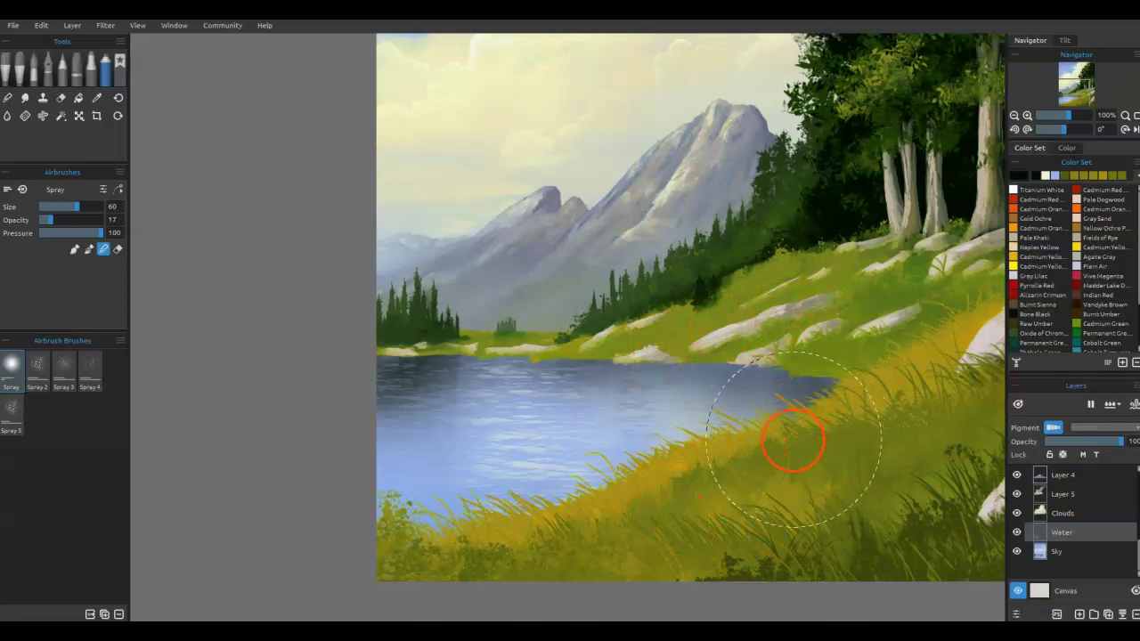
Step: Spray a dark tree reflection over the lake's tree-side end, lowering the opacity to 8, and blend it into the water
{"action": "key", "text": "b"}
{"action": "left_click_drag", "start_coordinate": [787, 345], "coordinate": [782, 478]}
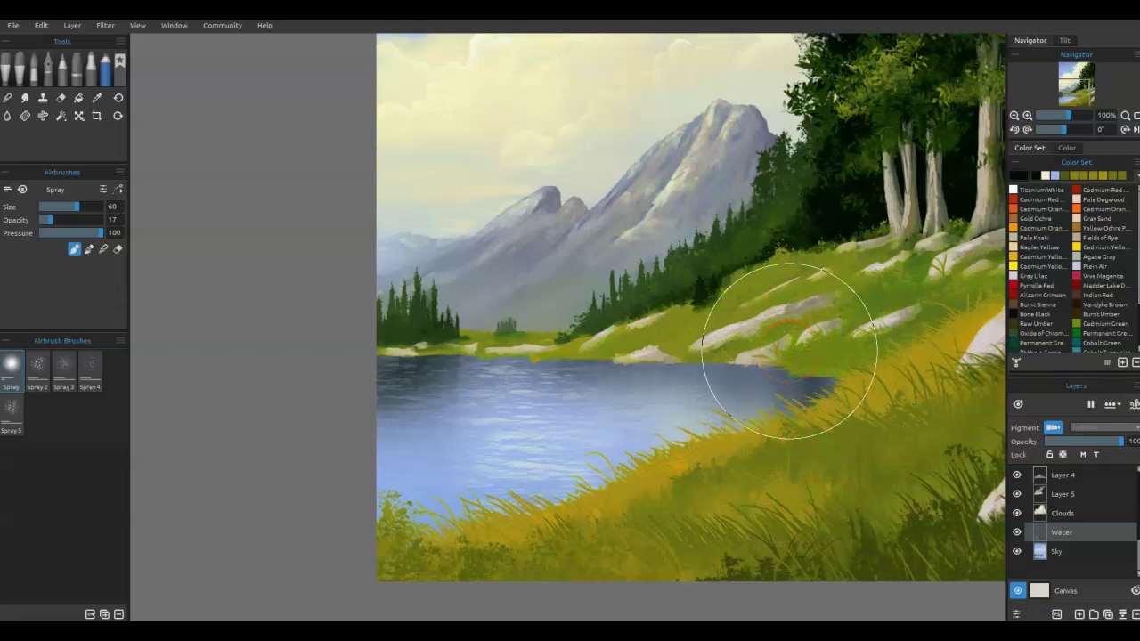
{"action": "left_click_drag", "start_coordinate": [50, 219], "coordinate": [44, 219]}
{"action": "mouse_move", "coordinate": [853, 319]}
{"action": "left_mouse_down"}
{"action": "mouse_move", "coordinate": [843, 406]}
{"action": "mouse_move", "coordinate": [809, 338]}
{"action": "mouse_move", "coordinate": [765, 331]}
{"action": "mouse_move", "coordinate": [748, 456]}
{"action": "mouse_move", "coordinate": [729, 318]}
{"action": "mouse_move", "coordinate": [700, 467]}
{"action": "mouse_move", "coordinate": [844, 345]}
{"action": "left_mouse_up"}
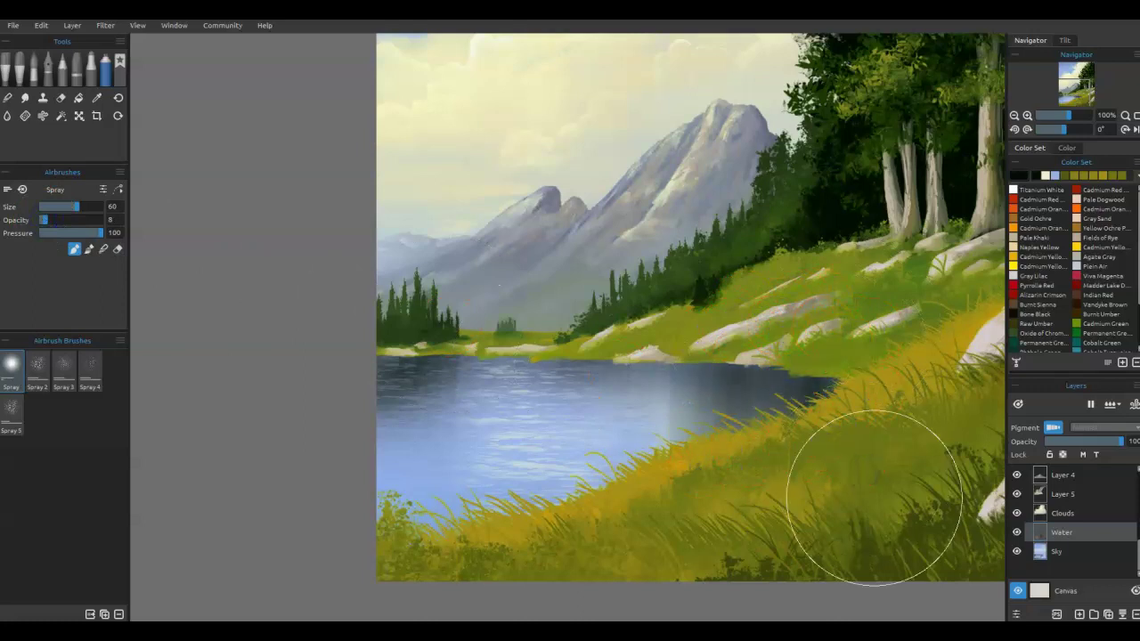
{"action": "key", "text": "b"}
{"action": "left_click_drag", "start_coordinate": [746, 395], "coordinate": [799, 407]}
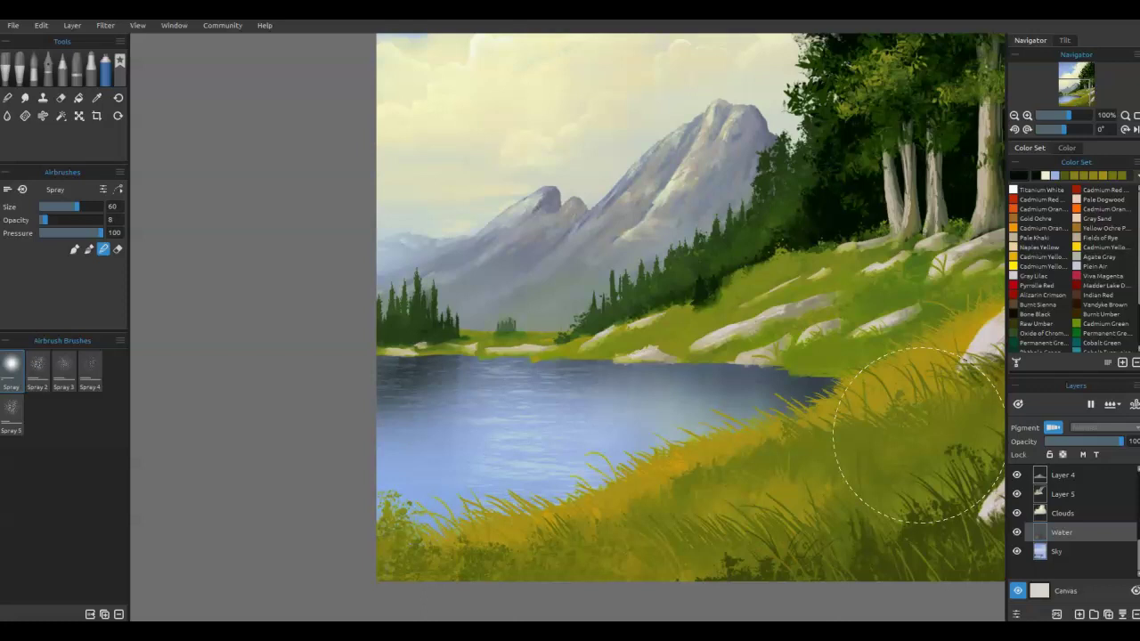
Step: Toggle the visibility of the Water, Layer 4, Layer 5, Clouds and Sky layers to examine what each one contains
{"action": "left_click", "coordinate": [1018, 532]}
{"action": "left_click", "coordinate": [1017, 532]}
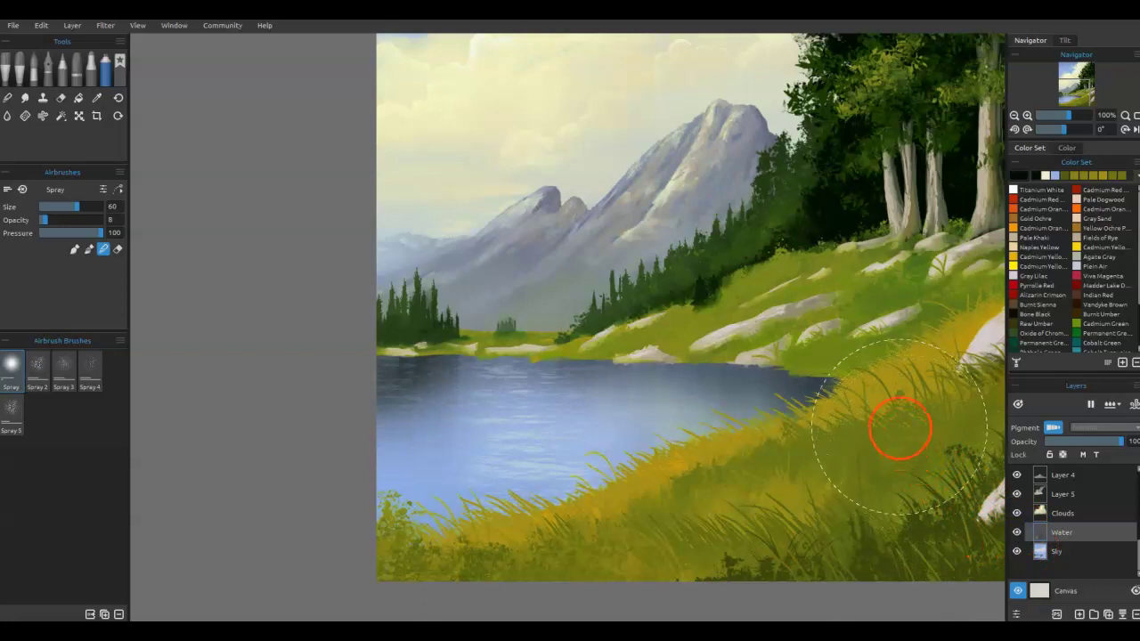
{"action": "key", "text": "ctrl+0"}
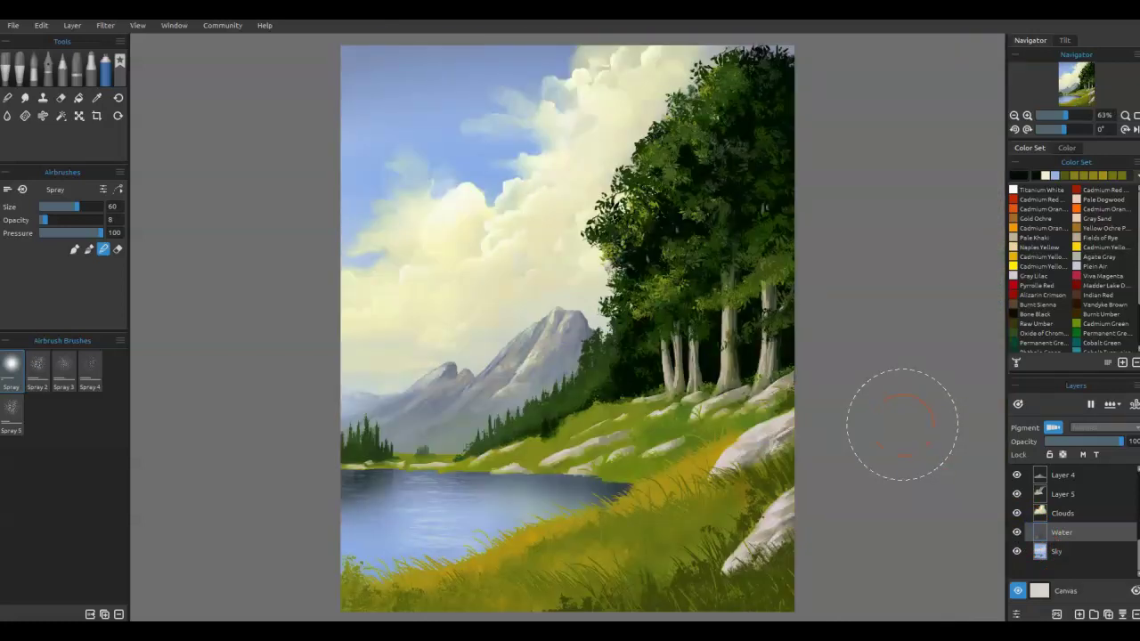
{"action": "scroll", "coordinate": [1026, 499], "scroll_direction": "up", "scroll_amount": 2}
{"action": "left_click", "coordinate": [1016, 513]}
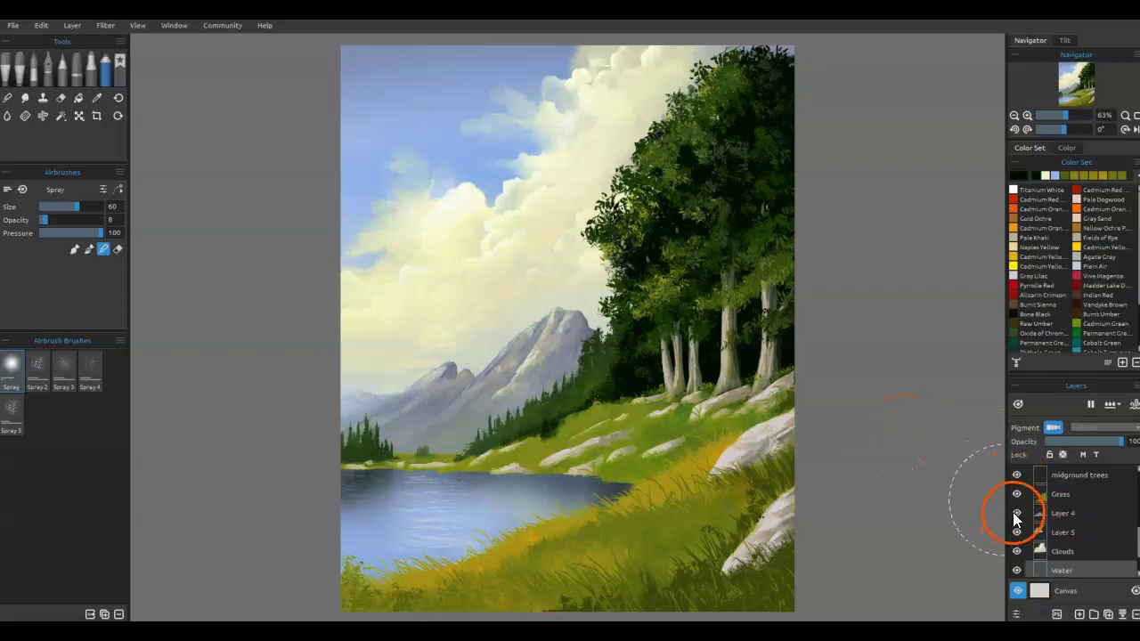
{"action": "left_click", "coordinate": [1020, 513]}
{"action": "left_click", "coordinate": [1017, 533]}
{"action": "left_click", "coordinate": [1016, 532]}
{"action": "left_click", "coordinate": [1017, 550]}
{"action": "left_click", "coordinate": [1017, 550]}
{"action": "left_click", "coordinate": [1017, 570]}
{"action": "left_click", "coordinate": [1018, 570]}
{"action": "scroll", "coordinate": [1018, 575], "scroll_direction": "down", "scroll_amount": 2}
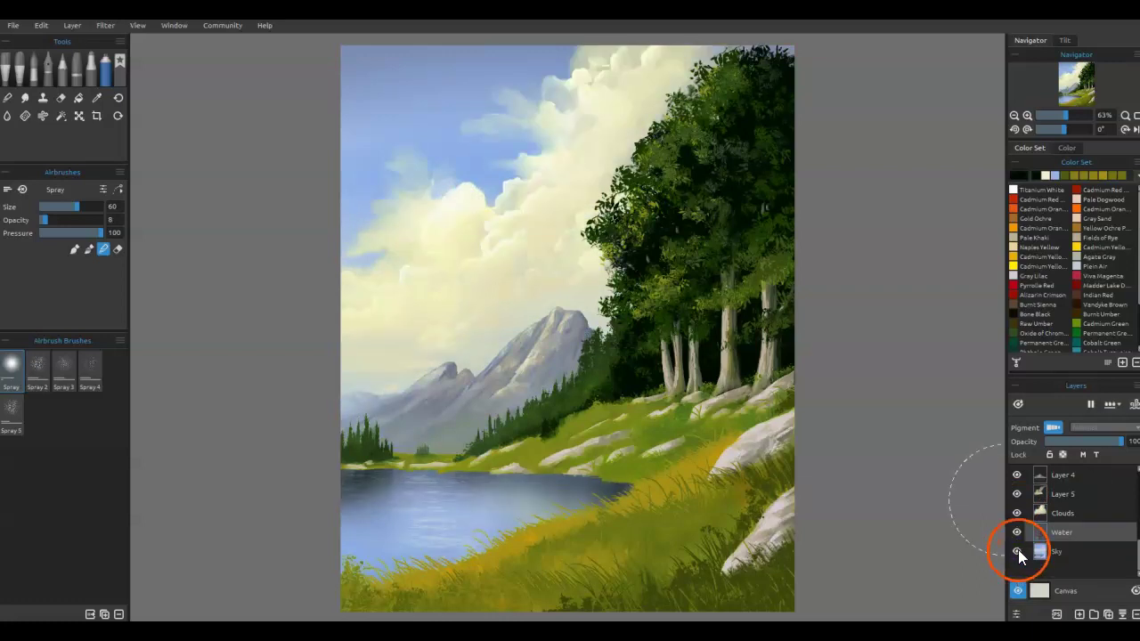
{"action": "left_click", "coordinate": [1017, 550]}
{"action": "left_click", "coordinate": [1017, 550]}
Step: Toggle Layer 7, Layer 6 and the rocks layer to find the shoreline stones, and select the rocks layer
{"action": "left_click", "coordinate": [1045, 549]}
{"action": "scroll", "coordinate": [1044, 545], "scroll_direction": "up", "scroll_amount": 3}
{"action": "left_click", "coordinate": [1017, 477]}
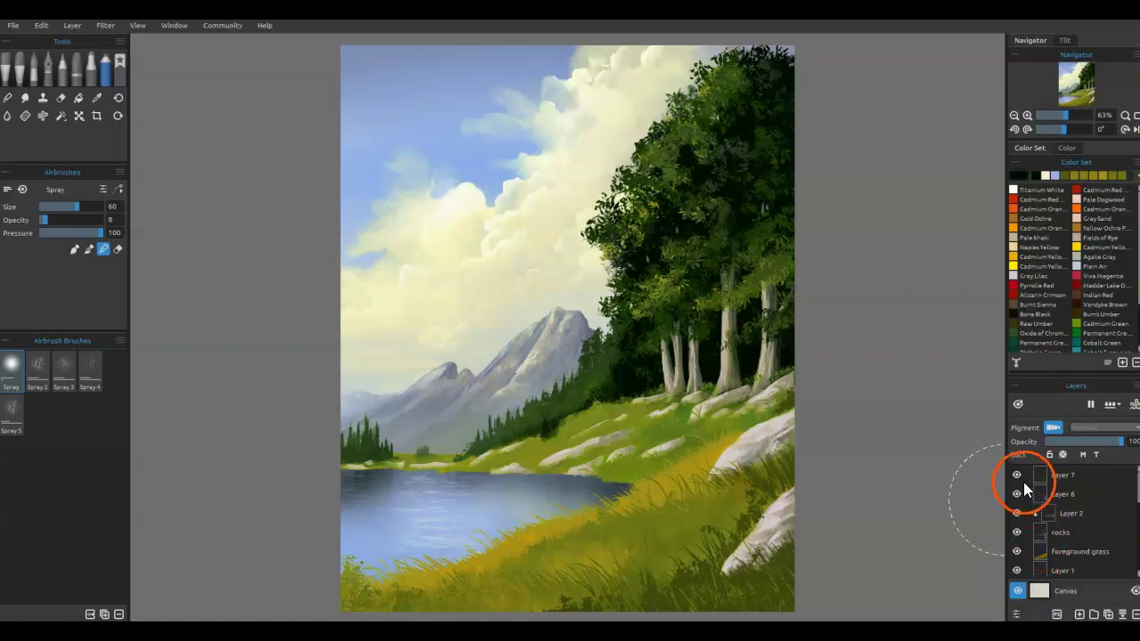
{"action": "left_click", "coordinate": [1017, 476]}
{"action": "left_click", "coordinate": [1020, 494]}
{"action": "left_click", "coordinate": [1020, 494]}
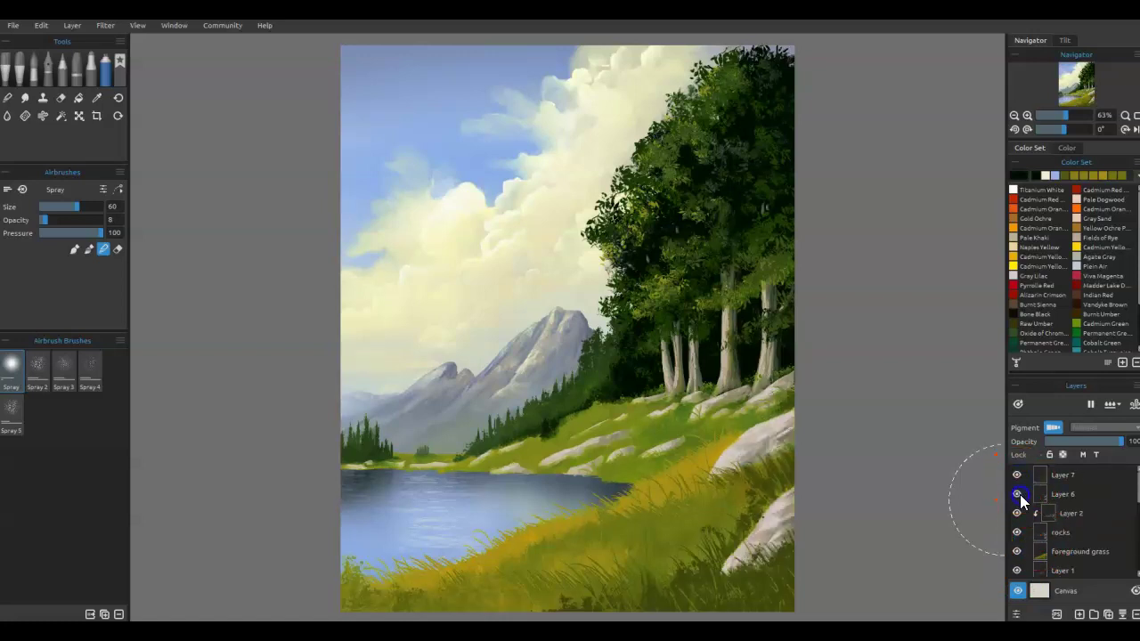
{"action": "left_click", "coordinate": [1017, 532]}
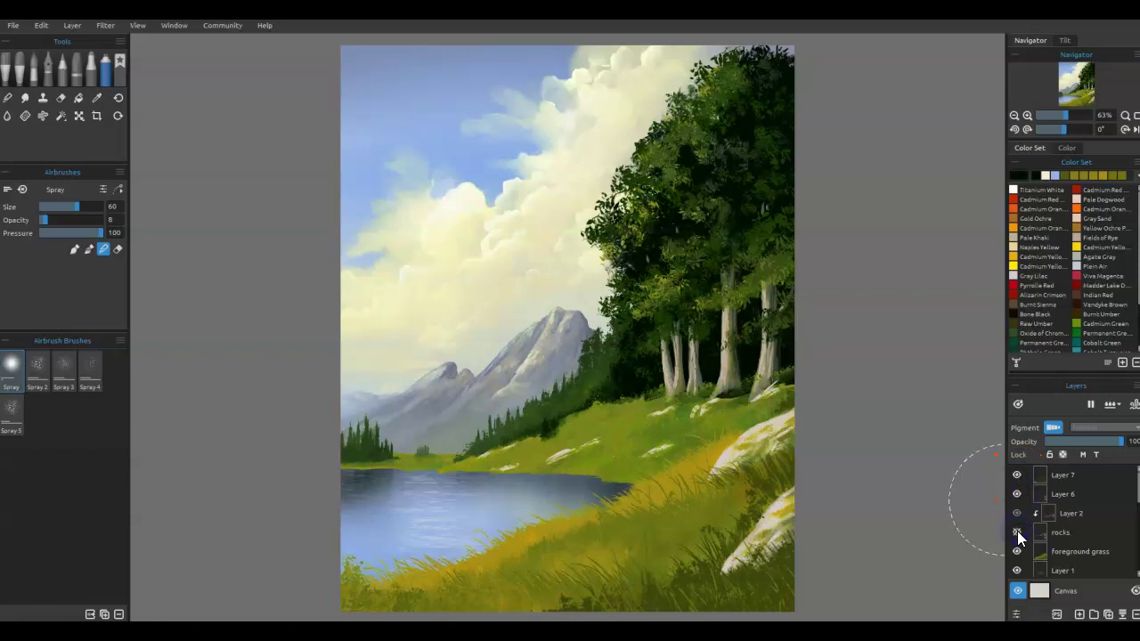
{"action": "left_click", "coordinate": [1017, 532]}
{"action": "left_click", "coordinate": [1018, 532]}
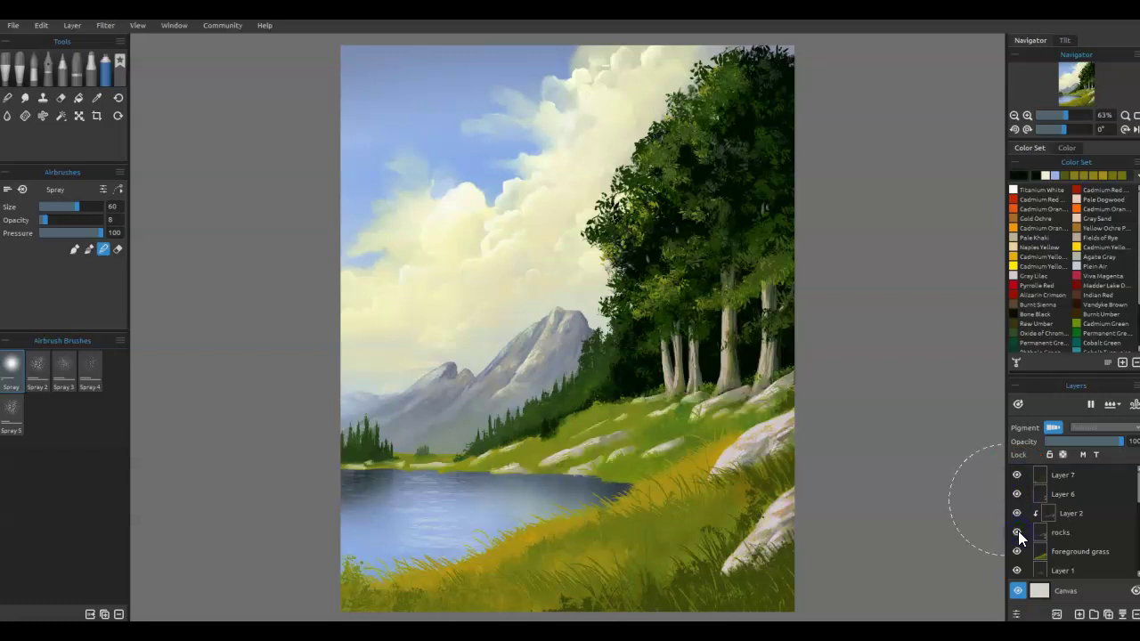
{"action": "left_click", "coordinate": [1048, 532]}
Step: Reduce the airbrush to size 16 and load the rocks layer's painted shapes as a selection
{"action": "left_click_drag", "start_coordinate": [528, 435], "coordinate": [401, 457]}
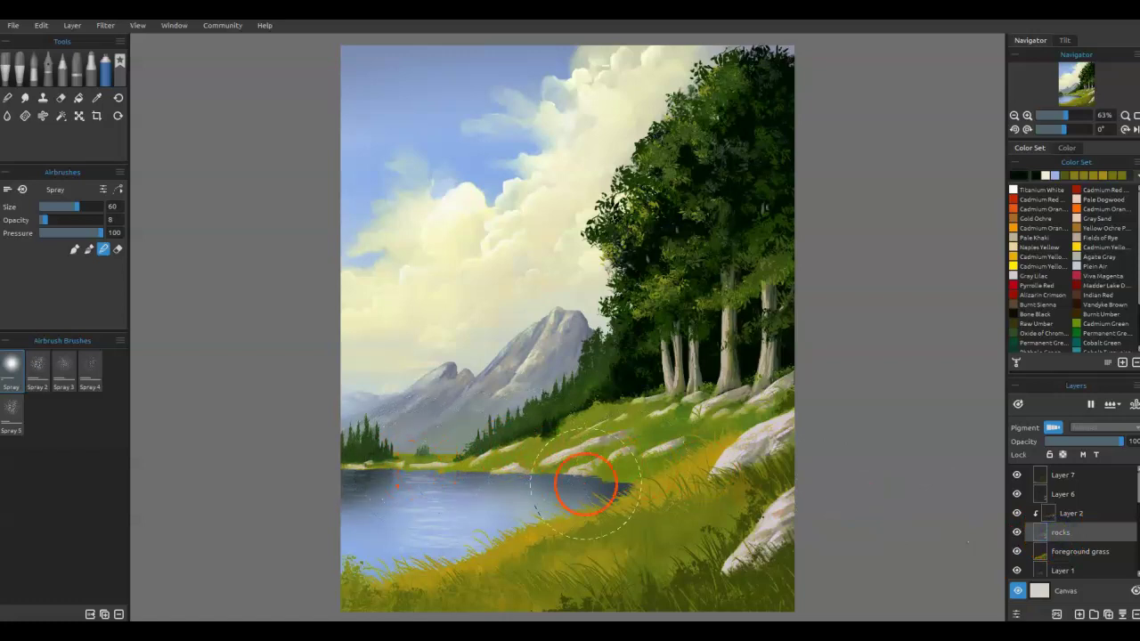
{"action": "scroll", "coordinate": [296, 412], "scroll_direction": "up", "scroll_amount": 3}
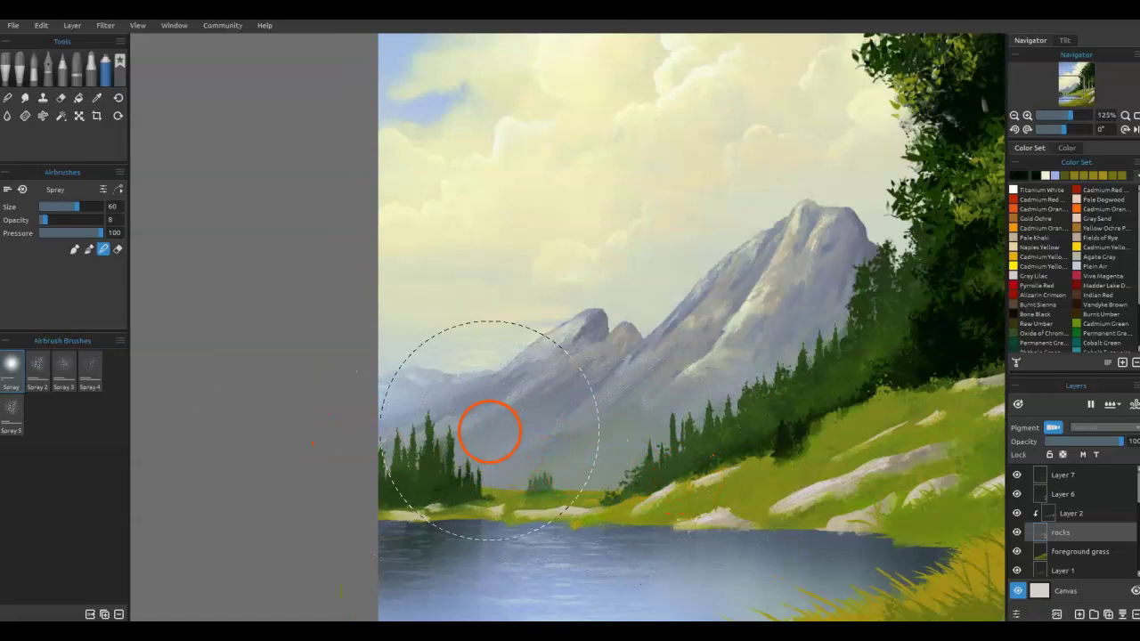
{"action": "key", "text": "["}
{"action": "key", "text": "["}
{"action": "key", "text": "["}
{"action": "key", "text": "["}
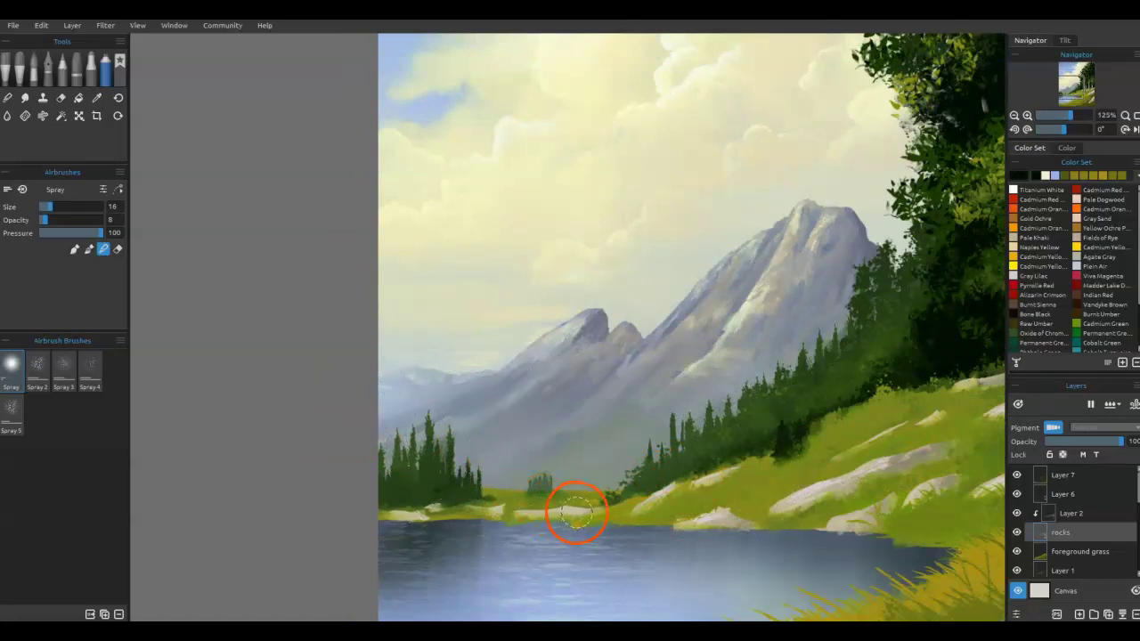
{"action": "left_click_drag", "start_coordinate": [1038, 552], "coordinate": [1058, 537]}
{"action": "left_click", "coordinate": [1042, 533], "text": "ctrl"}
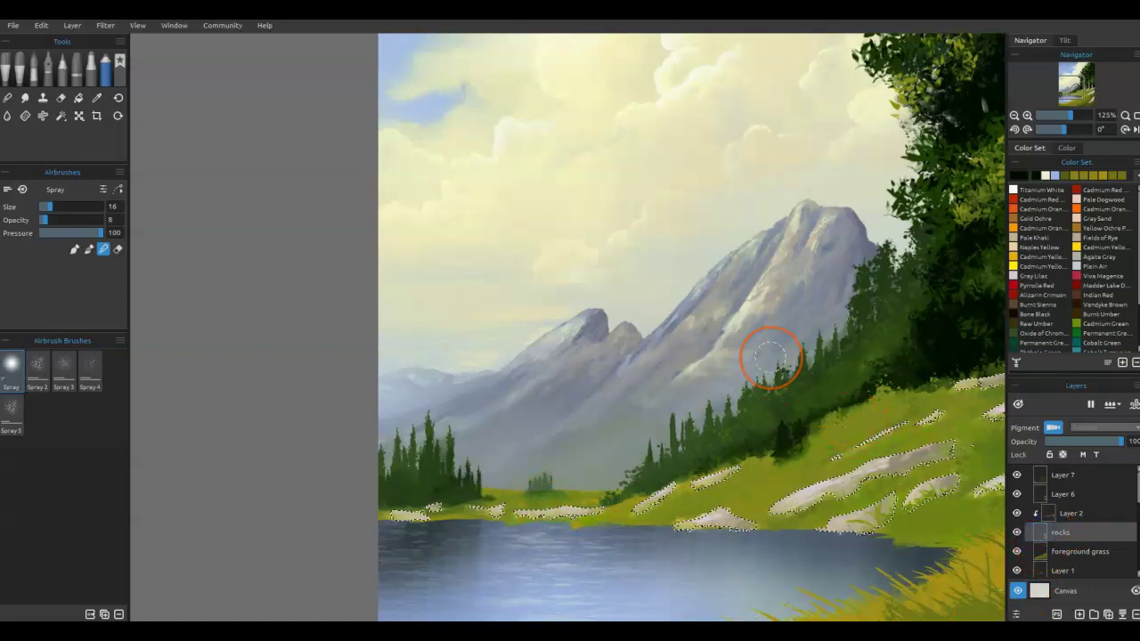
Step: Sample the mountain's grey and spray it over the selected far-shore rocks, raising the opacity to 18
{"action": "key", "text": "alt"}
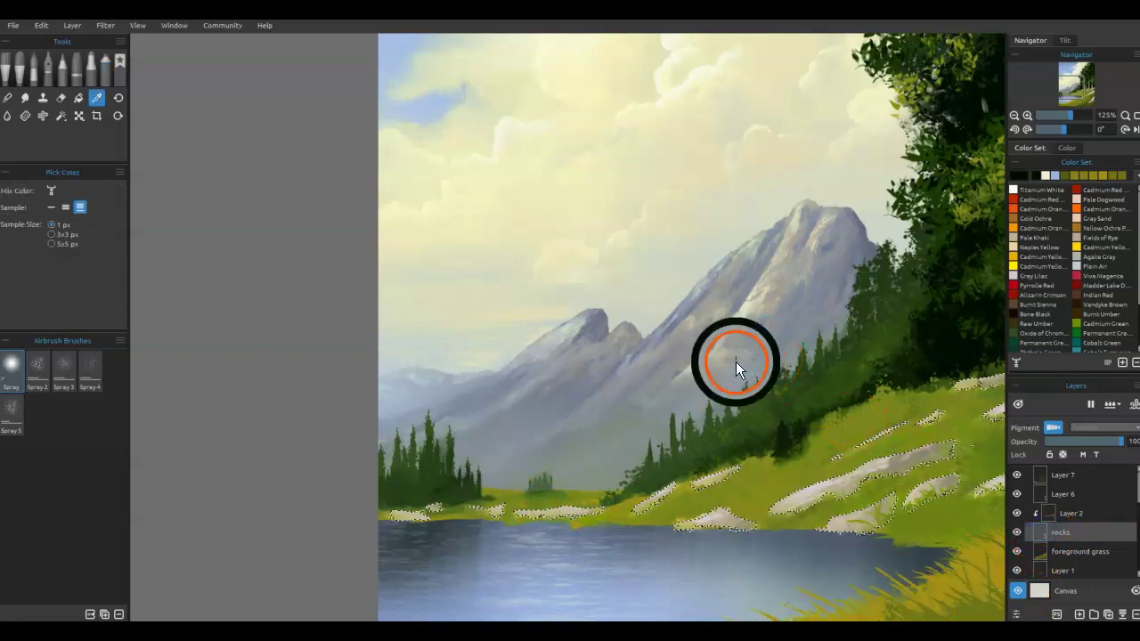
{"action": "left_click", "coordinate": [733, 369], "text": "alt"}
{"action": "mouse_move", "coordinate": [575, 519]}
{"action": "left_mouse_down"}
{"action": "mouse_move", "coordinate": [542, 522]}
{"action": "mouse_move", "coordinate": [511, 521]}
{"action": "mouse_move", "coordinate": [551, 514]}
{"action": "mouse_move", "coordinate": [513, 513]}
{"action": "left_mouse_up"}
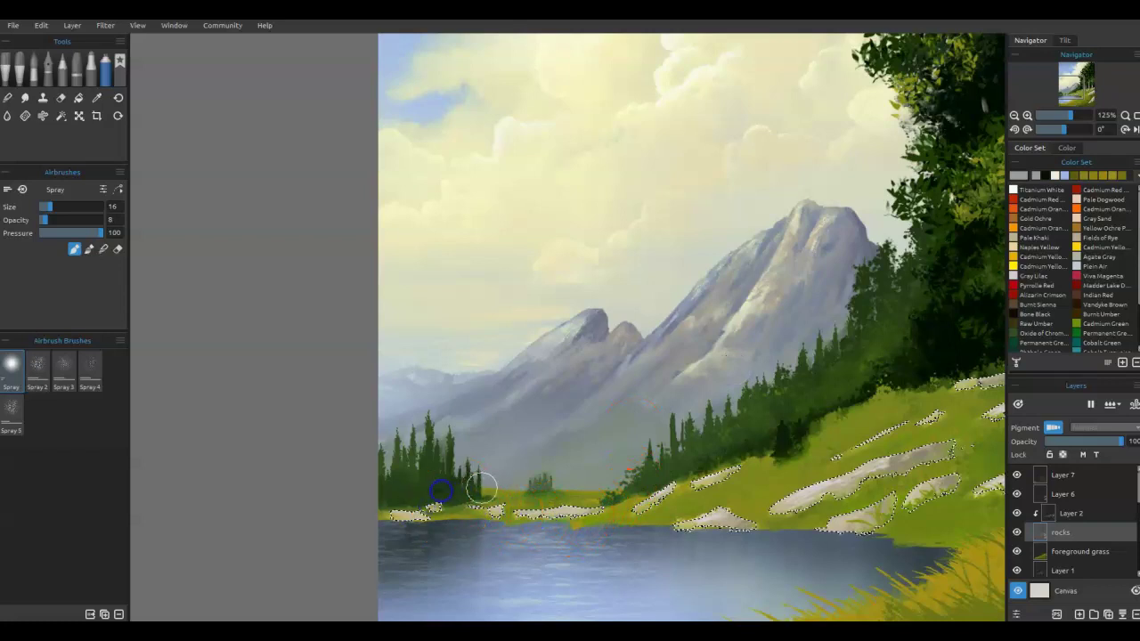
{"action": "left_click", "coordinate": [562, 512]}
{"action": "left_click", "coordinate": [403, 517]}
{"action": "left_click", "coordinate": [52, 220]}
{"action": "mouse_move", "coordinate": [500, 510]}
{"action": "left_mouse_down"}
{"action": "mouse_move", "coordinate": [429, 498]}
{"action": "mouse_move", "coordinate": [438, 502]}
{"action": "mouse_move", "coordinate": [377, 522]}
{"action": "mouse_move", "coordinate": [440, 509]}
{"action": "left_mouse_up"}
Step: On Layer 2, spray the far-shore rocks with grey and a second tone sampled from the upper mountain, and clear the selection
{"action": "left_click", "coordinate": [1053, 511]}
{"action": "mouse_move", "coordinate": [376, 525]}
{"action": "left_mouse_down"}
{"action": "mouse_move", "coordinate": [453, 511]}
{"action": "mouse_move", "coordinate": [426, 507]}
{"action": "mouse_move", "coordinate": [558, 510]}
{"action": "mouse_move", "coordinate": [388, 515]}
{"action": "left_mouse_up"}
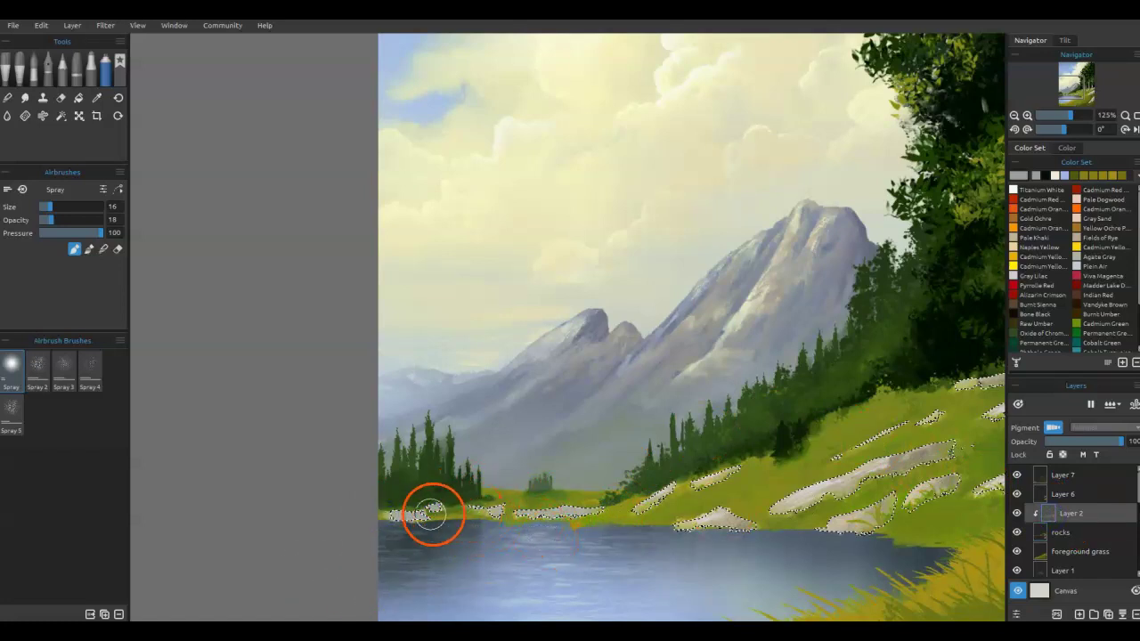
{"action": "key", "text": "i"}
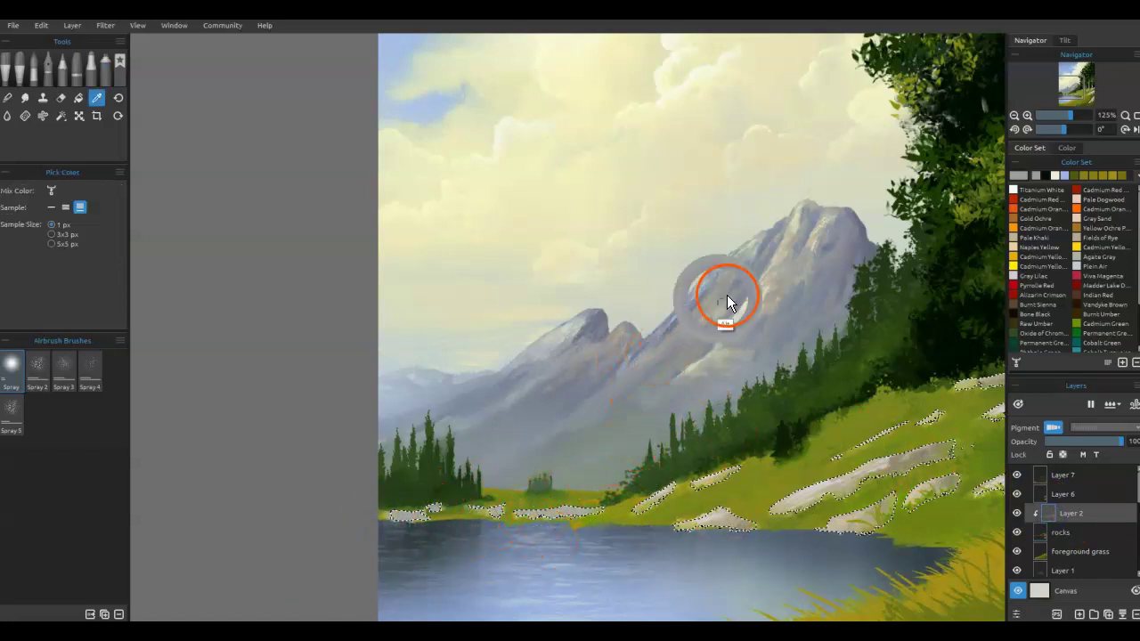
{"action": "left_click", "coordinate": [745, 259]}
{"action": "key", "text": "b"}
{"action": "mouse_move", "coordinate": [418, 508]}
{"action": "left_mouse_down"}
{"action": "mouse_move", "coordinate": [603, 505]}
{"action": "mouse_move", "coordinate": [368, 530]}
{"action": "left_mouse_up"}
{"action": "mouse_move", "coordinate": [736, 454]}
{"action": "left_mouse_down"}
{"action": "mouse_move", "coordinate": [714, 428]}
{"action": "mouse_move", "coordinate": [694, 481]}
{"action": "mouse_move", "coordinate": [608, 517]}
{"action": "left_mouse_up"}
{"action": "mouse_move", "coordinate": [485, 502]}
{"action": "left_mouse_down"}
{"action": "mouse_move", "coordinate": [499, 517]}
{"action": "mouse_move", "coordinate": [565, 512]}
{"action": "left_mouse_up"}
{"action": "key", "text": "ctrl+d"}
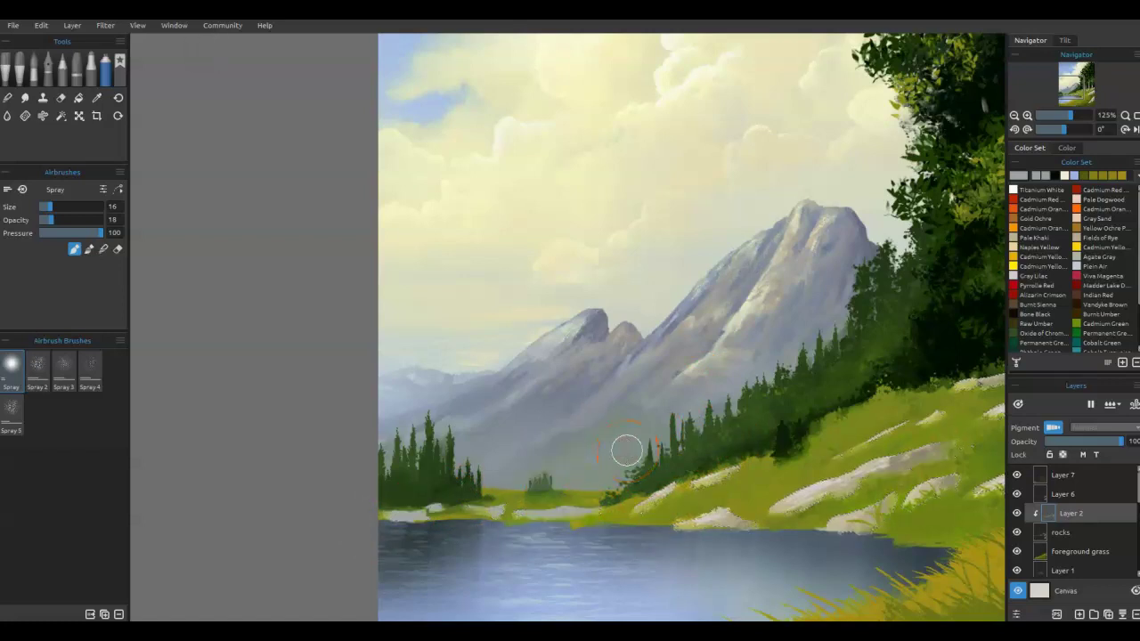
Step: Add a new layer at the top of the layer stack, above Layer 7
{"action": "key", "text": "ctrl+0"}
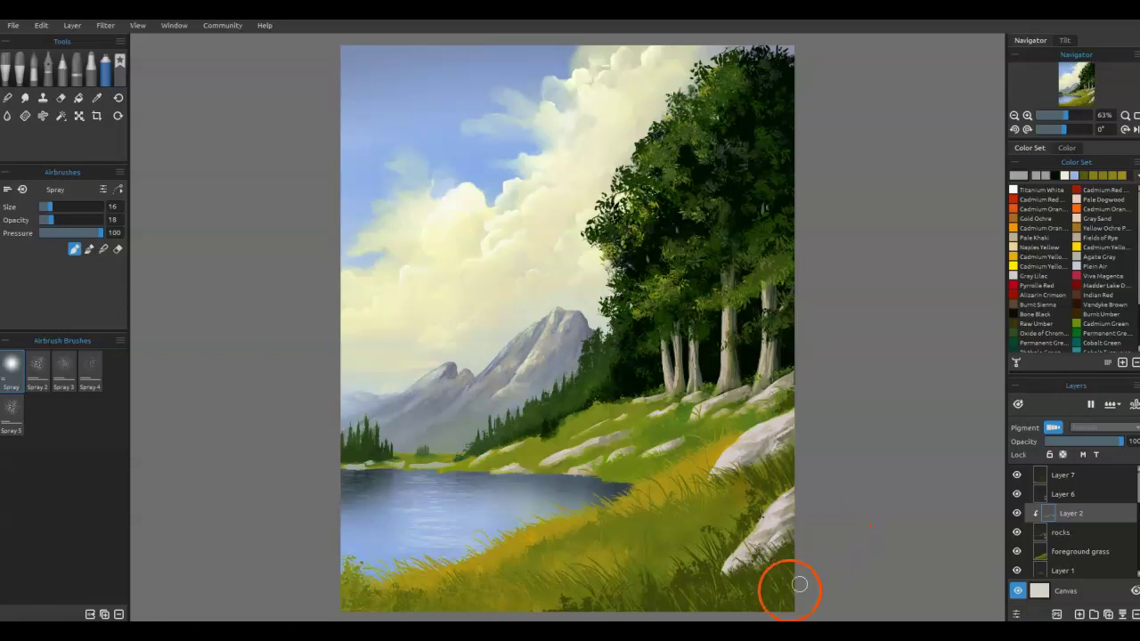
{"action": "left_click_drag", "start_coordinate": [1083, 530], "coordinate": [1084, 529]}
{"action": "left_click", "coordinate": [1083, 472]}
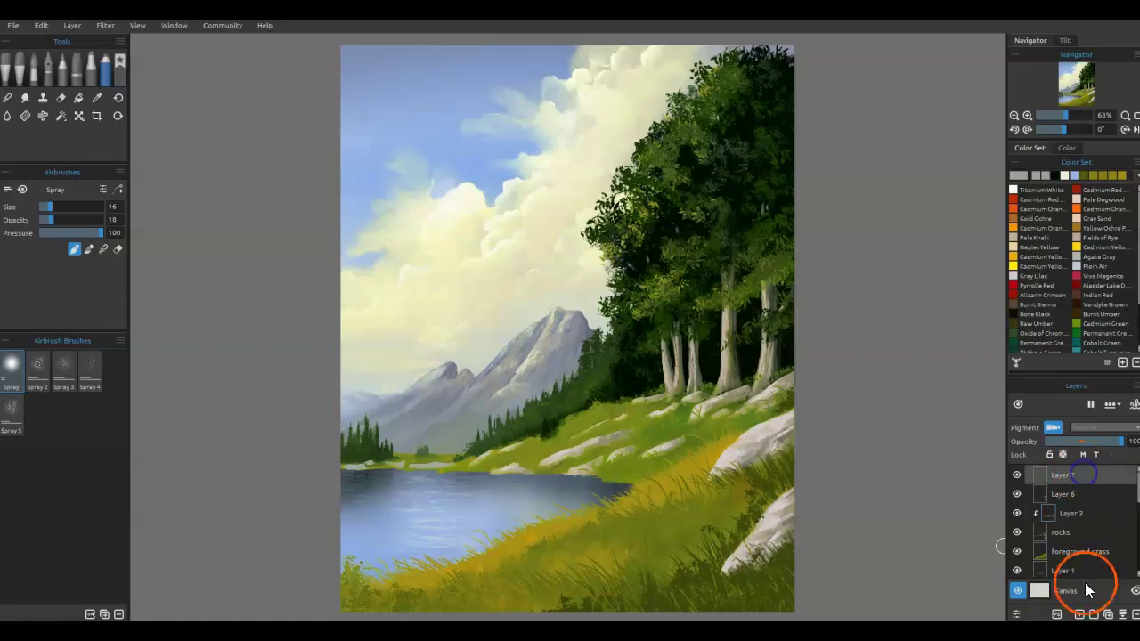
{"action": "left_click", "coordinate": [1080, 615]}
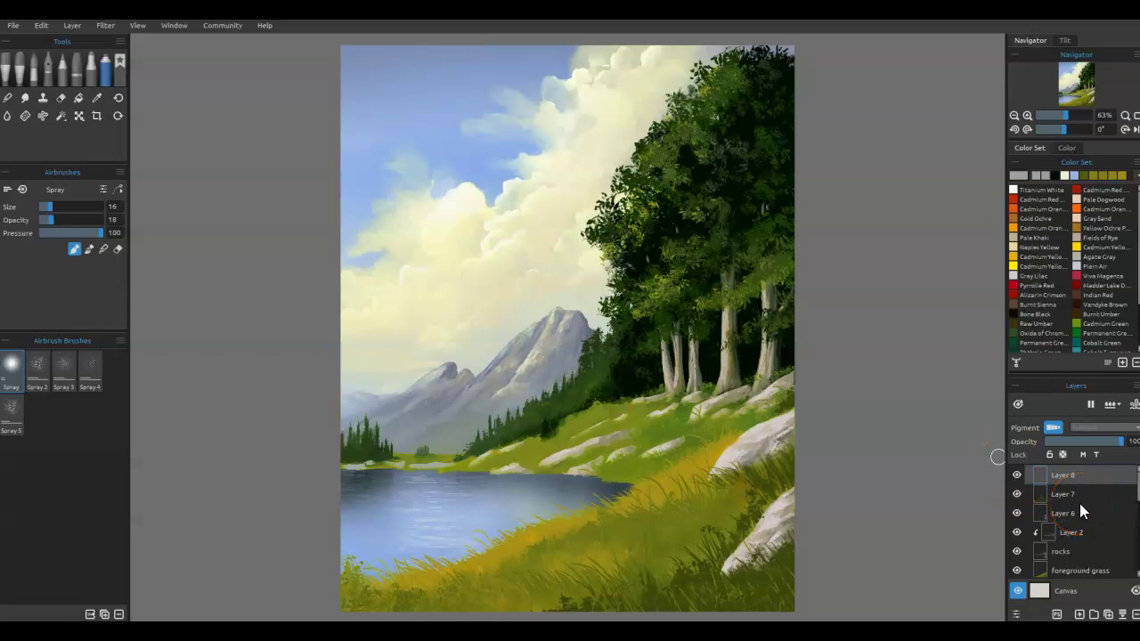
Step: Try two speckled stencils over the painting, enlarging the first, and dismiss them
{"action": "left_click", "coordinate": [1076, 453]}
{"action": "left_click", "coordinate": [1137, 490]}
{"action": "key", "text": "s"}
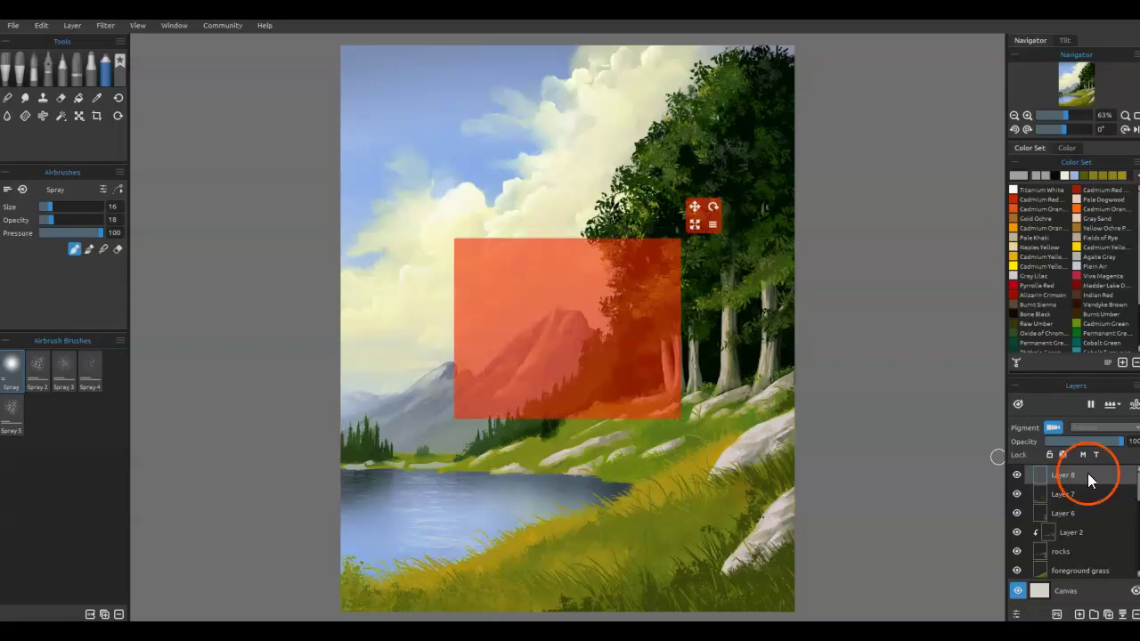
{"action": "left_click_drag", "start_coordinate": [696, 227], "coordinate": [874, 193]}
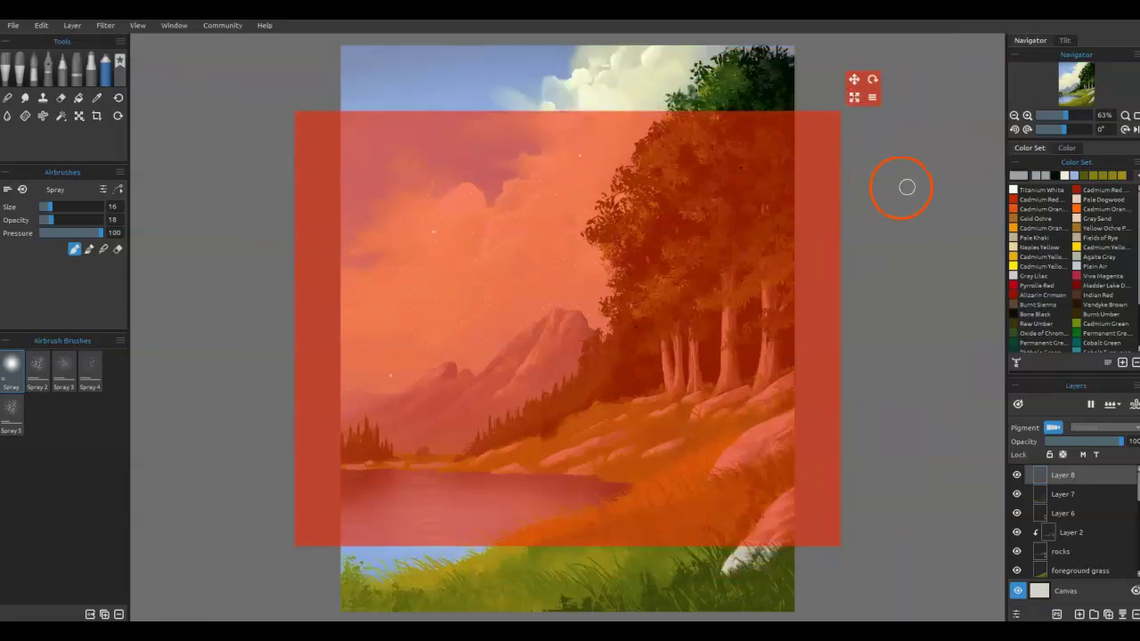
{"action": "left_click", "coordinate": [855, 98]}
{"action": "left_click", "coordinate": [1096, 475]}
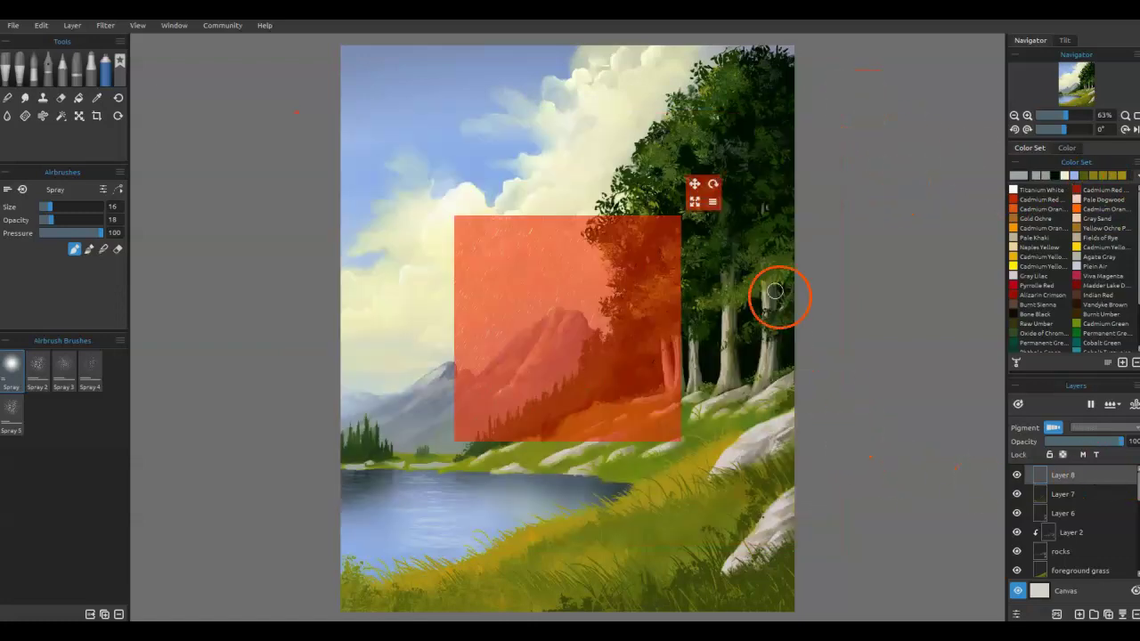
{"action": "left_click", "coordinate": [715, 204]}
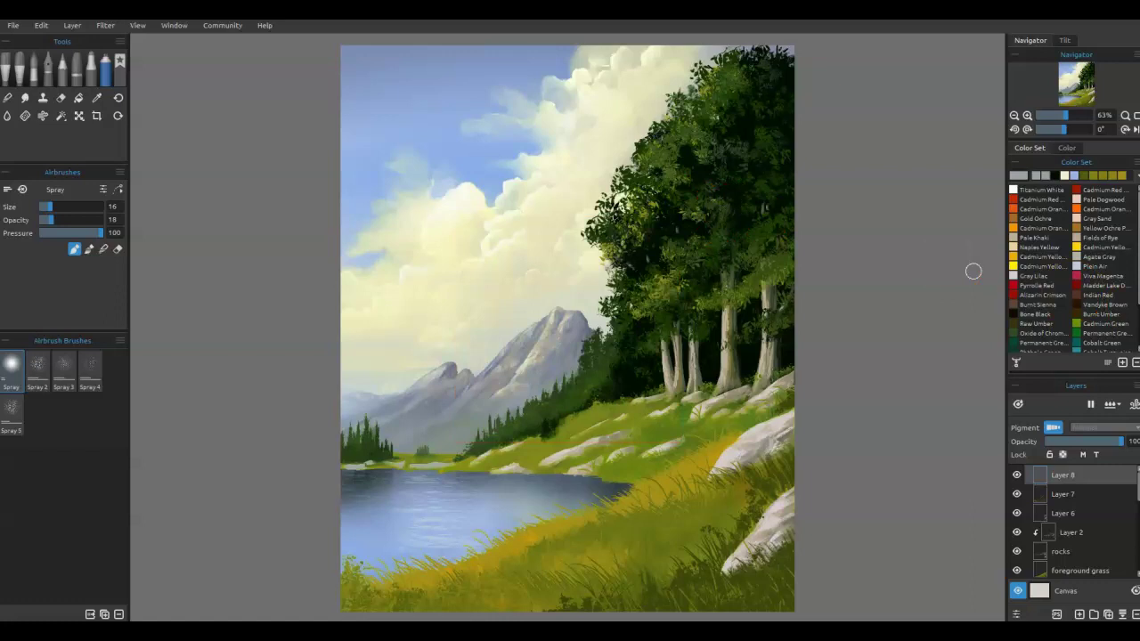
Step: Enlarge the splatter stencil, rotate it clockwise over the foreground grass and lake edge, and choose Titanium White
{"action": "key", "text": "ctrl+z"}
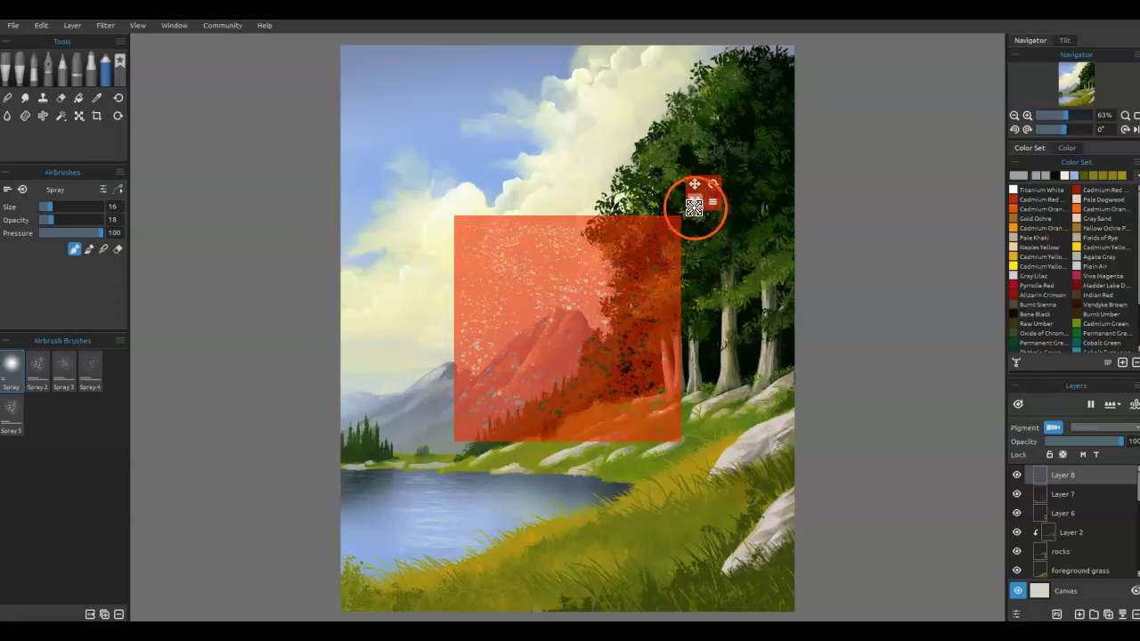
{"action": "left_click_drag", "start_coordinate": [694, 209], "coordinate": [750, 192]}
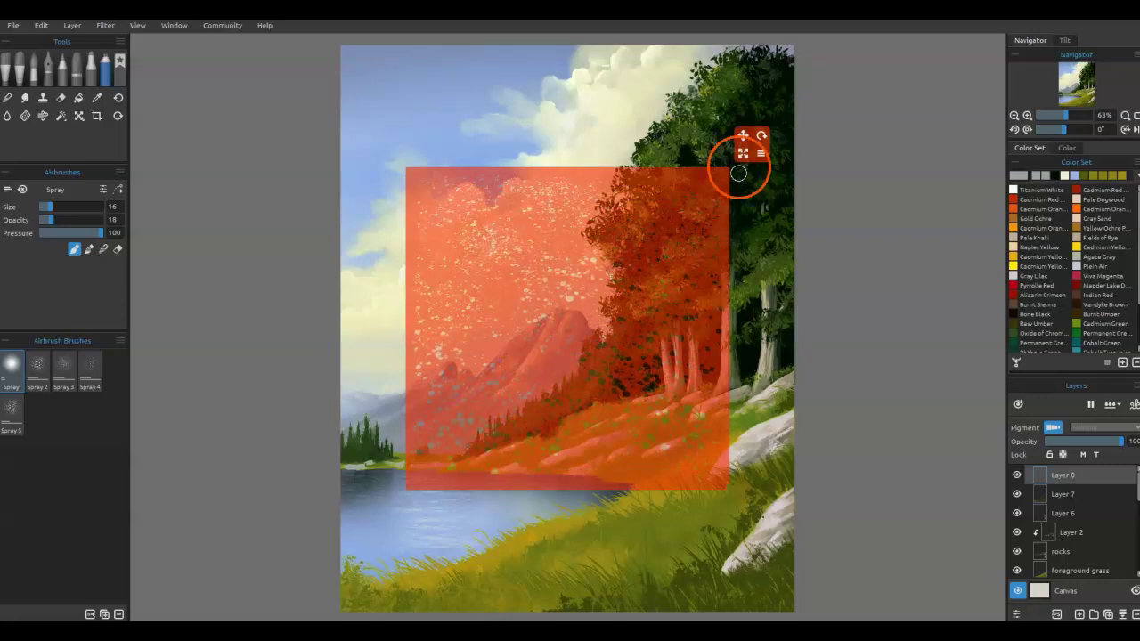
{"action": "left_click_drag", "start_coordinate": [760, 135], "coordinate": [787, 222]}
{"action": "left_click_drag", "start_coordinate": [650, 377], "coordinate": [647, 418]}
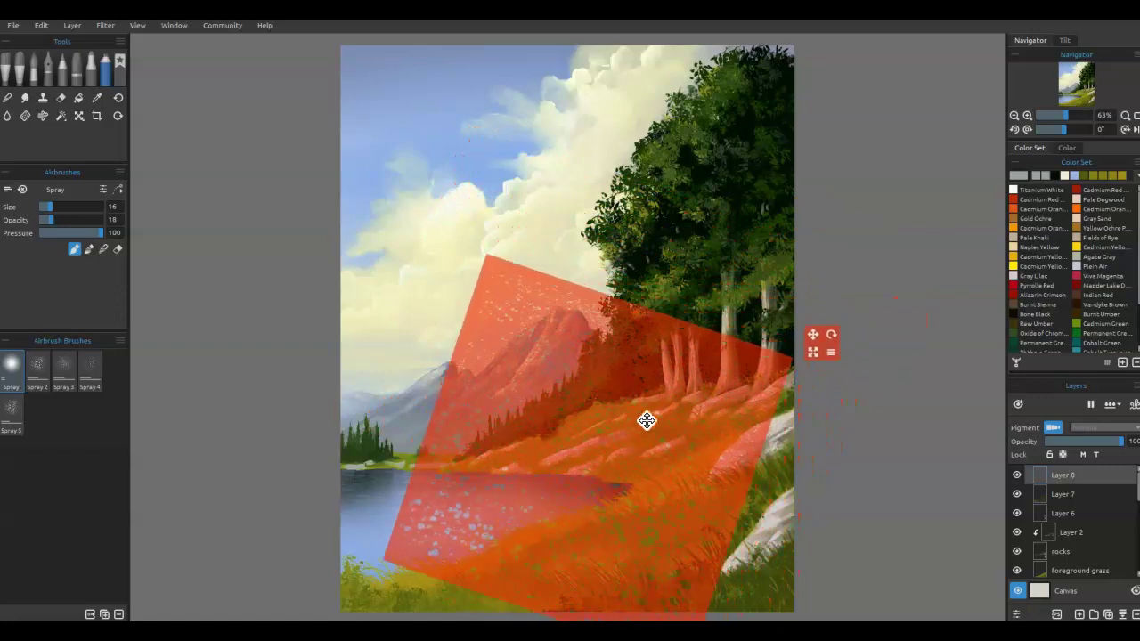
{"action": "left_click", "coordinate": [1035, 199]}
{"action": "left_click", "coordinate": [1015, 192]}
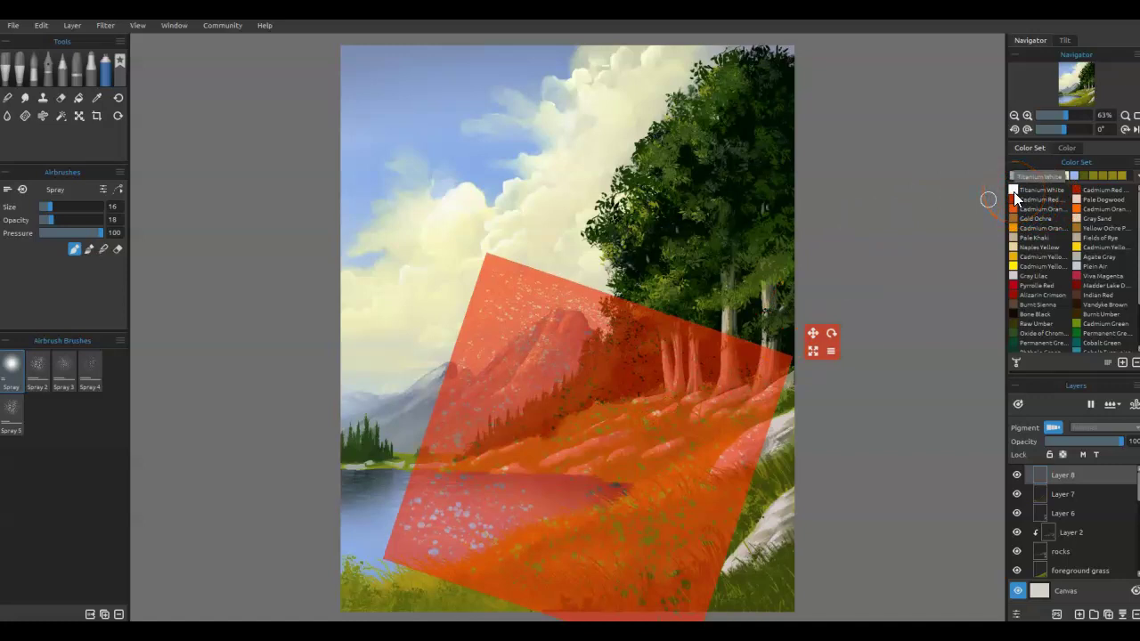
Step: Paint white splatter dots through the stencil onto the foreground grass with the Oils & Acrylics Bush Brush at size 40
{"action": "left_click", "coordinate": [938, 69]}
{"action": "key", "text": "i"}
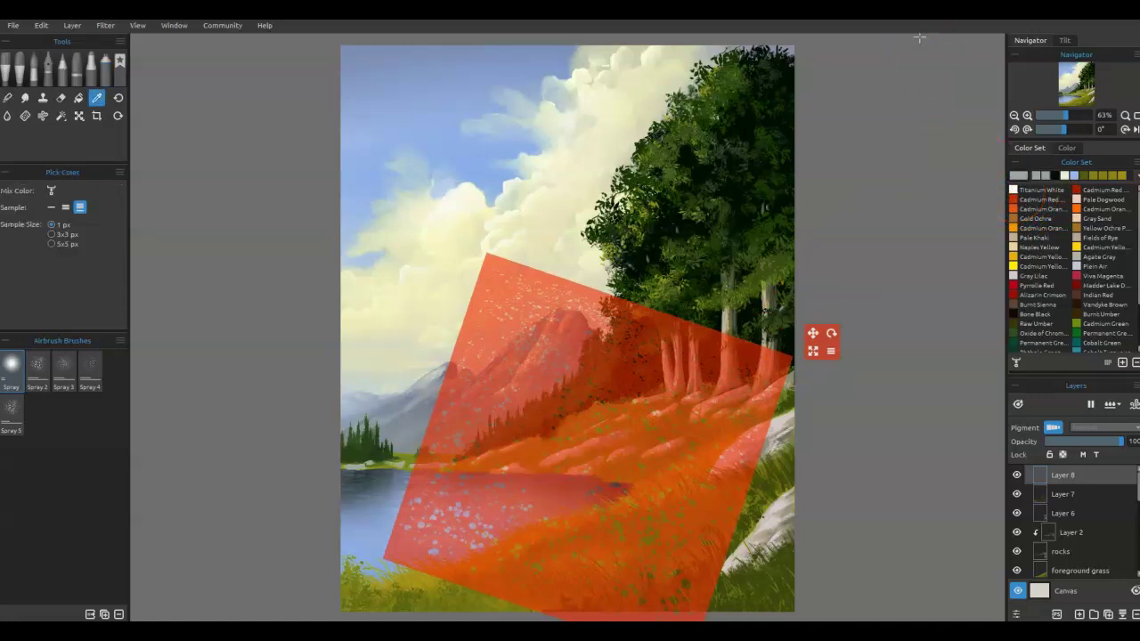
{"action": "key", "text": "b"}
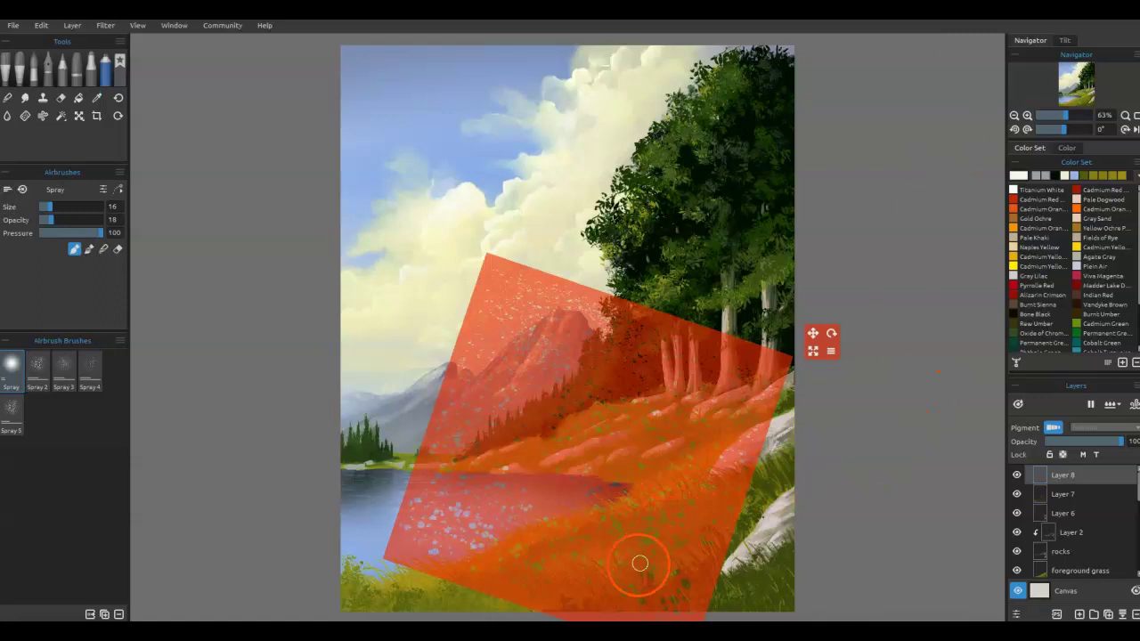
{"action": "left_click", "coordinate": [25, 73]}
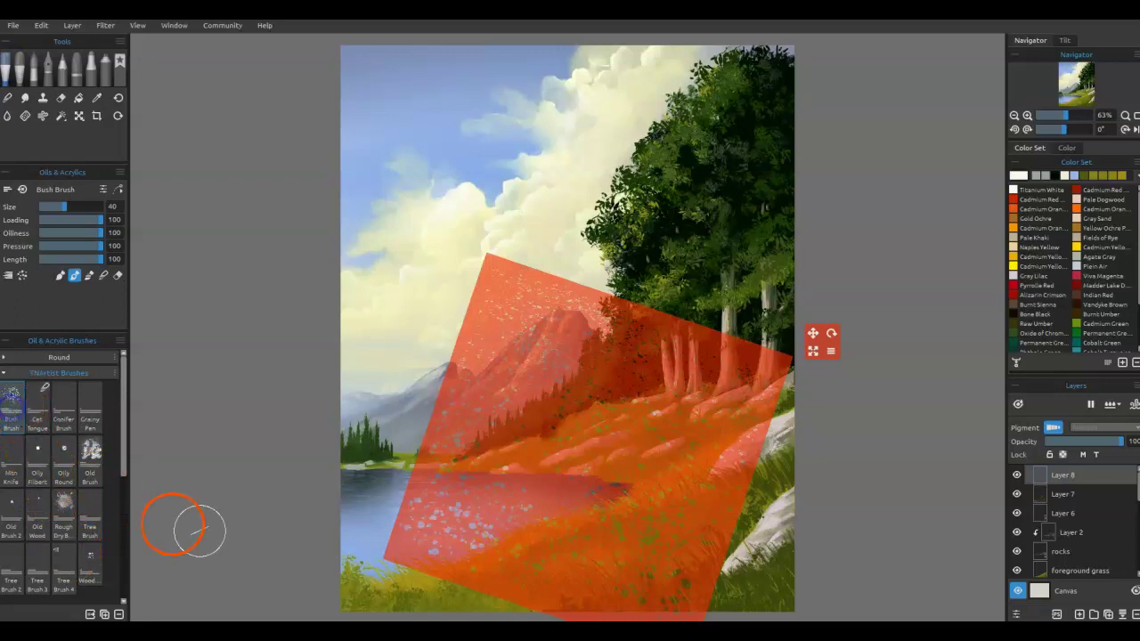
{"action": "mouse_move", "coordinate": [629, 574]}
{"action": "left_mouse_down"}
{"action": "mouse_move", "coordinate": [653, 538]}
{"action": "mouse_move", "coordinate": [551, 564]}
{"action": "mouse_move", "coordinate": [537, 553]}
{"action": "mouse_move", "coordinate": [644, 542]}
{"action": "mouse_move", "coordinate": [696, 508]}
{"action": "mouse_move", "coordinate": [633, 509]}
{"action": "mouse_move", "coordinate": [626, 528]}
{"action": "mouse_move", "coordinate": [673, 528]}
{"action": "mouse_move", "coordinate": [681, 601]}
{"action": "mouse_move", "coordinate": [594, 587]}
{"action": "mouse_move", "coordinate": [606, 568]}
{"action": "mouse_move", "coordinate": [569, 568]}
{"action": "mouse_move", "coordinate": [576, 562]}
{"action": "mouse_move", "coordinate": [544, 577]}
{"action": "mouse_move", "coordinate": [548, 566]}
{"action": "mouse_move", "coordinate": [534, 566]}
{"action": "mouse_move", "coordinate": [609, 543]}
{"action": "left_mouse_up"}
{"action": "left_click_drag", "start_coordinate": [731, 556], "coordinate": [739, 395]}
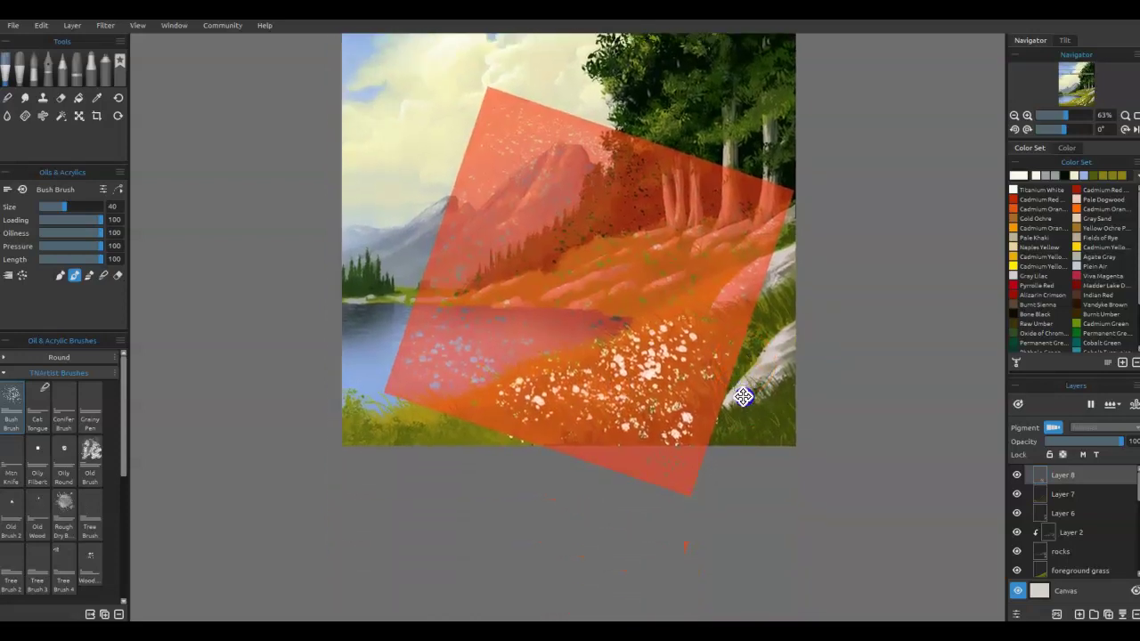
Step: Reposition the splatter stencil several times across the foreground and paint more white dots through it to thicken the flower patch
{"action": "left_click_drag", "start_coordinate": [579, 350], "coordinate": [540, 389]}
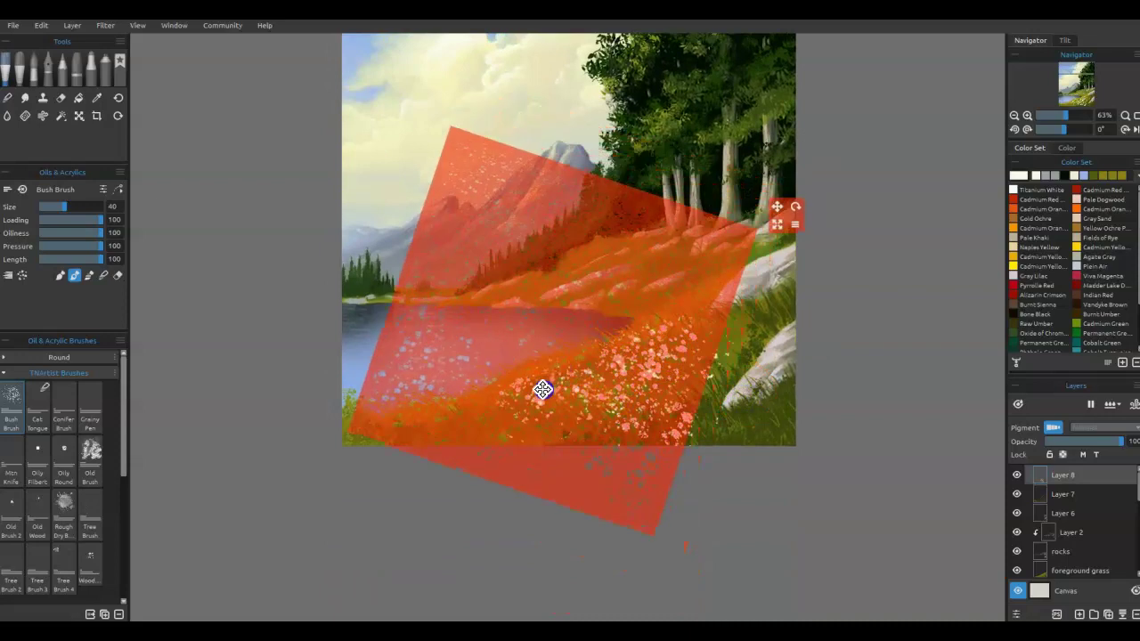
{"action": "mouse_move", "coordinate": [608, 408]}
{"action": "left_mouse_down"}
{"action": "mouse_move", "coordinate": [559, 400]}
{"action": "mouse_move", "coordinate": [575, 394]}
{"action": "mouse_move", "coordinate": [572, 367]}
{"action": "mouse_move", "coordinate": [567, 395]}
{"action": "mouse_move", "coordinate": [618, 401]}
{"action": "mouse_move", "coordinate": [719, 376]}
{"action": "mouse_move", "coordinate": [569, 424]}
{"action": "mouse_move", "coordinate": [596, 410]}
{"action": "left_mouse_up"}
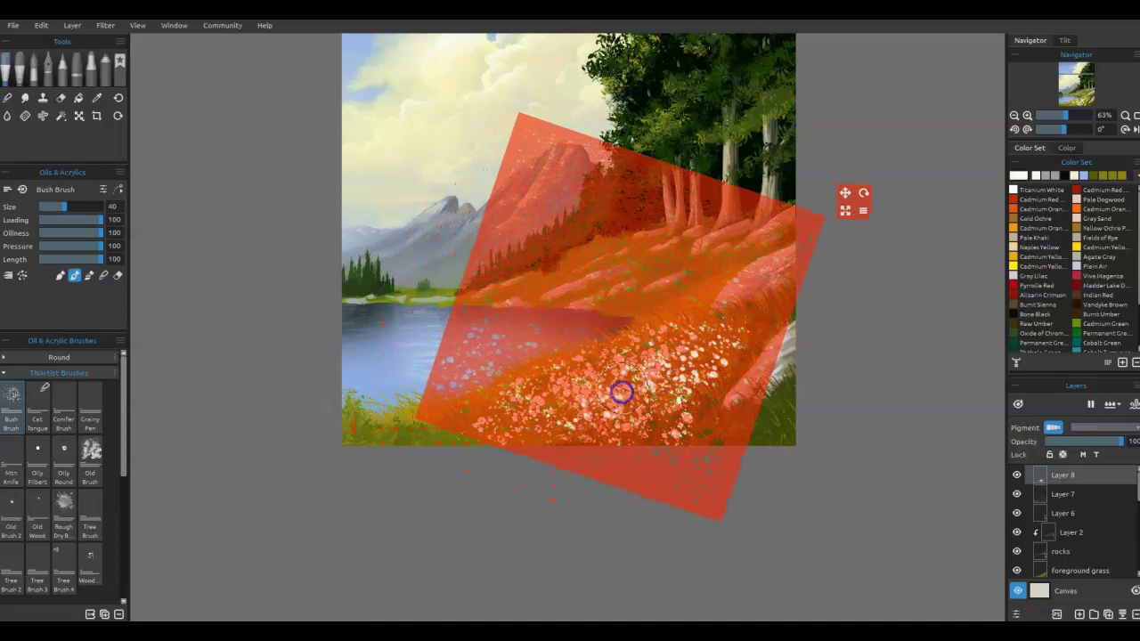
{"action": "mouse_move", "coordinate": [636, 269]}
{"action": "left_mouse_down"}
{"action": "mouse_move", "coordinate": [677, 326]}
{"action": "mouse_move", "coordinate": [707, 297]}
{"action": "mouse_move", "coordinate": [683, 311]}
{"action": "mouse_move", "coordinate": [680, 327]}
{"action": "mouse_move", "coordinate": [644, 336]}
{"action": "mouse_move", "coordinate": [668, 325]}
{"action": "mouse_move", "coordinate": [687, 376]}
{"action": "mouse_move", "coordinate": [580, 394]}
{"action": "left_mouse_up"}
{"action": "mouse_move", "coordinate": [504, 401]}
{"action": "left_mouse_down"}
{"action": "mouse_move", "coordinate": [472, 412]}
{"action": "mouse_move", "coordinate": [520, 392]}
{"action": "mouse_move", "coordinate": [594, 378]}
{"action": "mouse_move", "coordinate": [615, 341]}
{"action": "left_mouse_up"}
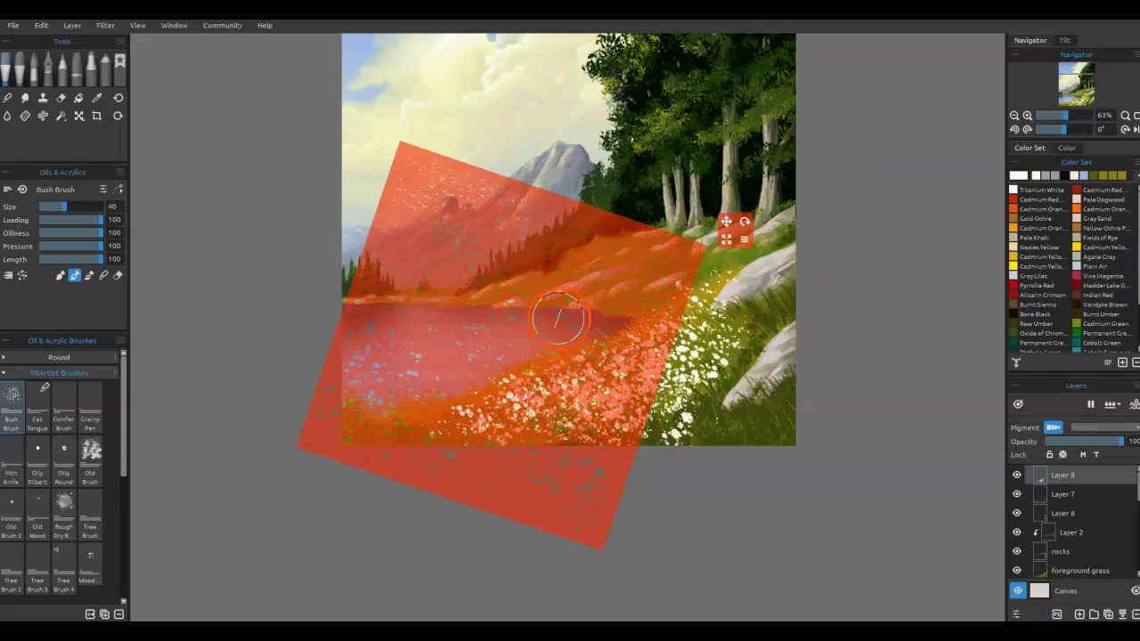
{"action": "left_click_drag", "start_coordinate": [560, 385], "coordinate": [642, 375]}
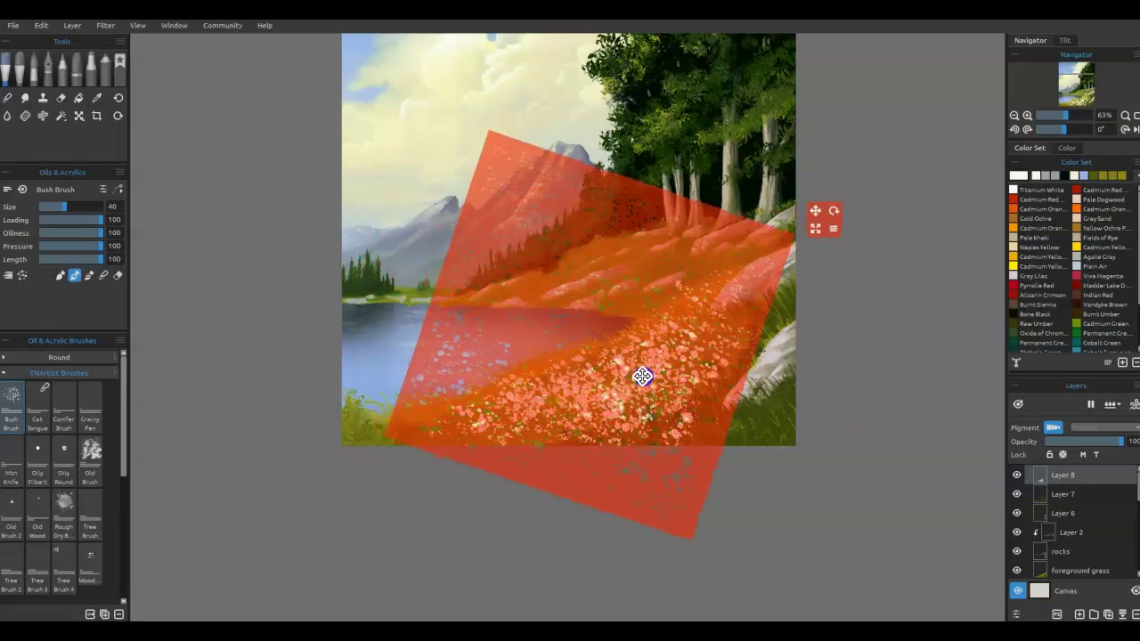
Step: Invert the stencil, try erasing flower dots with the Bush Brush at size 40, and undo the erasing
{"action": "left_click", "coordinate": [835, 212]}
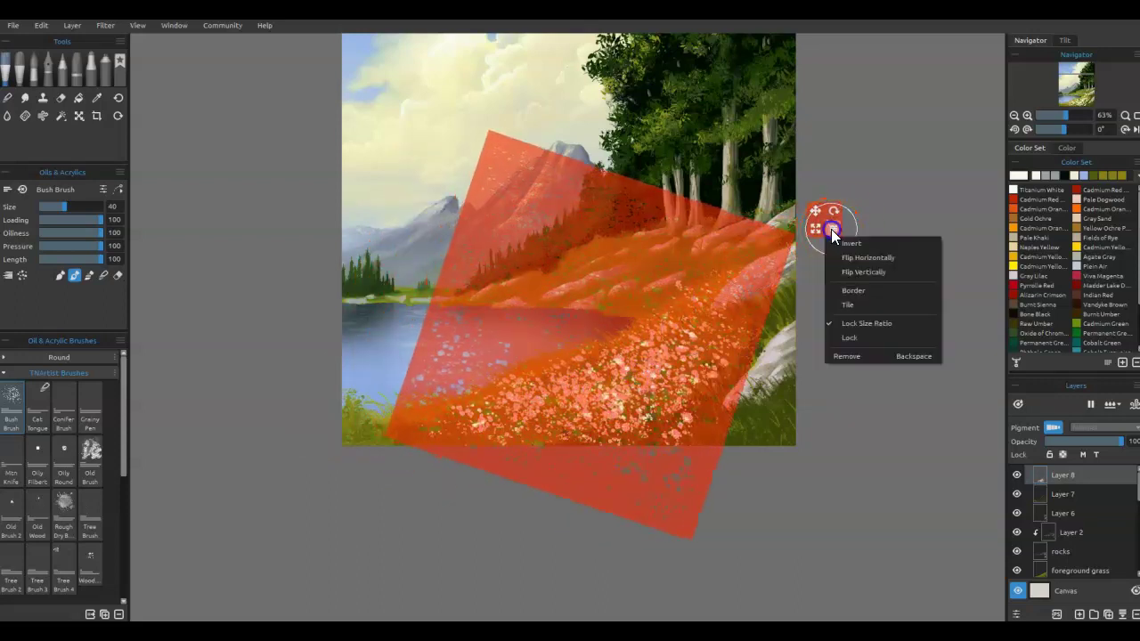
{"action": "left_click", "coordinate": [842, 241]}
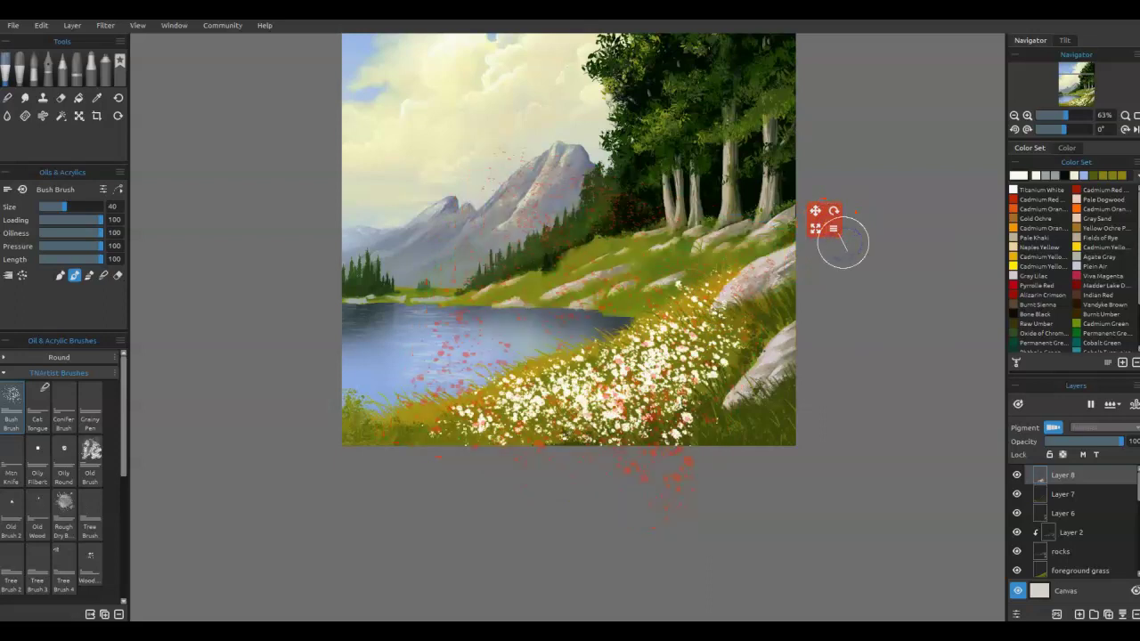
{"action": "left_click", "coordinate": [117, 277]}
{"action": "mouse_move", "coordinate": [520, 390]}
{"action": "left_mouse_down"}
{"action": "mouse_move", "coordinate": [567, 403]}
{"action": "mouse_move", "coordinate": [537, 410]}
{"action": "mouse_move", "coordinate": [577, 385]}
{"action": "mouse_move", "coordinate": [507, 387]}
{"action": "mouse_move", "coordinate": [522, 366]}
{"action": "mouse_move", "coordinate": [762, 374]}
{"action": "mouse_move", "coordinate": [553, 387]}
{"action": "left_mouse_up"}
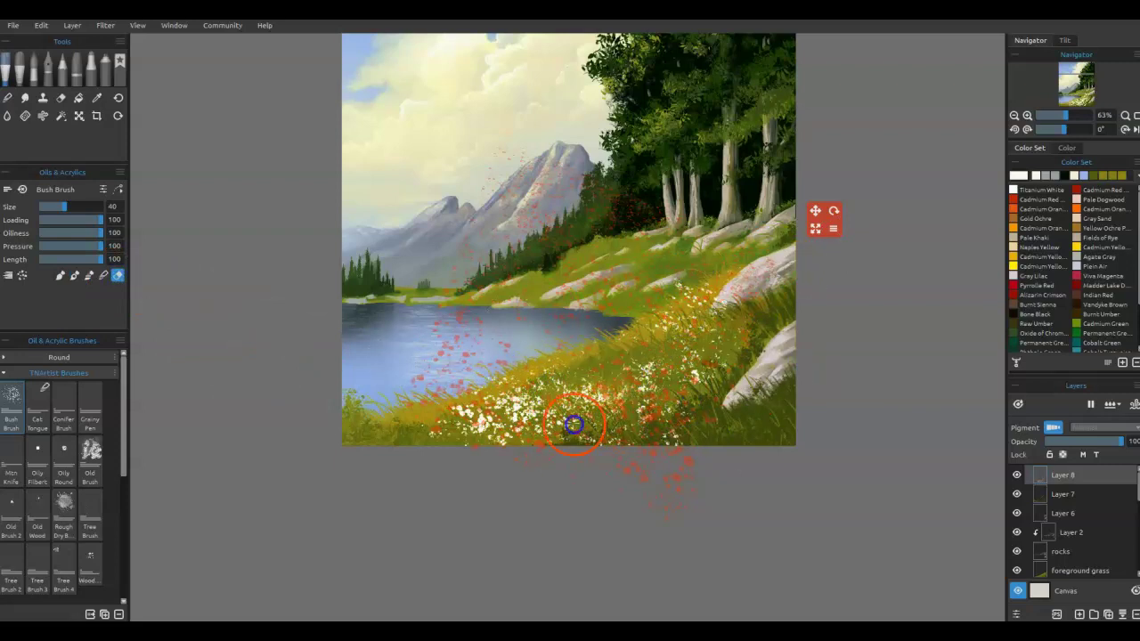
{"action": "mouse_move", "coordinate": [573, 425]}
{"action": "left_mouse_down"}
{"action": "mouse_move", "coordinate": [493, 433]}
{"action": "mouse_move", "coordinate": [509, 369]}
{"action": "left_mouse_up"}
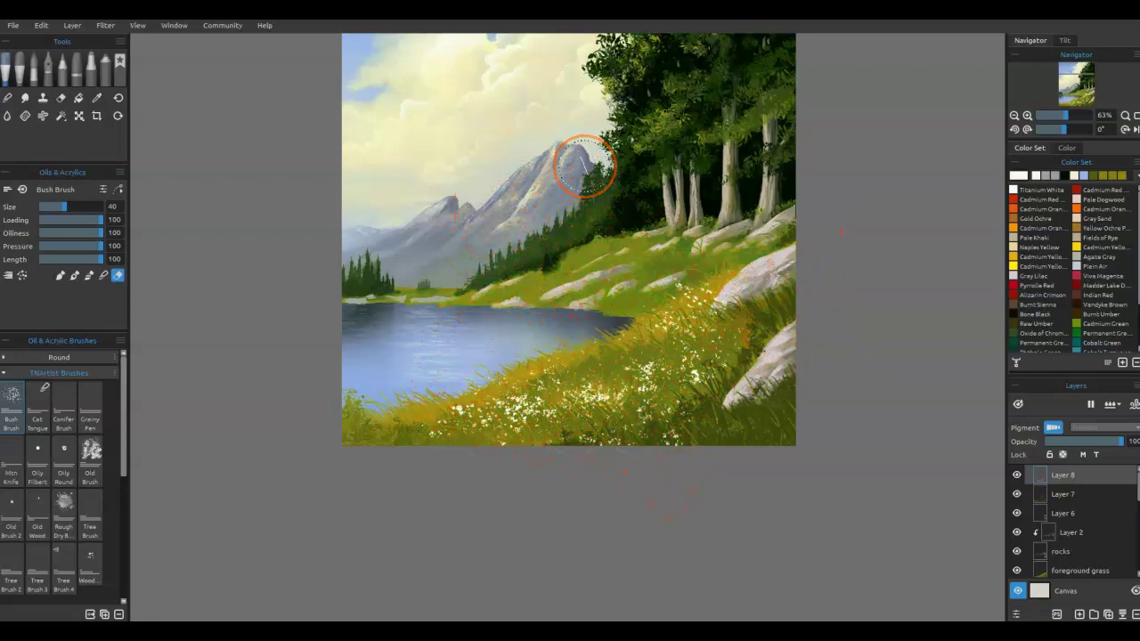
{"action": "key", "text": "ctrl+z"}
{"action": "key", "text": "ctrl+z"}
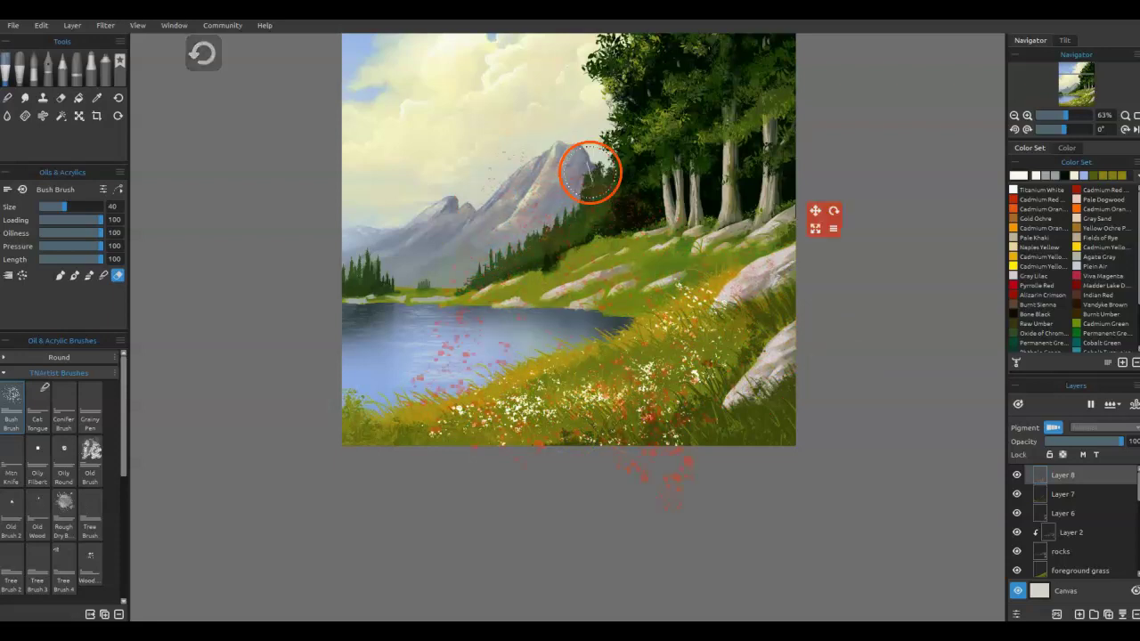
Step: Reduce the Bush Brush eraser to size 10 and thin out the white dots in the middle of the flower patch
{"action": "scroll", "coordinate": [700, 415], "scroll_direction": "up", "scroll_amount": 5}
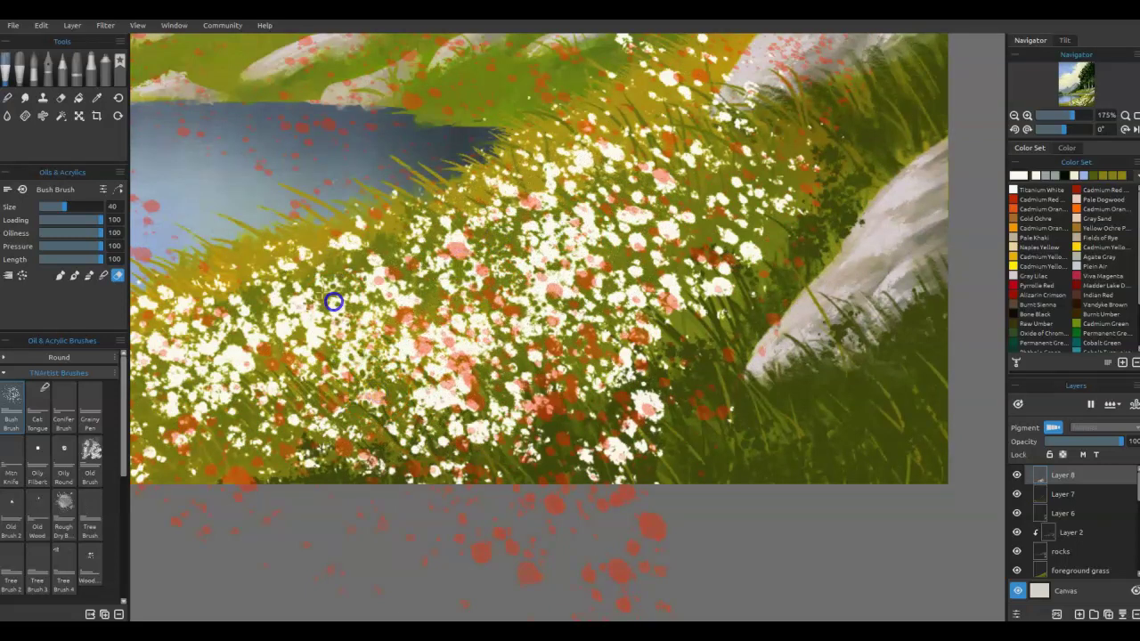
{"action": "key", "text": "["}
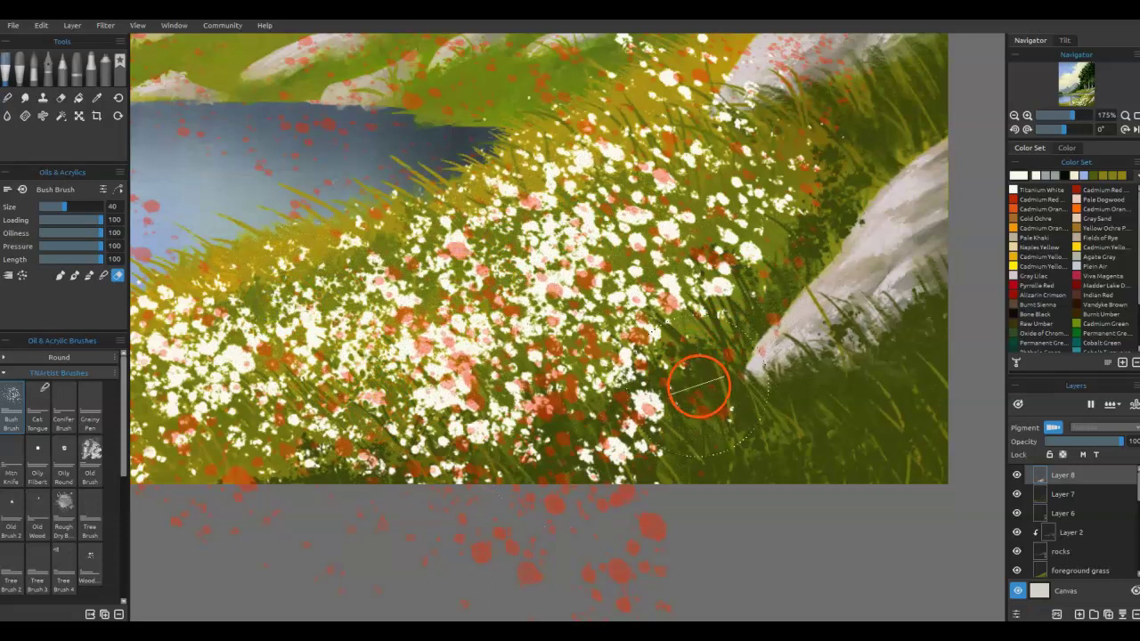
{"action": "key", "text": "["}
{"action": "key", "text": "["}
{"action": "key", "text": "["}
{"action": "key", "text": "["}
{"action": "key", "text": "["}
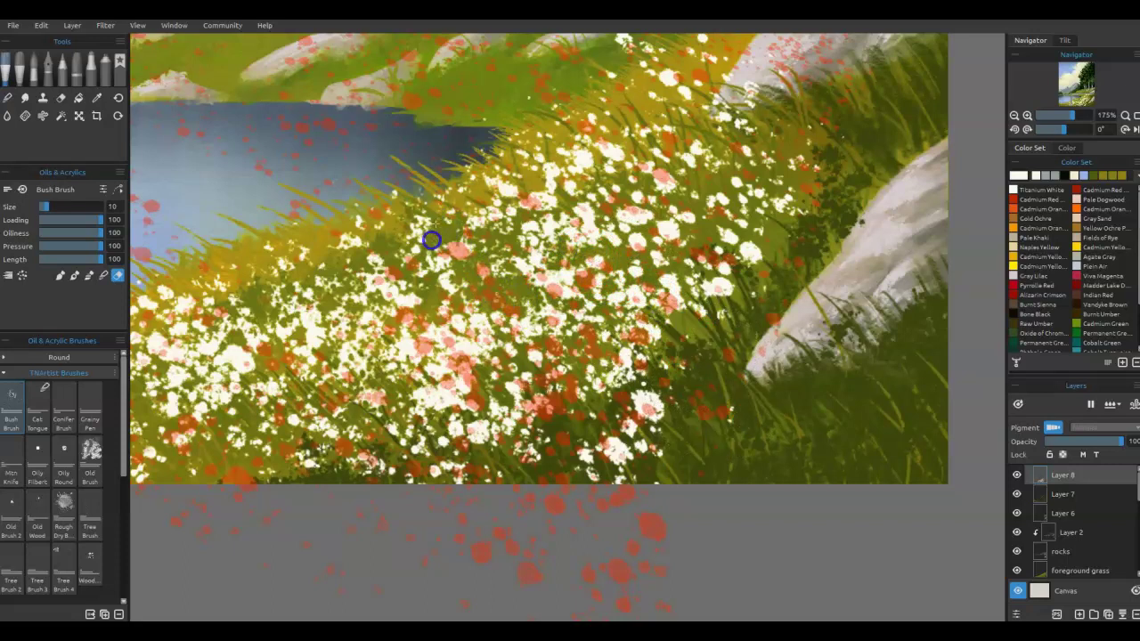
{"action": "mouse_move", "coordinate": [609, 465]}
{"action": "left_mouse_down"}
{"action": "mouse_move", "coordinate": [622, 436]}
{"action": "mouse_move", "coordinate": [668, 426]}
{"action": "mouse_move", "coordinate": [600, 417]}
{"action": "mouse_move", "coordinate": [608, 386]}
{"action": "left_mouse_up"}
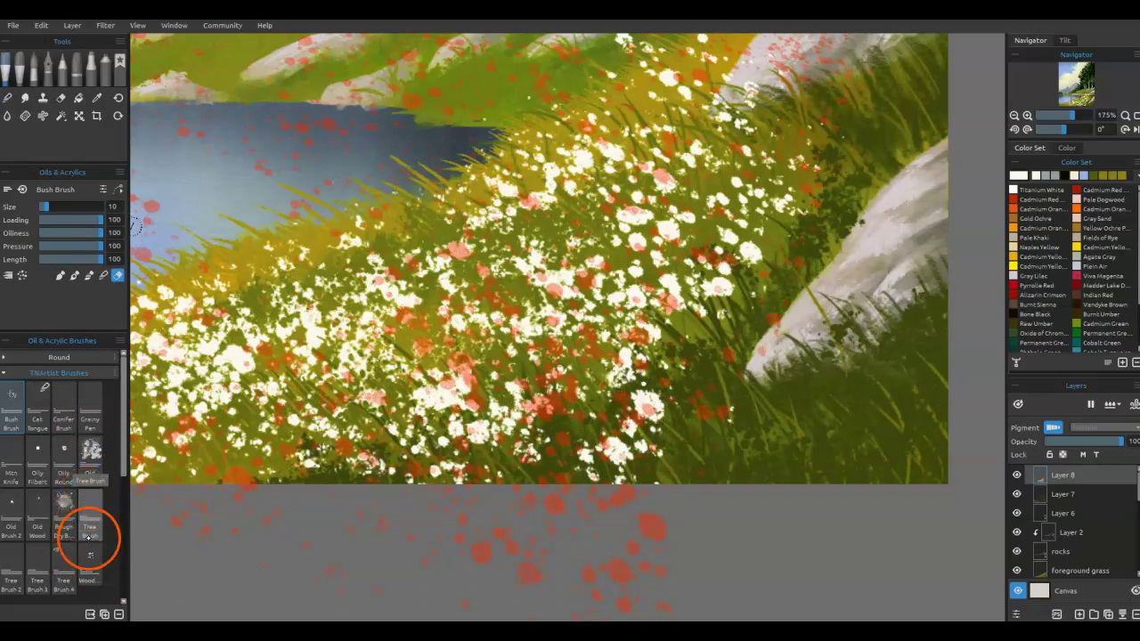
Step: Try erasing flower dots with the Oily Filbert and the Express Oils Paper brush, and clear everything on Layer 8
{"action": "left_click", "coordinate": [39, 451]}
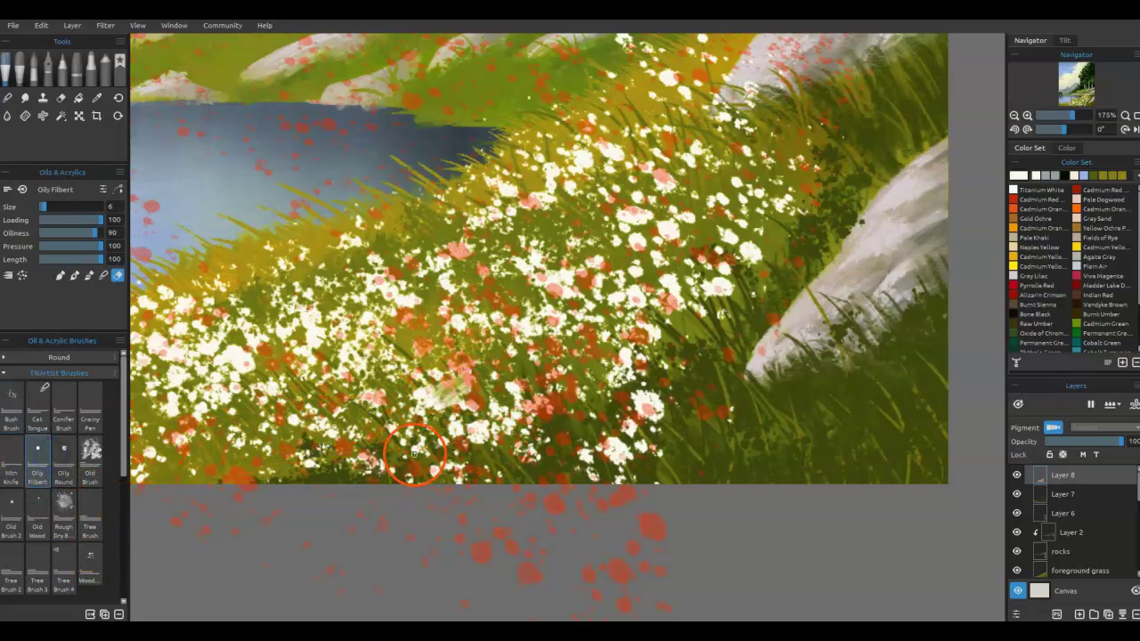
{"action": "left_click", "coordinate": [20, 67]}
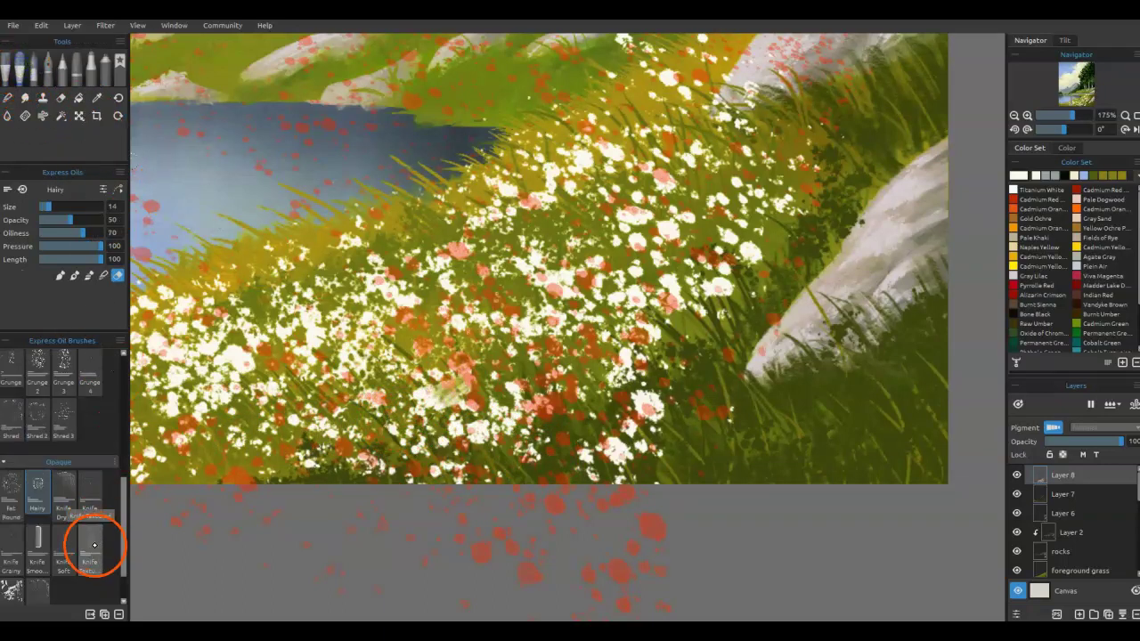
{"action": "left_click_drag", "start_coordinate": [122, 497], "coordinate": [123, 356]}
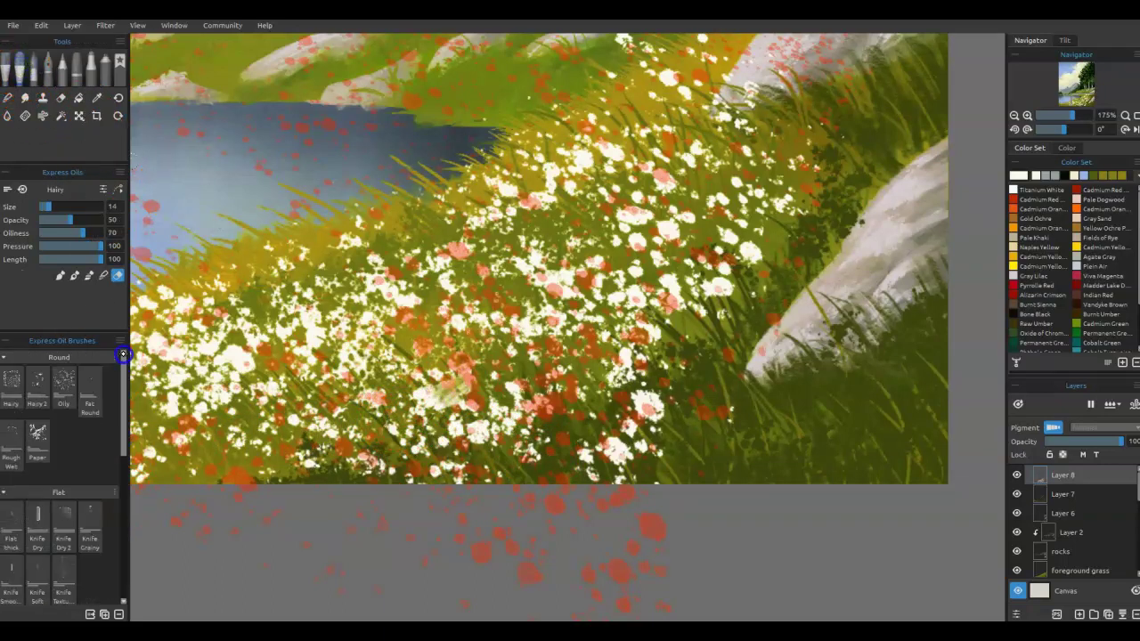
{"action": "left_click", "coordinate": [39, 434]}
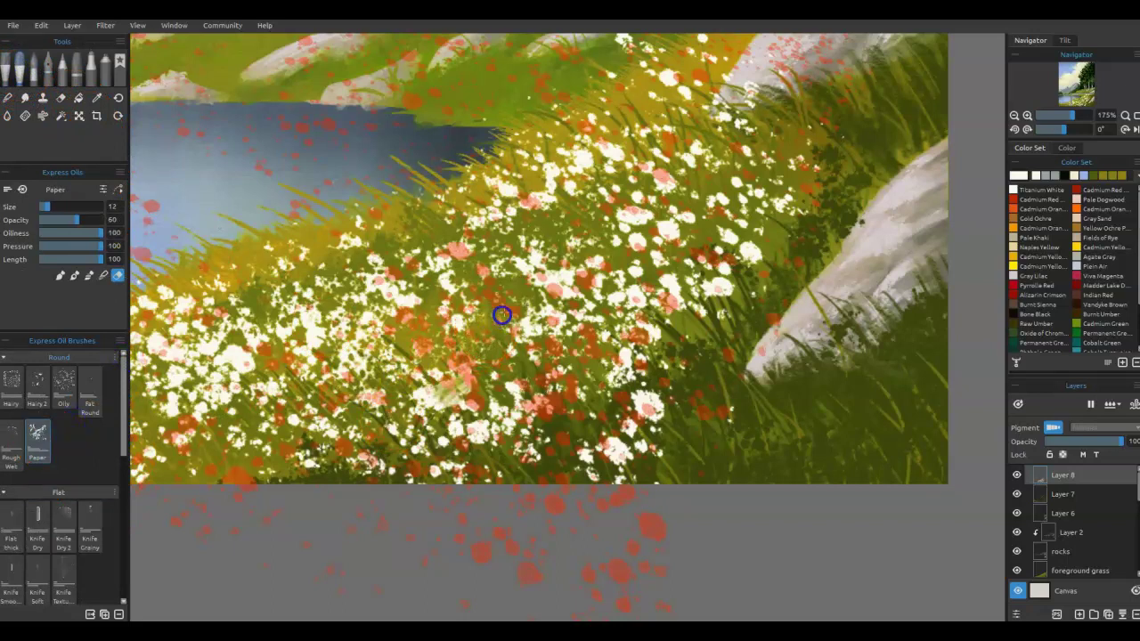
{"action": "mouse_move", "coordinate": [550, 226]}
{"action": "left_mouse_down"}
{"action": "mouse_move", "coordinate": [593, 230]}
{"action": "mouse_move", "coordinate": [593, 252]}
{"action": "mouse_move", "coordinate": [552, 278]}
{"action": "mouse_move", "coordinate": [604, 282]}
{"action": "left_mouse_up"}
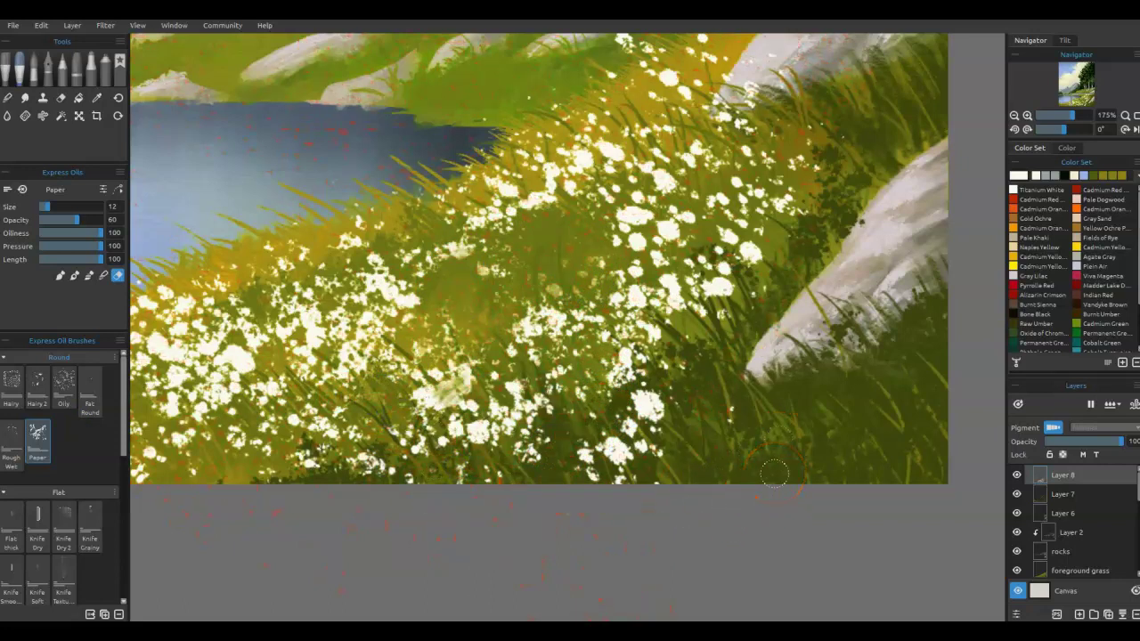
{"action": "key", "text": "Delete"}
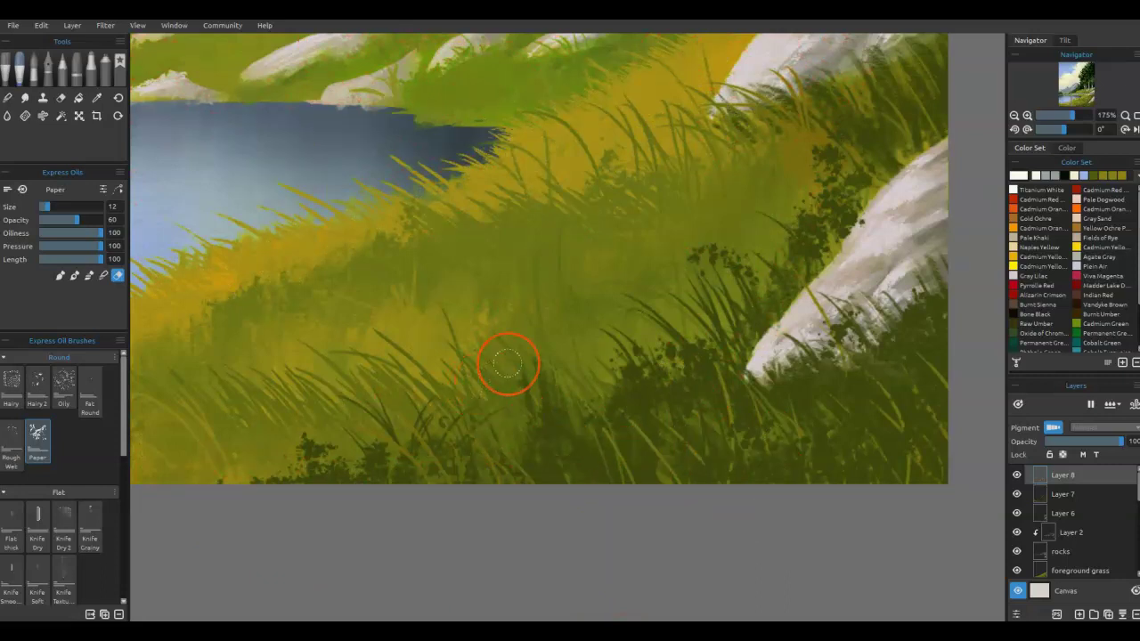
Step: Try the watercolor Splats brush at size 100 on the foreground grass, with opacity 100 and water 1, and undo it
{"action": "left_click", "coordinate": [21, 64]}
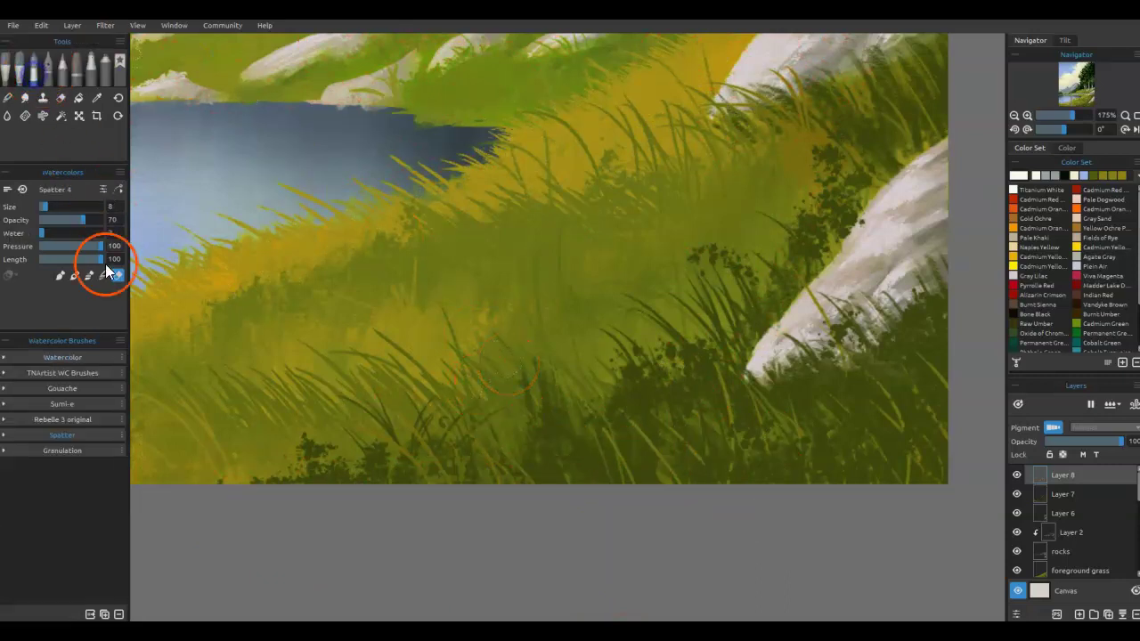
{"action": "left_click", "coordinate": [15, 436]}
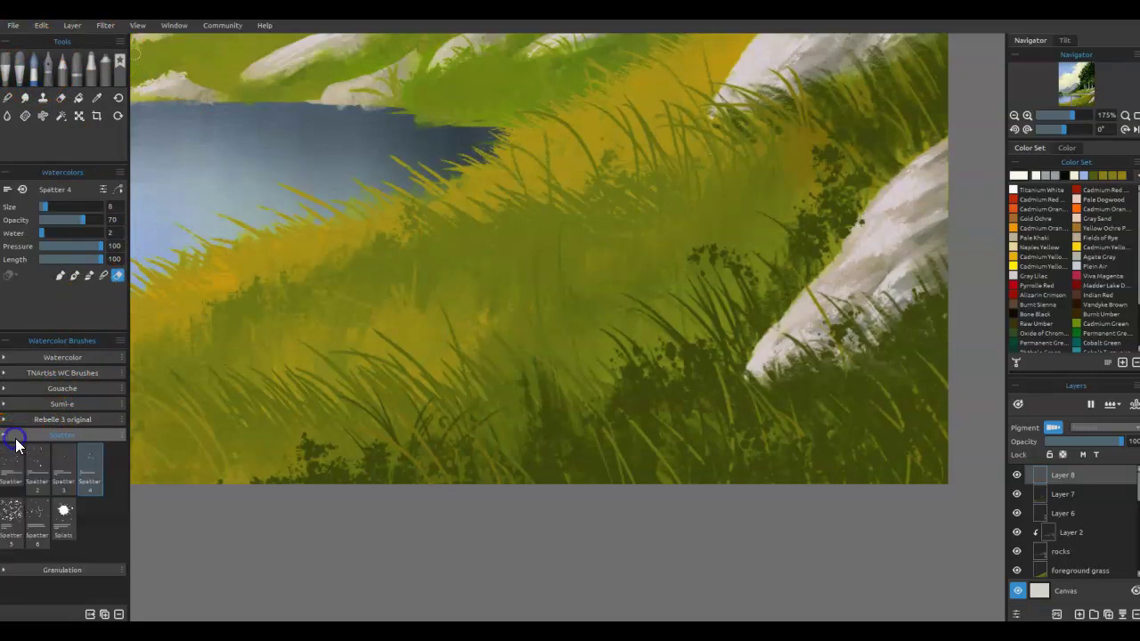
{"action": "left_click", "coordinate": [56, 522]}
{"action": "left_click", "coordinate": [527, 420]}
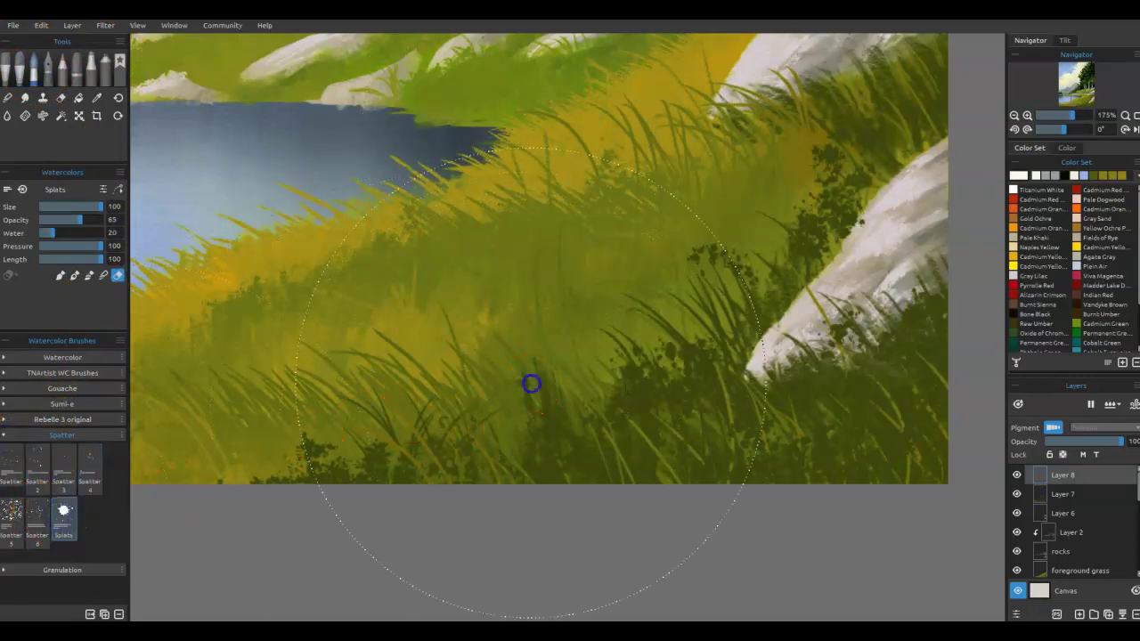
{"action": "key", "text": "ctrl+z"}
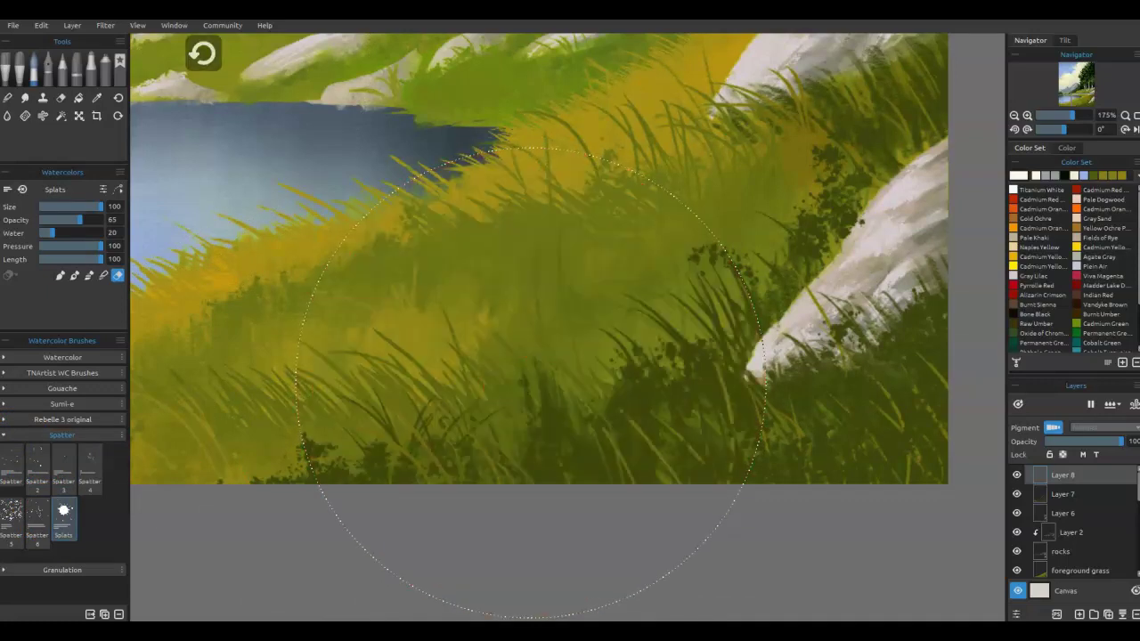
{"action": "left_click_drag", "start_coordinate": [50, 237], "coordinate": [82, 223]}
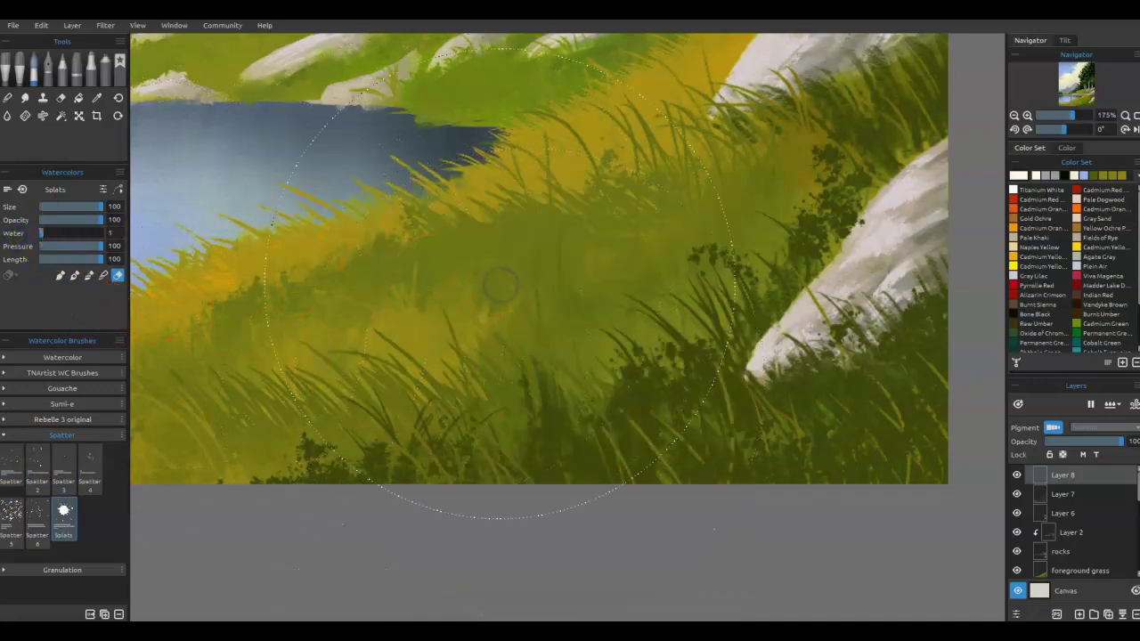
{"action": "key", "text": "ctrl+z"}
Step: Try the Oily Filbert and Bush Brush at size 100 over the foreground grass, and make Layer 8 the active layer
{"action": "left_click", "coordinate": [7, 76]}
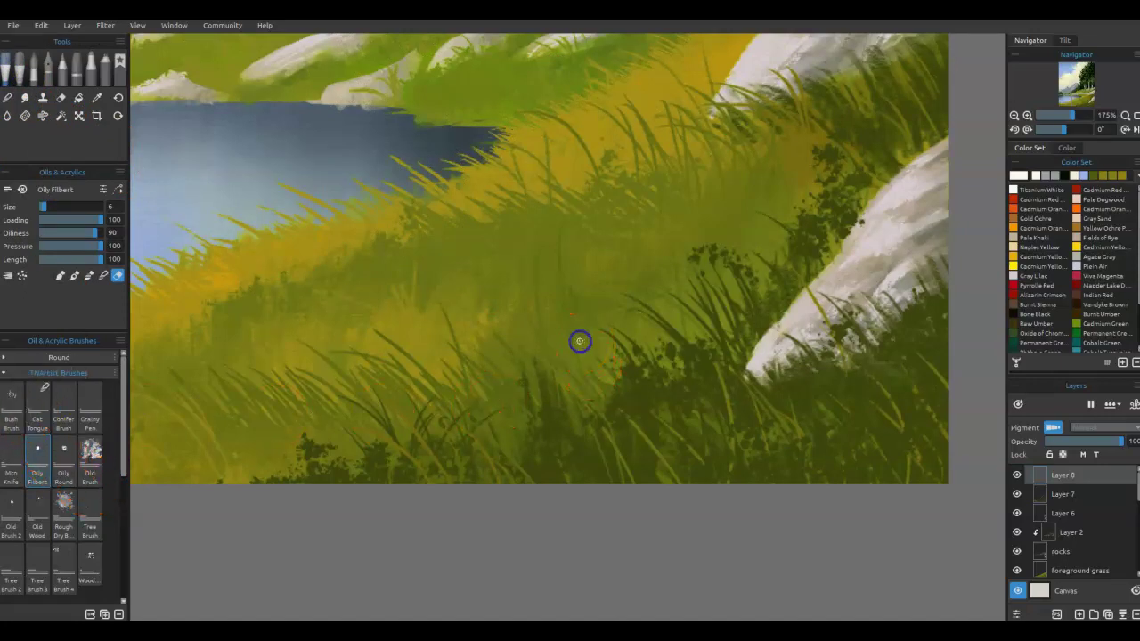
{"action": "left_click_drag", "start_coordinate": [562, 455], "coordinate": [564, 338]}
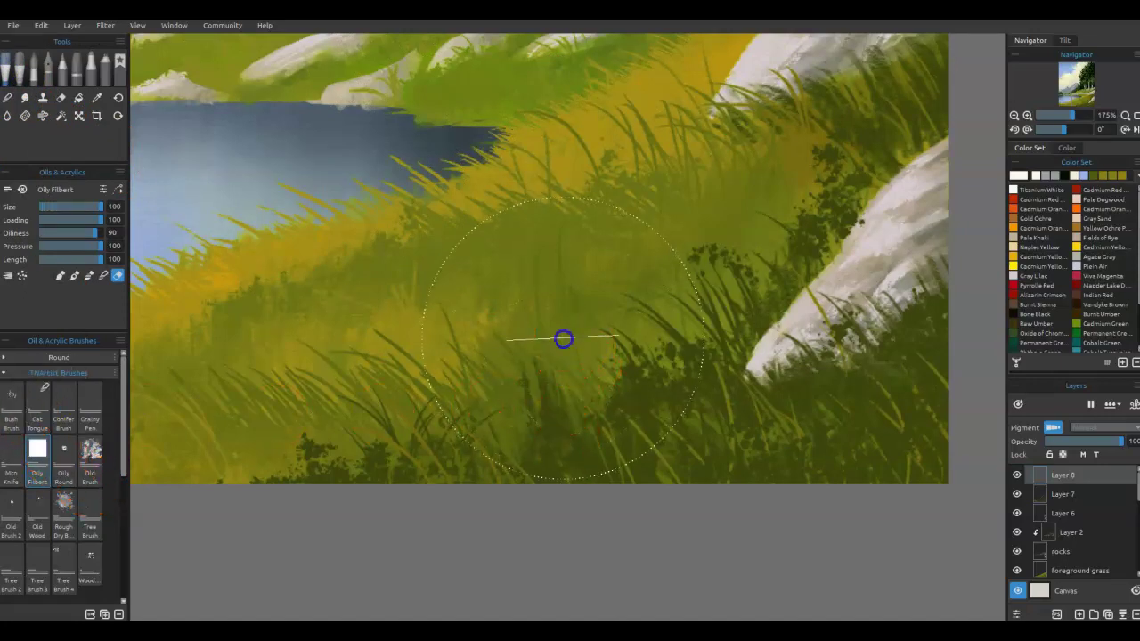
{"action": "left_click", "coordinate": [12, 395]}
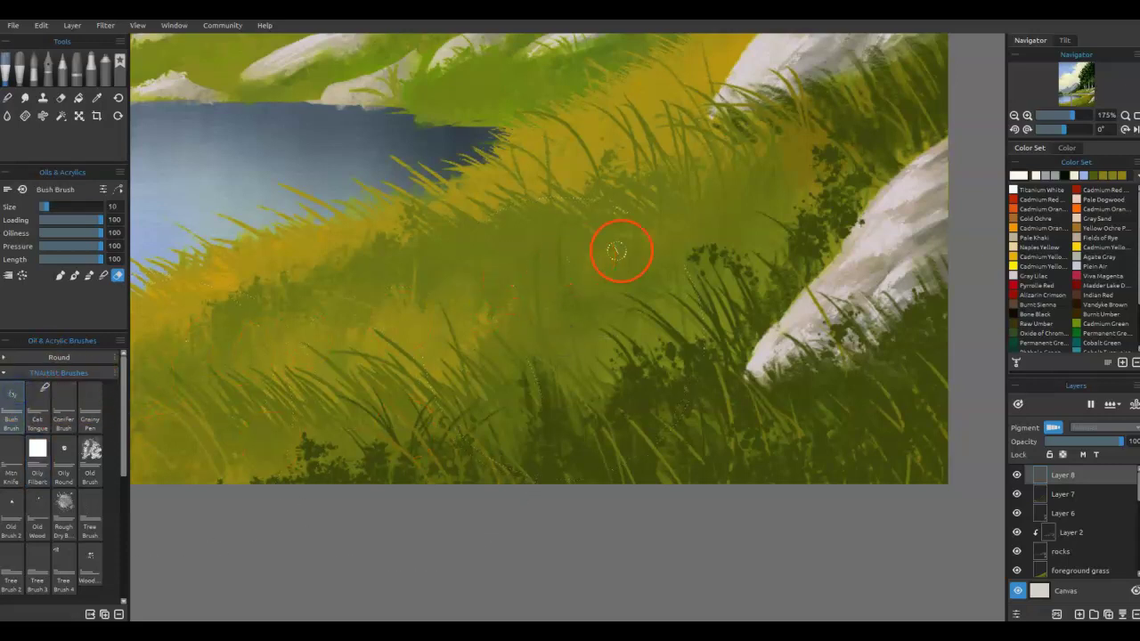
{"action": "left_click_drag", "start_coordinate": [621, 247], "coordinate": [637, 247]}
{"action": "left_click", "coordinate": [587, 293]}
{"action": "left_click", "coordinate": [540, 303]}
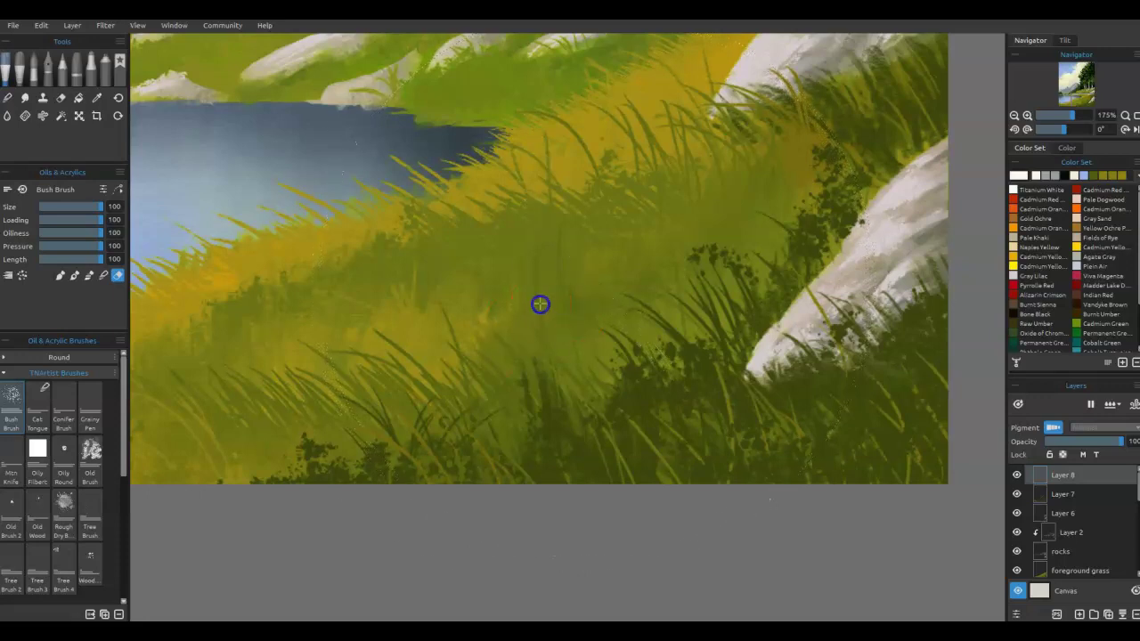
{"action": "left_click", "coordinate": [1073, 494]}
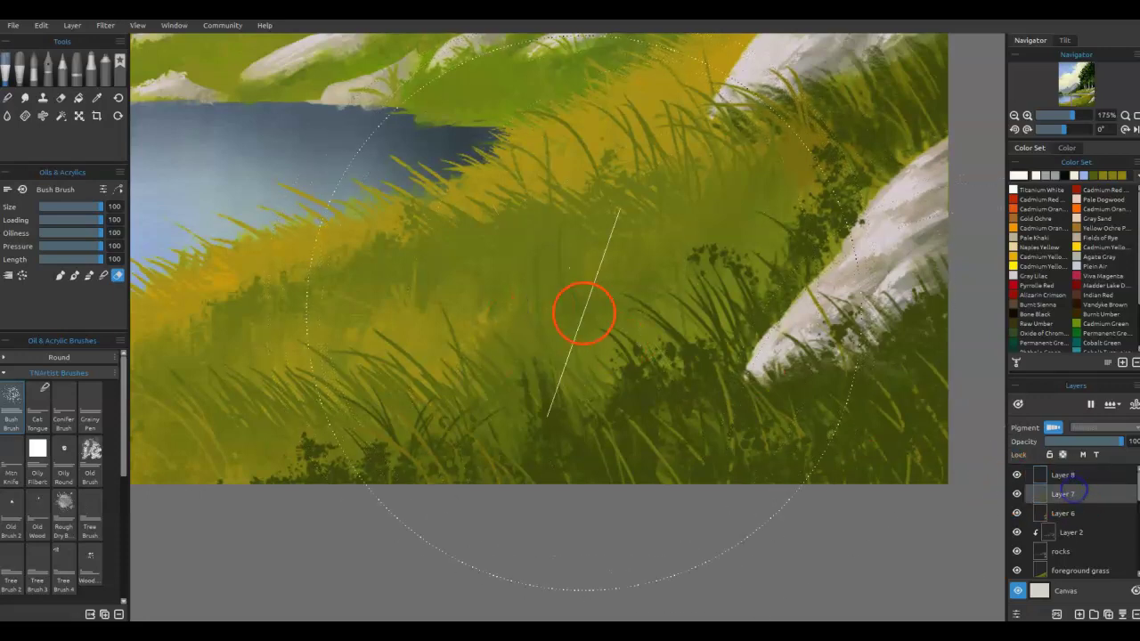
{"action": "left_click", "coordinate": [1089, 483]}
{"action": "mouse_move", "coordinate": [515, 306]}
{"action": "left_mouse_down"}
{"action": "mouse_move", "coordinate": [526, 260]}
{"action": "mouse_move", "coordinate": [458, 264]}
{"action": "left_mouse_up"}
{"action": "scroll", "coordinate": [456, 267], "scroll_direction": "down", "scroll_amount": 6}
{"action": "left_click_drag", "start_coordinate": [491, 298], "coordinate": [548, 402]}
{"action": "scroll", "coordinate": [588, 398], "scroll_direction": "up", "scroll_amount": 3}
{"action": "scroll", "coordinate": [589, 399], "scroll_direction": "up", "scroll_amount": 4}
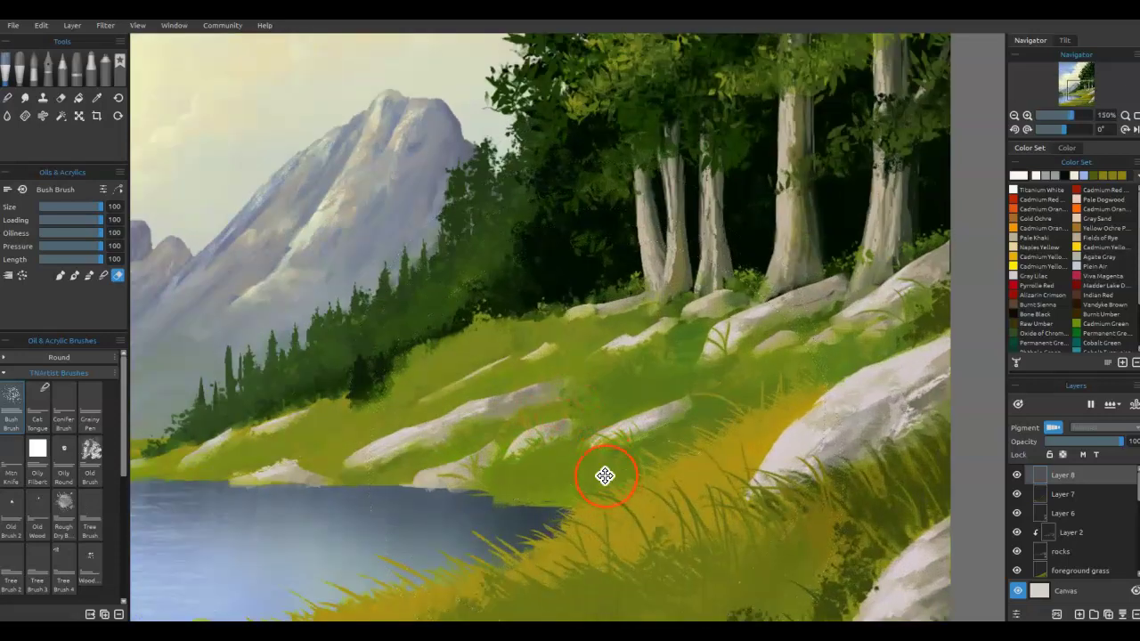
{"action": "left_click_drag", "start_coordinate": [605, 475], "coordinate": [609, 282]}
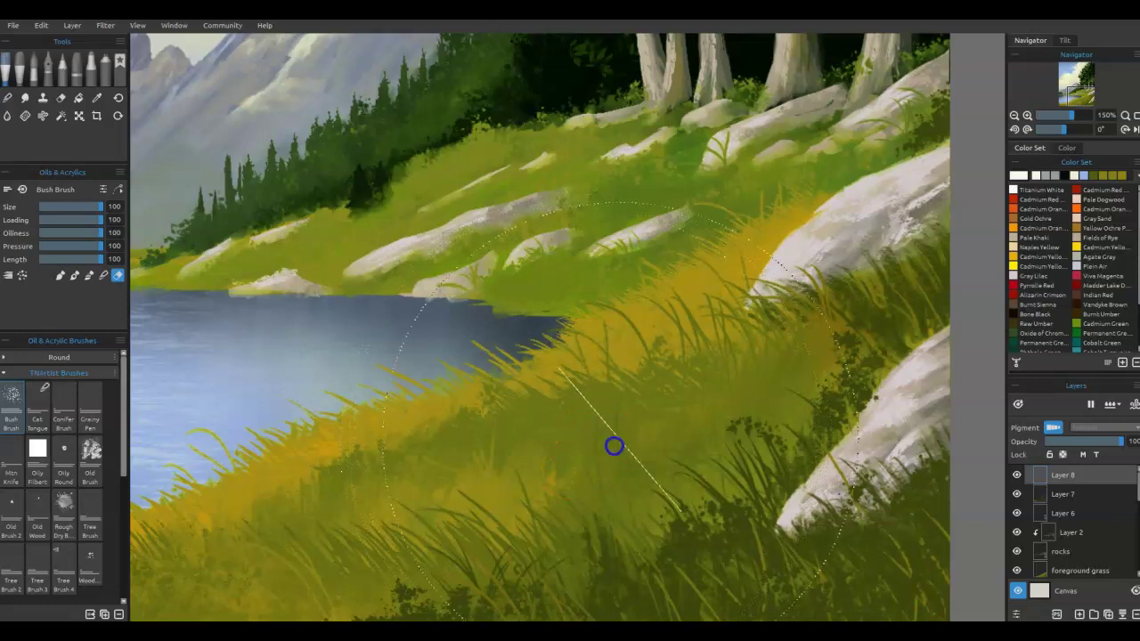
Step: Switch the Bush Brush from erasing to painting, try a white dab at size 100 on the foreground grass, and undo it
{"action": "key", "text": "e"}
{"action": "left_click", "coordinate": [626, 448]}
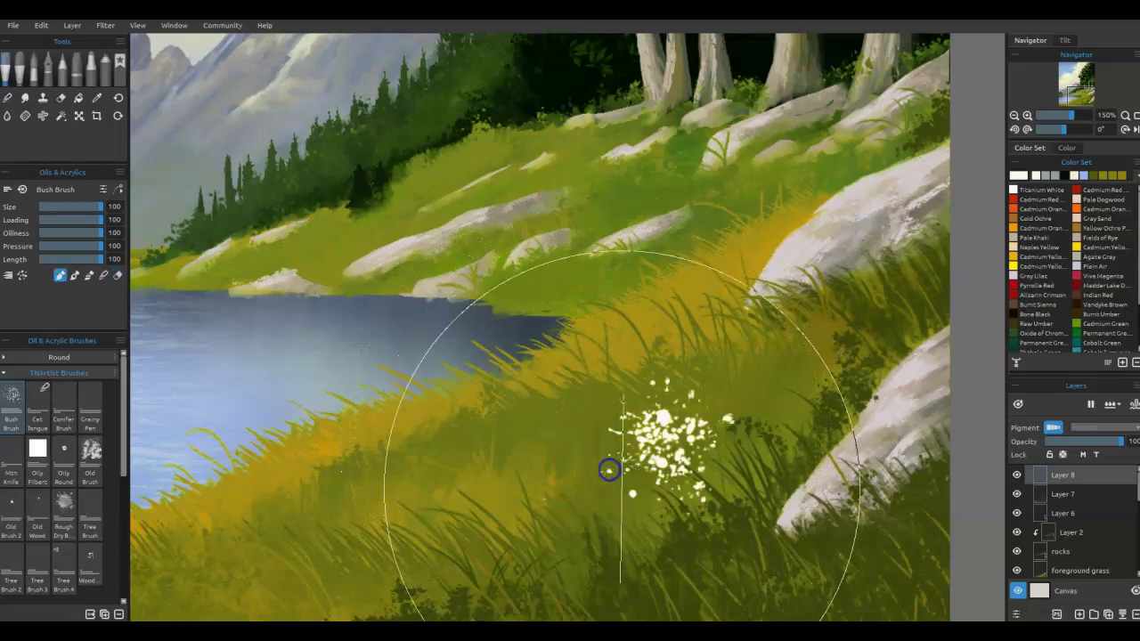
{"action": "key", "text": "ctrl+z"}
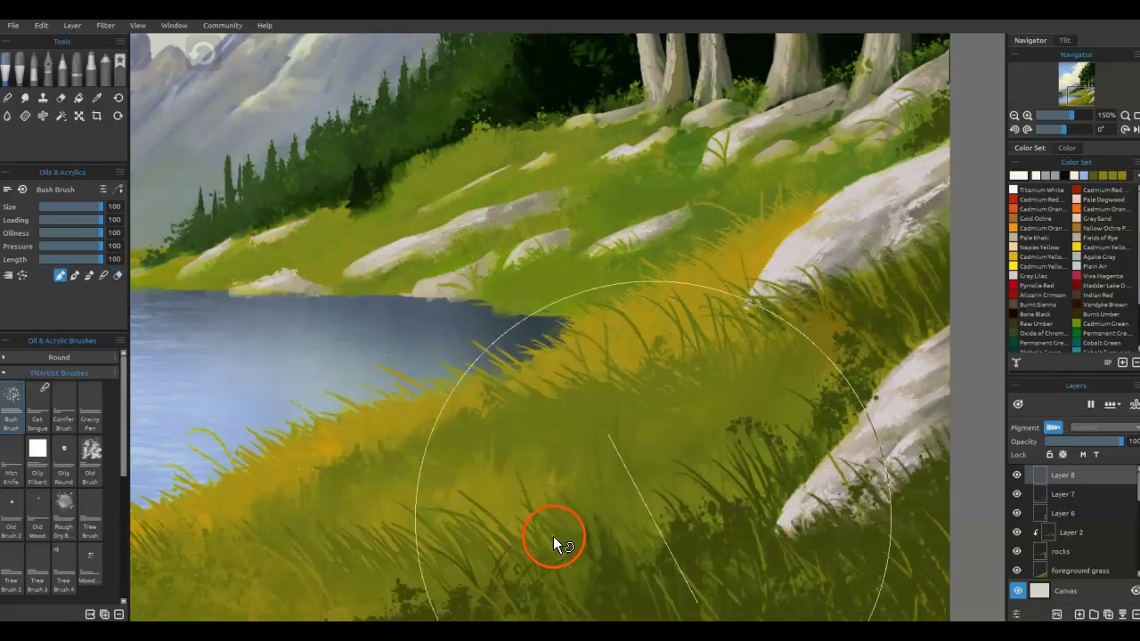
{"action": "key", "text": "Delete"}
Step: Reduce the Bush Brush to size 7 and dab small white flowers across the middle of the grassy slope below the rock
{"action": "key", "text": "["}
{"action": "mouse_move", "coordinate": [660, 496]}
{"action": "left_mouse_down"}
{"action": "mouse_move", "coordinate": [606, 491]}
{"action": "mouse_move", "coordinate": [681, 394]}
{"action": "left_mouse_up"}
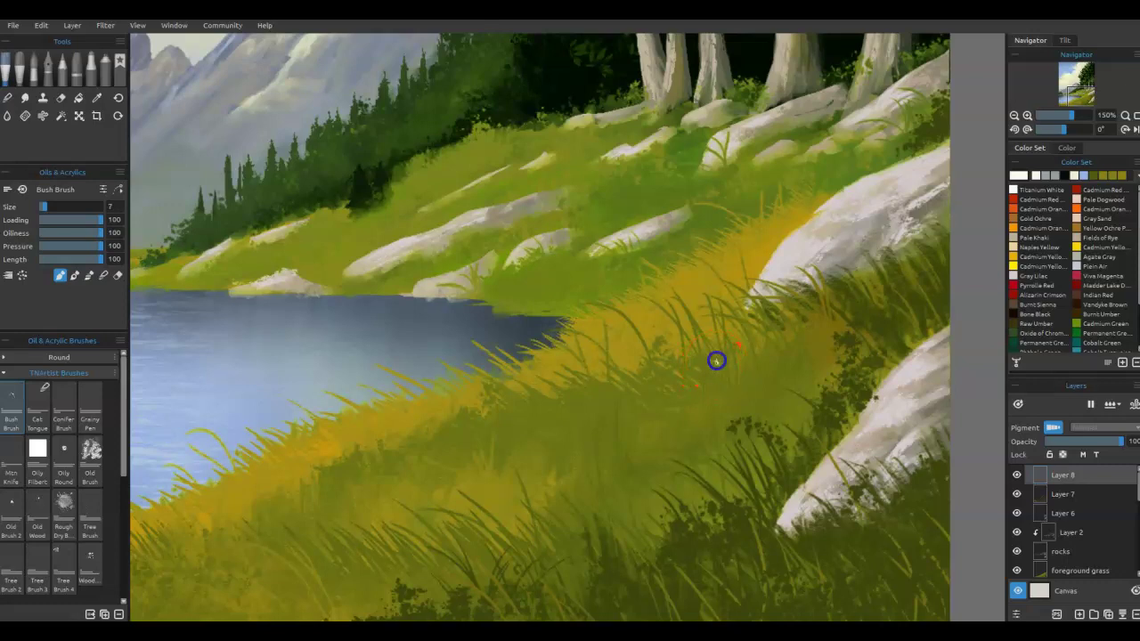
{"action": "left_click", "coordinate": [636, 391]}
{"action": "left_click", "coordinate": [703, 418]}
{"action": "left_click", "coordinate": [641, 428]}
{"action": "left_click", "coordinate": [753, 383]}
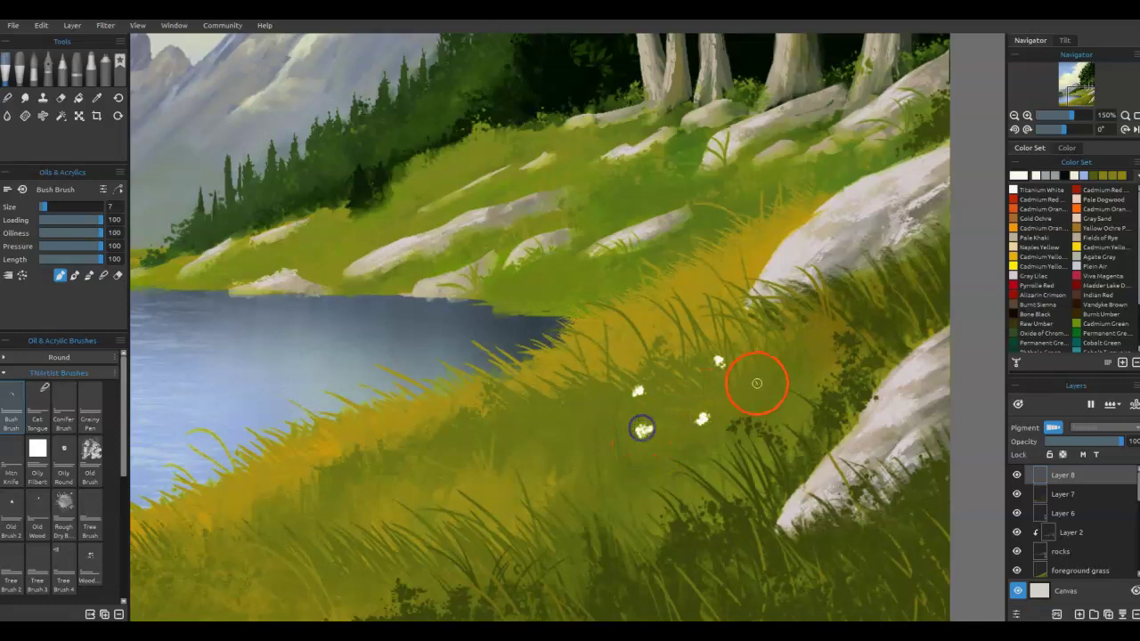
Step: Dab more small white flower clusters lower down the slope, spreading from the middle of the grass toward the lake
{"action": "left_click", "coordinate": [537, 429]}
{"action": "left_click", "coordinate": [607, 460]}
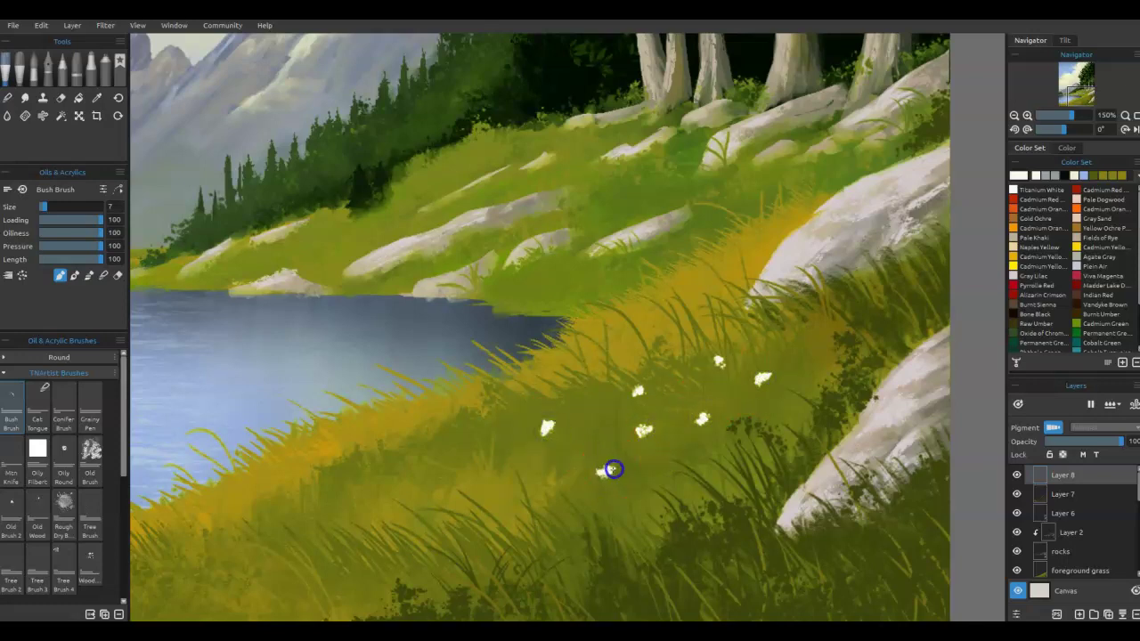
{"action": "left_click", "coordinate": [687, 483]}
{"action": "left_click", "coordinate": [600, 459]}
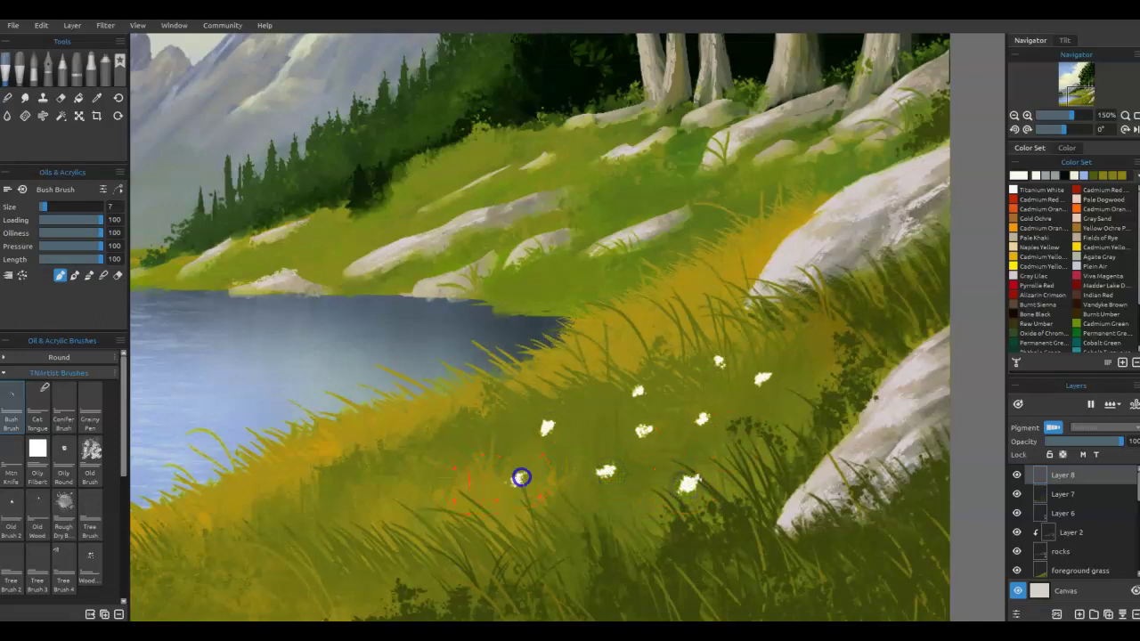
{"action": "left_click", "coordinate": [519, 482]}
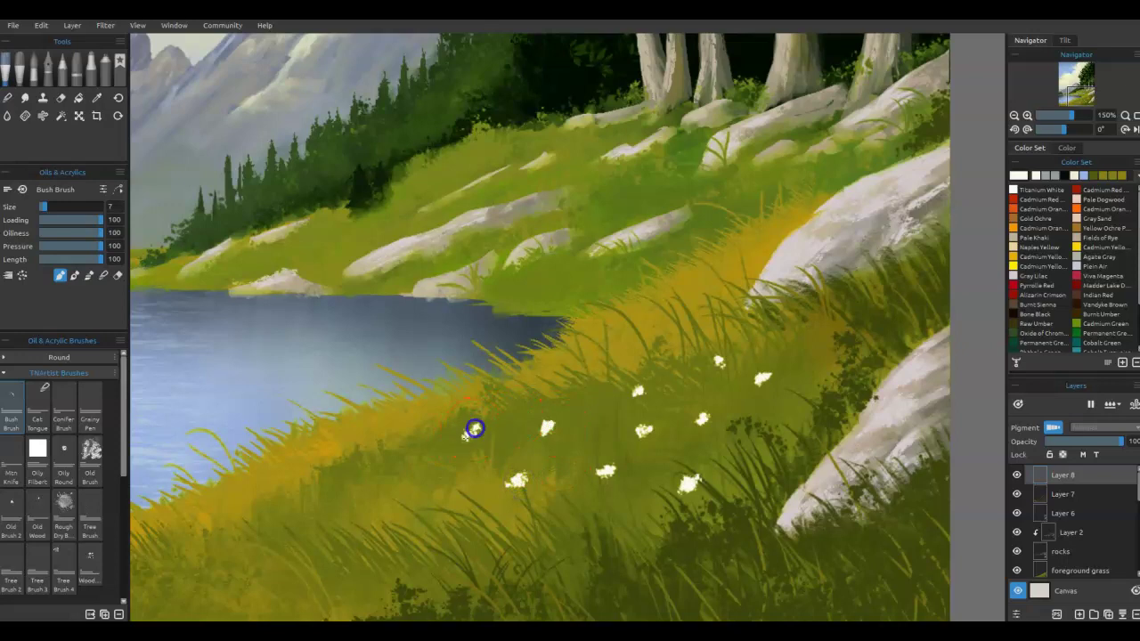
Step: Increase the Bush Brush to size 9 and add larger white flowers in the lower grass and beside the right-hand rock
{"action": "key", "text": "]"}
{"action": "key", "text": "]"}
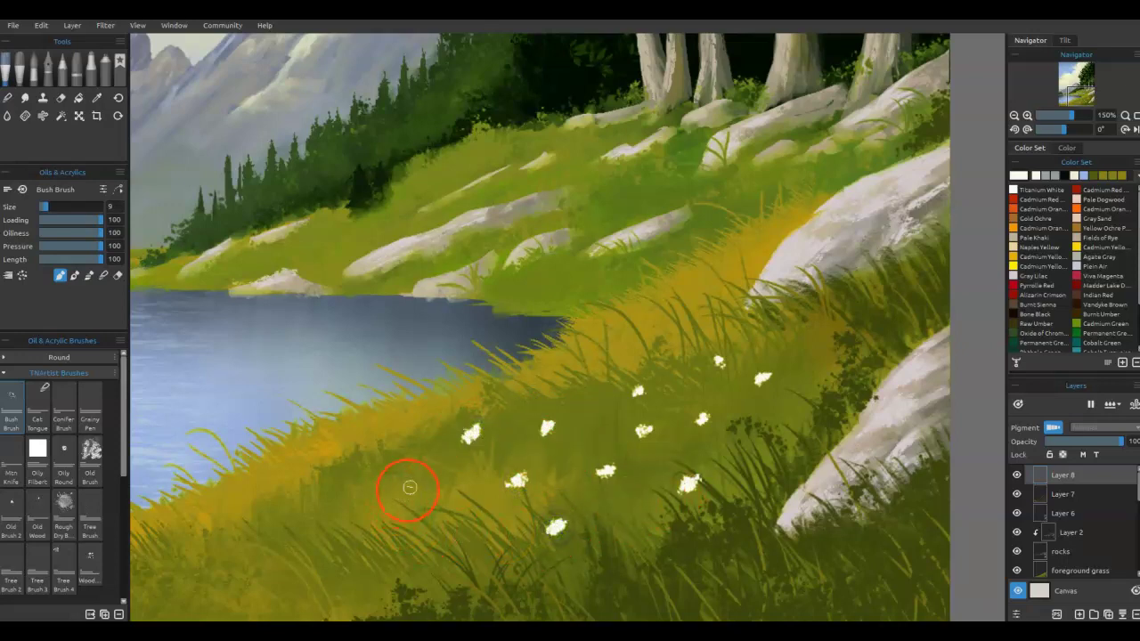
{"action": "left_click", "coordinate": [672, 546]}
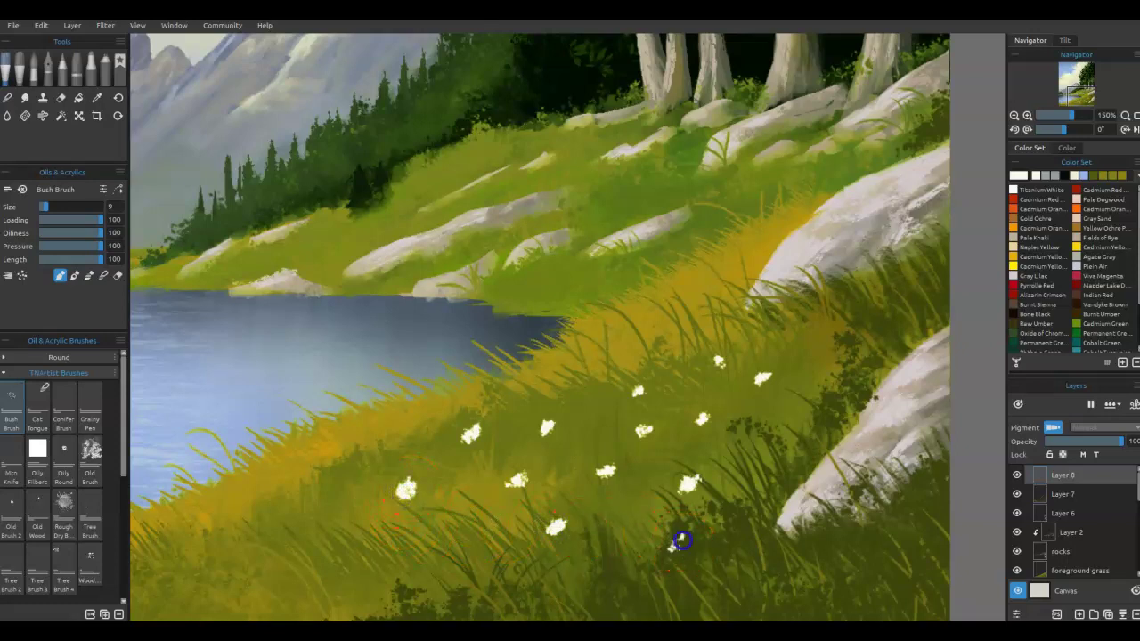
{"action": "left_click", "coordinate": [686, 536]}
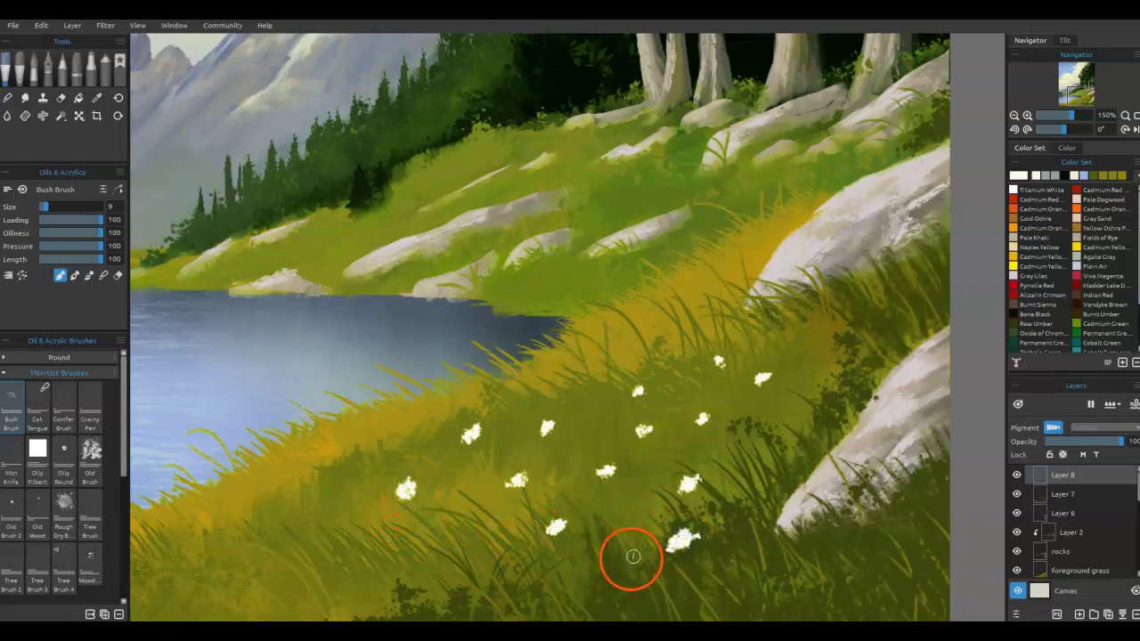
{"action": "left_click", "coordinate": [763, 424]}
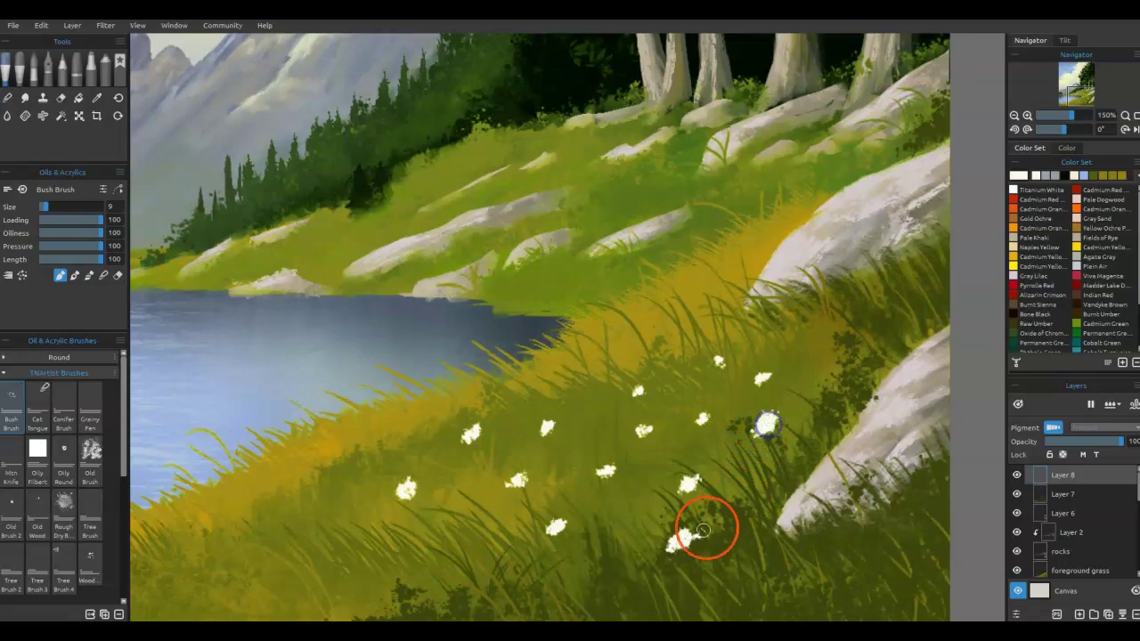
Step: Paint fuller white flower clusters in the middle of the foreground grass and down to the canvas's lower edge
{"action": "left_click_drag", "start_coordinate": [669, 522], "coordinate": [873, 412]}
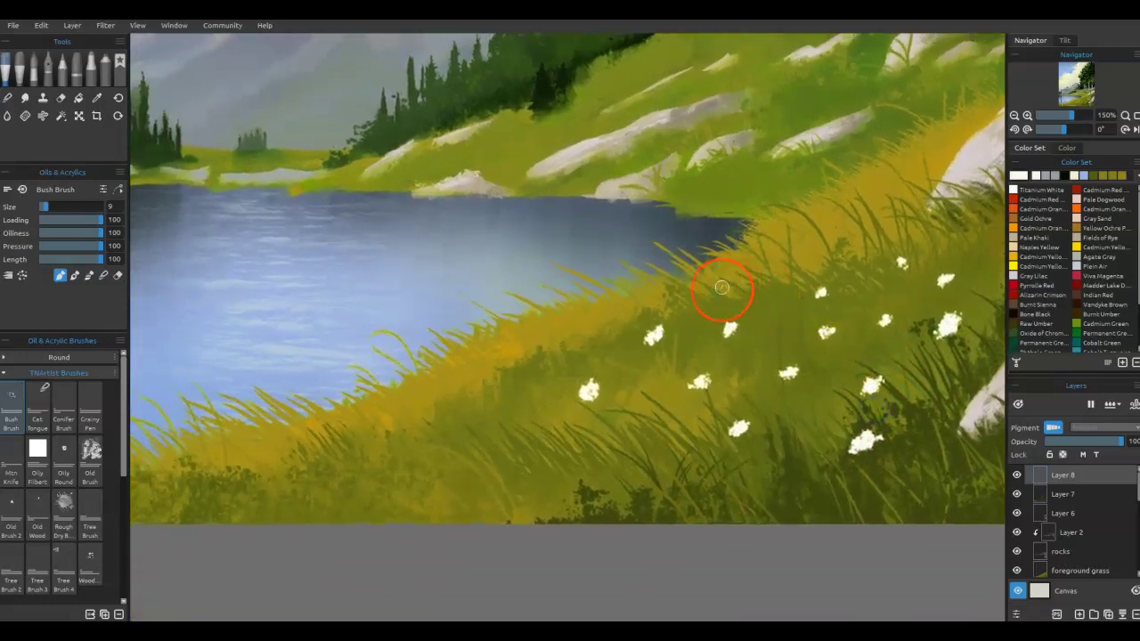
{"action": "left_click", "coordinate": [722, 383]}
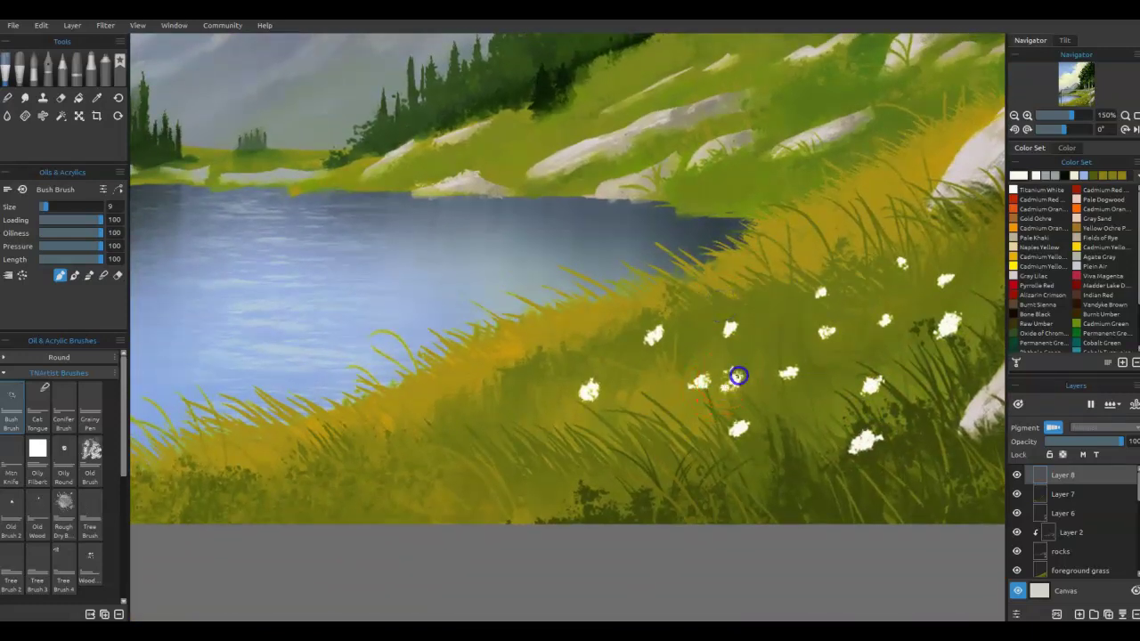
{"action": "left_click", "coordinate": [724, 385]}
{"action": "left_click", "coordinate": [704, 459]}
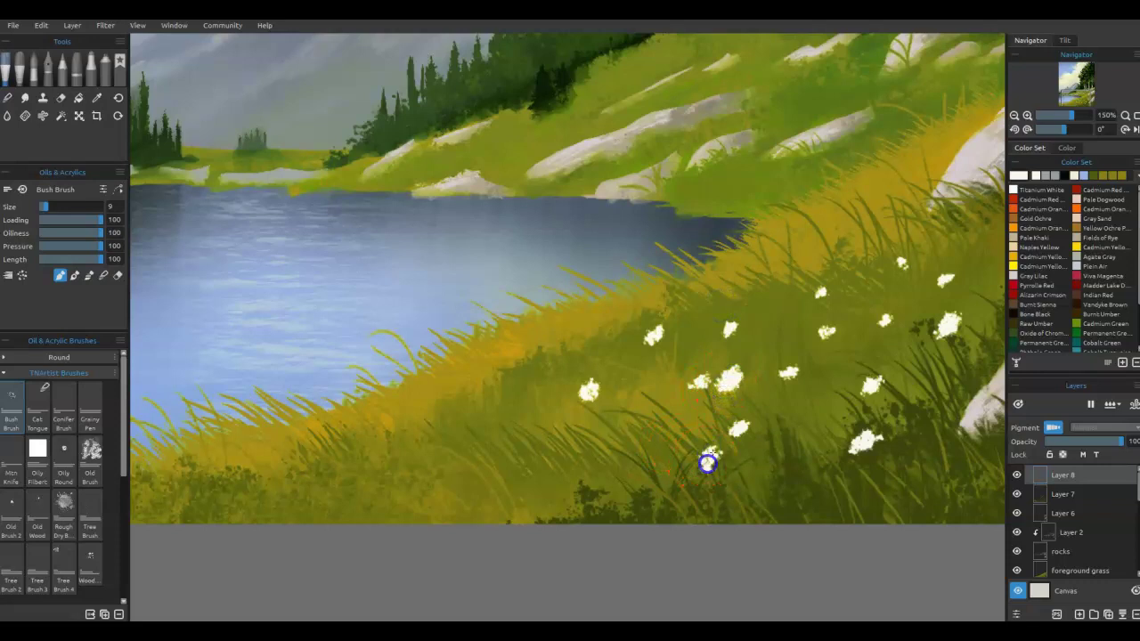
{"action": "left_click", "coordinate": [631, 455]}
{"action": "left_click", "coordinate": [640, 456]}
{"action": "left_click_drag", "start_coordinate": [757, 503], "coordinate": [765, 479]}
{"action": "left_click", "coordinate": [764, 501]}
Step: Paint a band of elongated white flower clusters through the lower-left grass along the lake bank
{"action": "right_click", "coordinate": [538, 432]}
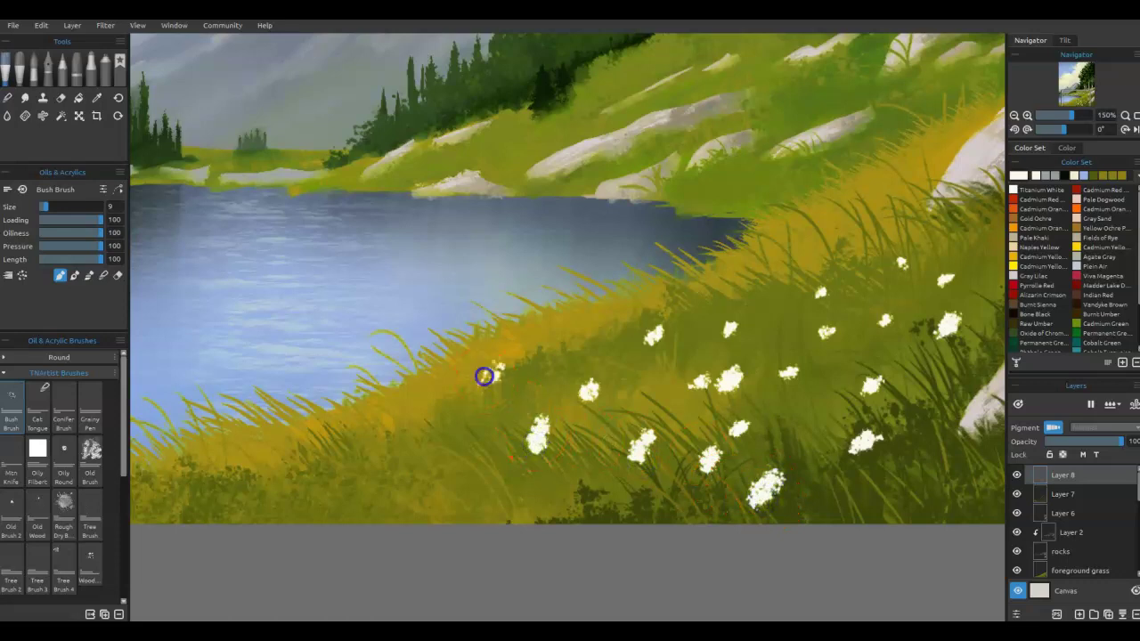
{"action": "left_click_drag", "start_coordinate": [464, 456], "coordinate": [474, 445]}
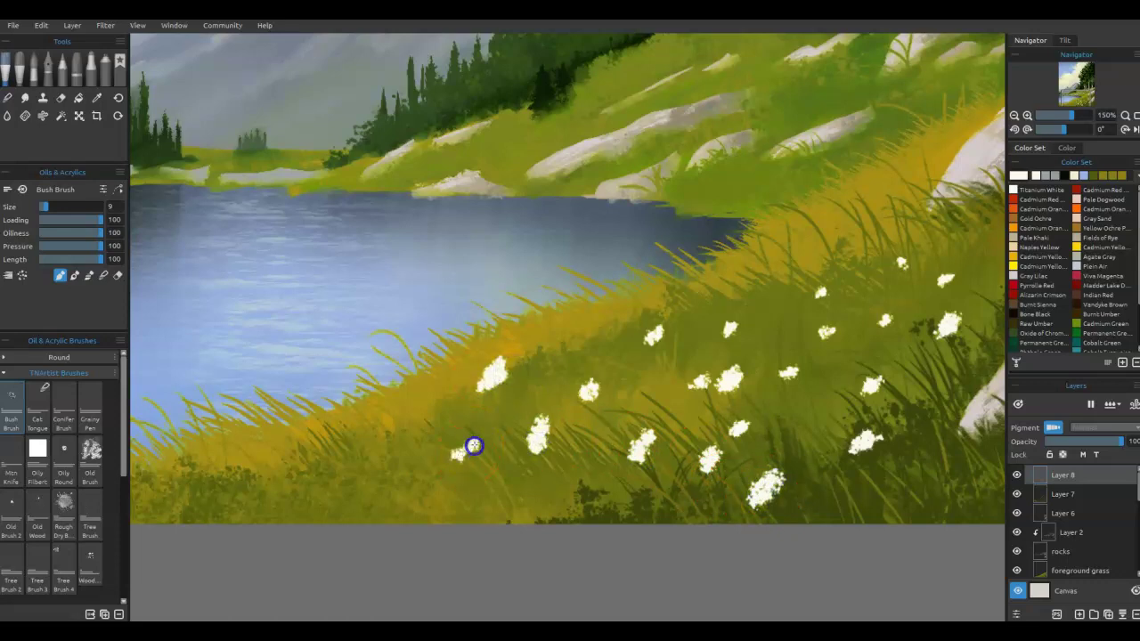
{"action": "left_click_drag", "start_coordinate": [556, 497], "coordinate": [574, 486]}
{"action": "left_click_drag", "start_coordinate": [426, 509], "coordinate": [447, 497]}
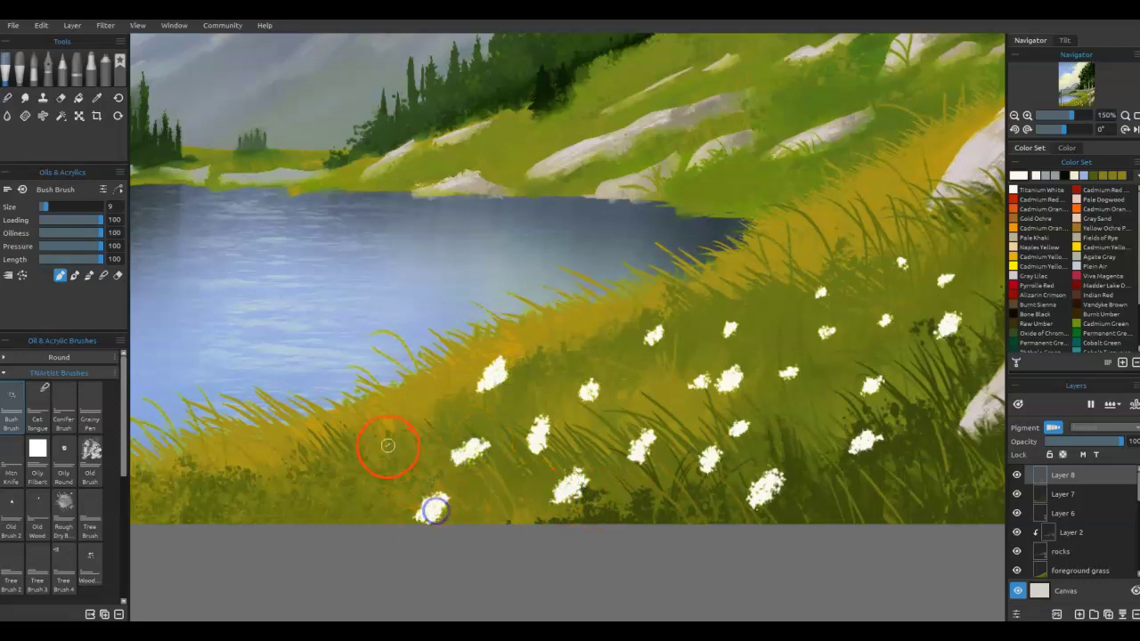
{"action": "left_click_drag", "start_coordinate": [364, 514], "coordinate": [384, 494]}
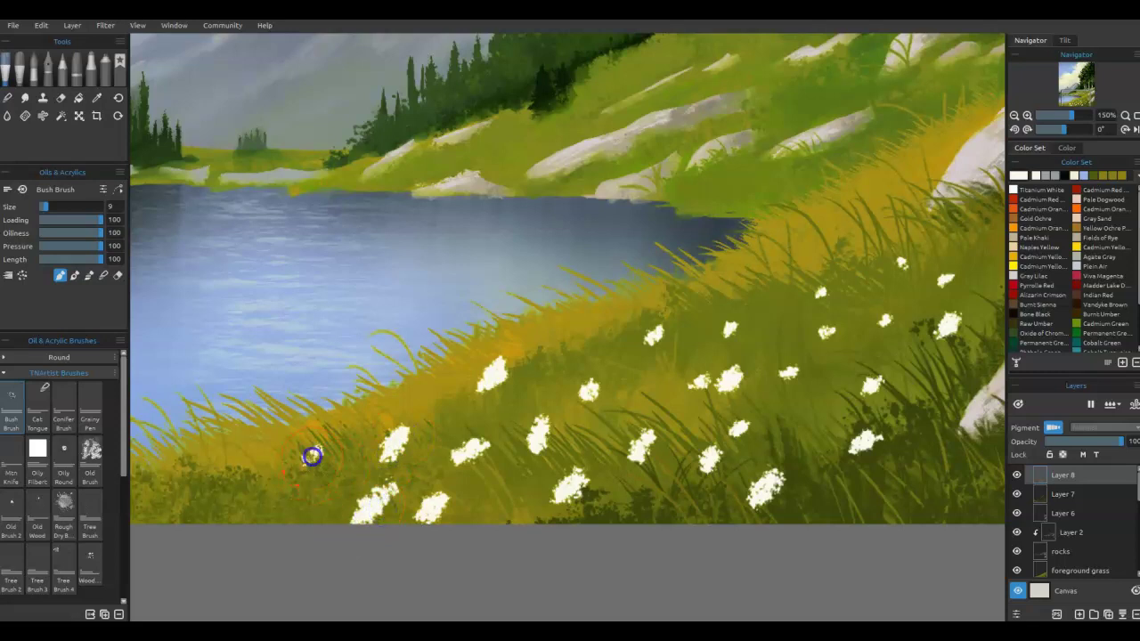
{"action": "left_click_drag", "start_coordinate": [307, 454], "coordinate": [317, 440]}
{"action": "left_click_drag", "start_coordinate": [300, 501], "coordinate": [323, 502]}
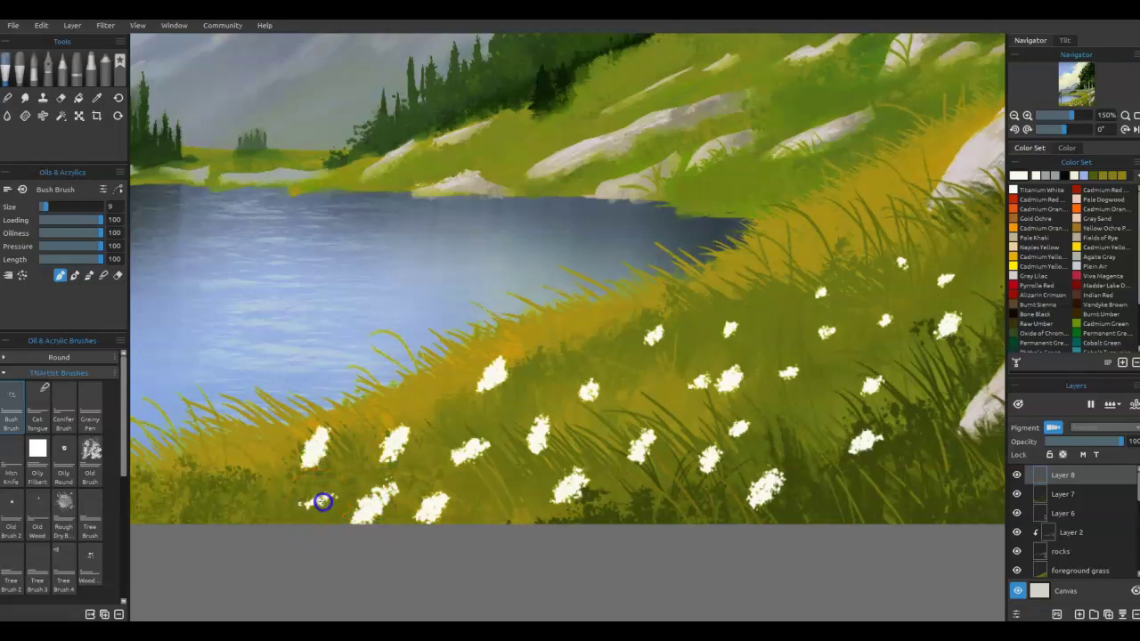
Step: Fill gaps in the lower-right grass with white flowers, and add clusters on the lake bank and near the lower-left corner
{"action": "mouse_move", "coordinate": [846, 493]}
{"action": "left_mouse_down"}
{"action": "mouse_move", "coordinate": [875, 496]}
{"action": "mouse_move", "coordinate": [865, 492]}
{"action": "mouse_move", "coordinate": [902, 481]}
{"action": "left_mouse_up"}
{"action": "mouse_move", "coordinate": [815, 401]}
{"action": "left_mouse_down"}
{"action": "mouse_move", "coordinate": [809, 447]}
{"action": "mouse_move", "coordinate": [816, 441]}
{"action": "mouse_move", "coordinate": [783, 411]}
{"action": "left_mouse_up"}
{"action": "left_click_drag", "start_coordinate": [668, 502], "coordinate": [834, 557]}
{"action": "left_click_drag", "start_coordinate": [759, 383], "coordinate": [732, 390]}
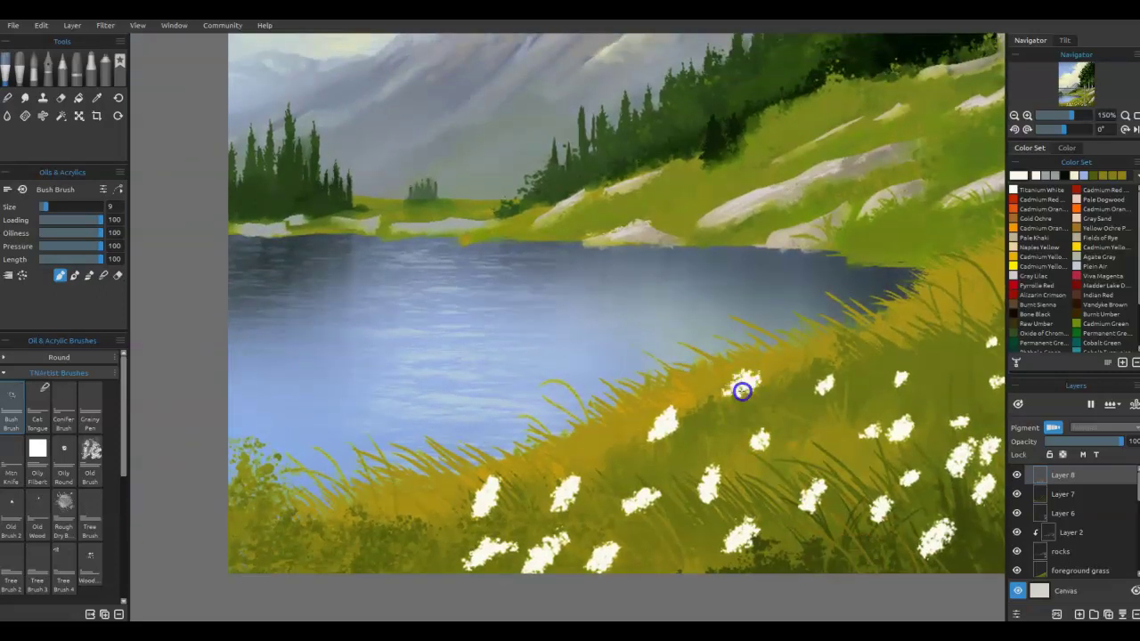
{"action": "mouse_move", "coordinate": [417, 549]}
{"action": "left_mouse_down"}
{"action": "mouse_move", "coordinate": [353, 530]}
{"action": "mouse_move", "coordinate": [370, 508]}
{"action": "left_mouse_up"}
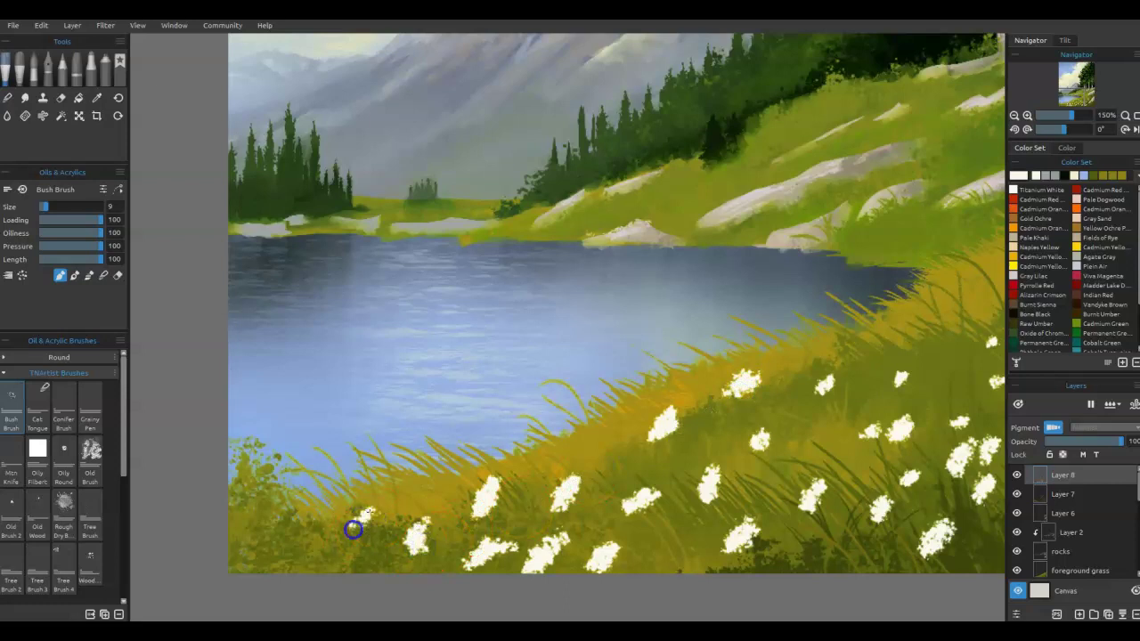
Step: Dab small white flowers along the upper part of the foreground slope and around the edges of the right-hand rock
{"action": "left_click_drag", "start_coordinate": [813, 496], "coordinate": [520, 544]}
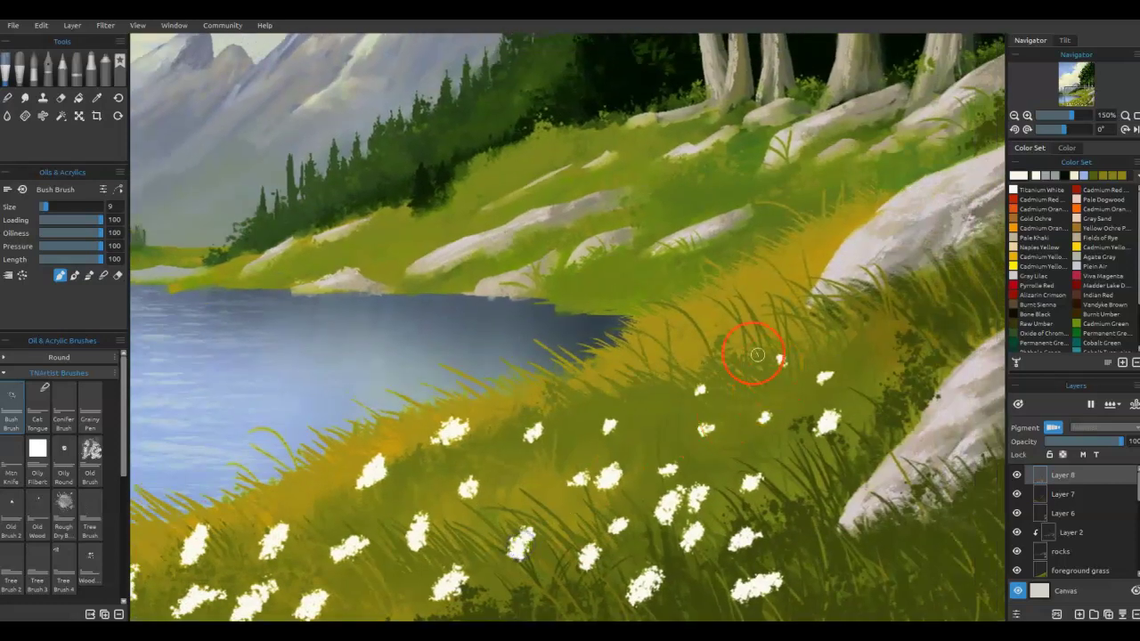
{"action": "left_click", "coordinate": [748, 347]}
{"action": "left_click", "coordinate": [682, 365]}
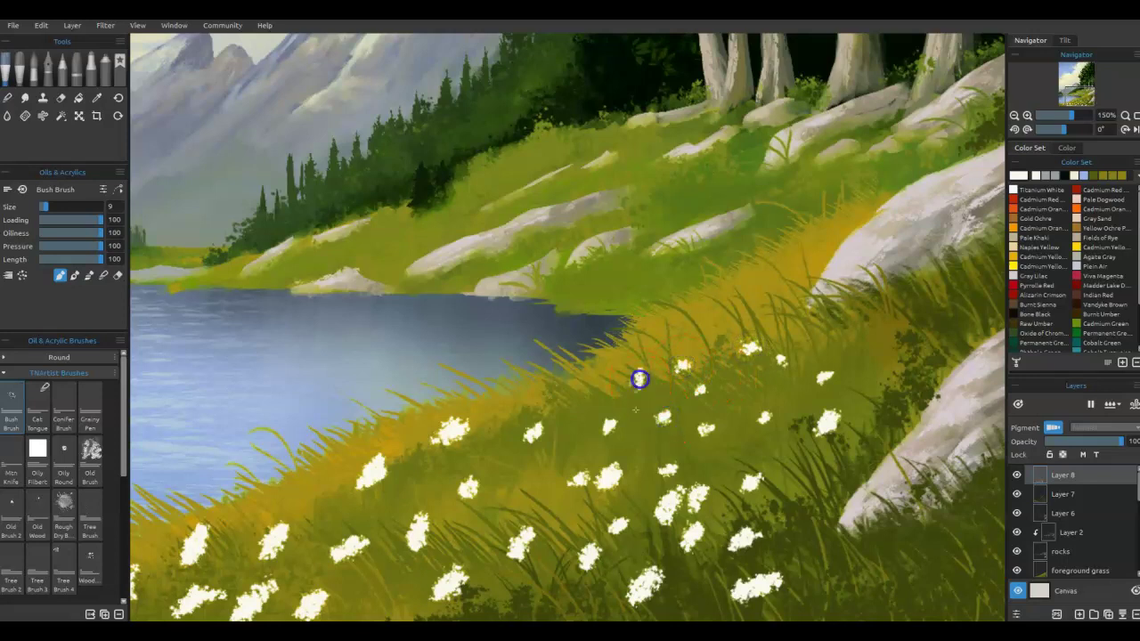
{"action": "left_click", "coordinate": [869, 348]}
{"action": "left_click", "coordinate": [874, 404]}
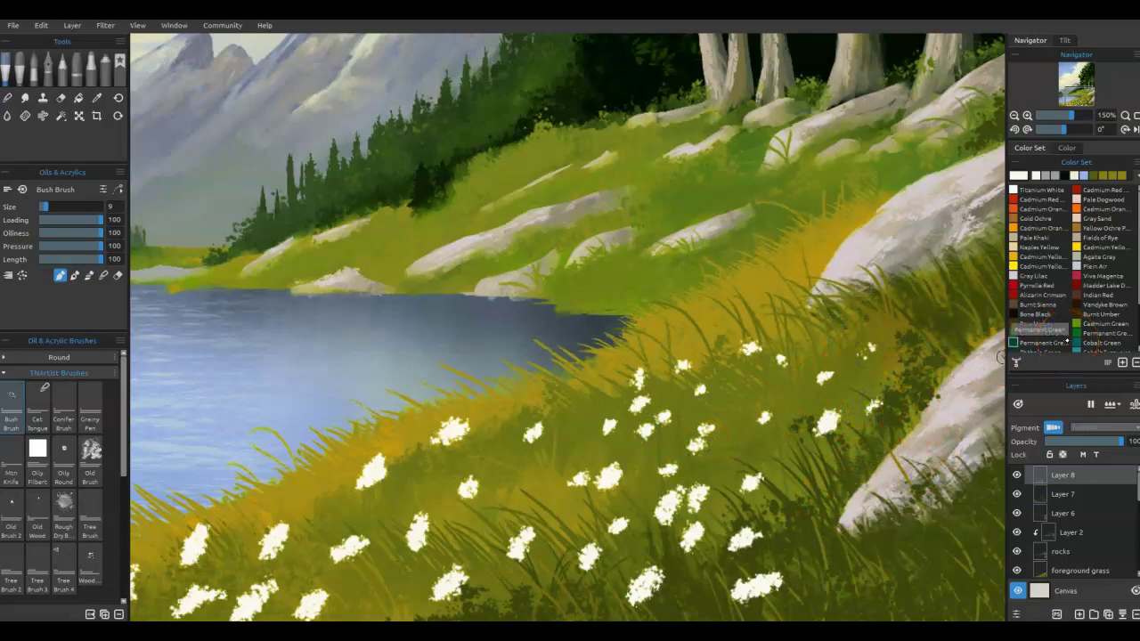
{"action": "left_click", "coordinate": [844, 516]}
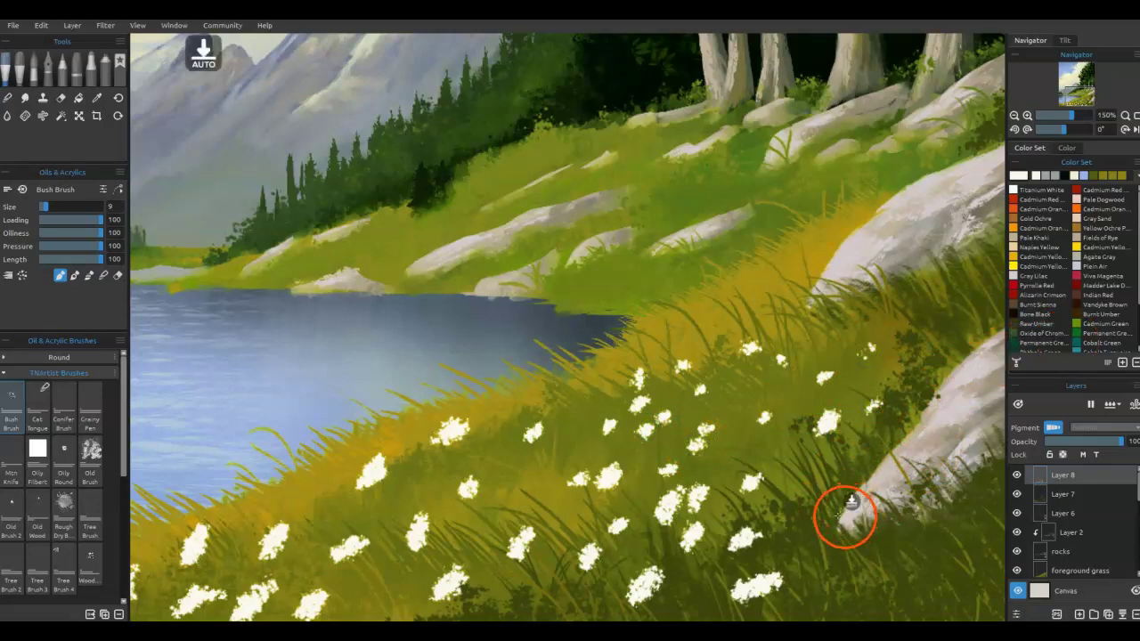
Step: Scatter small white flowers in the dark grass below the right-hand rock, in the lower-right corner of the painting
{"action": "left_click_drag", "start_coordinate": [873, 543], "coordinate": [739, 497]}
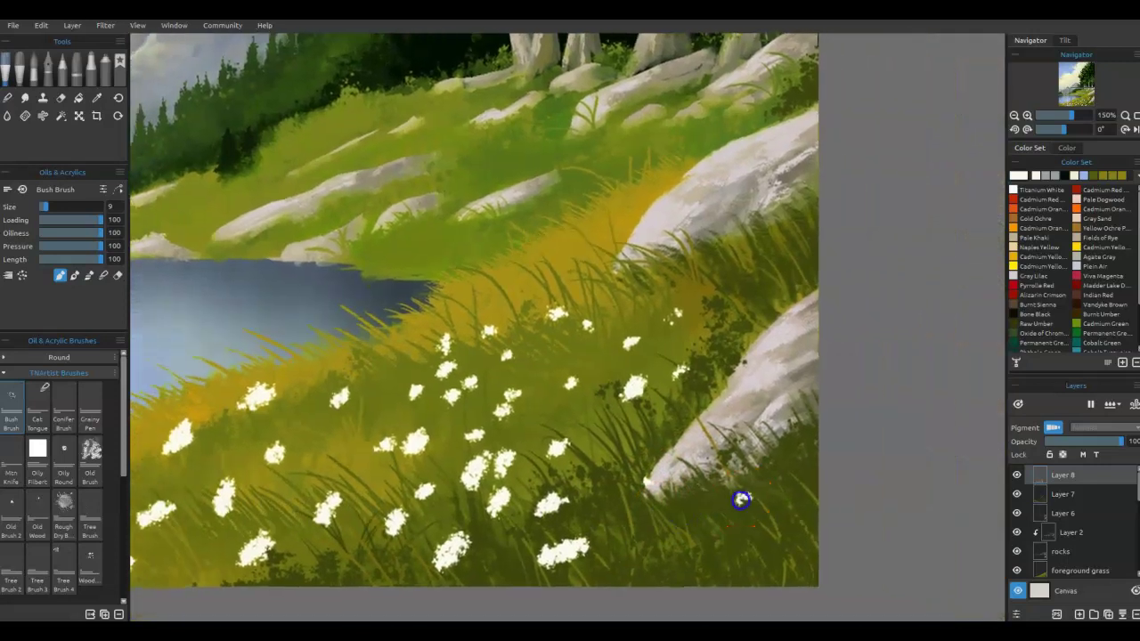
{"action": "left_click", "coordinate": [787, 465]}
{"action": "left_click", "coordinate": [683, 555]}
{"action": "left_click", "coordinate": [780, 561]}
{"action": "left_click", "coordinate": [655, 581]}
{"action": "left_click", "coordinate": [615, 569]}
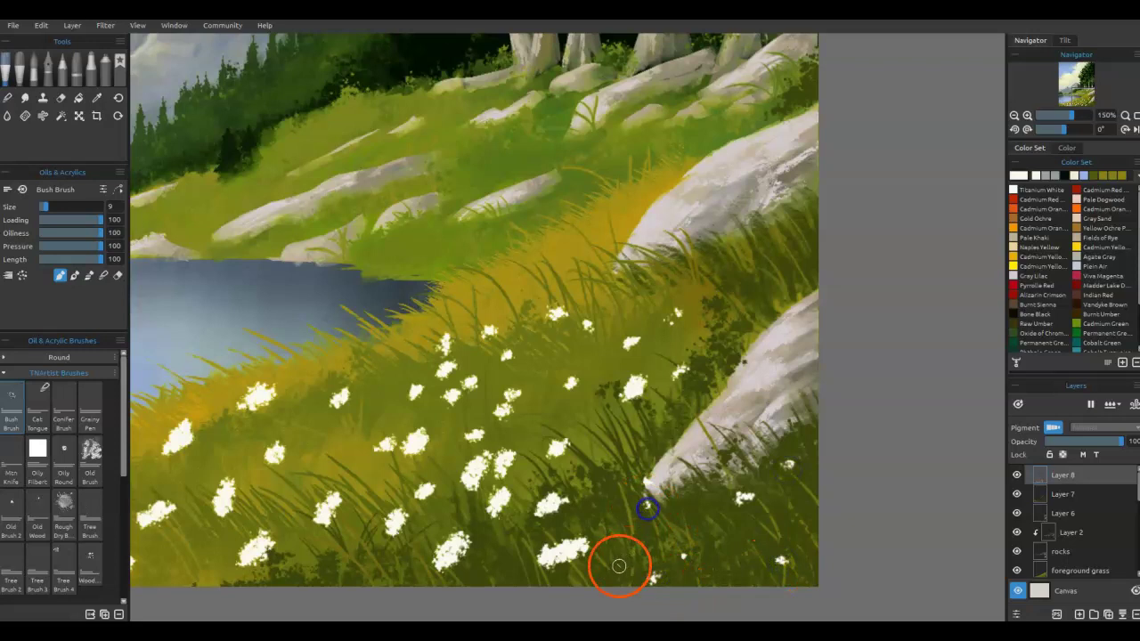
Step: Choose the light blue recent color and dab small blue flowers around the right-hand rocks and in the lower-right grass
{"action": "left_click", "coordinate": [1082, 175]}
{"action": "left_click", "coordinate": [751, 278]}
{"action": "left_click", "coordinate": [724, 360]}
{"action": "left_click", "coordinate": [788, 251]}
{"action": "left_click", "coordinate": [750, 276]}
{"action": "left_click", "coordinate": [614, 309]}
{"action": "left_click", "coordinate": [577, 426]}
{"action": "left_click", "coordinate": [778, 565]}
{"action": "left_click", "coordinate": [703, 575]}
{"action": "left_click", "coordinate": [685, 580]}
{"action": "left_click", "coordinate": [648, 521]}
{"action": "left_click", "coordinate": [489, 575]}
Step: Scatter light blue flowers among the white ones across the middle of the slope and along its golden grass edge
{"action": "left_click", "coordinate": [578, 339]}
{"action": "left_click", "coordinate": [517, 377]}
{"action": "left_click", "coordinate": [611, 241]}
{"action": "left_click", "coordinate": [511, 275]}
{"action": "left_click", "coordinate": [366, 427]}
{"action": "left_click", "coordinate": [384, 345]}
{"action": "left_click", "coordinate": [359, 478]}
{"action": "left_click", "coordinate": [305, 382]}
Step: Dab light blue flowers among the white clusters in the lower-left grass and along the lake bank
{"action": "left_click_drag", "start_coordinate": [519, 505], "coordinate": [857, 477]}
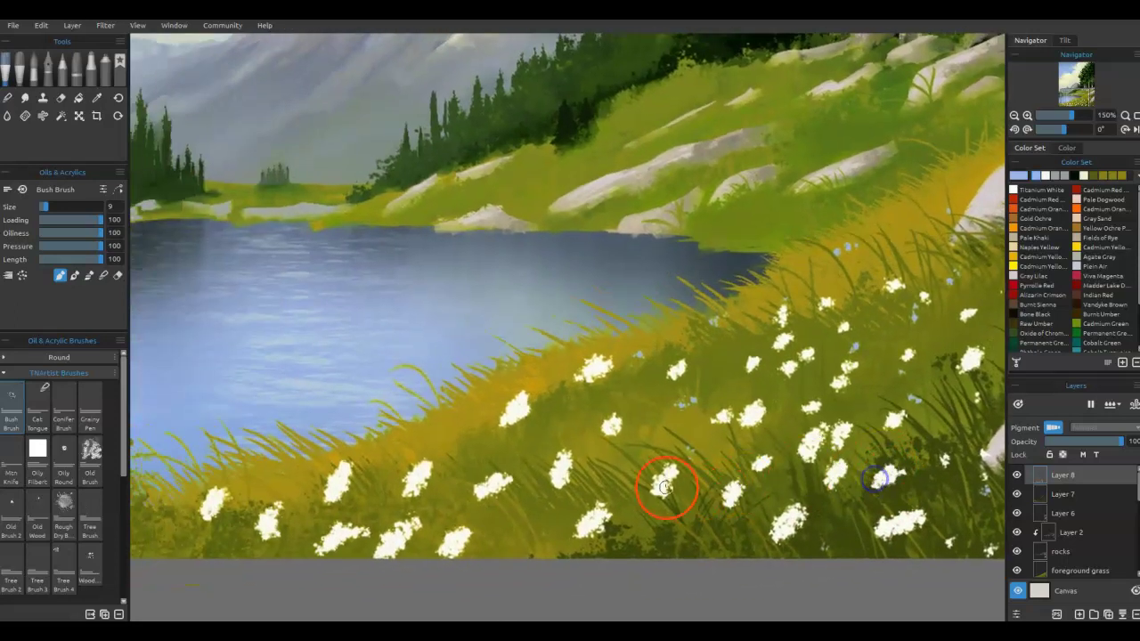
{"action": "left_click", "coordinate": [484, 540]}
{"action": "left_click", "coordinate": [451, 417]}
{"action": "left_click", "coordinate": [692, 331]}
{"action": "left_click", "coordinate": [497, 471]}
{"action": "left_click", "coordinate": [523, 434]}
{"action": "left_click", "coordinate": [537, 566]}
{"action": "left_click", "coordinate": [537, 506]}
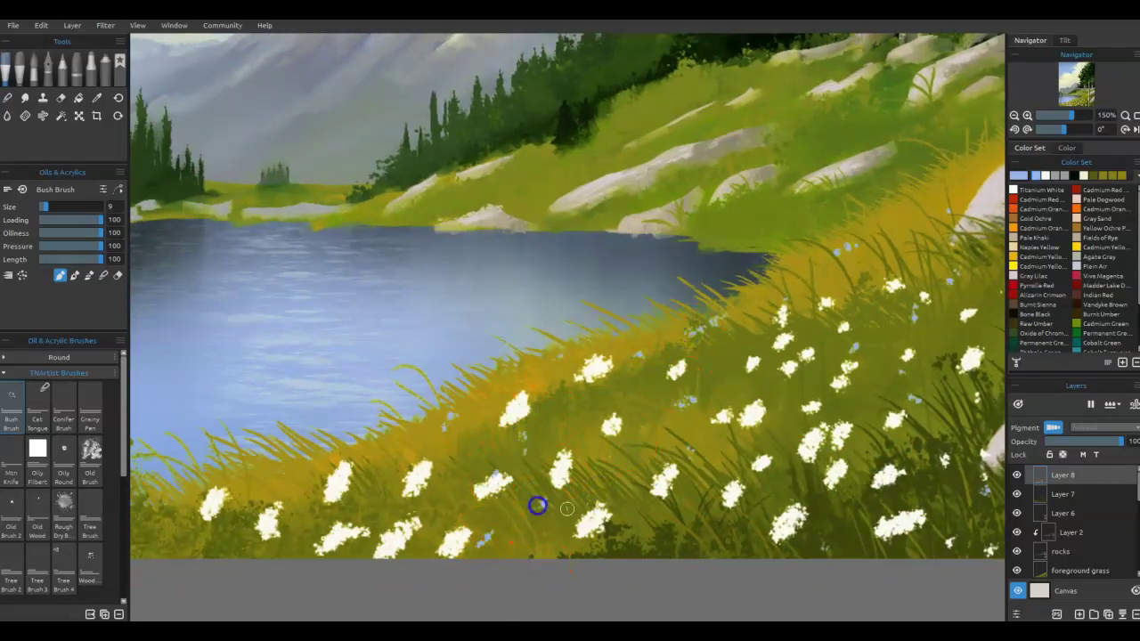
{"action": "left_click", "coordinate": [361, 478]}
{"action": "left_click", "coordinate": [279, 560]}
{"action": "left_click", "coordinate": [262, 603]}
Step: Add light blue flowers in the golden grass at the top of the foreground slope, next to the large upper rock
{"action": "left_click_drag", "start_coordinate": [582, 498], "coordinate": [901, 467]}
{"action": "left_click", "coordinate": [415, 496]}
{"action": "left_click", "coordinate": [617, 526]}
{"action": "left_click", "coordinate": [797, 300]}
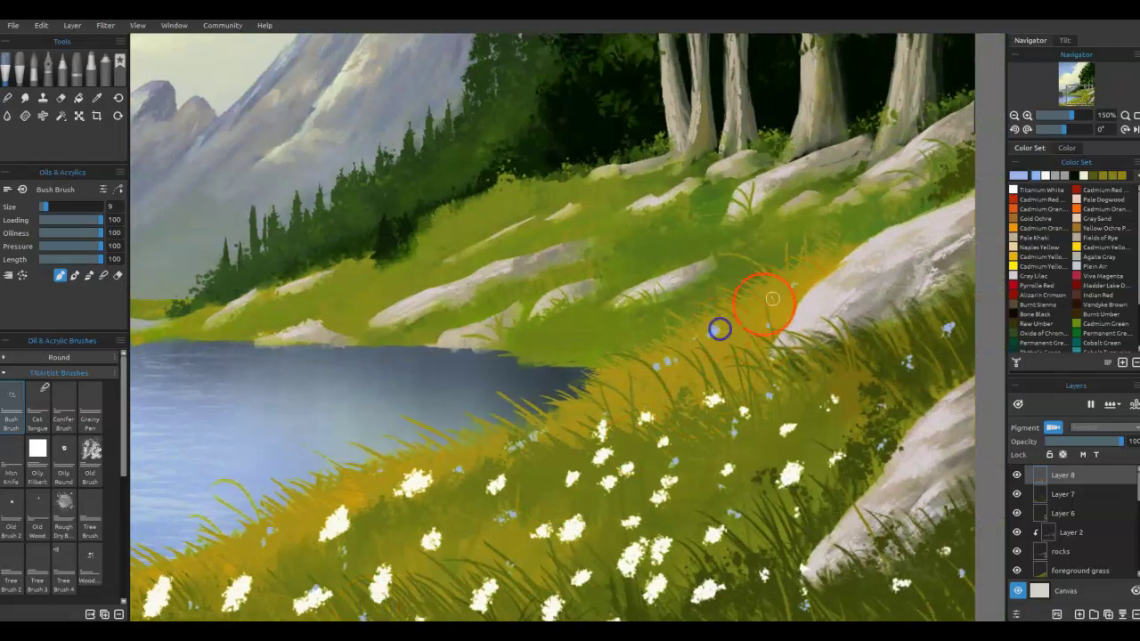
{"action": "left_click", "coordinate": [890, 211]}
{"action": "left_click", "coordinate": [803, 242]}
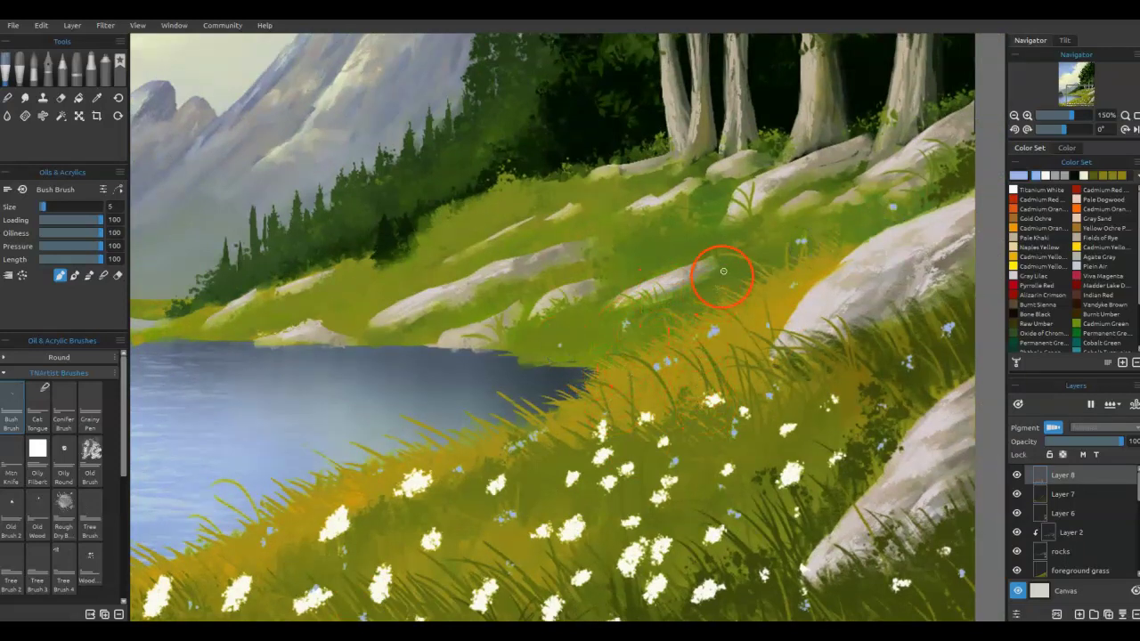
Step: Reduce the Bush Brush to size 1 and dot tiny light blue flowers across the distant hillside between the rocks
{"action": "left_click", "coordinate": [706, 231]}
{"action": "key", "text": "bracketleft"}
{"action": "left_click", "coordinate": [675, 258]}
{"action": "left_click", "coordinate": [540, 236]}
{"action": "left_click", "coordinate": [473, 224]}
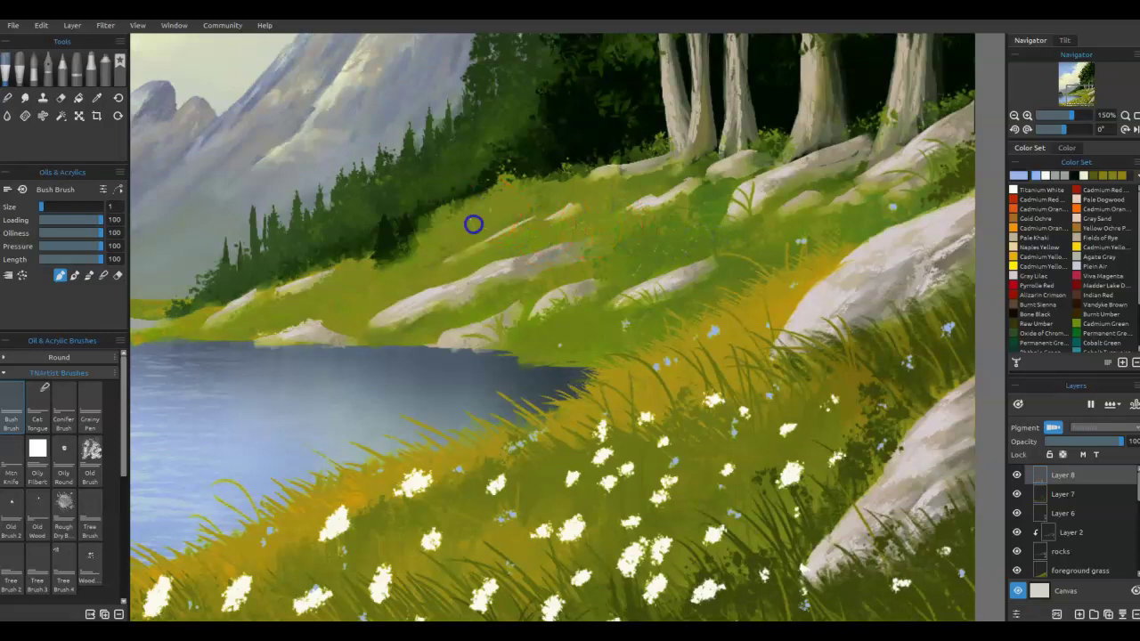
{"action": "left_click", "coordinate": [381, 288]}
{"action": "left_click", "coordinate": [329, 285]}
Step: Sample white from a foreground flower and dot tiny white flowers over the distant hillside
{"action": "left_click", "coordinate": [333, 524], "text": "alt"}
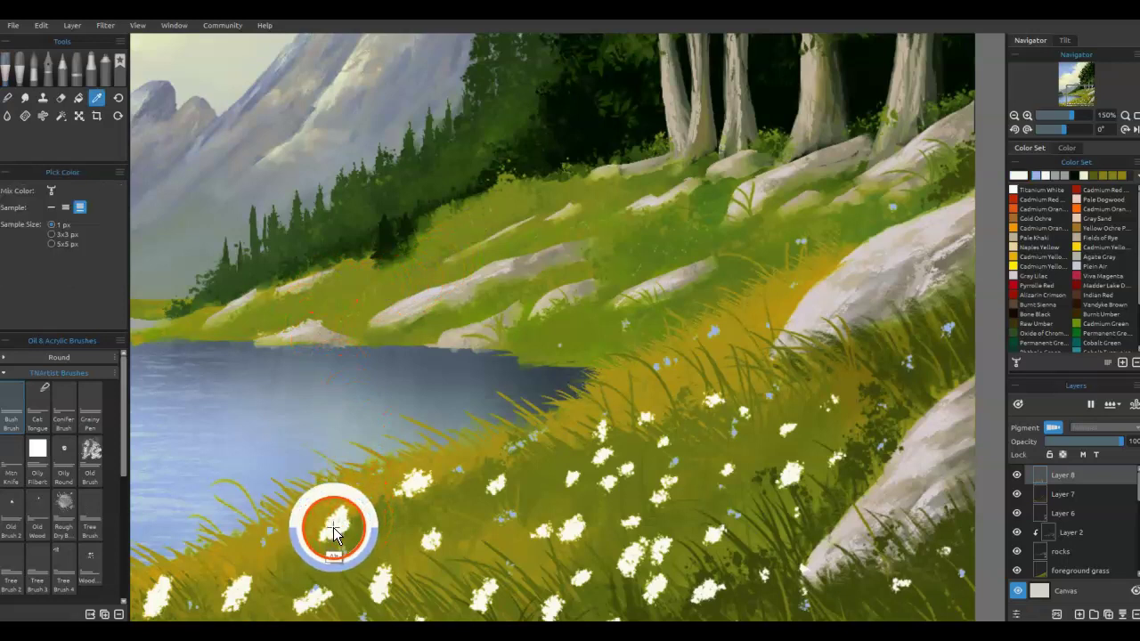
{"action": "left_click", "coordinate": [366, 281]}
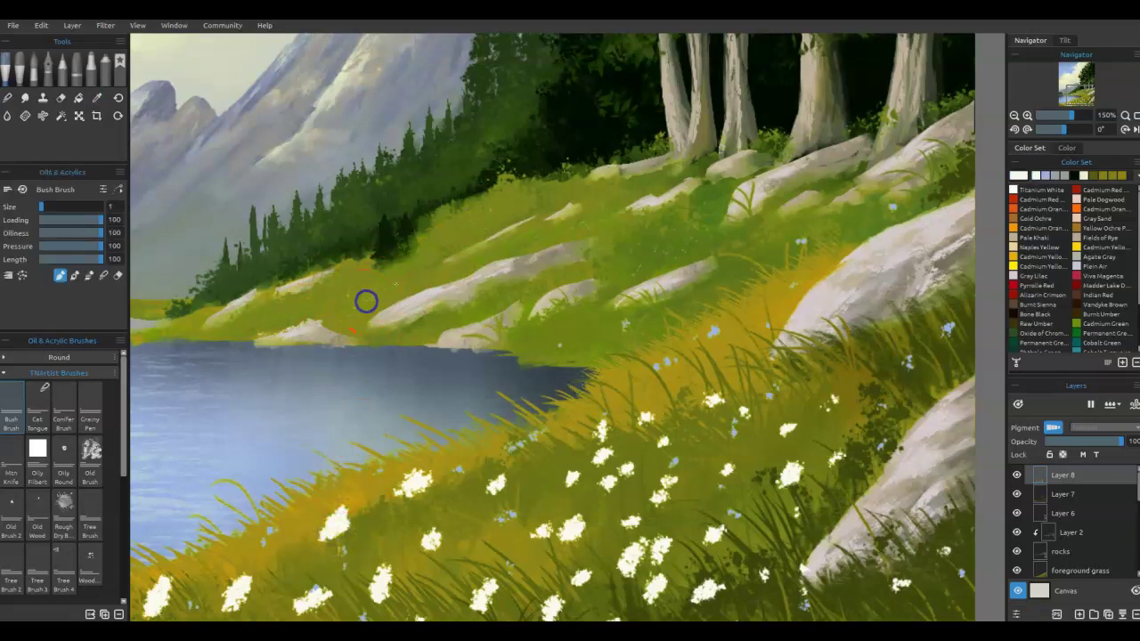
{"action": "mouse_move", "coordinate": [353, 326]}
{"action": "left_mouse_down"}
{"action": "mouse_move", "coordinate": [424, 328]}
{"action": "mouse_move", "coordinate": [413, 330]}
{"action": "mouse_move", "coordinate": [473, 305]}
{"action": "left_mouse_up"}
{"action": "mouse_move", "coordinate": [782, 501]}
{"action": "left_mouse_down"}
{"action": "mouse_move", "coordinate": [810, 400]}
{"action": "mouse_move", "coordinate": [779, 454]}
{"action": "mouse_move", "coordinate": [710, 445]}
{"action": "mouse_move", "coordinate": [842, 437]}
{"action": "mouse_move", "coordinate": [775, 379]}
{"action": "left_mouse_up"}
{"action": "left_click", "coordinate": [700, 248]}
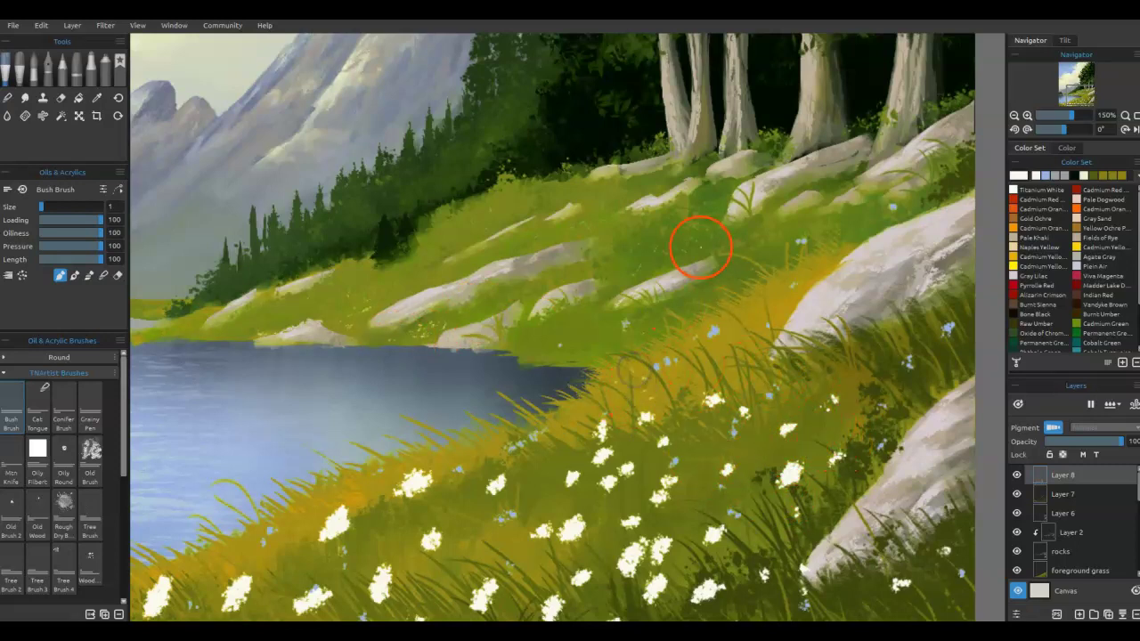
Step: Spatter small white flowers over the grass by the far-shore rocks using the Splats watercolor brush at size 10
{"action": "left_click", "coordinate": [28, 64]}
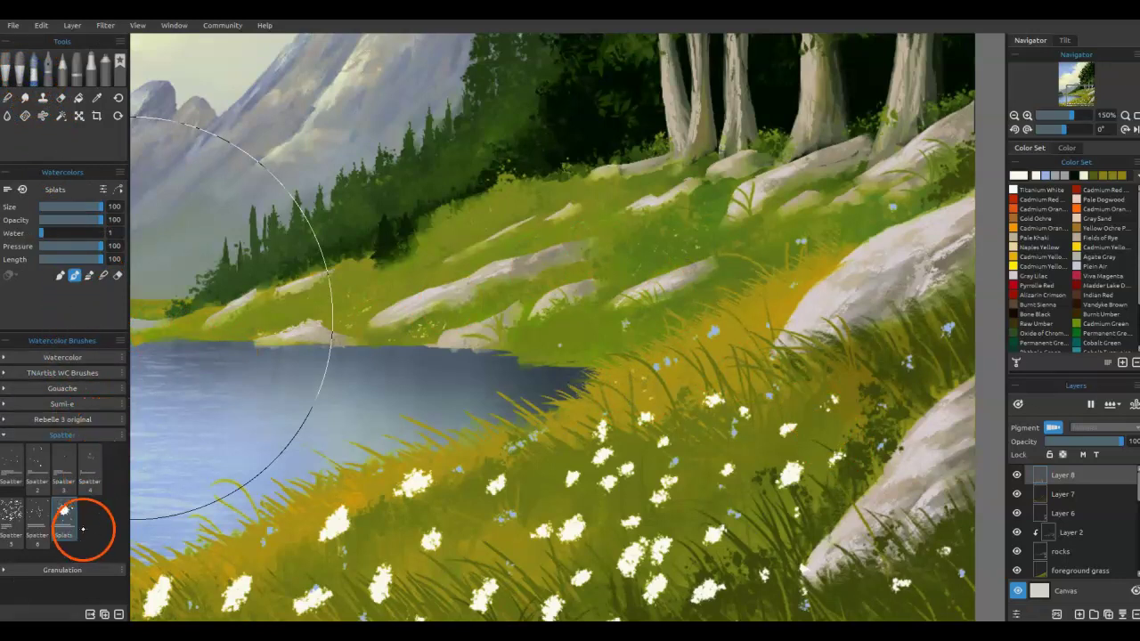
{"action": "key", "text": "1"}
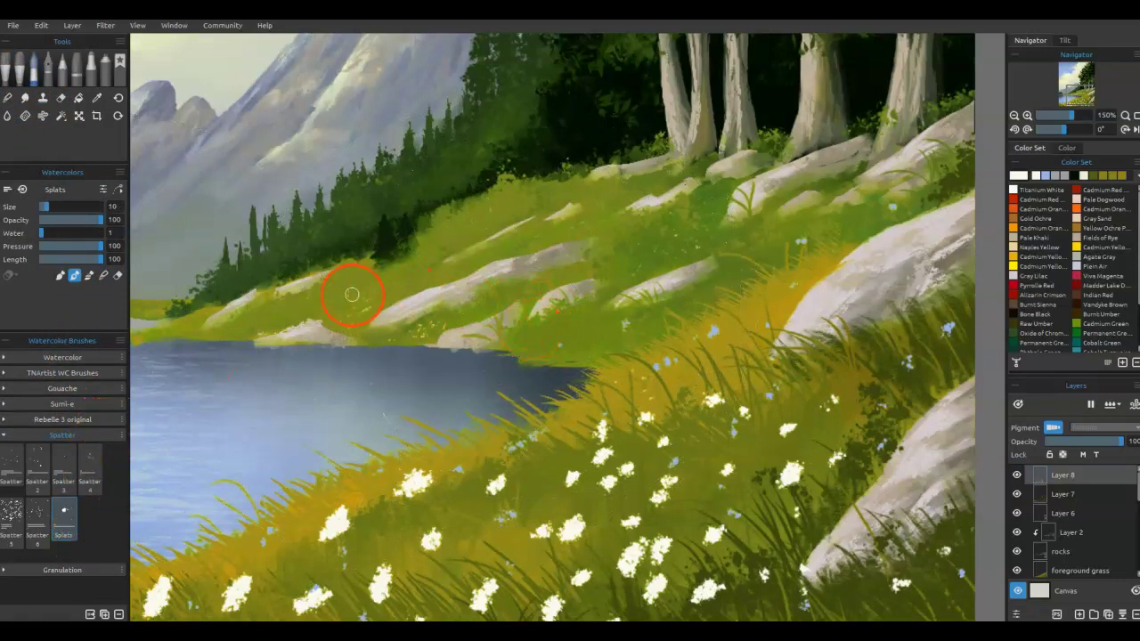
{"action": "left_click", "coordinate": [359, 332]}
{"action": "left_click", "coordinate": [381, 300]}
Step: Reduce the Splats brush to size 6 and spatter tiny white flowers across the rest of the distant hillside
{"action": "key", "text": "bracketleft"}
{"action": "key", "text": "bracketleft"}
{"action": "key", "text": "bracketleft"}
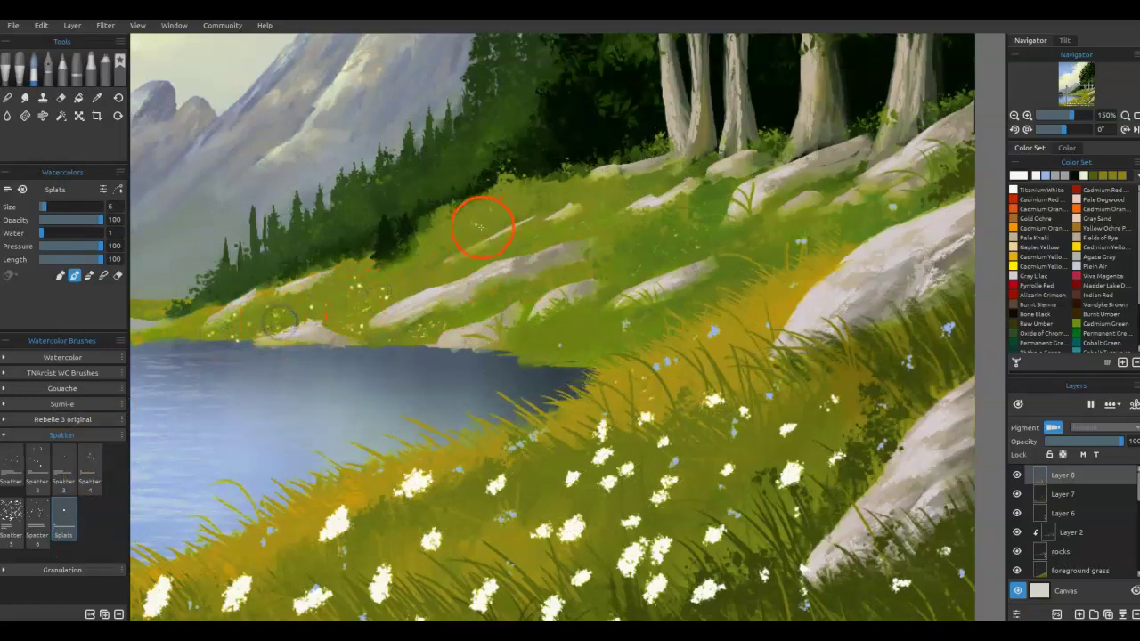
{"action": "left_click", "coordinate": [420, 269]}
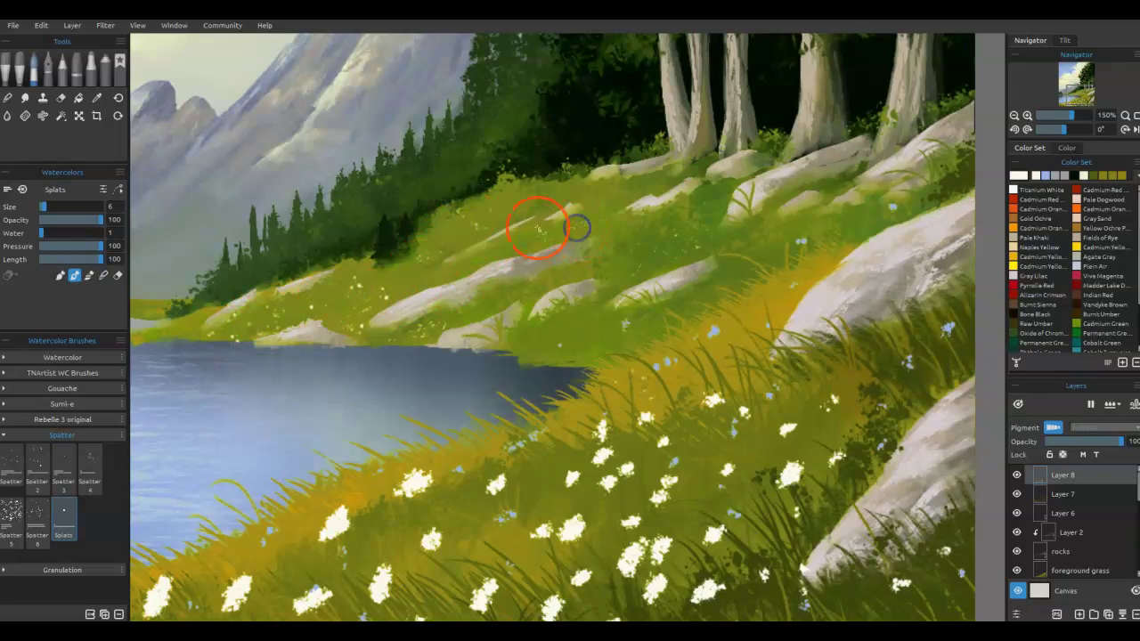
{"action": "left_click_drag", "start_coordinate": [593, 207], "coordinate": [698, 229]}
{"action": "left_click", "coordinate": [591, 327]}
{"action": "left_click", "coordinate": [537, 339]}
Step: Set the Splats brush to size 8 and spatter white flowers through the foreground grass beside the lower large rock
{"action": "key", "text": "]"}
{"action": "key", "text": "]"}
{"action": "left_click_drag", "start_coordinate": [699, 530], "coordinate": [784, 477]}
{"action": "left_click", "coordinate": [827, 402]}
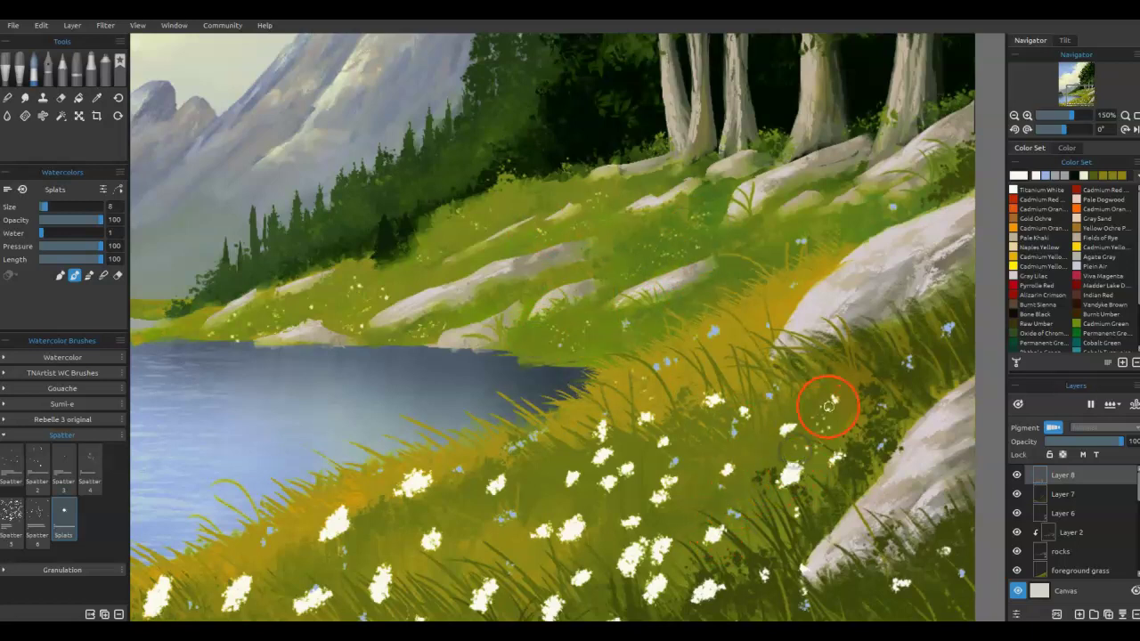
{"action": "left_click", "coordinate": [712, 539]}
{"action": "left_click", "coordinate": [689, 591]}
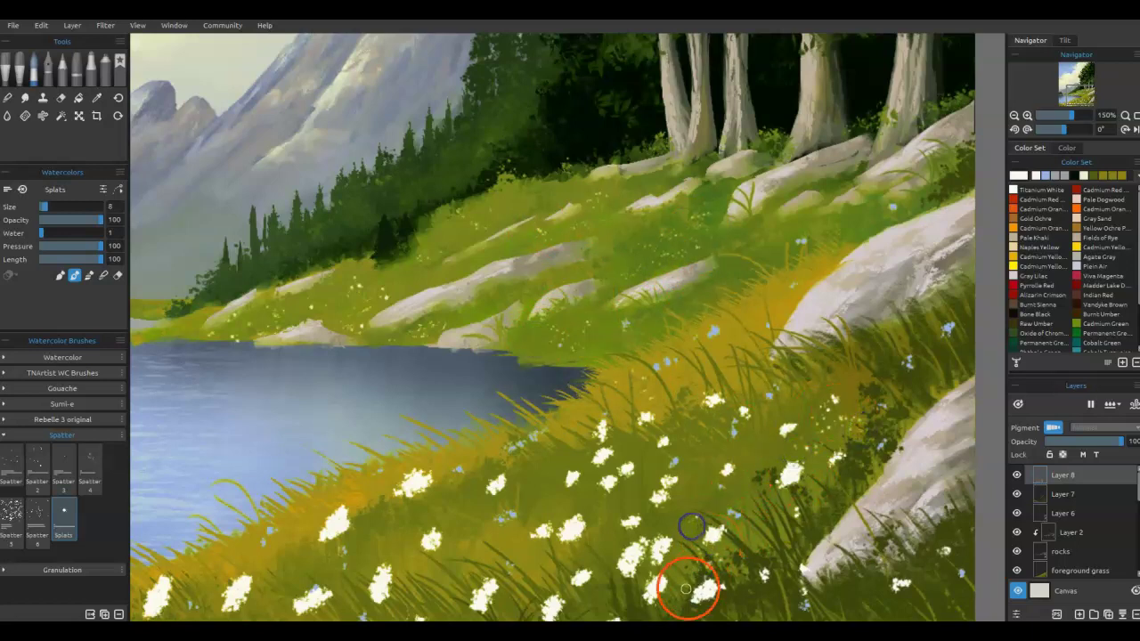
{"action": "left_click", "coordinate": [651, 589]}
Step: Spatter white flowers among the clusters in the lower-left foreground grass and dry the layer
{"action": "left_click_drag", "start_coordinate": [643, 557], "coordinate": [812, 360]}
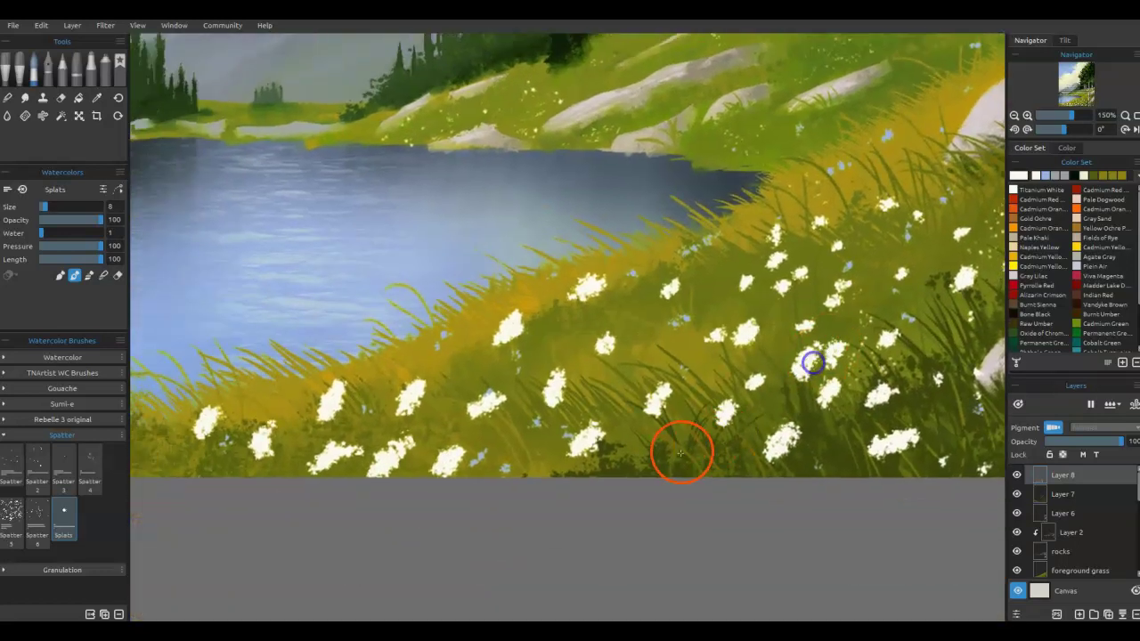
{"action": "left_click", "coordinate": [326, 469]}
{"action": "left_click", "coordinate": [267, 445]}
{"action": "left_click", "coordinate": [674, 345]}
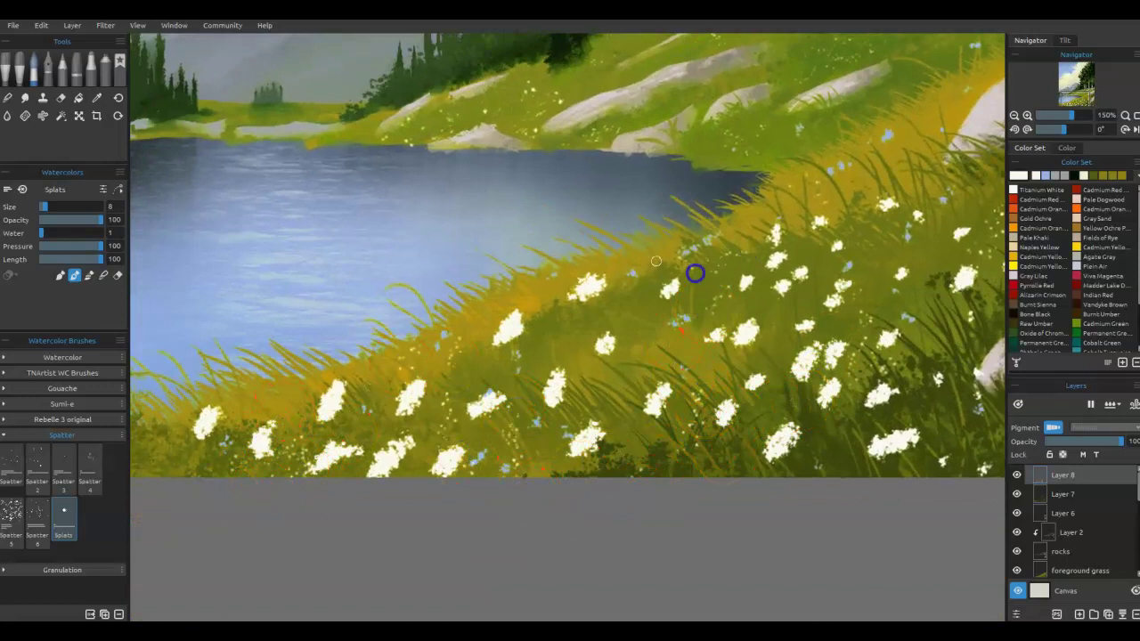
{"action": "left_click", "coordinate": [1111, 405]}
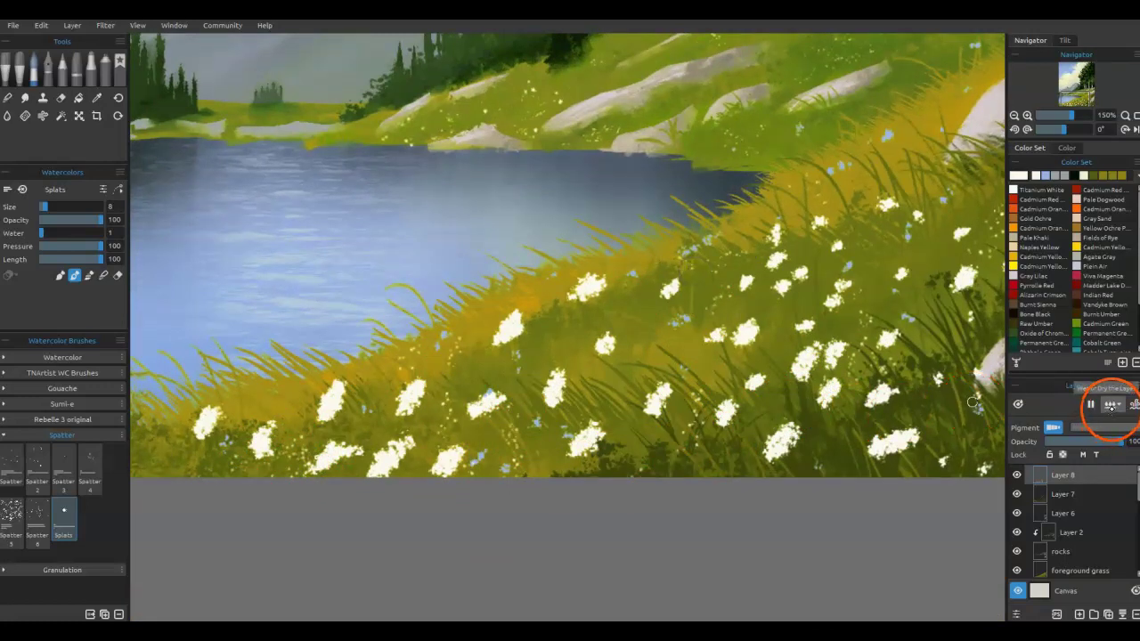
Step: Add white spatter to the dark grass along the bottom edge of the painting, between the large flower clusters
{"action": "left_click", "coordinate": [656, 450]}
{"action": "left_click", "coordinate": [715, 471]}
{"action": "left_click", "coordinate": [746, 470]}
{"action": "left_click", "coordinate": [643, 437]}
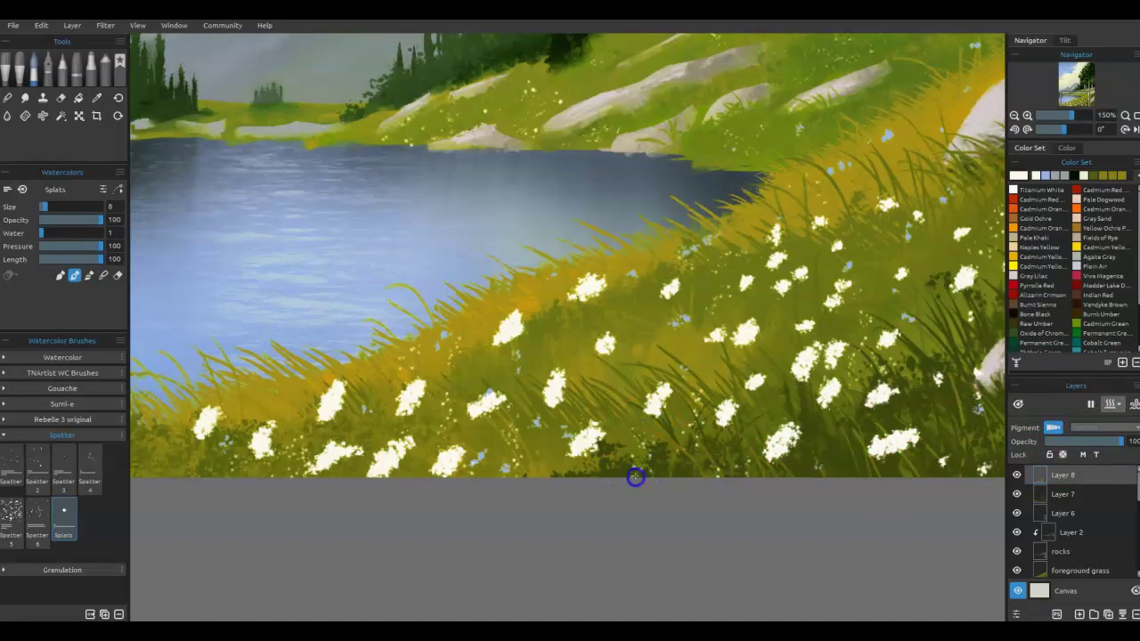
Step: Spatter white flowers along the base of the upper large rock and the bushes behind it, and dry the layer
{"action": "left_click_drag", "start_coordinate": [784, 315], "coordinate": [620, 449]}
{"action": "left_click", "coordinate": [771, 407]}
{"action": "left_click", "coordinate": [779, 381]}
{"action": "left_click", "coordinate": [743, 388]}
{"action": "left_click", "coordinate": [726, 434]}
{"action": "left_click", "coordinate": [700, 443]}
{"action": "left_click", "coordinate": [822, 349]}
{"action": "left_click", "coordinate": [820, 386]}
{"action": "left_click", "coordinate": [1118, 404]}
{"action": "left_click", "coordinate": [1088, 460]}
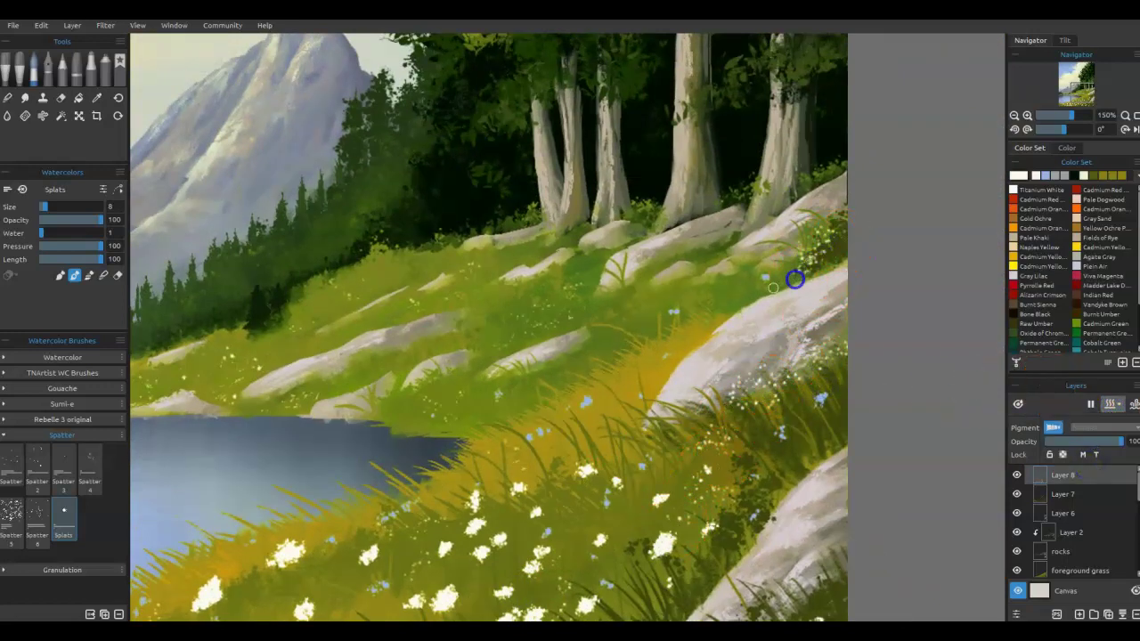
{"action": "left_click", "coordinate": [1118, 404]}
{"action": "left_click", "coordinate": [1114, 441]}
Step: Switch to Cadmium Red and the Spatter 2 brush and scatter red flowers in the lower foreground grass
{"action": "key", "text": "ctrl+0"}
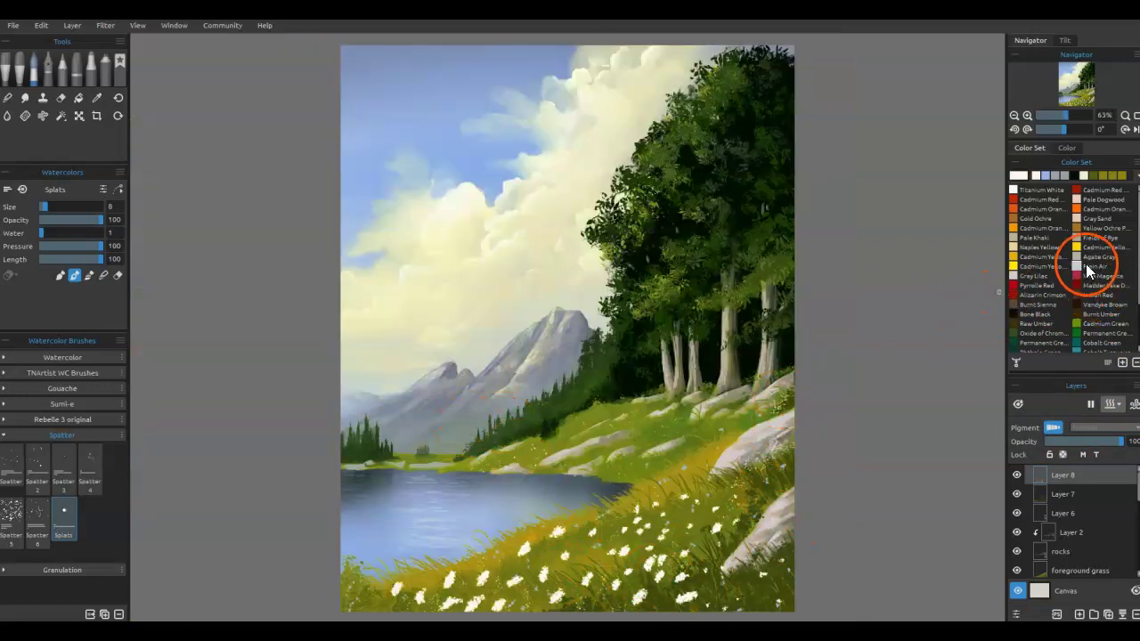
{"action": "left_click", "coordinate": [1014, 202]}
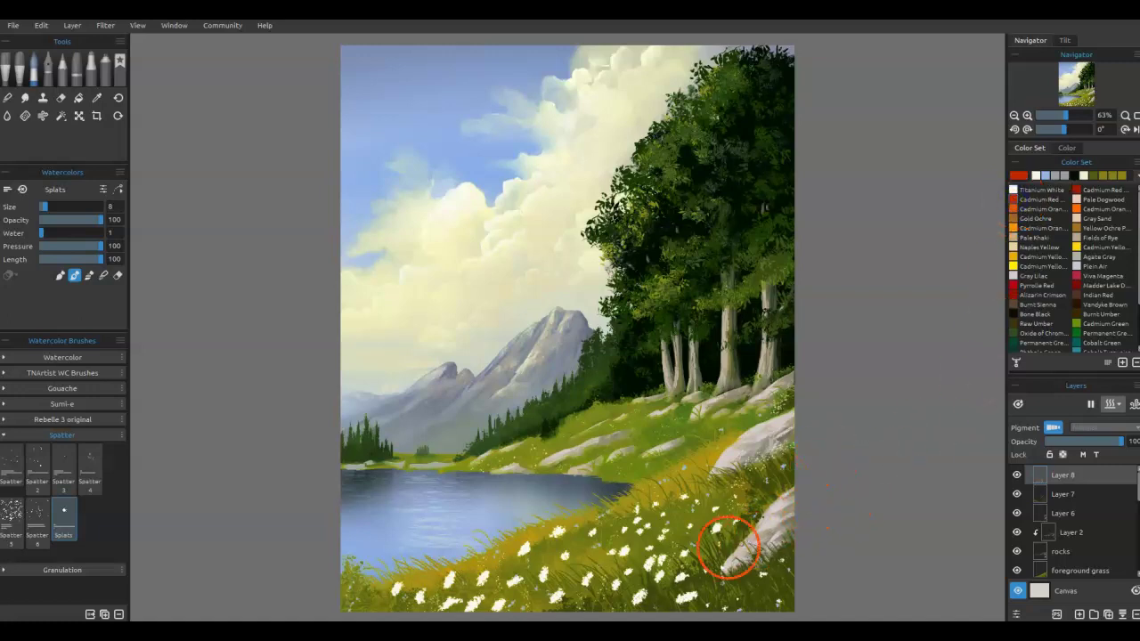
{"action": "left_click", "coordinate": [37, 468]}
{"action": "mouse_move", "coordinate": [570, 590]}
{"action": "left_mouse_down"}
{"action": "mouse_move", "coordinate": [681, 590]}
{"action": "mouse_move", "coordinate": [682, 522]}
{"action": "mouse_move", "coordinate": [723, 553]}
{"action": "mouse_move", "coordinate": [705, 559]}
{"action": "left_mouse_up"}
{"action": "left_click", "coordinate": [633, 603]}
Step: Enlarge the Spatter 2 brush and spread more red flowers over the whole foreground slope
{"action": "key", "text": "]"}
{"action": "key", "text": "]"}
{"action": "key", "text": "]"}
{"action": "mouse_move", "coordinate": [590, 598]}
{"action": "left_mouse_down"}
{"action": "mouse_move", "coordinate": [628, 591]}
{"action": "mouse_move", "coordinate": [718, 506]}
{"action": "left_mouse_up"}
{"action": "mouse_move", "coordinate": [728, 602]}
{"action": "left_mouse_down"}
{"action": "mouse_move", "coordinate": [787, 590]}
{"action": "mouse_move", "coordinate": [801, 574]}
{"action": "left_mouse_up"}
{"action": "mouse_move", "coordinate": [588, 581]}
{"action": "left_mouse_down"}
{"action": "mouse_move", "coordinate": [628, 586]}
{"action": "mouse_move", "coordinate": [469, 578]}
{"action": "mouse_move", "coordinate": [383, 609]}
{"action": "left_mouse_up"}
{"action": "left_click_drag", "start_coordinate": [715, 454], "coordinate": [682, 479]}
{"action": "mouse_move", "coordinate": [733, 505]}
{"action": "left_mouse_down"}
{"action": "mouse_move", "coordinate": [795, 461]}
{"action": "mouse_move", "coordinate": [723, 516]}
{"action": "left_mouse_up"}
{"action": "mouse_move", "coordinate": [699, 548]}
{"action": "left_mouse_down"}
{"action": "mouse_move", "coordinate": [664, 534]}
{"action": "mouse_move", "coordinate": [611, 550]}
{"action": "mouse_move", "coordinate": [568, 610]}
{"action": "left_mouse_up"}
Step: Spatter smaller red flowers on the distant hillside, reducing Spatter 2 to size 8 and undoing the last stroke
{"action": "mouse_move", "coordinate": [600, 434]}
{"action": "left_mouse_down"}
{"action": "mouse_move", "coordinate": [666, 445]}
{"action": "mouse_move", "coordinate": [620, 431]}
{"action": "mouse_move", "coordinate": [536, 449]}
{"action": "left_mouse_up"}
{"action": "key", "text": "["}
{"action": "mouse_move", "coordinate": [595, 477]}
{"action": "left_mouse_down"}
{"action": "mouse_move", "coordinate": [608, 421]}
{"action": "mouse_move", "coordinate": [542, 460]}
{"action": "mouse_move", "coordinate": [586, 427]}
{"action": "mouse_move", "coordinate": [479, 457]}
{"action": "left_mouse_up"}
{"action": "key", "text": "["}
{"action": "key", "text": "ctrl+z"}
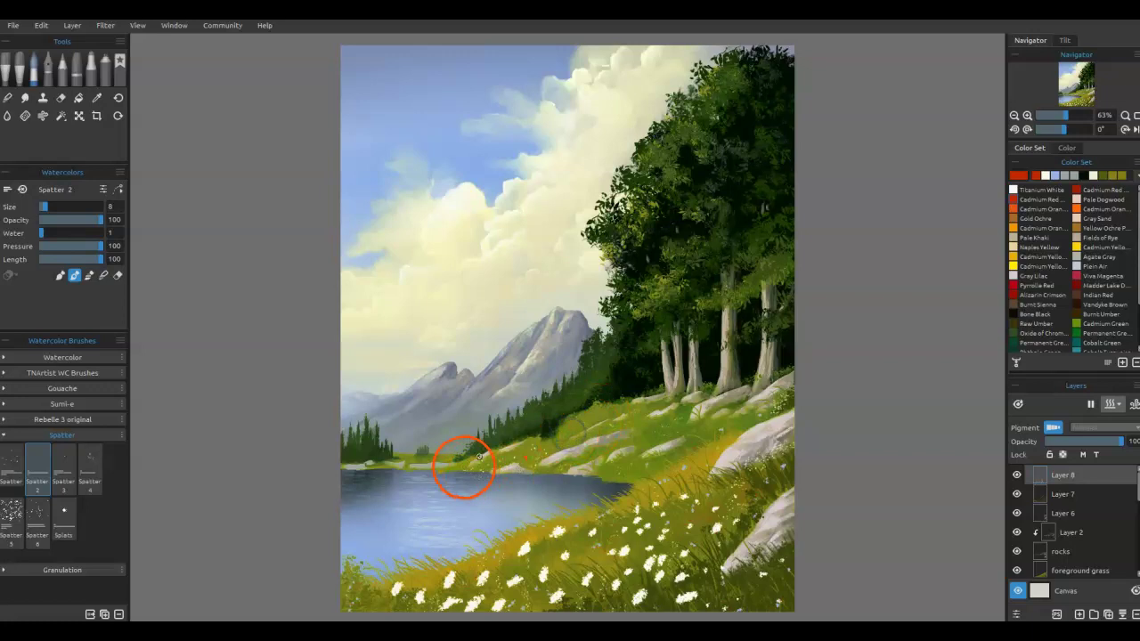
{"action": "left_click", "coordinate": [736, 484]}
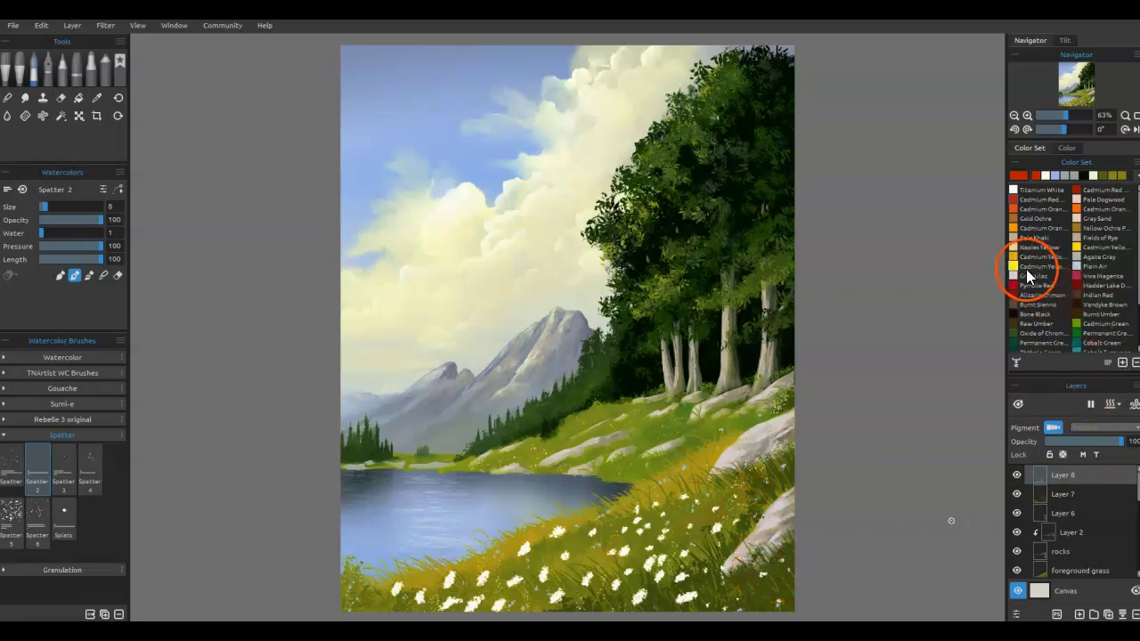
Step: Scatter Cadmium Yellow flowers over the foreground slope with Spatter 2, enlarging the brush to size 14
{"action": "left_click", "coordinate": [1067, 257]}
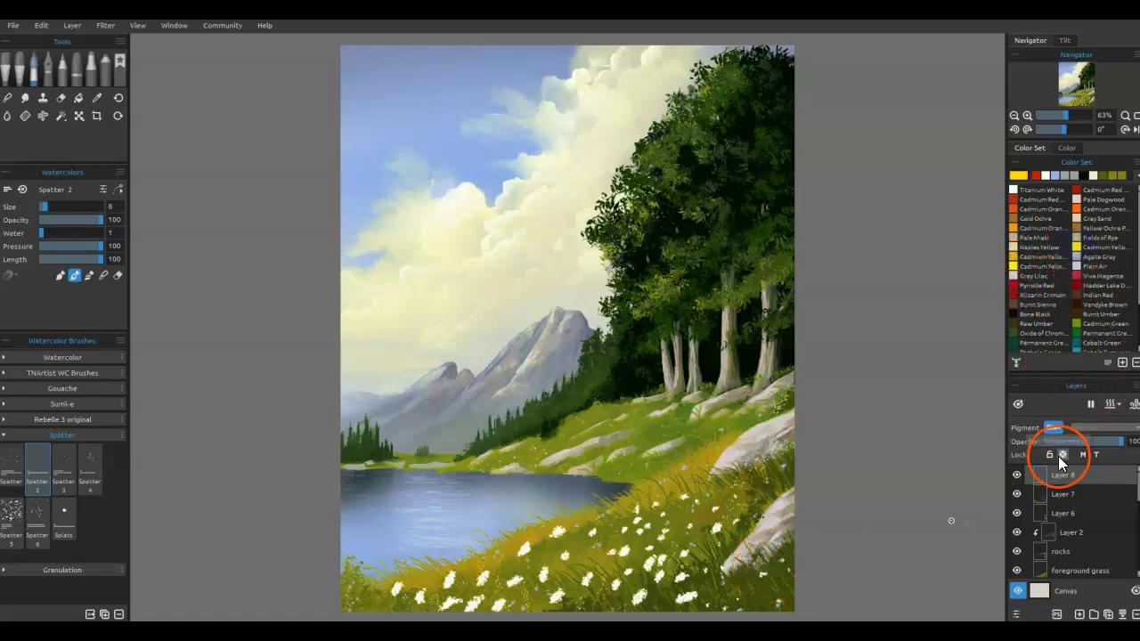
{"action": "left_click", "coordinate": [674, 530]}
{"action": "left_click", "coordinate": [707, 499]}
{"action": "left_click", "coordinate": [652, 538]}
{"action": "left_click", "coordinate": [678, 542]}
{"action": "left_click", "coordinate": [720, 537]}
{"action": "left_click", "coordinate": [688, 542]}
{"action": "key", "text": "]"}
{"action": "key", "text": "]"}
{"action": "key", "text": "]"}
{"action": "key", "text": "]"}
{"action": "key", "text": "]"}
{"action": "key", "text": "]"}
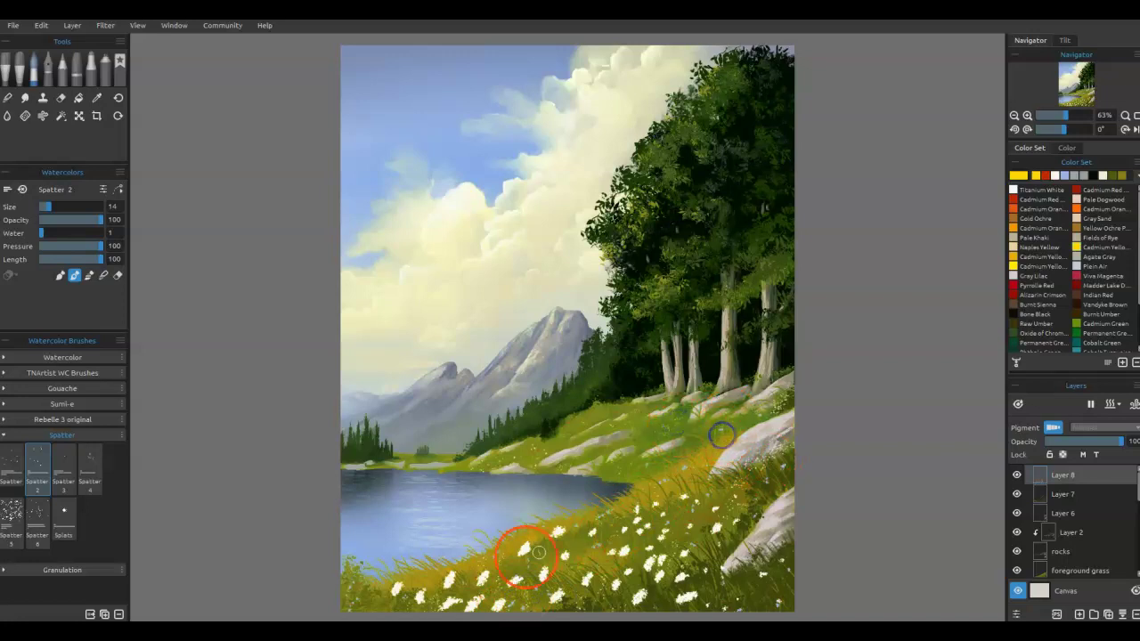
Step: Spatter Cadmium Orange flowers over the foreground slope and the distant hillside with Spatter 2 at size 14
{"action": "left_click", "coordinate": [1012, 229]}
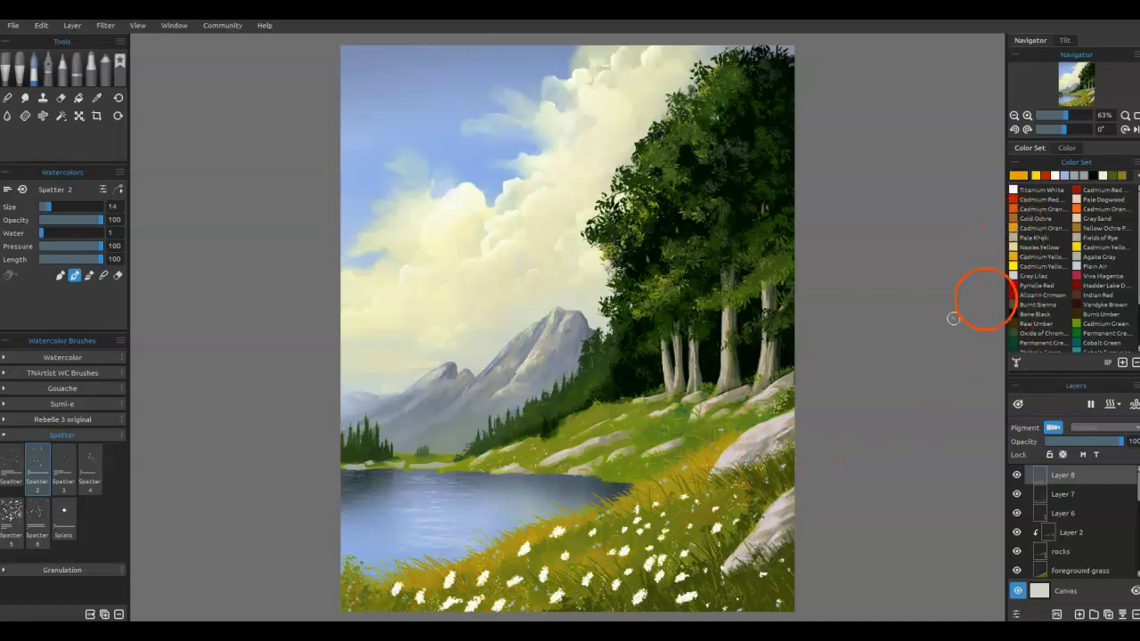
{"action": "mouse_move", "coordinate": [695, 524]}
{"action": "left_mouse_down"}
{"action": "mouse_move", "coordinate": [781, 476]}
{"action": "mouse_move", "coordinate": [756, 495]}
{"action": "left_mouse_up"}
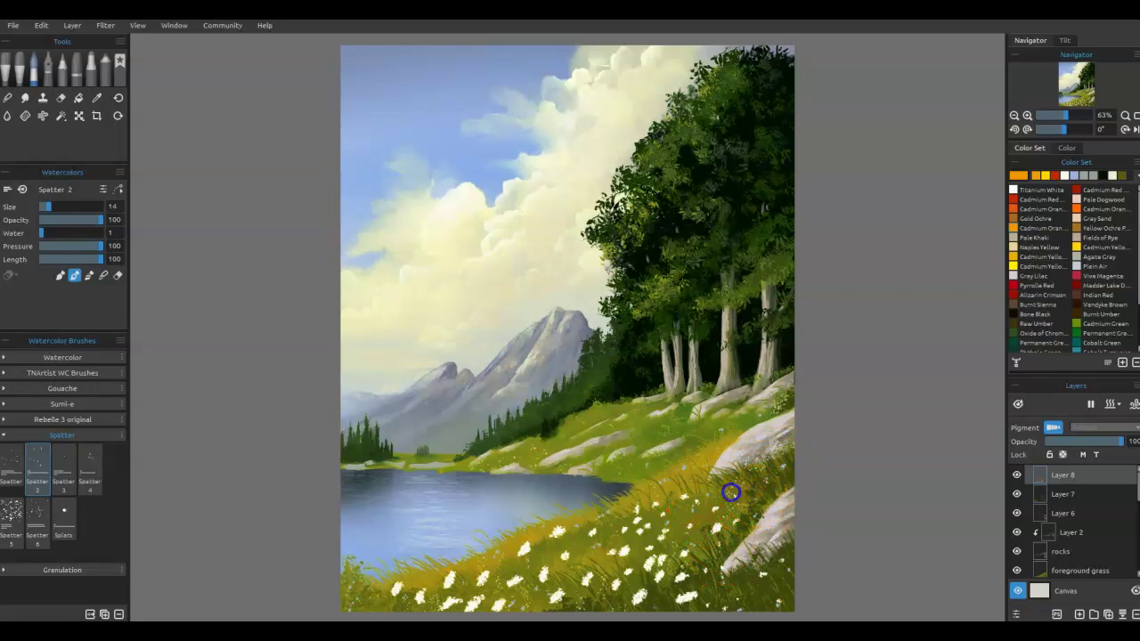
{"action": "left_click", "coordinate": [689, 584]}
{"action": "left_click", "coordinate": [643, 581]}
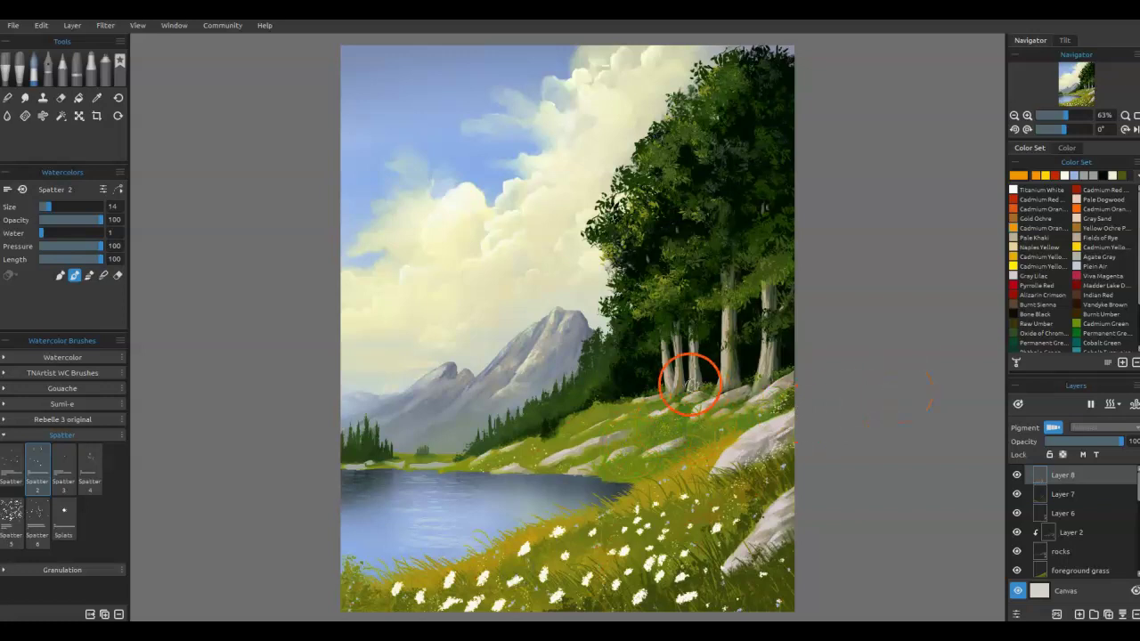
{"action": "left_click", "coordinate": [528, 440]}
{"action": "left_click", "coordinate": [595, 472]}
Step: Dot amber-yellow centers on the lower-right white flowers using the Charcoal Soft pencil at size 8
{"action": "left_click", "coordinate": [1086, 189]}
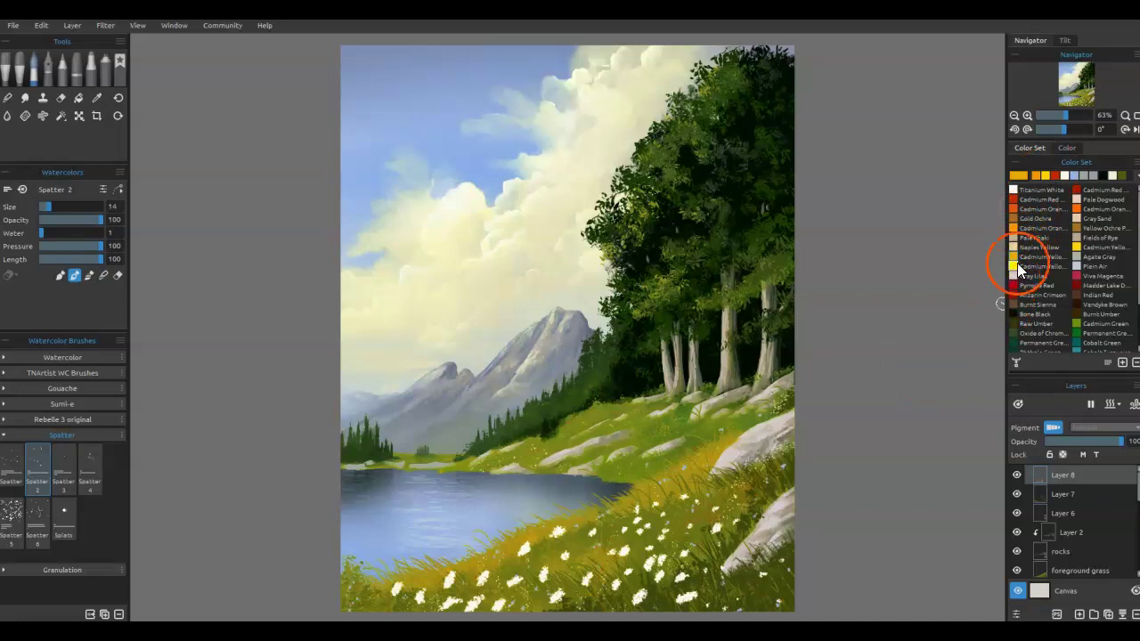
{"action": "scroll", "coordinate": [626, 564], "scroll_direction": "up", "scroll_amount": 3}
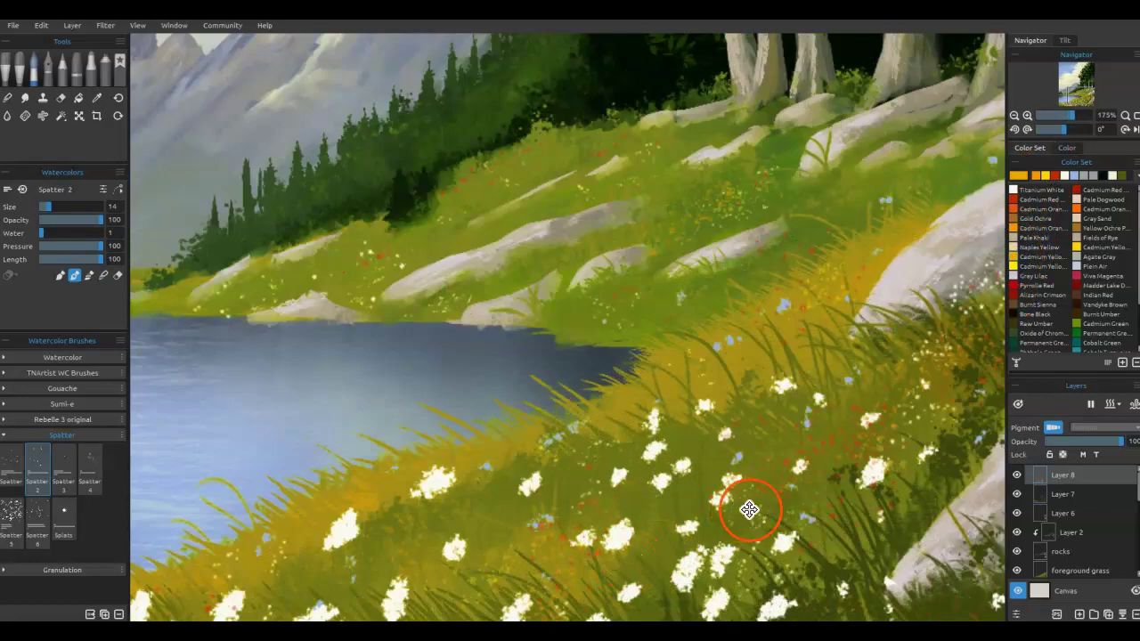
{"action": "scroll", "coordinate": [739, 517], "scroll_direction": "up", "scroll_amount": 2}
{"action": "left_click", "coordinate": [65, 64]}
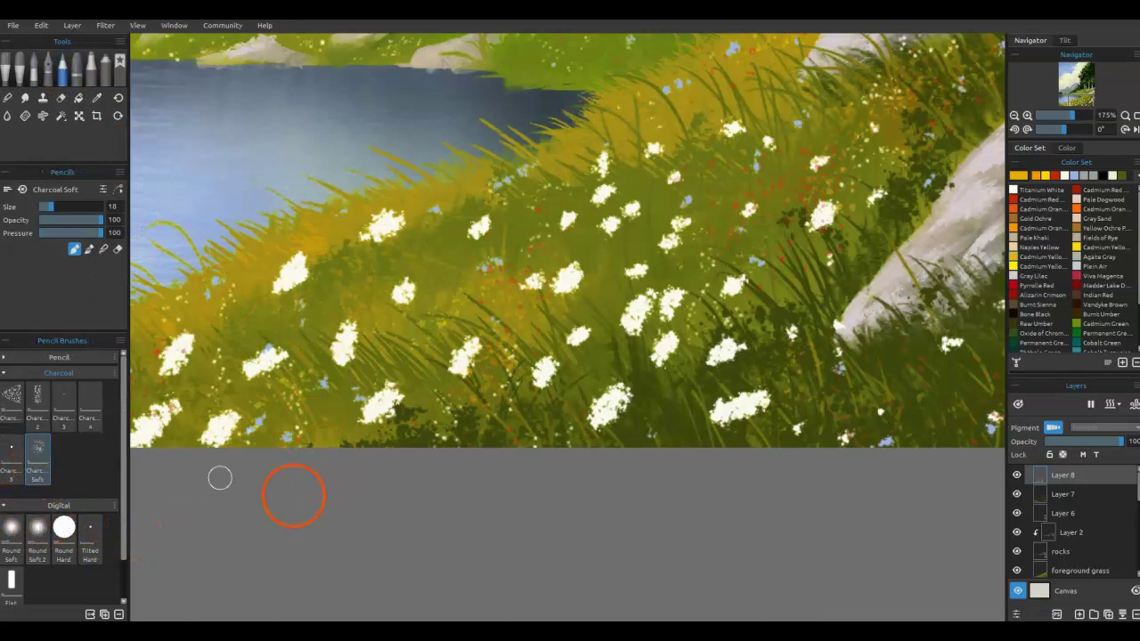
{"action": "key", "text": "["}
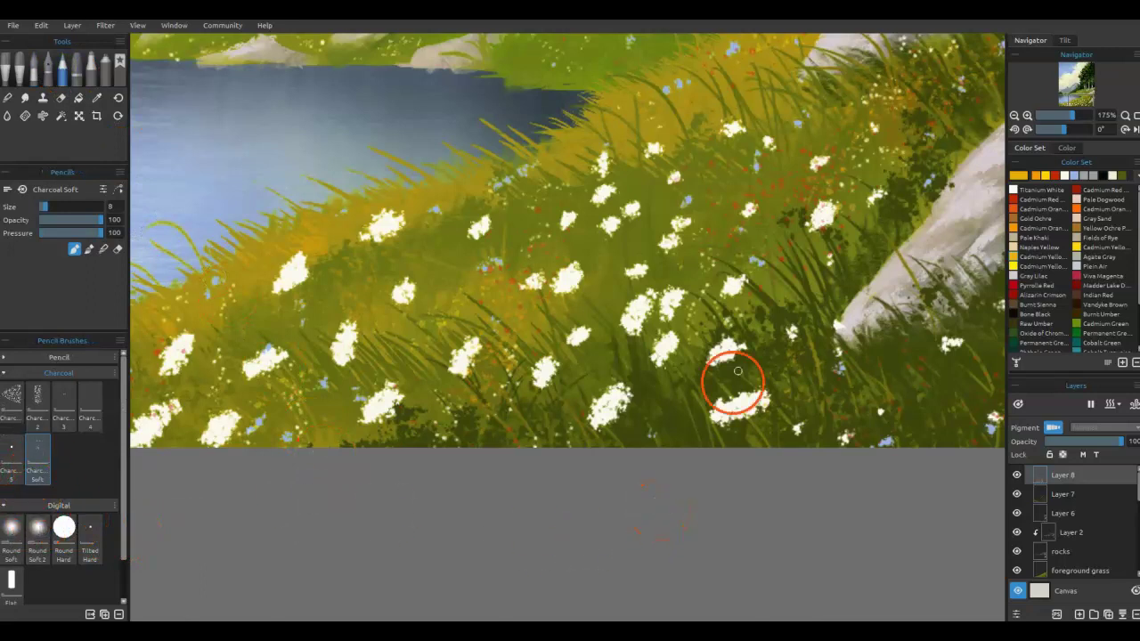
{"action": "left_click", "coordinate": [744, 407]}
{"action": "left_click", "coordinate": [723, 351]}
{"action": "left_click", "coordinate": [664, 348]}
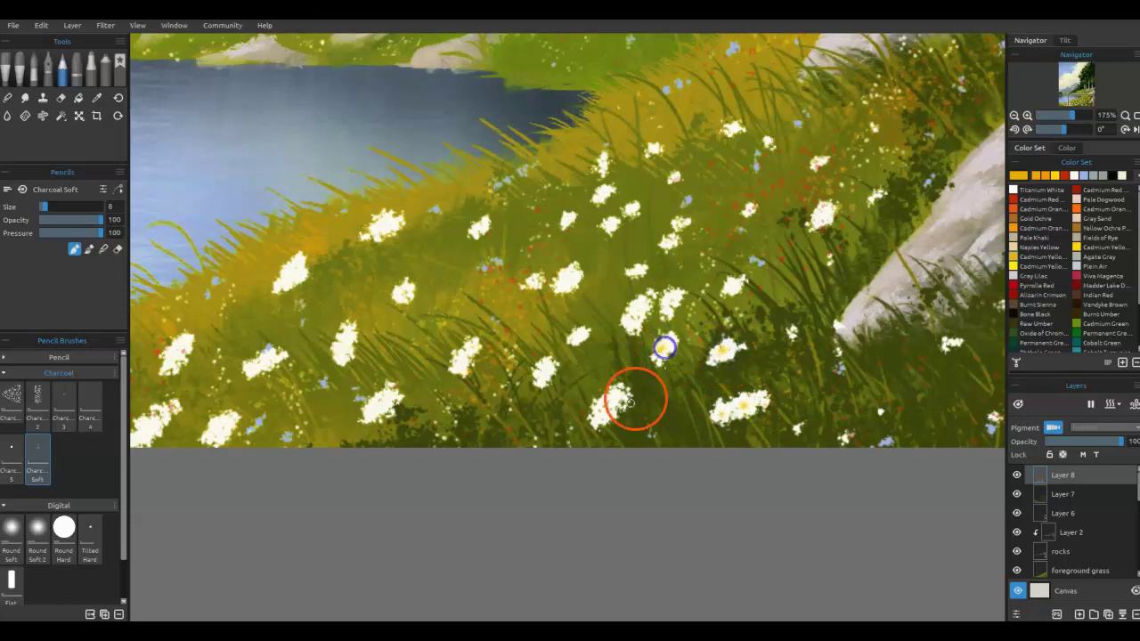
Step: Dot yellow centers on the white flowers across the middle of the foreground and beside the large rock
{"action": "left_click", "coordinate": [579, 335]}
{"action": "left_click", "coordinate": [461, 359]}
{"action": "left_click", "coordinate": [388, 399]}
{"action": "left_click", "coordinate": [344, 343]}
{"action": "left_click", "coordinate": [294, 270]}
{"action": "left_click", "coordinate": [822, 212]}
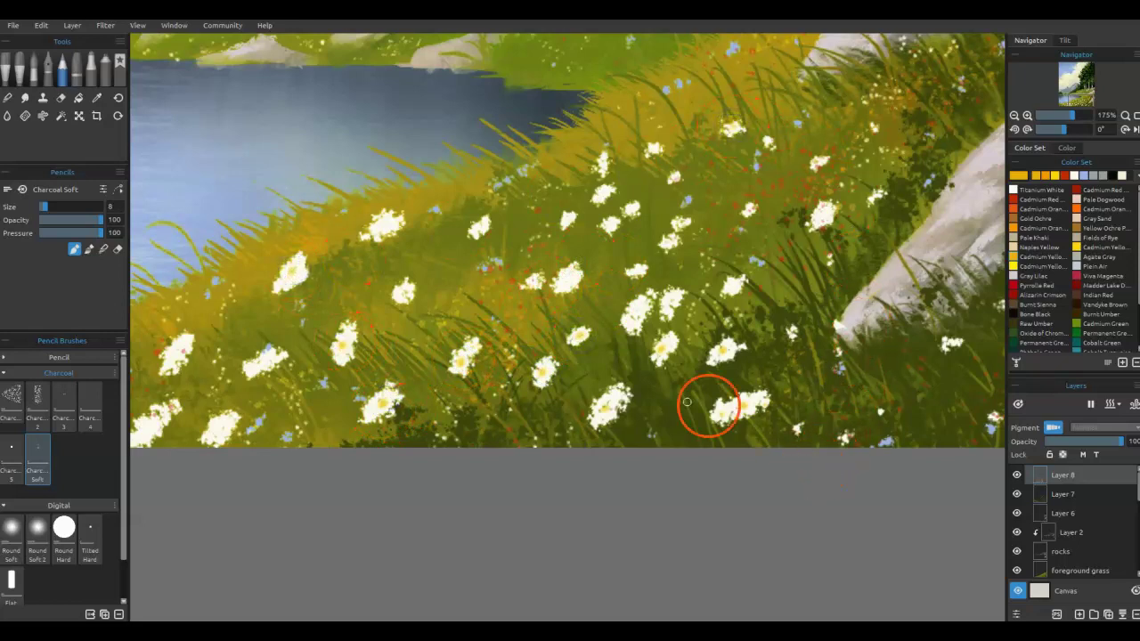
Step: Dot yellow centers on the white flowers in the lower-left corner of the foreground grass
{"action": "left_click", "coordinate": [174, 349]}
{"action": "left_click", "coordinate": [144, 434]}
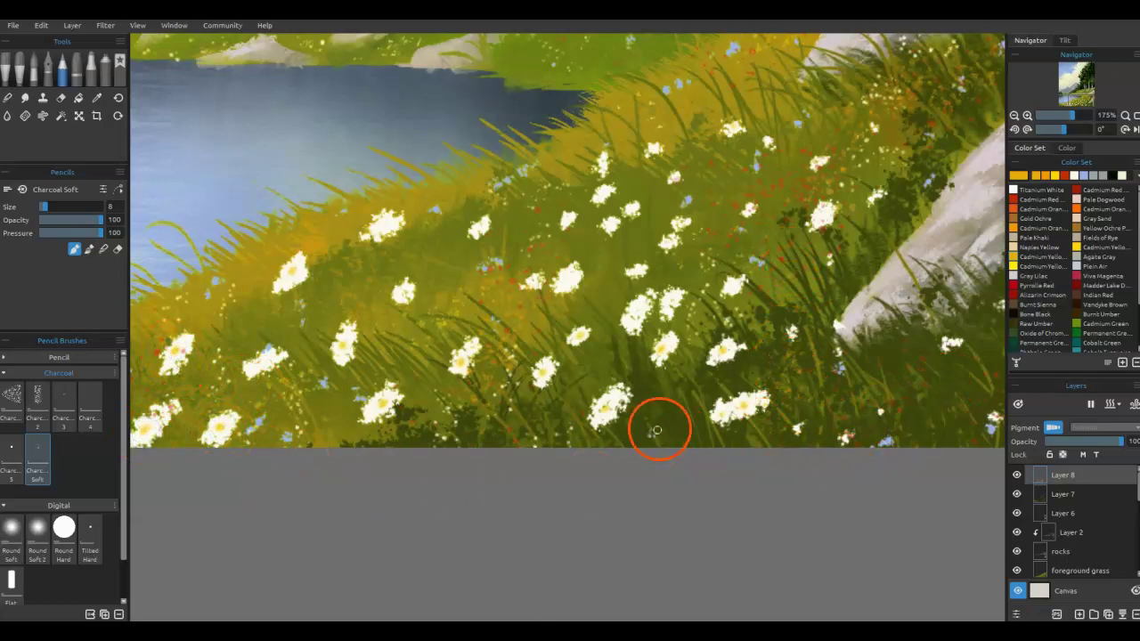
{"action": "left_click_drag", "start_coordinate": [610, 408], "coordinate": [937, 438]}
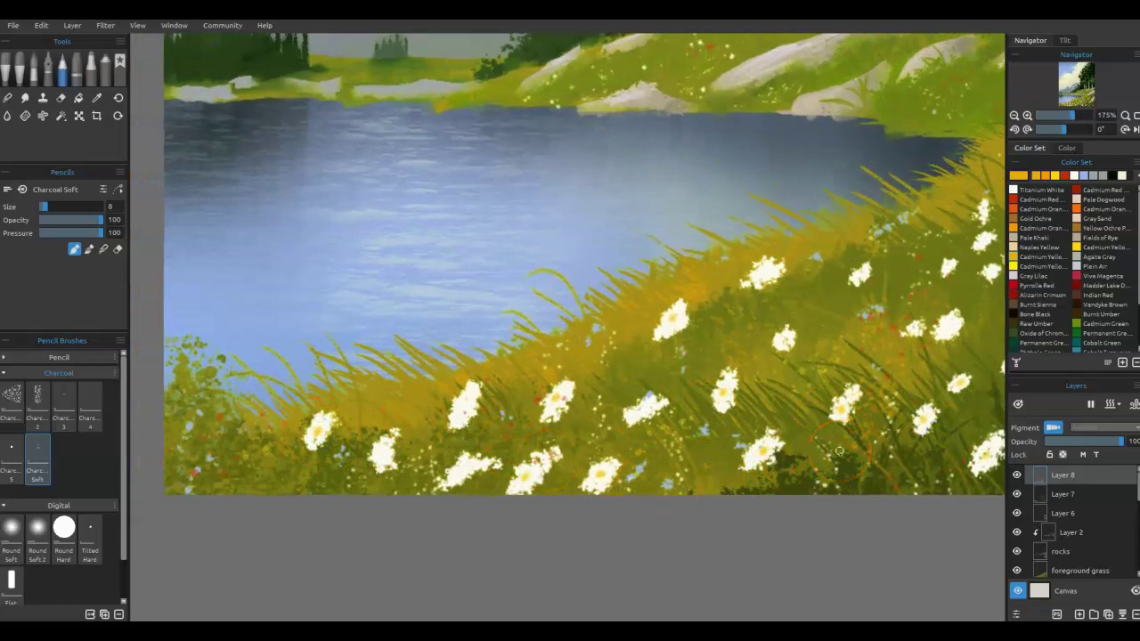
Step: Add a new layer above the flower layer and set its blending mode to Multiply
{"action": "key", "text": "ctrl+0"}
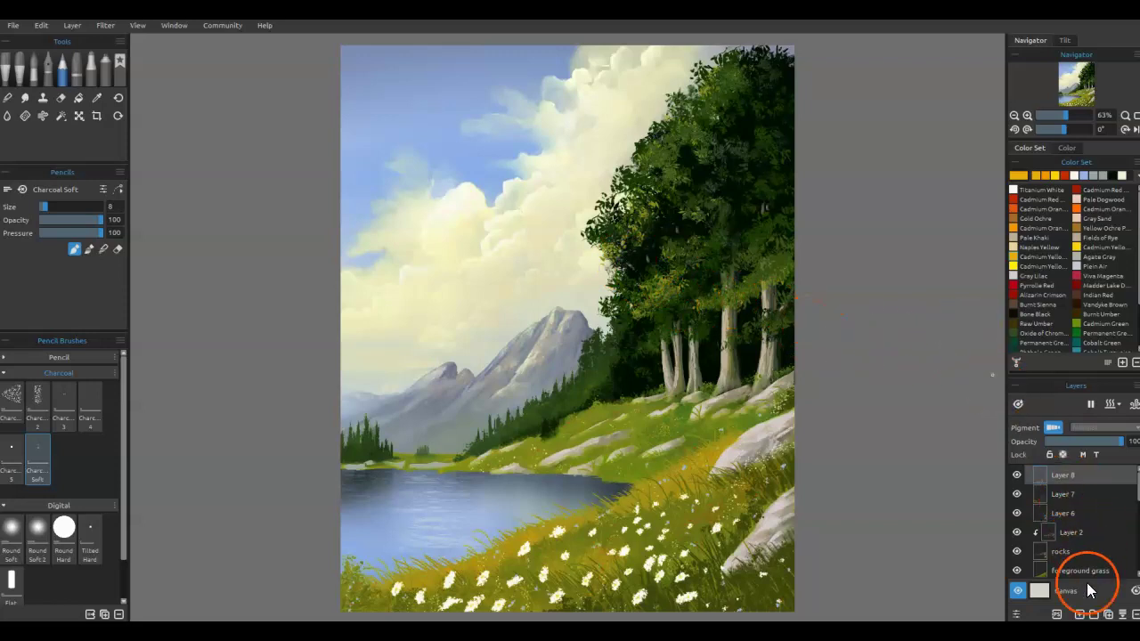
{"action": "left_click", "coordinate": [1080, 614]}
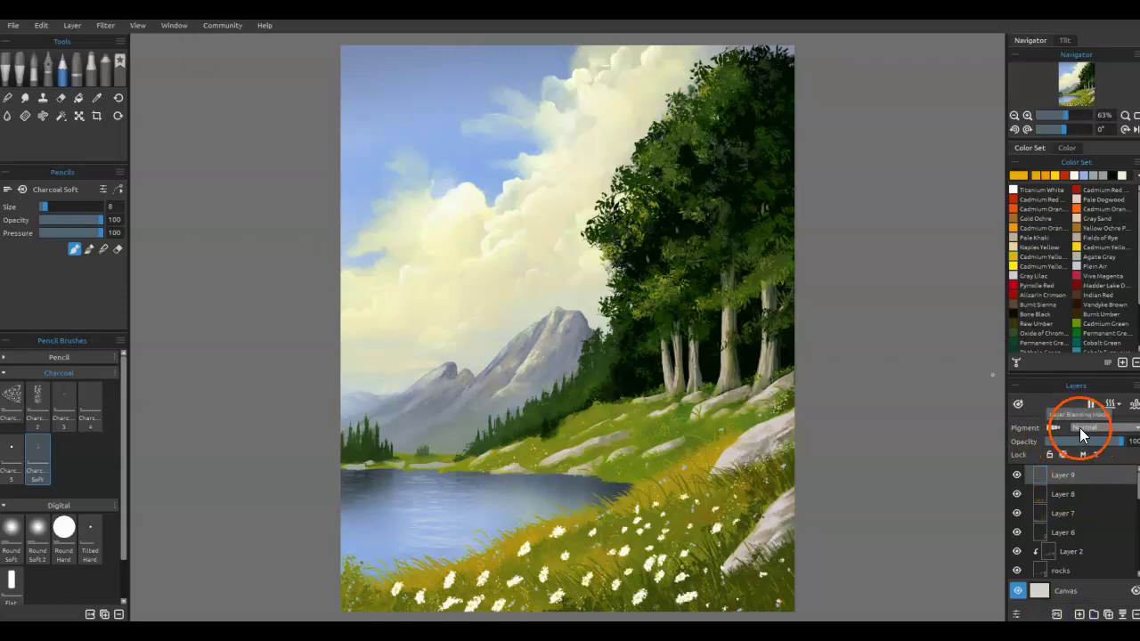
{"action": "left_click", "coordinate": [1080, 428]}
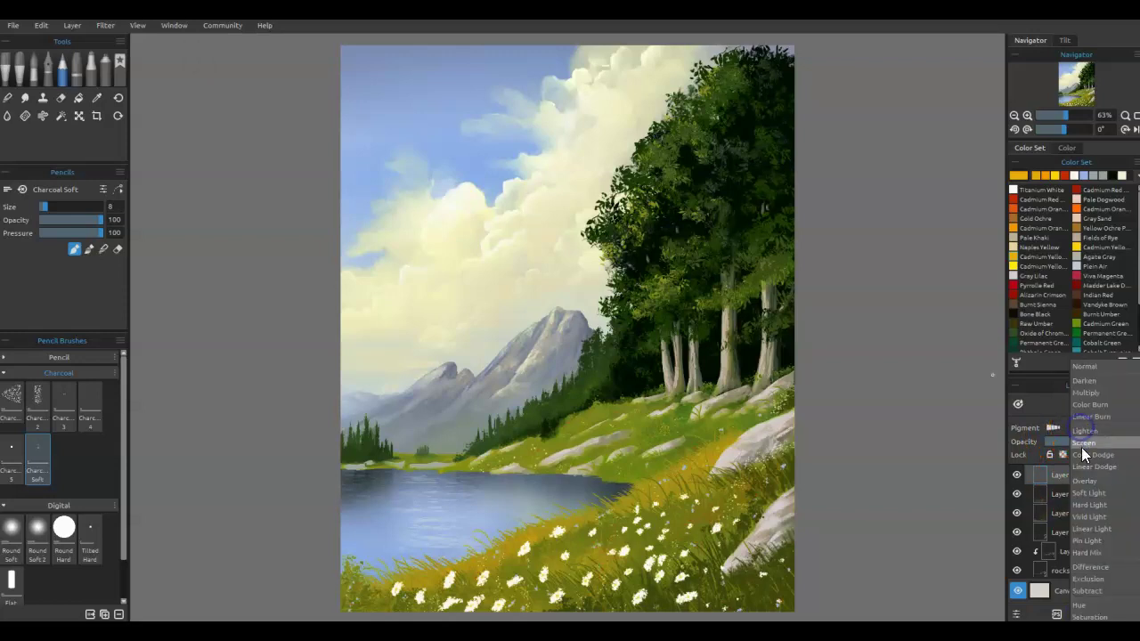
{"action": "left_click", "coordinate": [1086, 393]}
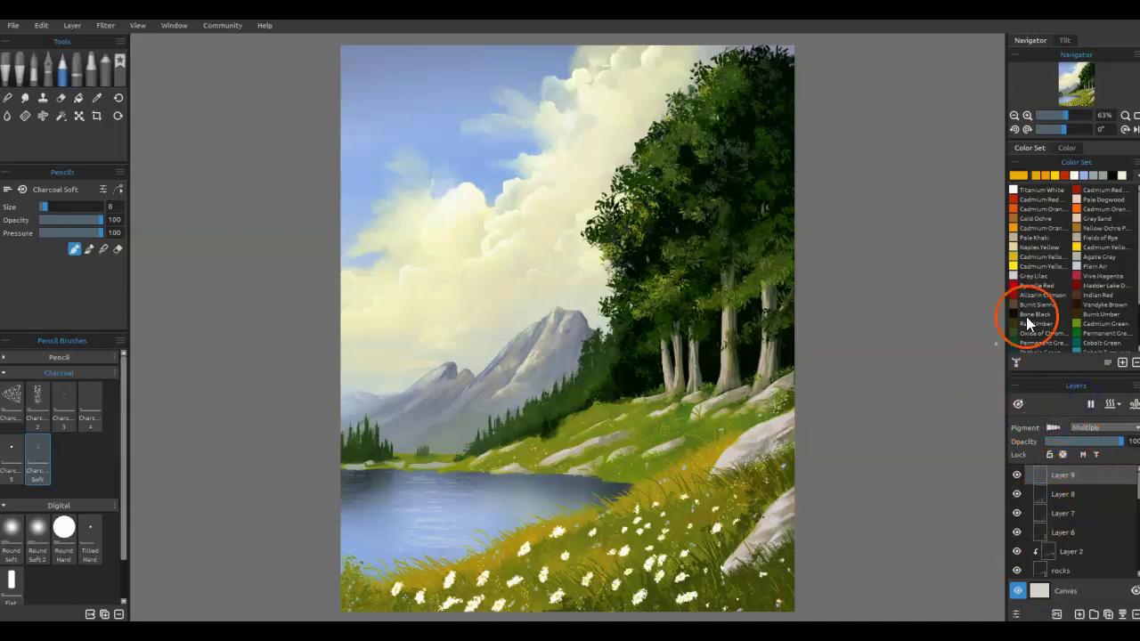
Step: Airbrush Plain Air shading onto the lower-right foreground grass with the Spray brush at size 70
{"action": "left_click", "coordinate": [1088, 271]}
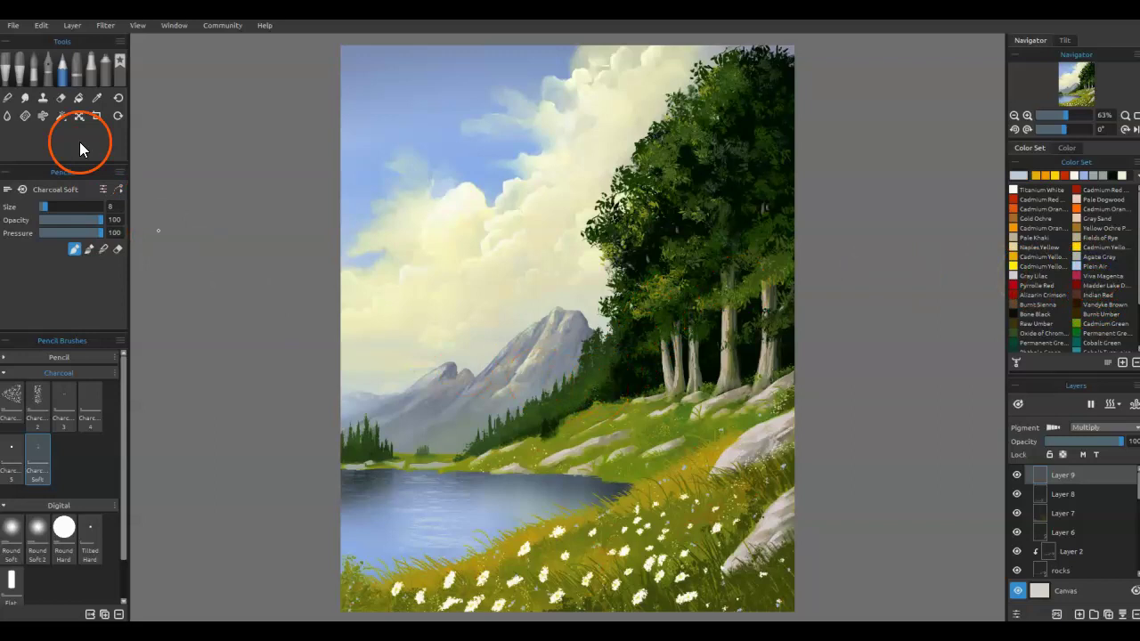
{"action": "left_click", "coordinate": [104, 73]}
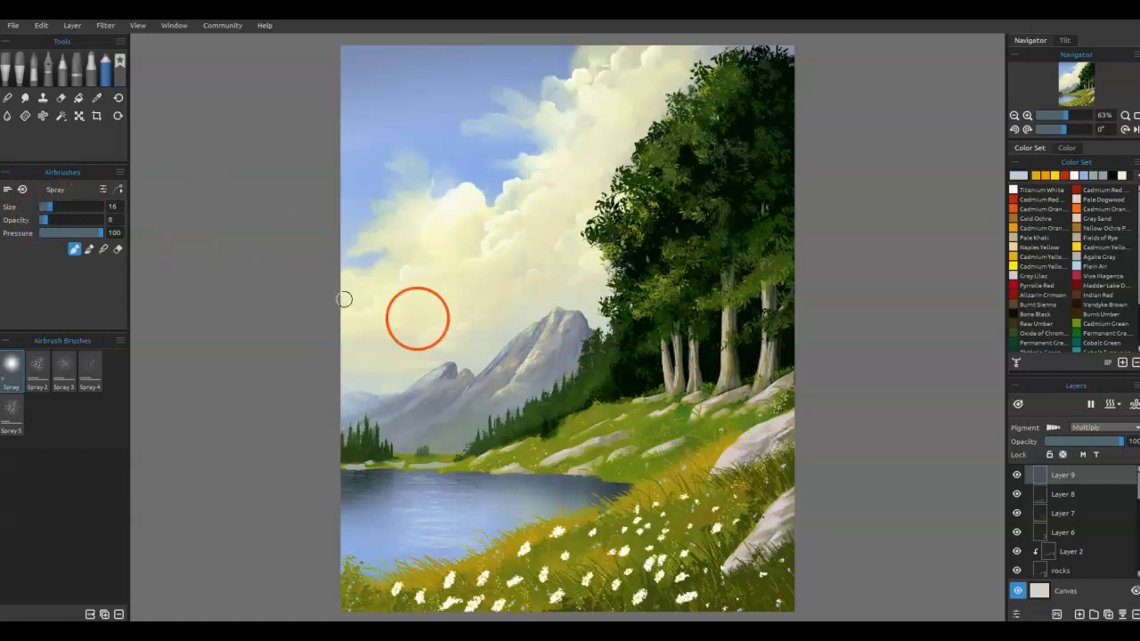
{"action": "key", "text": "]"}
{"action": "key", "text": "]"}
{"action": "key", "text": "]"}
{"action": "key", "text": "]"}
{"action": "key", "text": "]"}
{"action": "key", "text": "]"}
{"action": "key", "text": "]"}
{"action": "key", "text": "]"}
{"action": "key", "text": "]"}
{"action": "key", "text": "]"}
{"action": "key", "text": "]"}
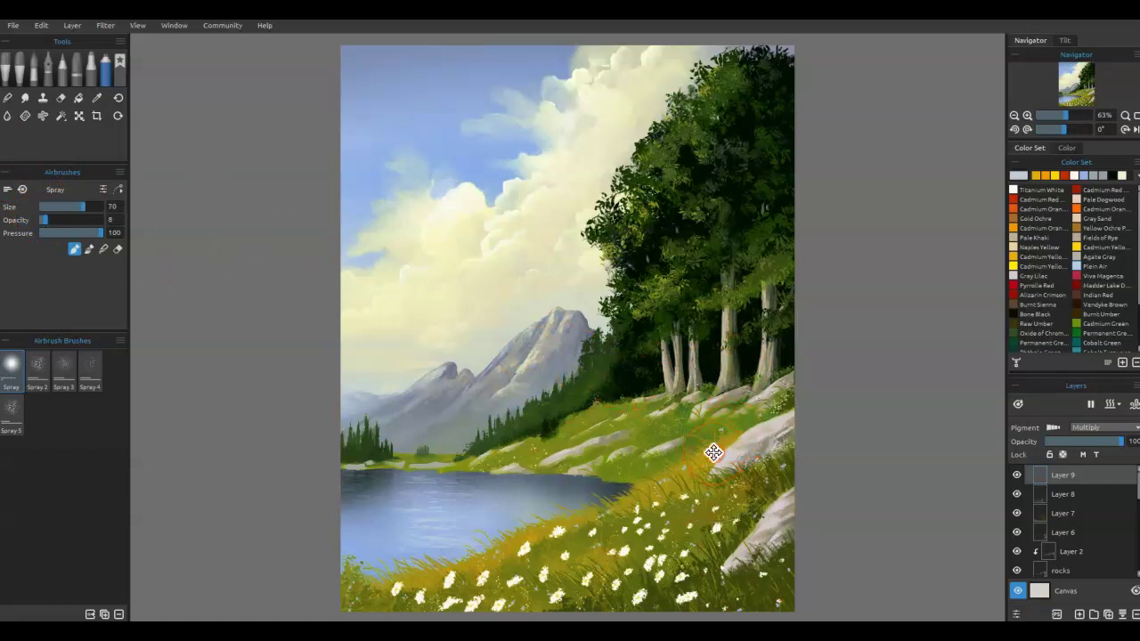
{"action": "left_click_drag", "start_coordinate": [716, 455], "coordinate": [711, 358]}
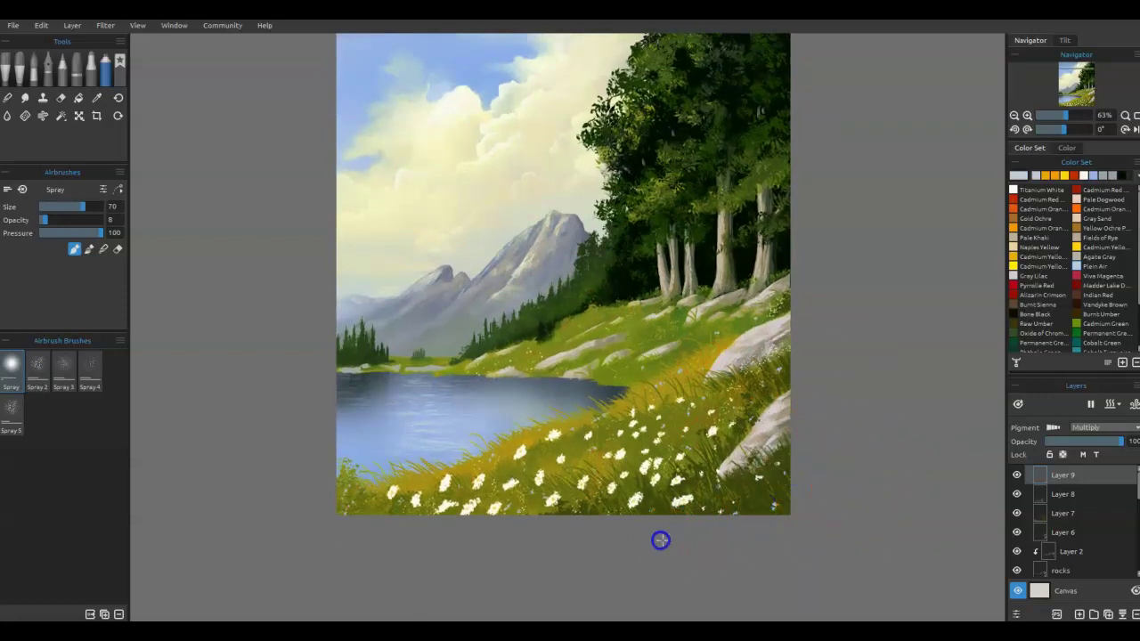
{"action": "left_click_drag", "start_coordinate": [734, 507], "coordinate": [733, 520]}
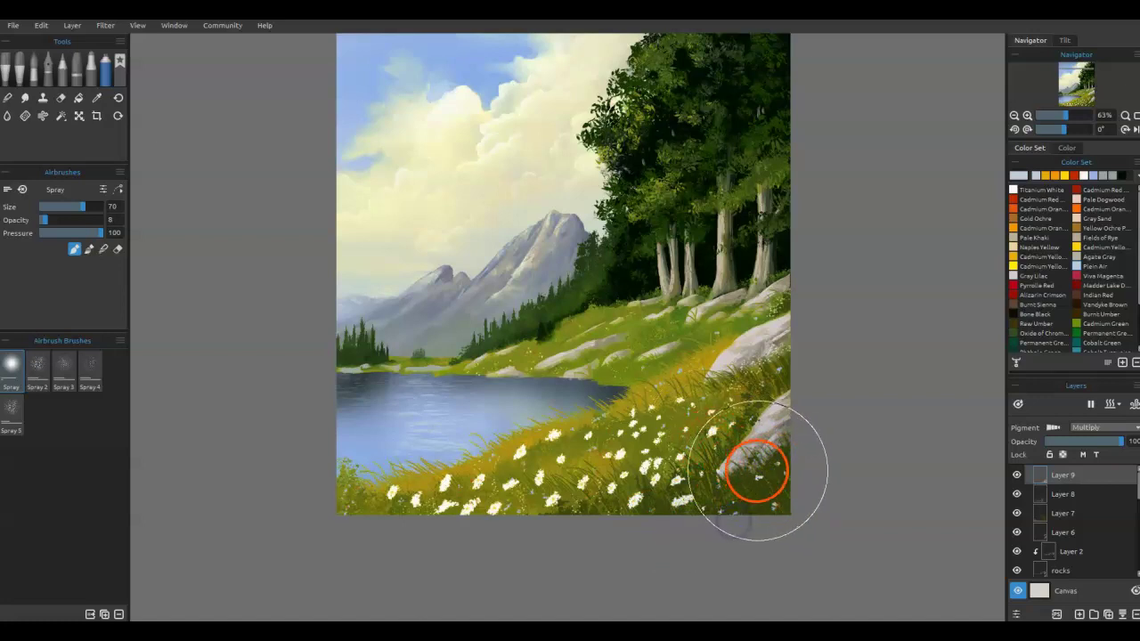
Step: Set the airbrush opacity to 18 and deepen the shading along the bottom edge of the foreground
{"action": "left_click_drag", "start_coordinate": [44, 219], "coordinate": [51, 219]}
{"action": "left_click", "coordinate": [775, 541]}
{"action": "mouse_move", "coordinate": [718, 503]}
{"action": "left_mouse_down"}
{"action": "mouse_move", "coordinate": [799, 412]}
{"action": "mouse_move", "coordinate": [791, 402]}
{"action": "mouse_move", "coordinate": [718, 516]}
{"action": "mouse_move", "coordinate": [724, 492]}
{"action": "left_mouse_up"}
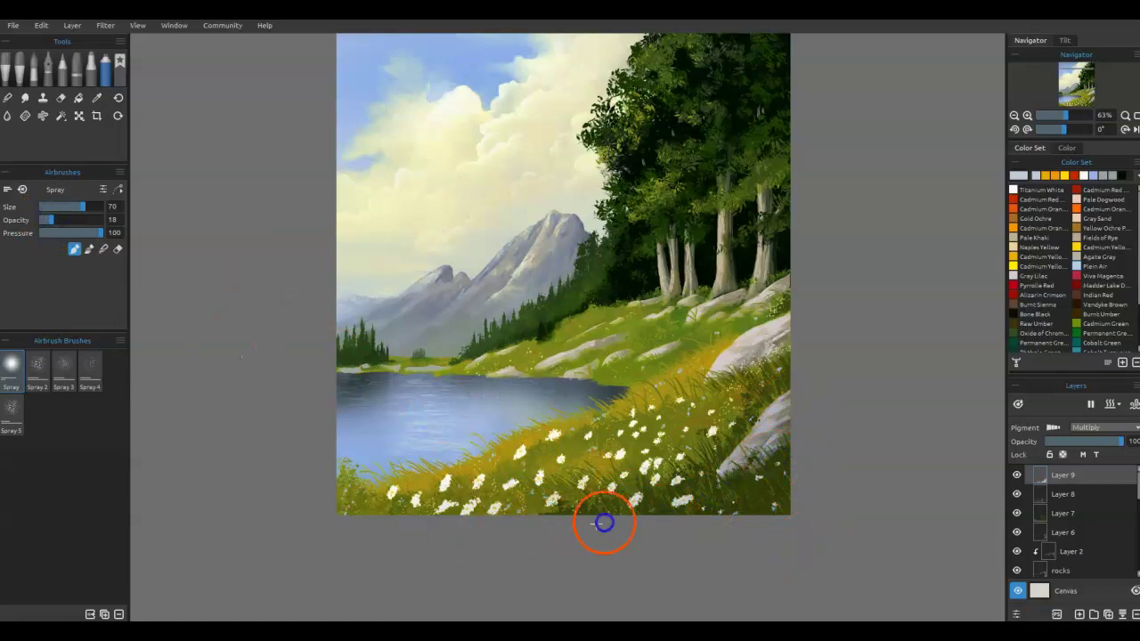
Step: Airbrush shading along the right-edge trees and rocks and over the distant treelines beside the lake
{"action": "mouse_move", "coordinate": [809, 273]}
{"action": "left_mouse_down"}
{"action": "mouse_move", "coordinate": [746, 297]}
{"action": "mouse_move", "coordinate": [780, 220]}
{"action": "mouse_move", "coordinate": [762, 144]}
{"action": "mouse_move", "coordinate": [740, 238]}
{"action": "mouse_move", "coordinate": [776, 221]}
{"action": "left_mouse_up"}
{"action": "mouse_move", "coordinate": [791, 321]}
{"action": "left_mouse_down"}
{"action": "mouse_move", "coordinate": [786, 334]}
{"action": "mouse_move", "coordinate": [822, 295]}
{"action": "mouse_move", "coordinate": [720, 409]}
{"action": "mouse_move", "coordinate": [795, 351]}
{"action": "left_mouse_up"}
{"action": "left_click", "coordinate": [398, 342]}
{"action": "left_click", "coordinate": [574, 293]}
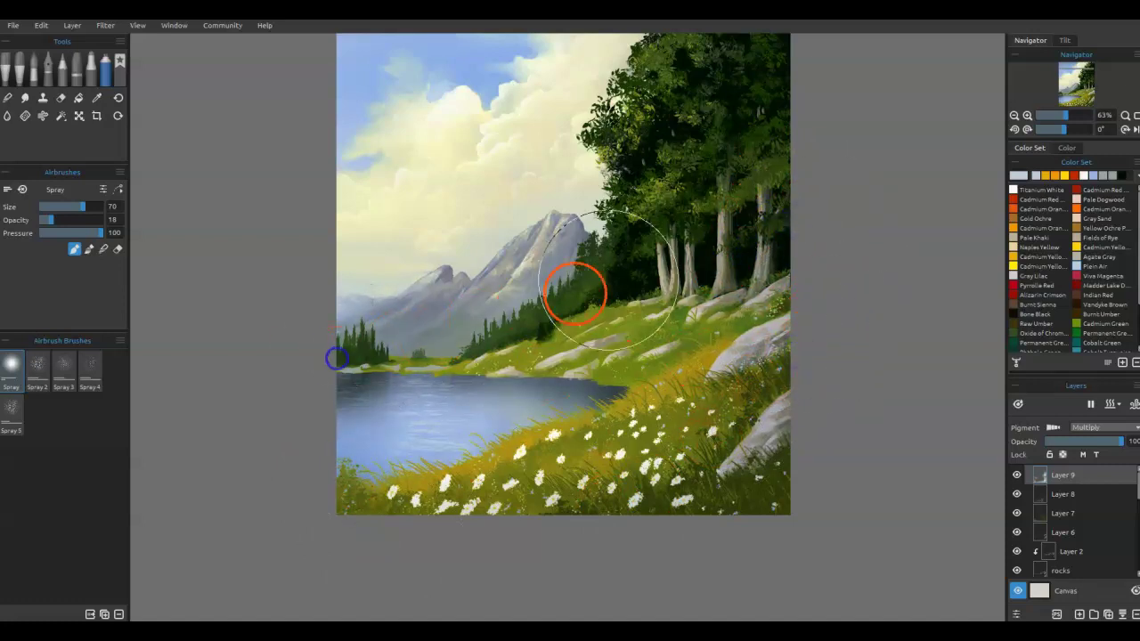
Step: Airbrush soft shading across the forest, hillside, lake shoreline and right-hand rocks
{"action": "left_click_drag", "start_coordinate": [788, 234], "coordinate": [654, 505]}
{"action": "left_click_drag", "start_coordinate": [603, 382], "coordinate": [662, 250]}
{"action": "left_click_drag", "start_coordinate": [562, 396], "coordinate": [578, 362]}
{"action": "left_click_drag", "start_coordinate": [677, 365], "coordinate": [649, 381]}
{"action": "mouse_move", "coordinate": [572, 432]}
{"action": "left_mouse_down"}
{"action": "mouse_move", "coordinate": [654, 336]}
{"action": "mouse_move", "coordinate": [771, 246]}
{"action": "left_mouse_up"}
{"action": "mouse_move", "coordinate": [454, 353]}
{"action": "left_mouse_down"}
{"action": "mouse_move", "coordinate": [348, 404]}
{"action": "mouse_move", "coordinate": [625, 377]}
{"action": "left_mouse_up"}
{"action": "left_click_drag", "start_coordinate": [416, 406], "coordinate": [359, 407]}
{"action": "left_click_drag", "start_coordinate": [583, 395], "coordinate": [865, 326]}
{"action": "left_click_drag", "start_coordinate": [647, 175], "coordinate": [842, 56]}
{"action": "left_click_drag", "start_coordinate": [634, 186], "coordinate": [759, 175]}
{"action": "left_click_drag", "start_coordinate": [666, 230], "coordinate": [756, 324]}
{"action": "left_click_drag", "start_coordinate": [775, 442], "coordinate": [720, 250]}
{"action": "left_click_drag", "start_coordinate": [741, 301], "coordinate": [863, 193]}
{"action": "left_click_drag", "start_coordinate": [701, 280], "coordinate": [857, 170]}
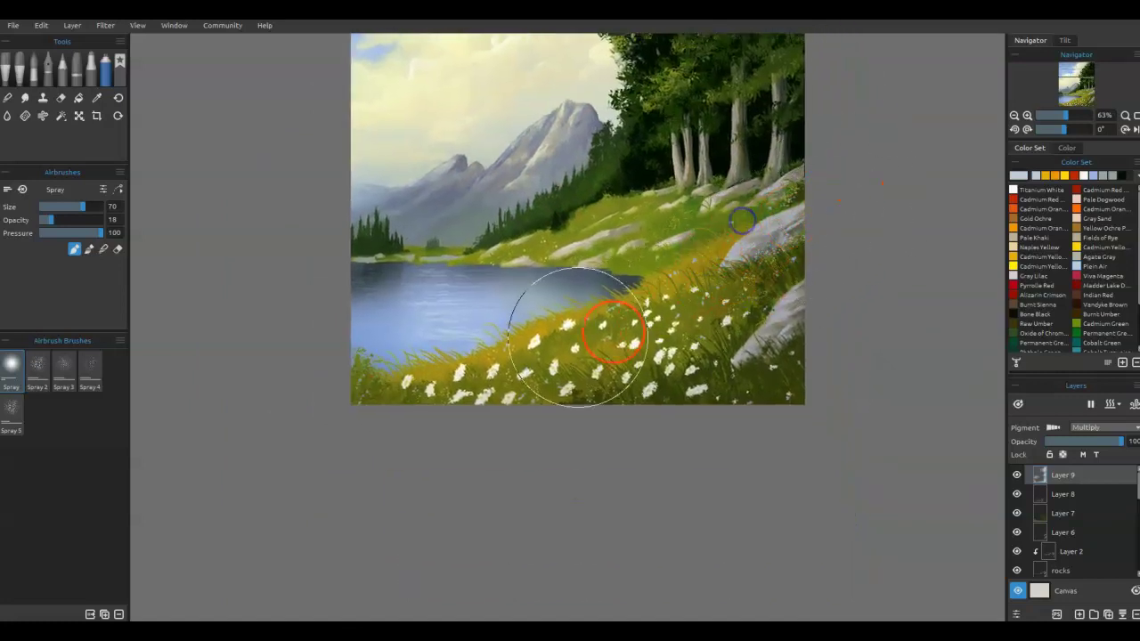
Step: Darken the flower meadow and the rocks at its right side with more airbrush shading
{"action": "mouse_move", "coordinate": [640, 399]}
{"action": "left_mouse_down"}
{"action": "mouse_move", "coordinate": [651, 402]}
{"action": "mouse_move", "coordinate": [657, 348]}
{"action": "mouse_move", "coordinate": [704, 324]}
{"action": "left_mouse_up"}
{"action": "left_click_drag", "start_coordinate": [780, 270], "coordinate": [849, 224]}
{"action": "left_click_drag", "start_coordinate": [784, 391], "coordinate": [863, 342]}
{"action": "left_click_drag", "start_coordinate": [760, 418], "coordinate": [863, 318]}
{"action": "mouse_move", "coordinate": [698, 427]}
{"action": "left_mouse_down"}
{"action": "mouse_move", "coordinate": [662, 430]}
{"action": "mouse_move", "coordinate": [839, 301]}
{"action": "left_mouse_up"}
{"action": "left_click_drag", "start_coordinate": [746, 387], "coordinate": [773, 367]}
{"action": "left_click_drag", "start_coordinate": [718, 262], "coordinate": [556, 223]}
{"action": "mouse_move", "coordinate": [708, 160]}
{"action": "left_mouse_down"}
{"action": "mouse_move", "coordinate": [569, 226]}
{"action": "mouse_move", "coordinate": [616, 187]}
{"action": "mouse_move", "coordinate": [707, 285]}
{"action": "mouse_move", "coordinate": [654, 168]}
{"action": "mouse_move", "coordinate": [459, 266]}
{"action": "mouse_move", "coordinate": [568, 327]}
{"action": "mouse_move", "coordinate": [767, 352]}
{"action": "mouse_move", "coordinate": [675, 556]}
{"action": "left_mouse_up"}
{"action": "left_click_drag", "start_coordinate": [727, 427], "coordinate": [726, 494]}
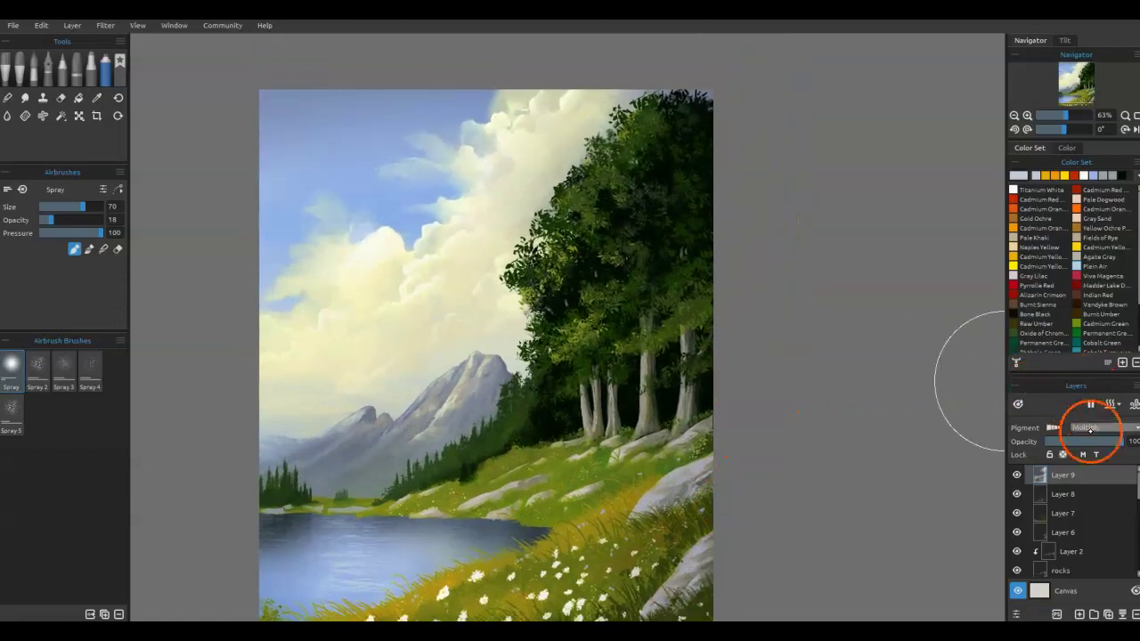
Step: Add a new layer above the Multiply shading layer and set its blending mode to Overlay
{"action": "left_click", "coordinate": [1079, 615]}
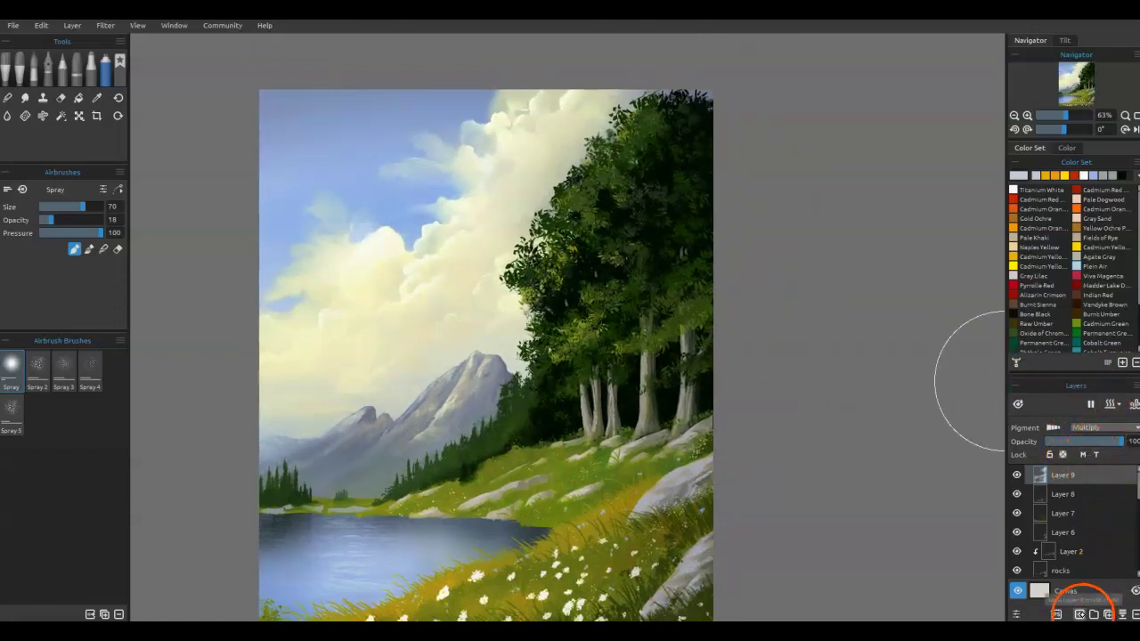
{"action": "left_click", "coordinate": [1096, 428]}
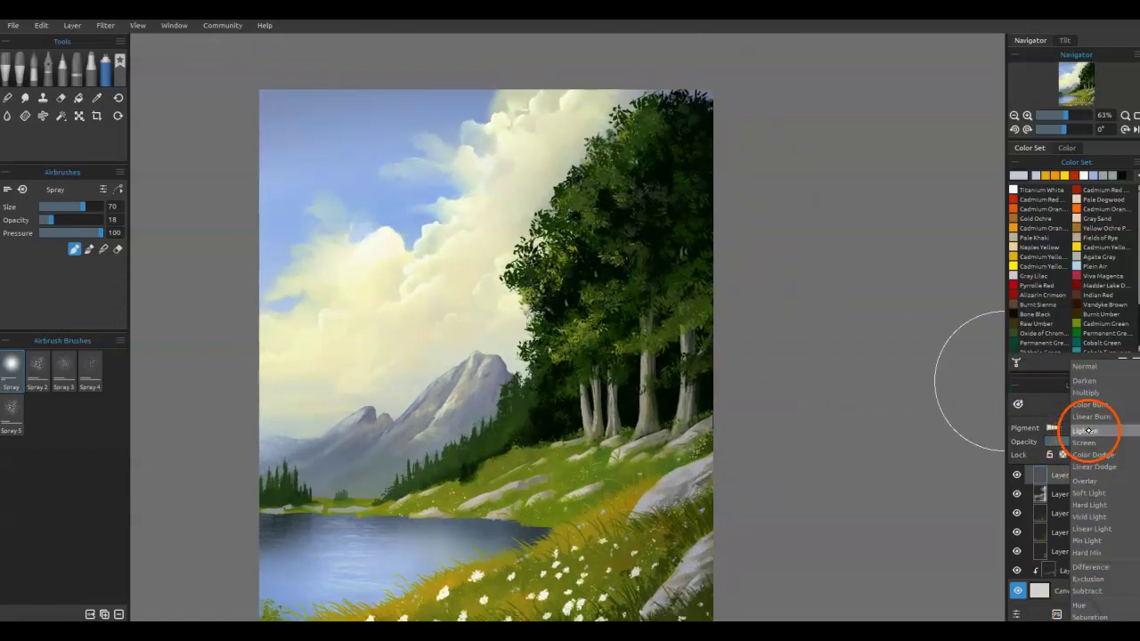
{"action": "left_click", "coordinate": [1087, 481]}
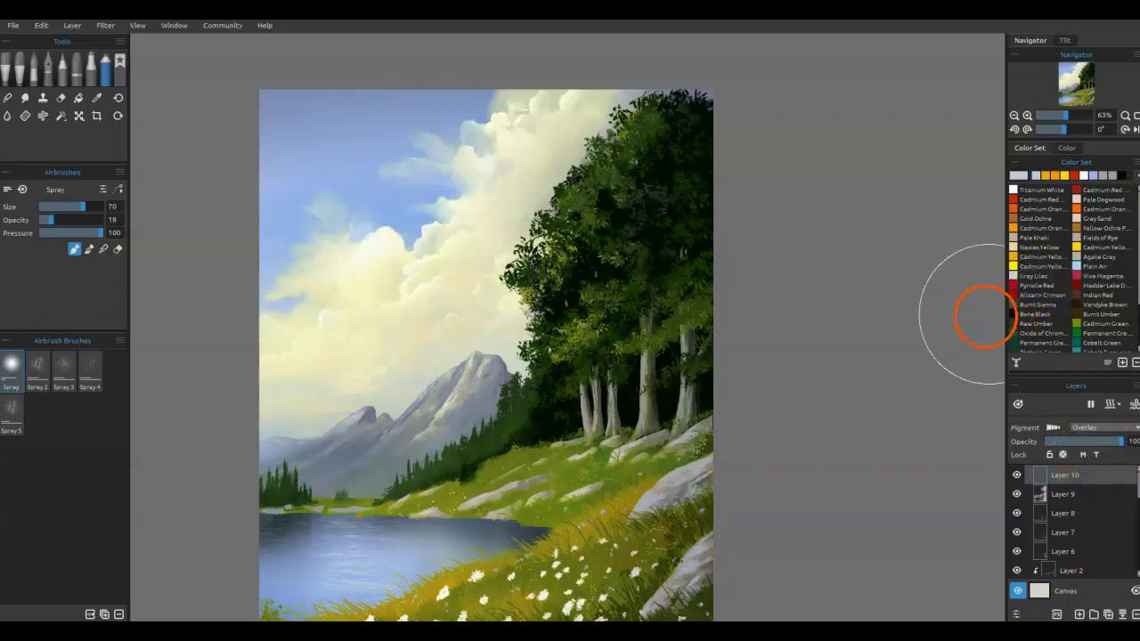
Step: Try airbrushing cream highlights onto the main mountain's slope with the Spray brush at size 10
{"action": "left_click", "coordinate": [1045, 247]}
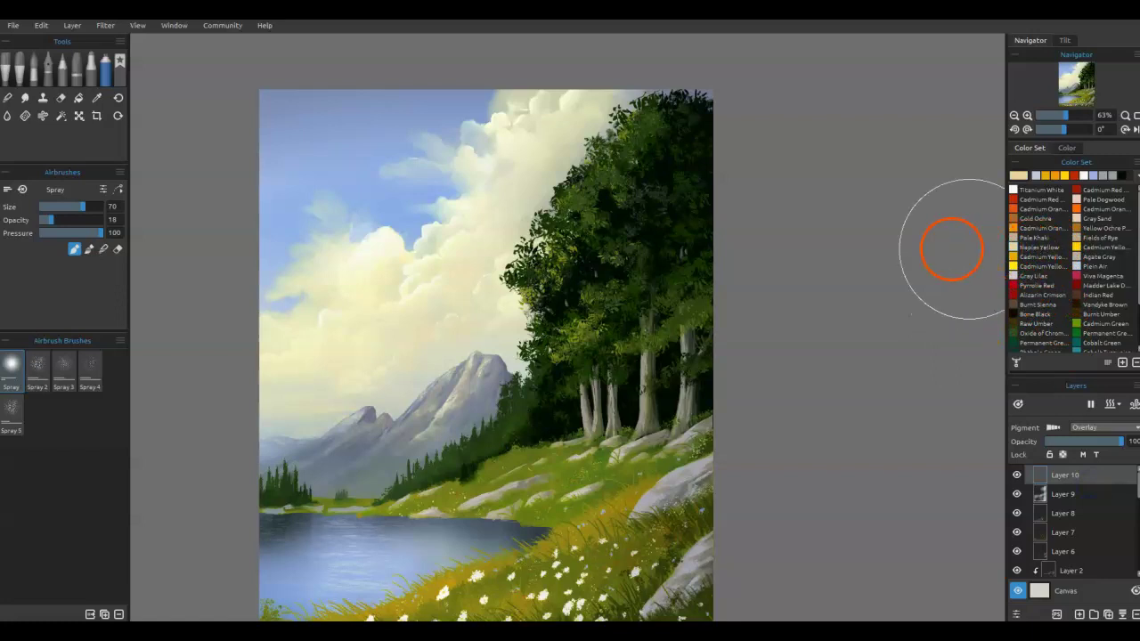
{"action": "mouse_move", "coordinate": [463, 256]}
{"action": "left_mouse_down"}
{"action": "mouse_move", "coordinate": [456, 267]}
{"action": "mouse_move", "coordinate": [364, 277]}
{"action": "mouse_move", "coordinate": [370, 253]}
{"action": "left_mouse_up"}
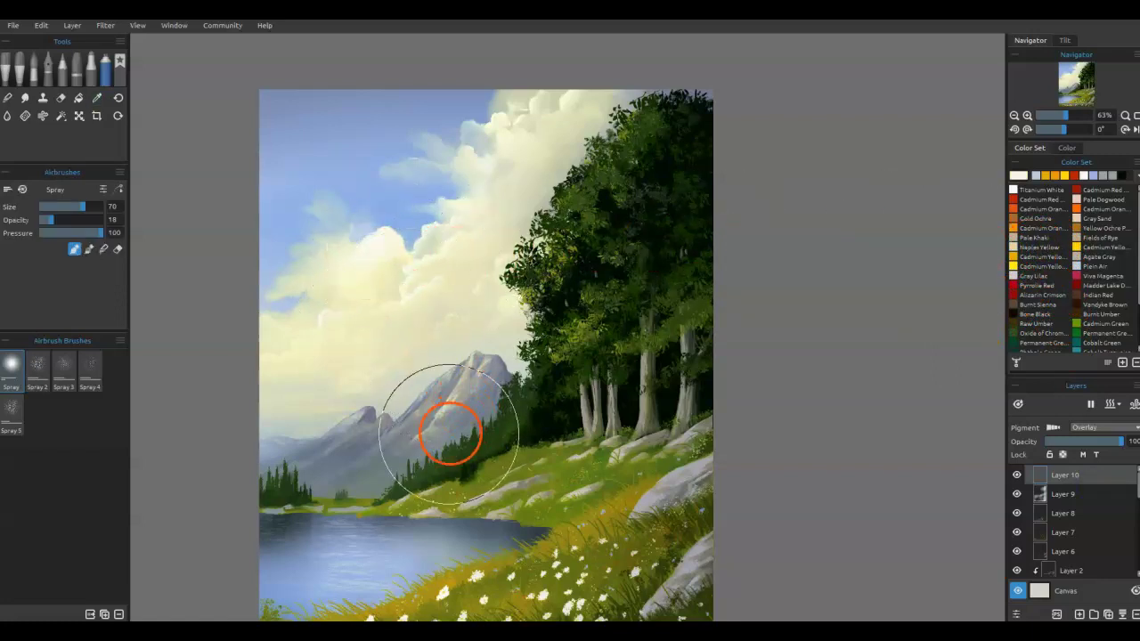
{"action": "key", "text": "bracketleft"}
{"action": "key", "text": "bracketleft"}
{"action": "key", "text": "bracketleft"}
{"action": "key", "text": "bracketleft"}
{"action": "key", "text": "bracketleft"}
{"action": "key", "text": "bracketleft"}
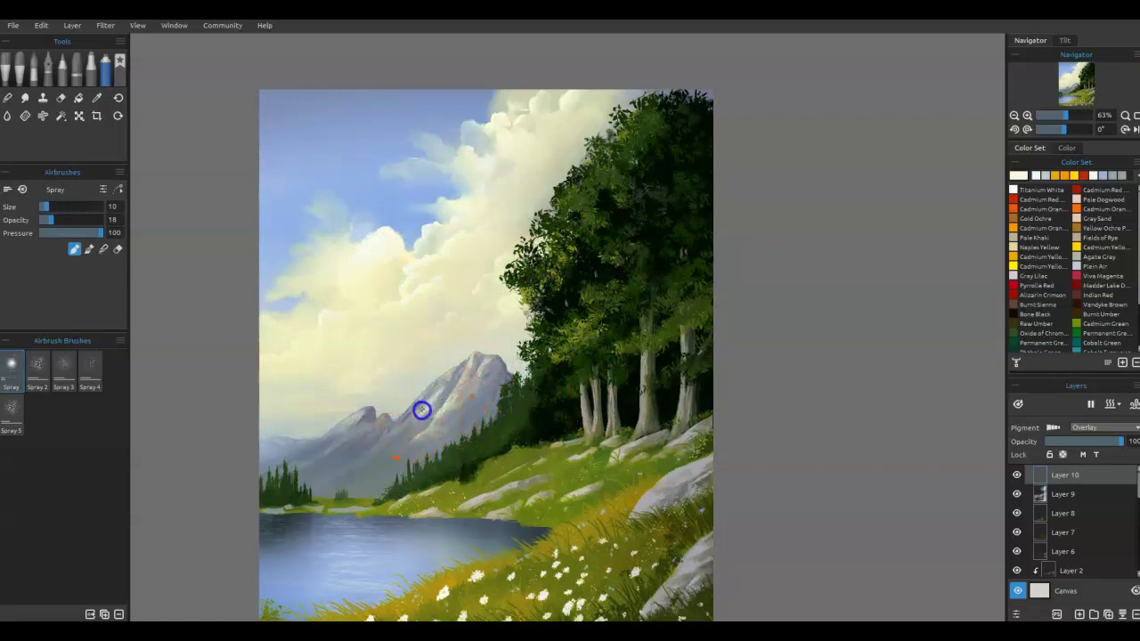
{"action": "mouse_move", "coordinate": [436, 393]}
{"action": "left_mouse_down"}
{"action": "mouse_move", "coordinate": [410, 410]}
{"action": "mouse_move", "coordinate": [458, 376]}
{"action": "mouse_move", "coordinate": [443, 415]}
{"action": "mouse_move", "coordinate": [478, 428]}
{"action": "left_mouse_up"}
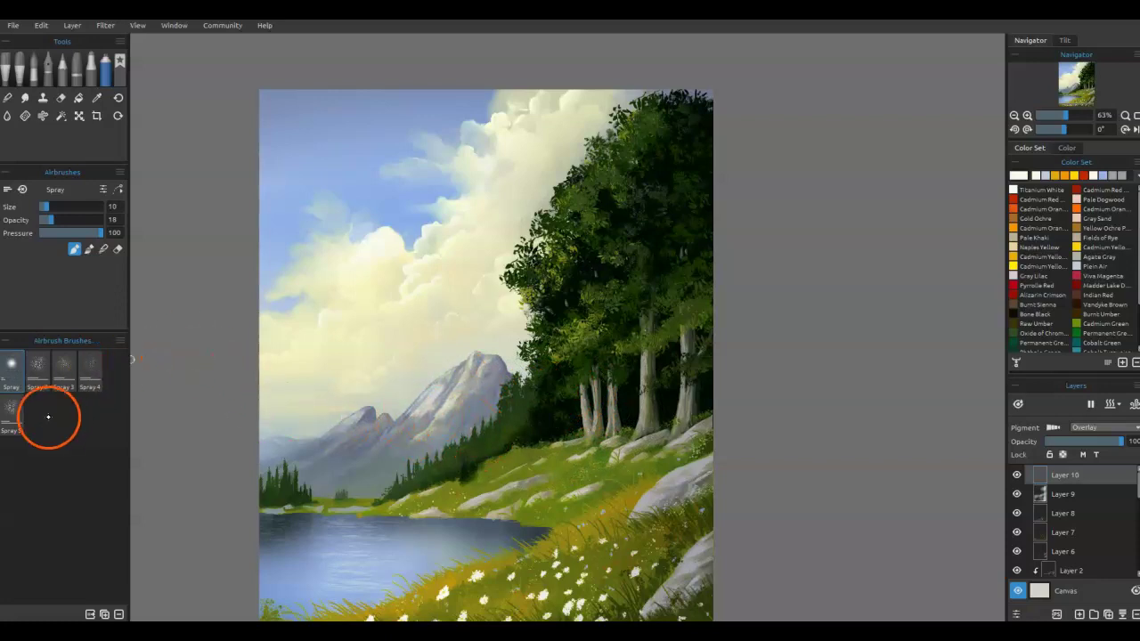
{"action": "key", "text": "ctrl"}
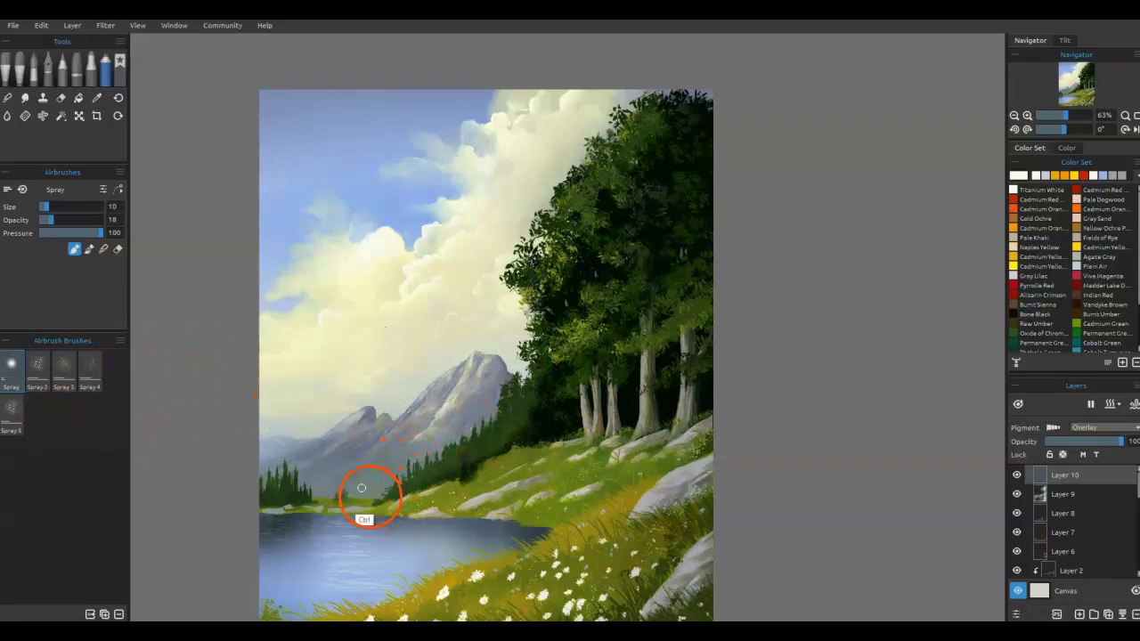
Step: Highlight the mountain's sunlit face in Naples Yellow with the Paper oil brush, with the Overlay layer at 46 opacity
{"action": "left_click", "coordinate": [33, 70]}
{"action": "left_click", "coordinate": [38, 435]}
{"action": "left_click_drag", "start_coordinate": [456, 367], "coordinate": [430, 406]}
{"action": "key", "text": "ctrl+z"}
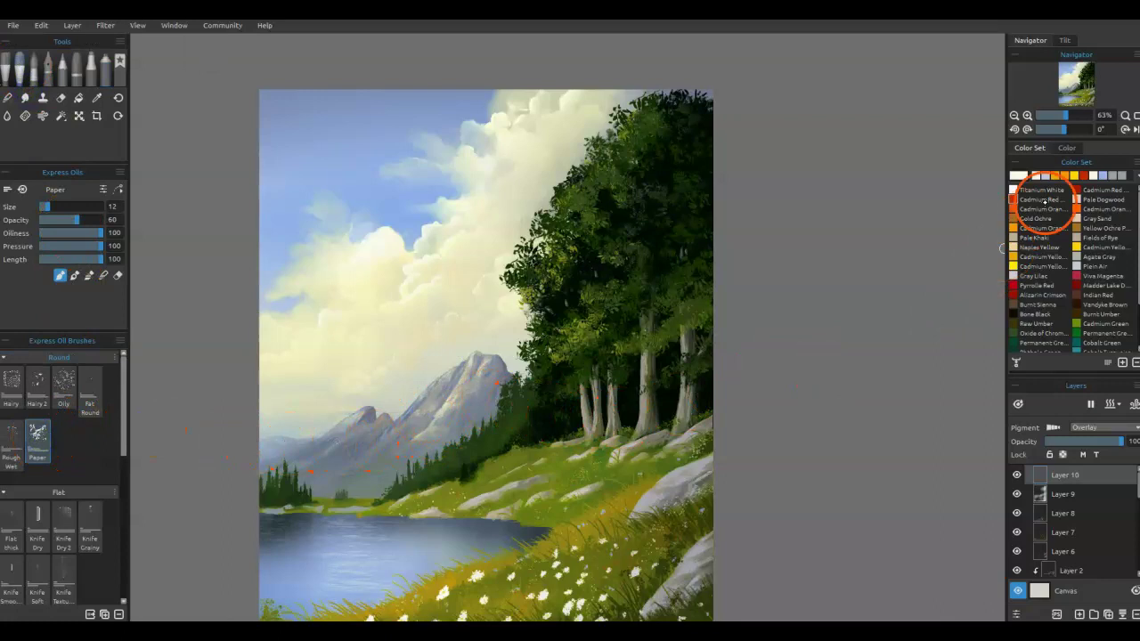
{"action": "left_click", "coordinate": [1014, 248]}
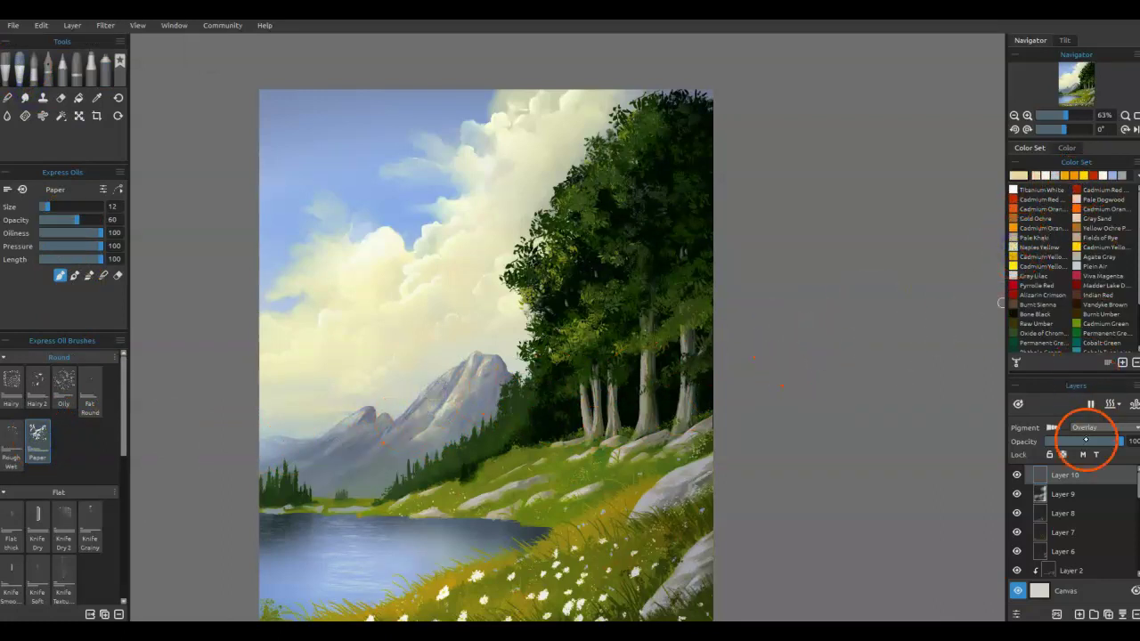
{"action": "left_click_drag", "start_coordinate": [1082, 439], "coordinate": [1078, 442]}
{"action": "mouse_move", "coordinate": [445, 391]}
{"action": "left_mouse_down"}
{"action": "mouse_move", "coordinate": [387, 451]}
{"action": "mouse_move", "coordinate": [444, 392]}
{"action": "mouse_move", "coordinate": [431, 408]}
{"action": "left_mouse_up"}
Step: Brush Naples Yellow highlights onto the rocks and grass of the hillside
{"action": "left_click_drag", "start_coordinate": [481, 492], "coordinate": [521, 477]}
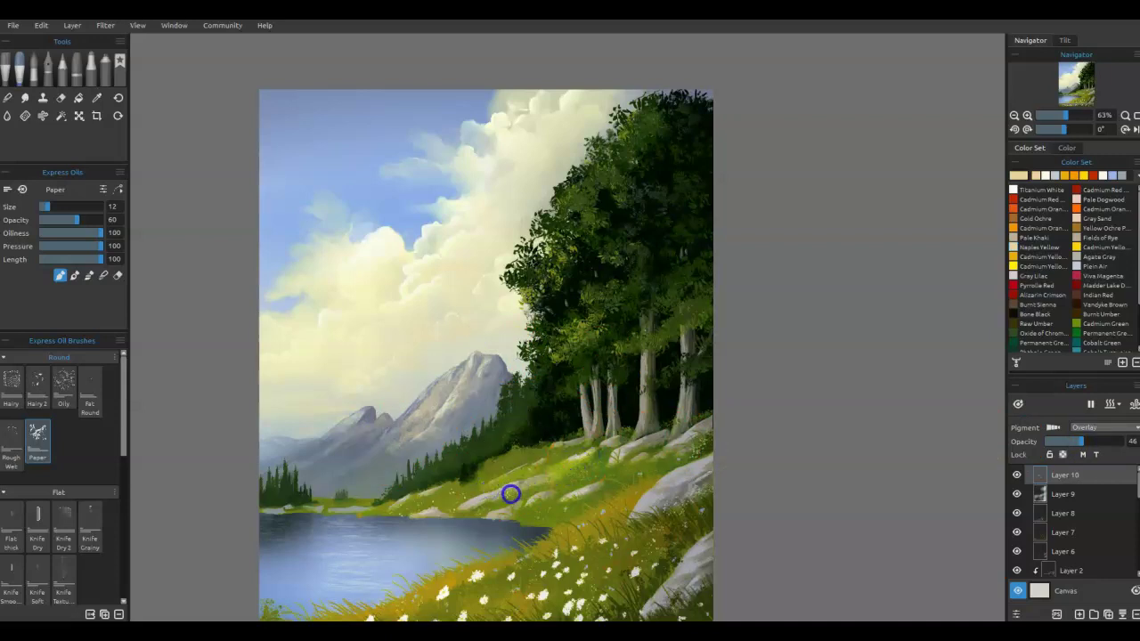
{"action": "left_click_drag", "start_coordinate": [588, 508], "coordinate": [635, 486]}
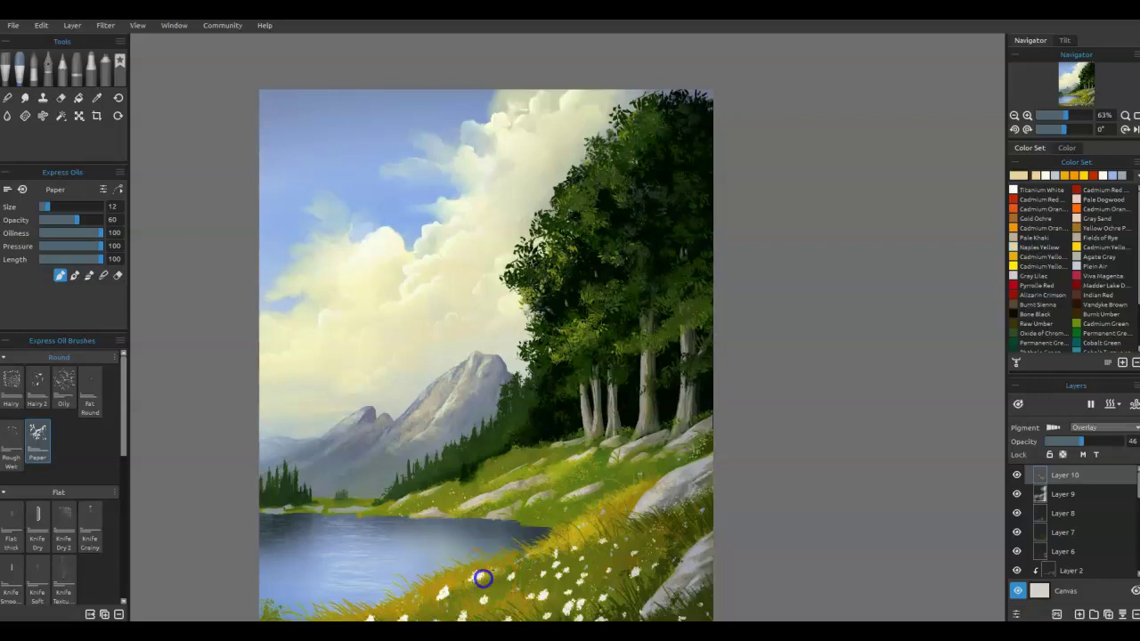
{"action": "left_click_drag", "start_coordinate": [587, 534], "coordinate": [651, 434]}
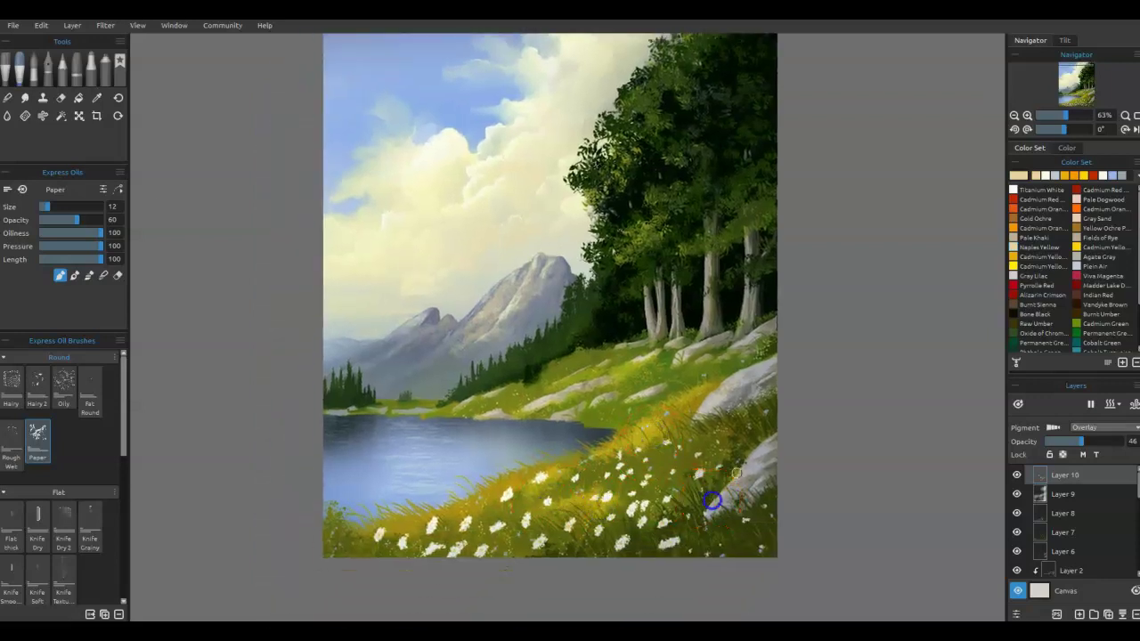
Step: Extend the Naples Yellow highlights over the lake, far shoreline, smaller peak and clouds
{"action": "mouse_move", "coordinate": [468, 486]}
{"action": "left_mouse_down"}
{"action": "mouse_move", "coordinate": [441, 467]}
{"action": "mouse_move", "coordinate": [463, 453]}
{"action": "mouse_move", "coordinate": [440, 472]}
{"action": "mouse_move", "coordinate": [408, 449]}
{"action": "mouse_move", "coordinate": [444, 433]}
{"action": "mouse_move", "coordinate": [346, 404]}
{"action": "mouse_move", "coordinate": [412, 409]}
{"action": "left_mouse_up"}
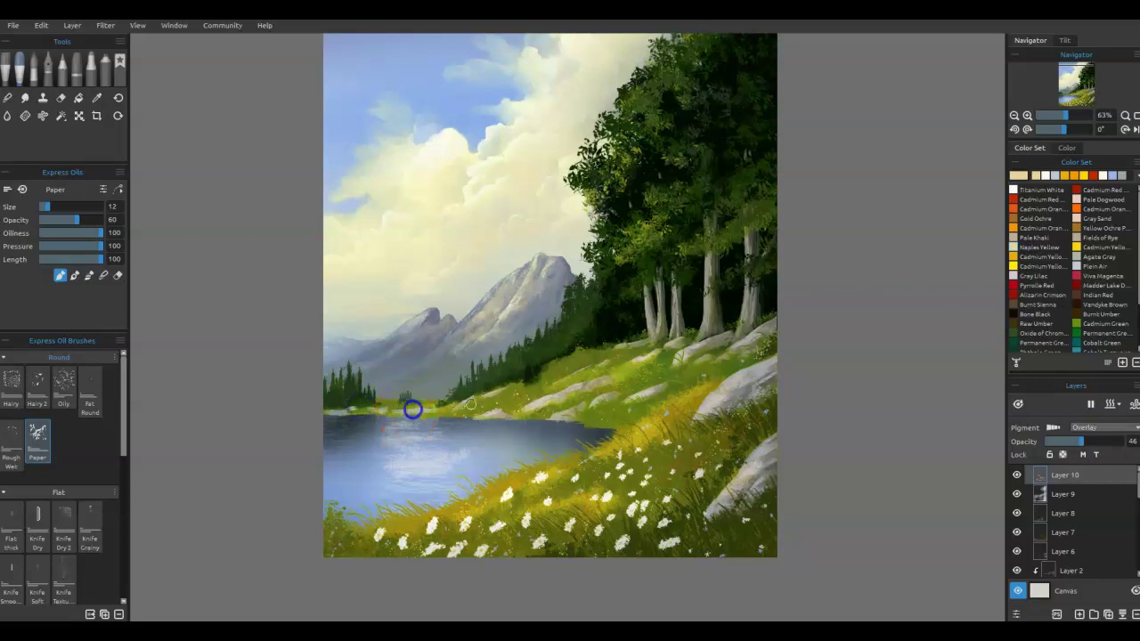
{"action": "left_click_drag", "start_coordinate": [497, 405], "coordinate": [486, 409]}
{"action": "left_click_drag", "start_coordinate": [409, 361], "coordinate": [394, 333]}
{"action": "mouse_move", "coordinate": [442, 290]}
{"action": "left_mouse_down"}
{"action": "mouse_move", "coordinate": [484, 233]}
{"action": "mouse_move", "coordinate": [495, 187]}
{"action": "left_mouse_up"}
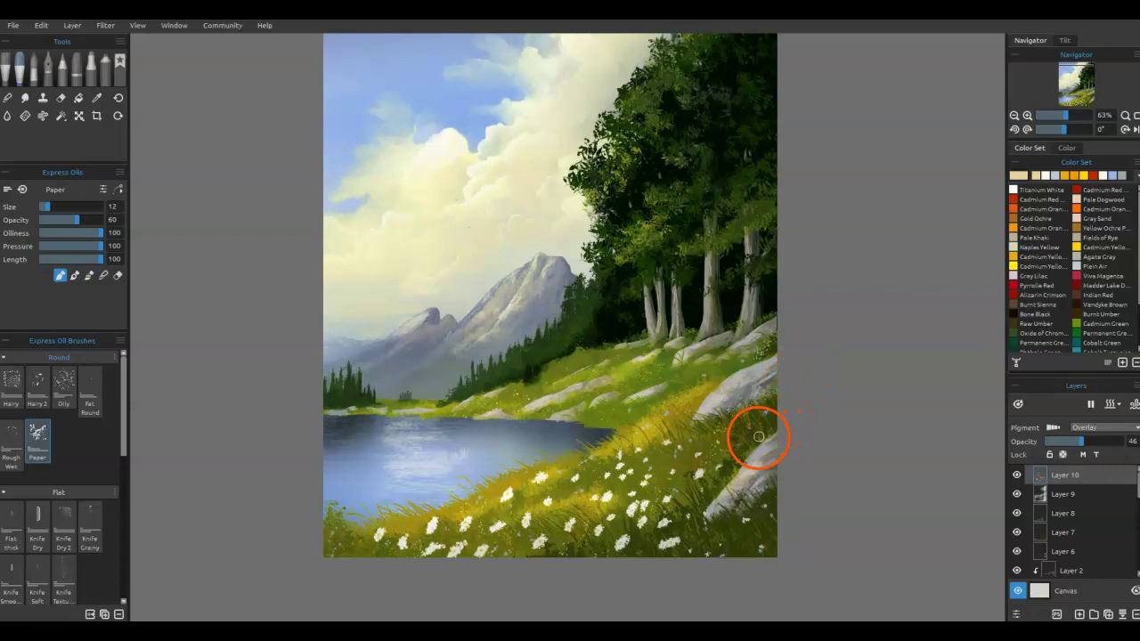
Step: Blend the Overlay highlights on the mountains, clouds, trees and hillside using Knife Smooth 2 in blend mode
{"action": "key", "text": "b"}
{"action": "mouse_move", "coordinate": [623, 430]}
{"action": "left_mouse_down"}
{"action": "mouse_move", "coordinate": [679, 415]}
{"action": "mouse_move", "coordinate": [670, 410]}
{"action": "mouse_move", "coordinate": [666, 434]}
{"action": "mouse_move", "coordinate": [733, 402]}
{"action": "mouse_move", "coordinate": [690, 421]}
{"action": "left_mouse_up"}
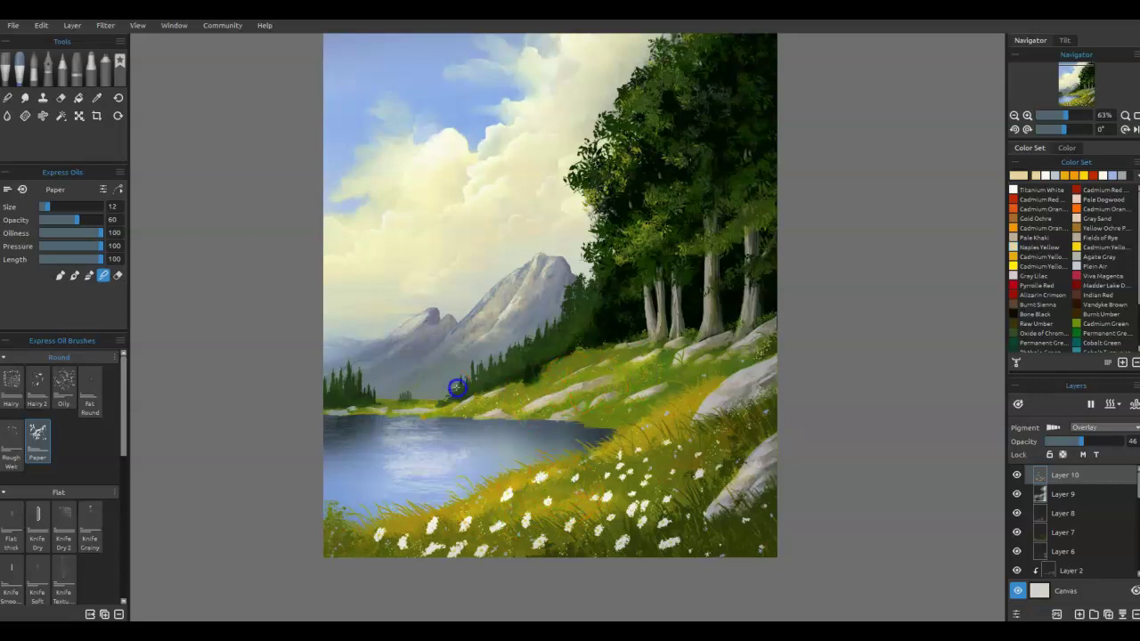
{"action": "left_click", "coordinate": [23, 577]}
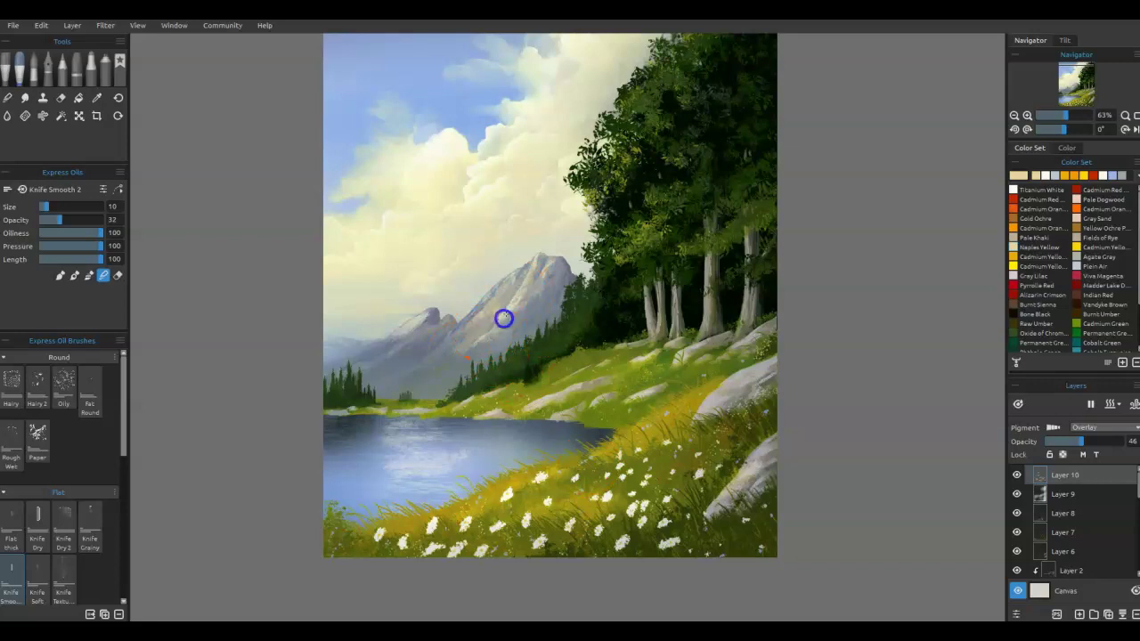
{"action": "mouse_move", "coordinate": [467, 354]}
{"action": "left_mouse_down"}
{"action": "mouse_move", "coordinate": [415, 318]}
{"action": "mouse_move", "coordinate": [428, 318]}
{"action": "left_mouse_up"}
{"action": "left_click_drag", "start_coordinate": [473, 190], "coordinate": [414, 198]}
{"action": "left_click", "coordinate": [675, 114]}
{"action": "left_click_drag", "start_coordinate": [660, 151], "coordinate": [674, 75]}
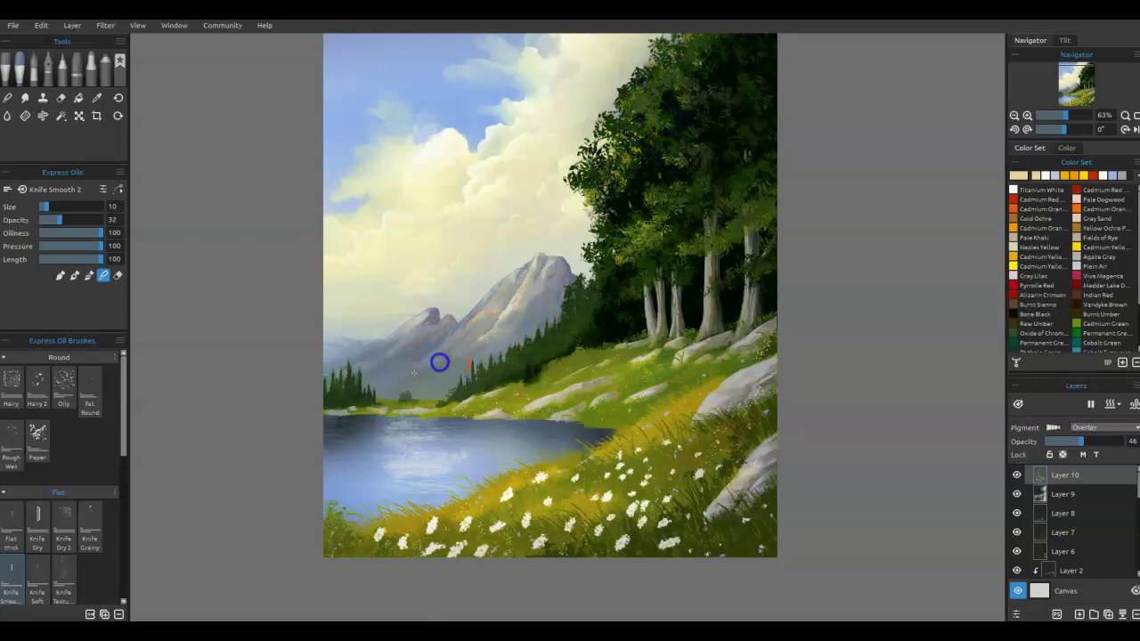
{"action": "mouse_move", "coordinate": [521, 367]}
{"action": "left_mouse_down"}
{"action": "mouse_move", "coordinate": [529, 428]}
{"action": "mouse_move", "coordinate": [585, 443]}
{"action": "left_mouse_up"}
Step: Erase excess highlights from the hillside and lake surface with Knife Smooth 2 at size 10
{"action": "key", "text": "e"}
{"action": "left_click", "coordinate": [580, 382]}
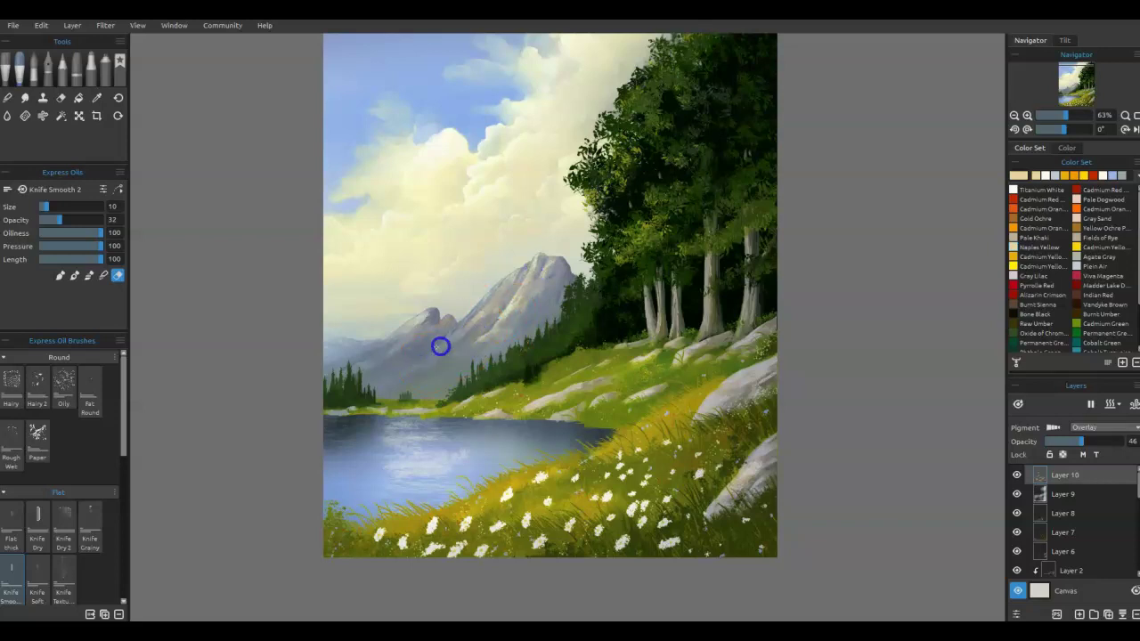
{"action": "left_click", "coordinate": [579, 389]}
{"action": "left_click_drag", "start_coordinate": [522, 448], "coordinate": [360, 476]}
{"action": "mouse_move", "coordinate": [441, 462]}
{"action": "left_mouse_down"}
{"action": "mouse_move", "coordinate": [425, 468]}
{"action": "mouse_move", "coordinate": [390, 440]}
{"action": "mouse_move", "coordinate": [412, 427]}
{"action": "mouse_move", "coordinate": [400, 431]}
{"action": "mouse_move", "coordinate": [407, 442]}
{"action": "mouse_move", "coordinate": [458, 433]}
{"action": "mouse_move", "coordinate": [430, 476]}
{"action": "mouse_move", "coordinate": [417, 439]}
{"action": "mouse_move", "coordinate": [582, 359]}
{"action": "left_mouse_up"}
Step: Return to blend mode and soften the highlights on the lake, hillside, right-hand rocks and flower meadow
{"action": "key", "text": "e"}
{"action": "left_click", "coordinate": [447, 440]}
{"action": "mouse_move", "coordinate": [656, 360]}
{"action": "left_mouse_down"}
{"action": "mouse_move", "coordinate": [668, 382]}
{"action": "mouse_move", "coordinate": [637, 398]}
{"action": "mouse_move", "coordinate": [701, 426]}
{"action": "left_mouse_up"}
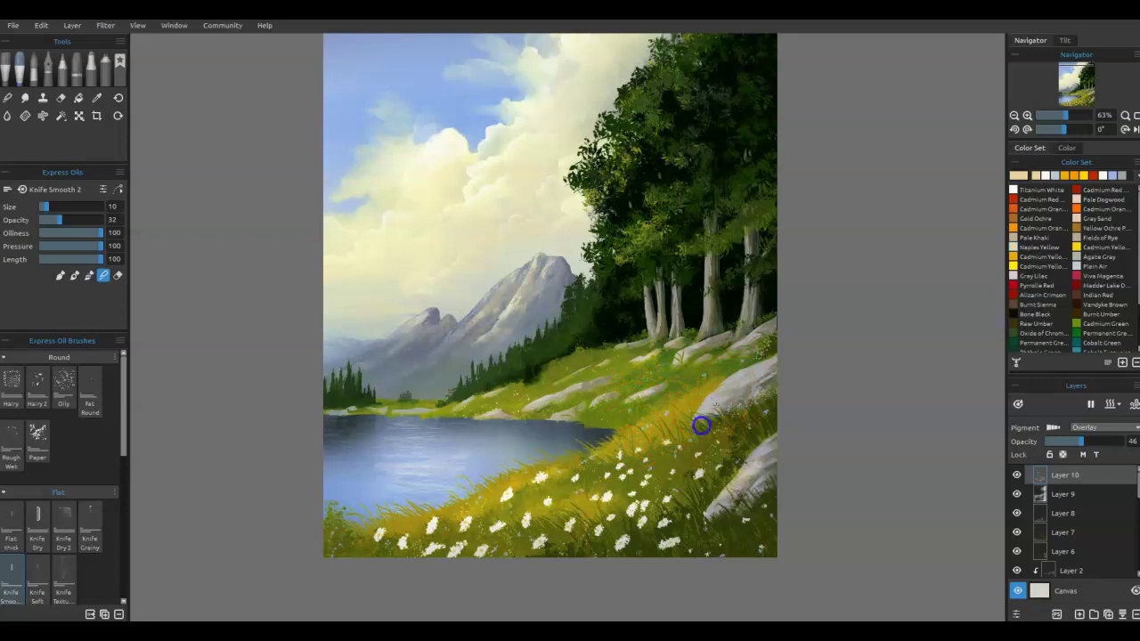
{"action": "mouse_move", "coordinate": [748, 490]}
{"action": "left_mouse_down"}
{"action": "mouse_move", "coordinate": [741, 473]}
{"action": "mouse_move", "coordinate": [787, 451]}
{"action": "mouse_move", "coordinate": [748, 450]}
{"action": "left_mouse_up"}
{"action": "mouse_move", "coordinate": [572, 465]}
{"action": "left_mouse_down"}
{"action": "mouse_move", "coordinate": [553, 478]}
{"action": "mouse_move", "coordinate": [626, 541]}
{"action": "mouse_move", "coordinate": [684, 510]}
{"action": "left_mouse_up"}
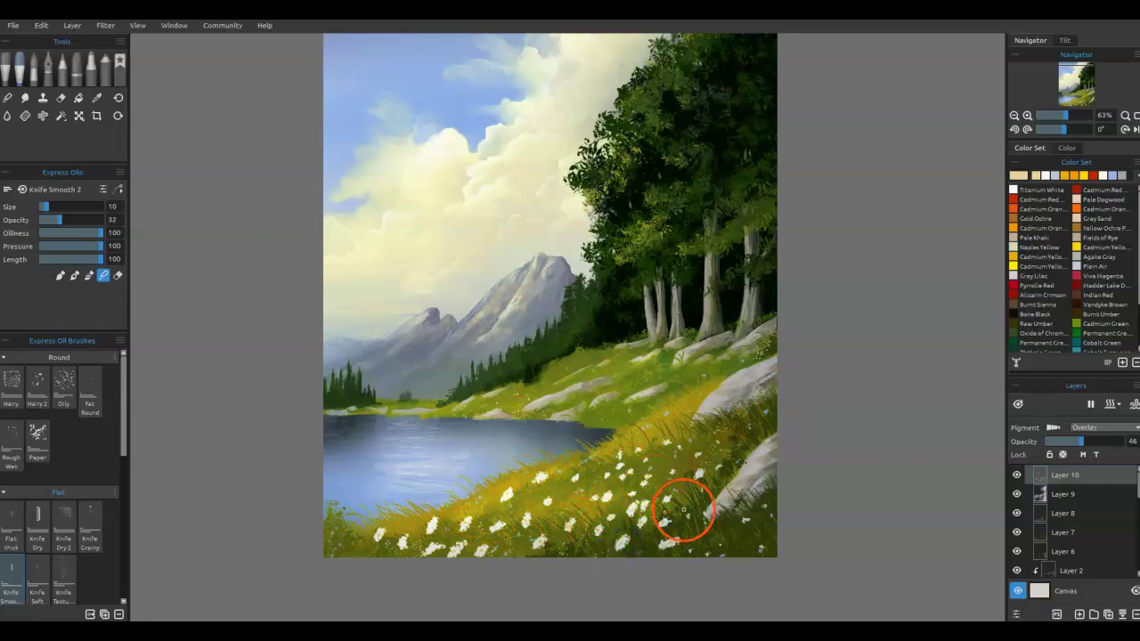
Step: Soften the highlights on the main mountain's face with Knife Smooth 2 in erase mode
{"action": "mouse_move", "coordinate": [526, 296]}
{"action": "left_mouse_down"}
{"action": "mouse_move", "coordinate": [535, 307]}
{"action": "mouse_move", "coordinate": [541, 287]}
{"action": "left_mouse_up"}
{"action": "key", "text": "e"}
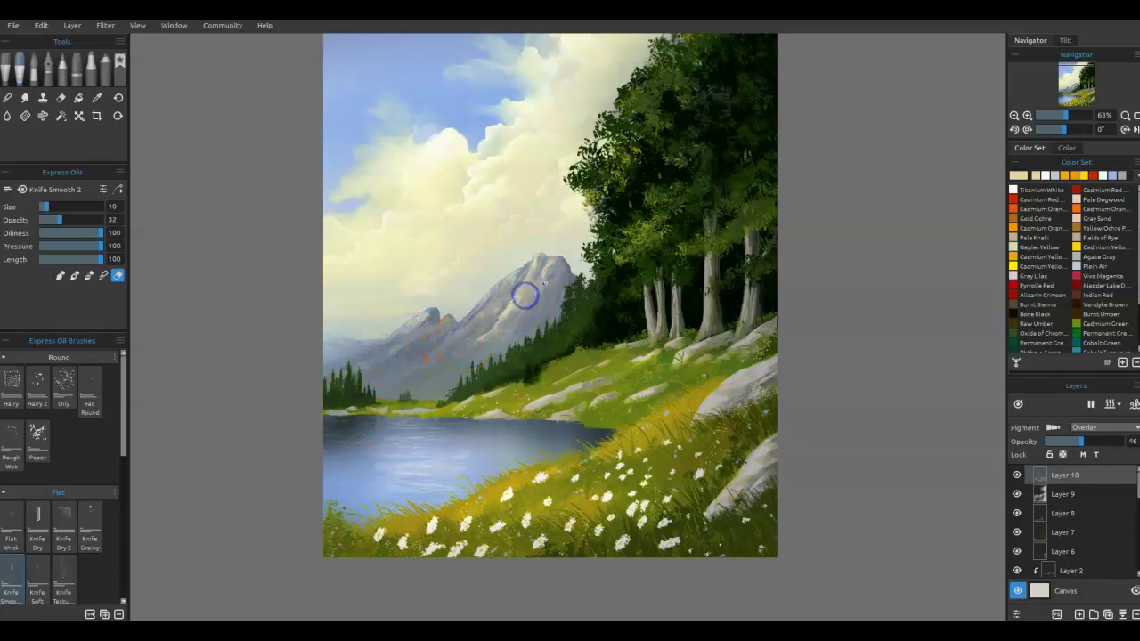
{"action": "key", "text": "ctrl+0"}
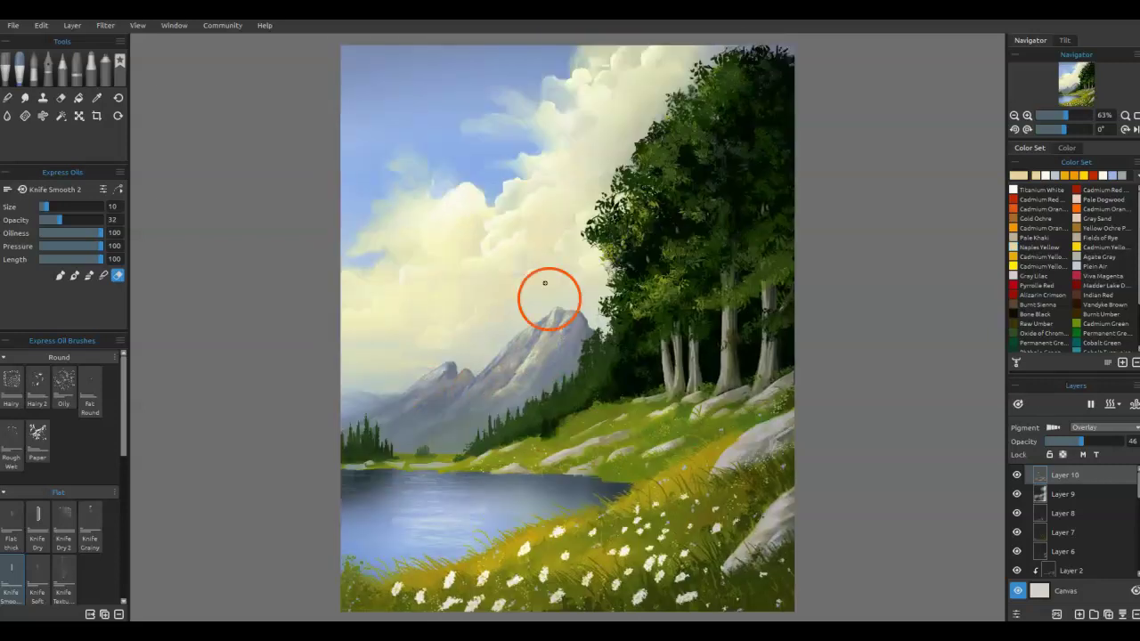